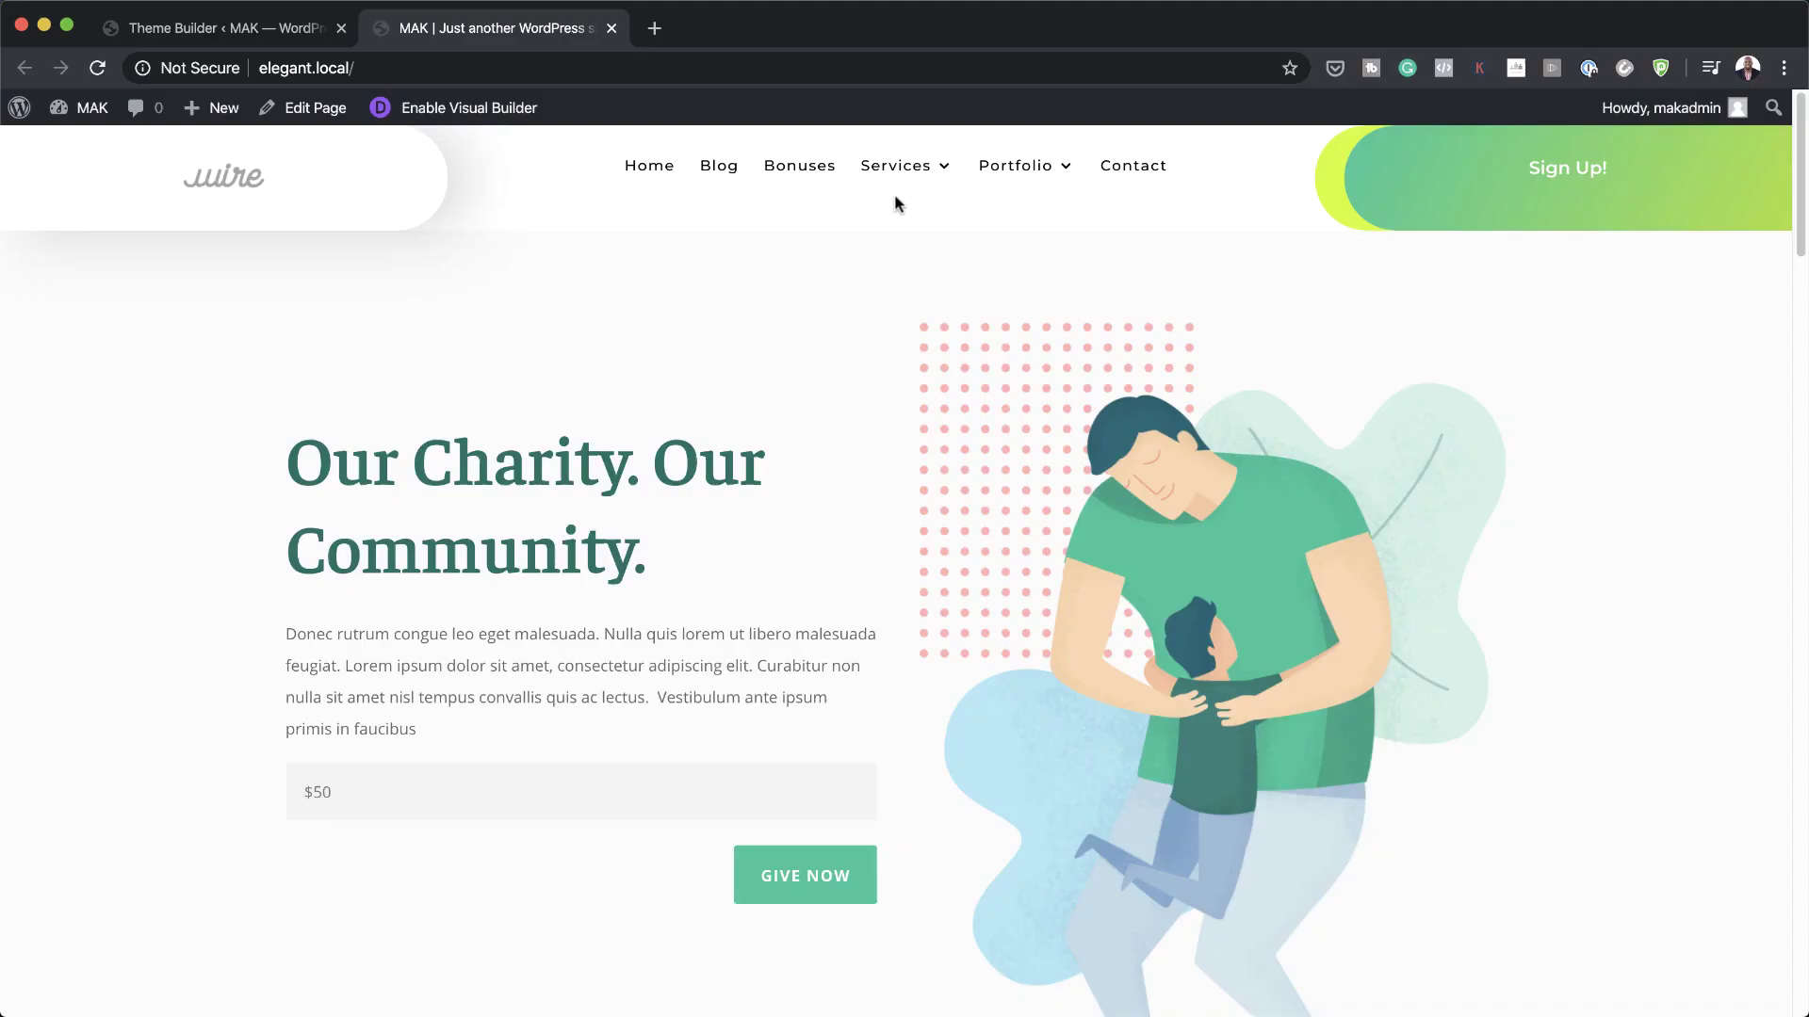
Step: Preview the Services and Portfolio dropdown menus in the live site's header
mouse_move(900, 174)
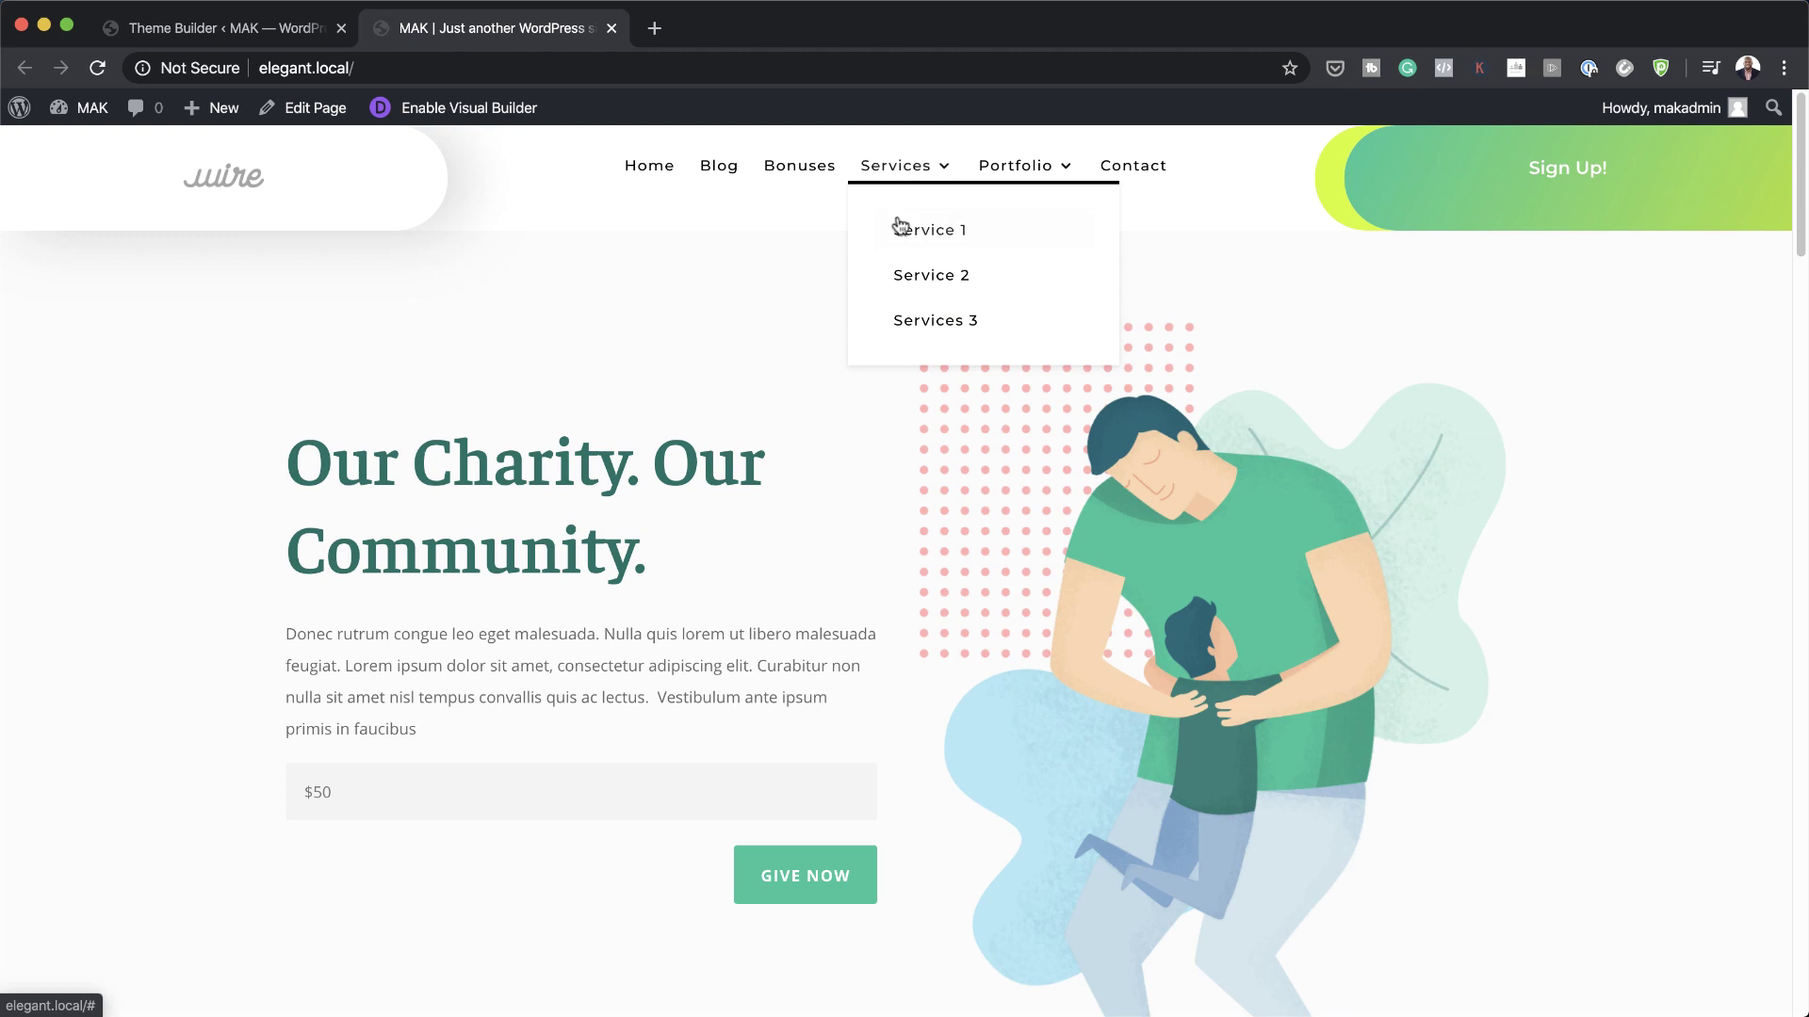
mouse_move(1037, 170)
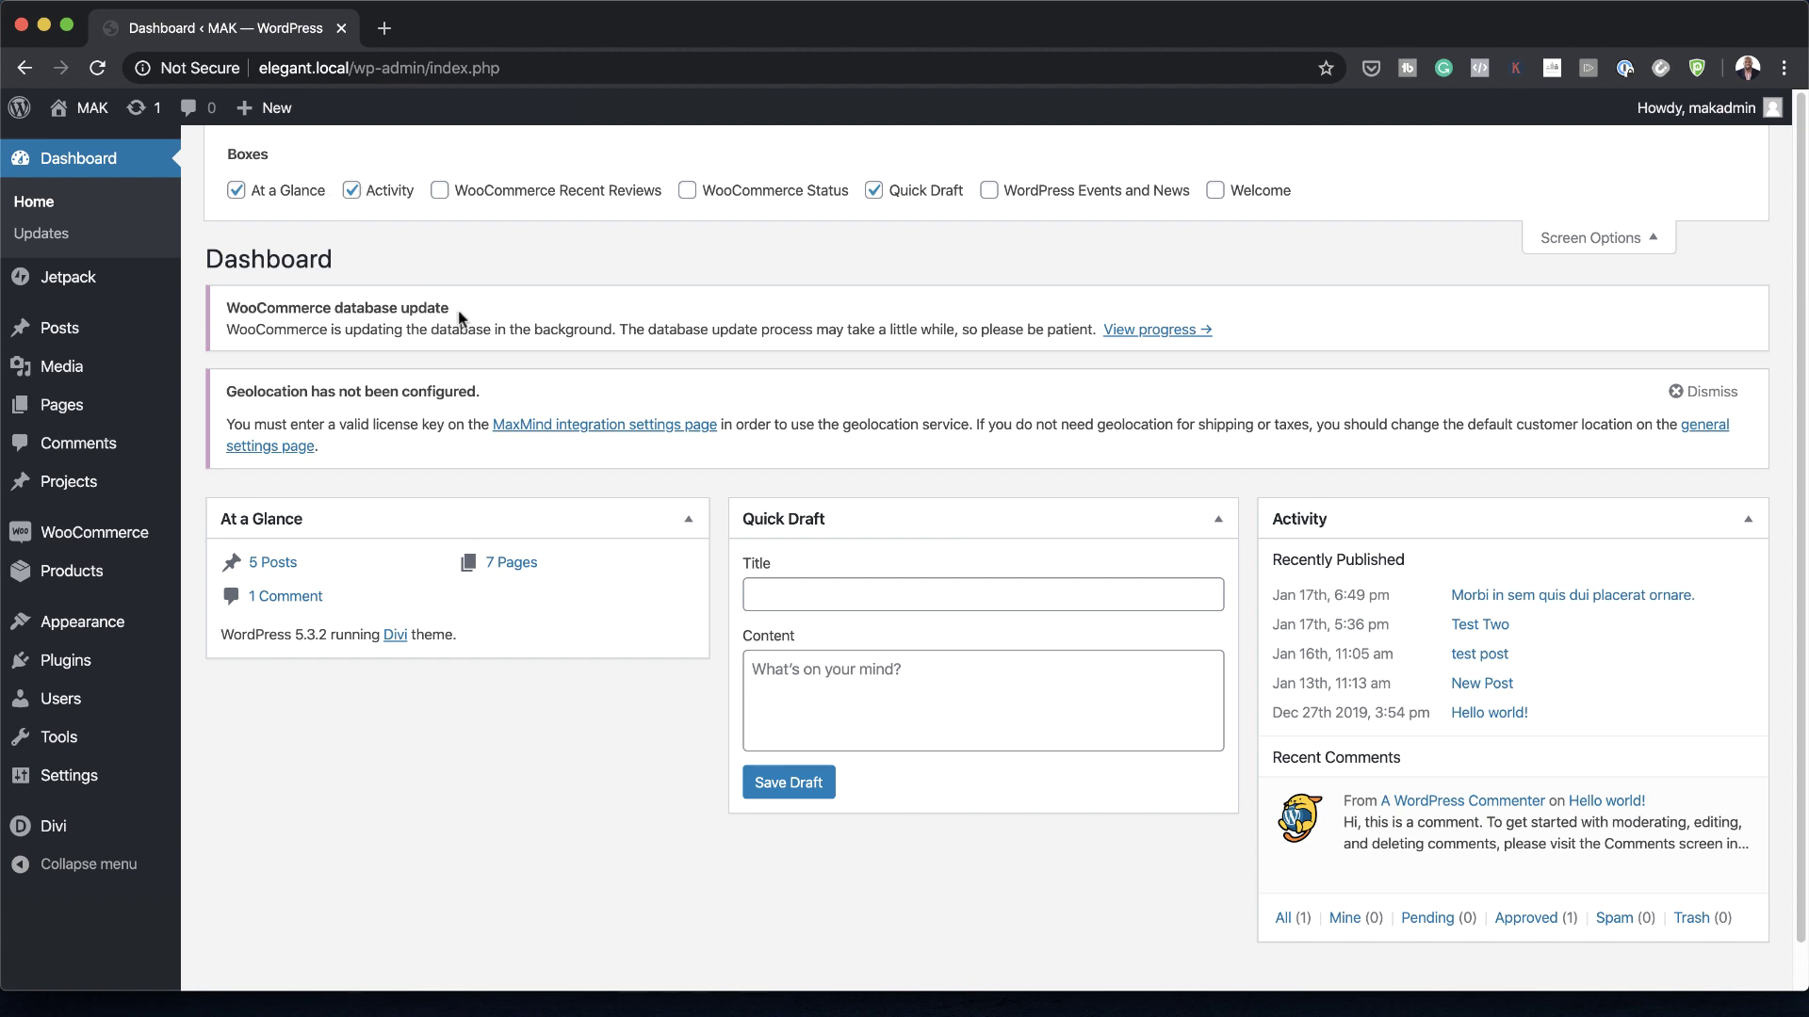
Step: Open the WordPress menu editor and review the main menu's items and display location
mouse_move(110, 637)
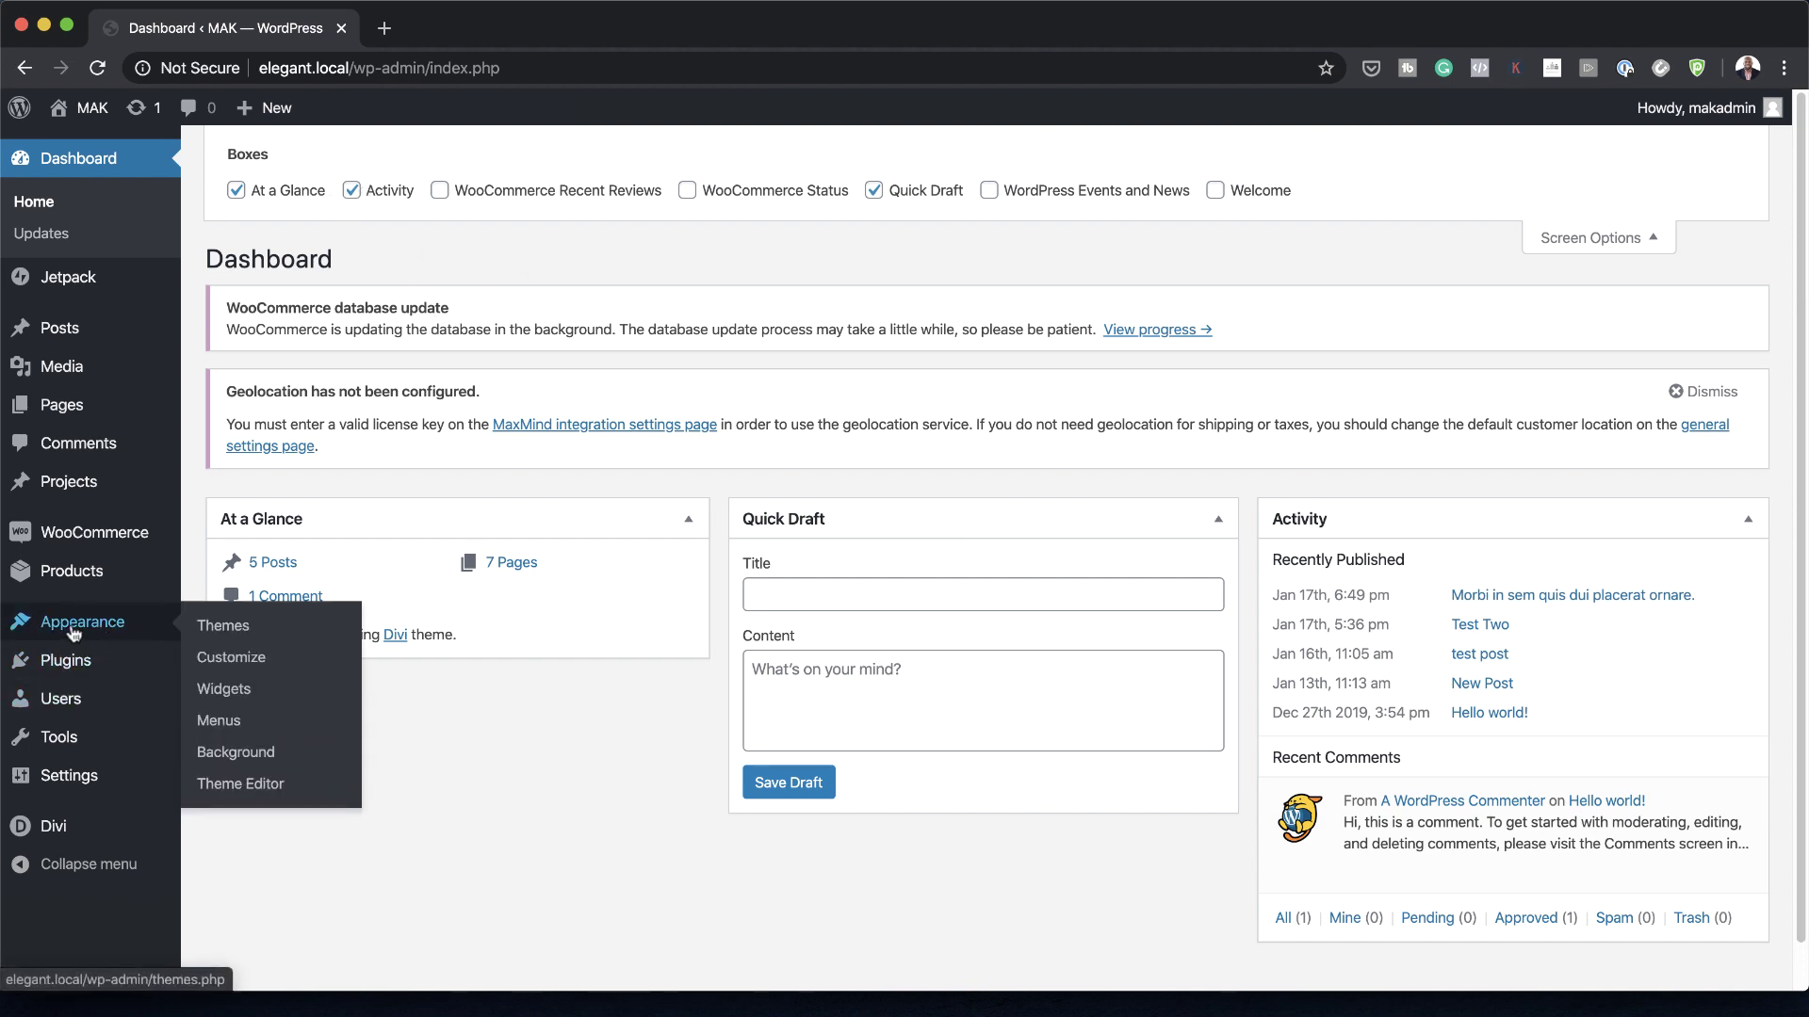
left_click(241, 719)
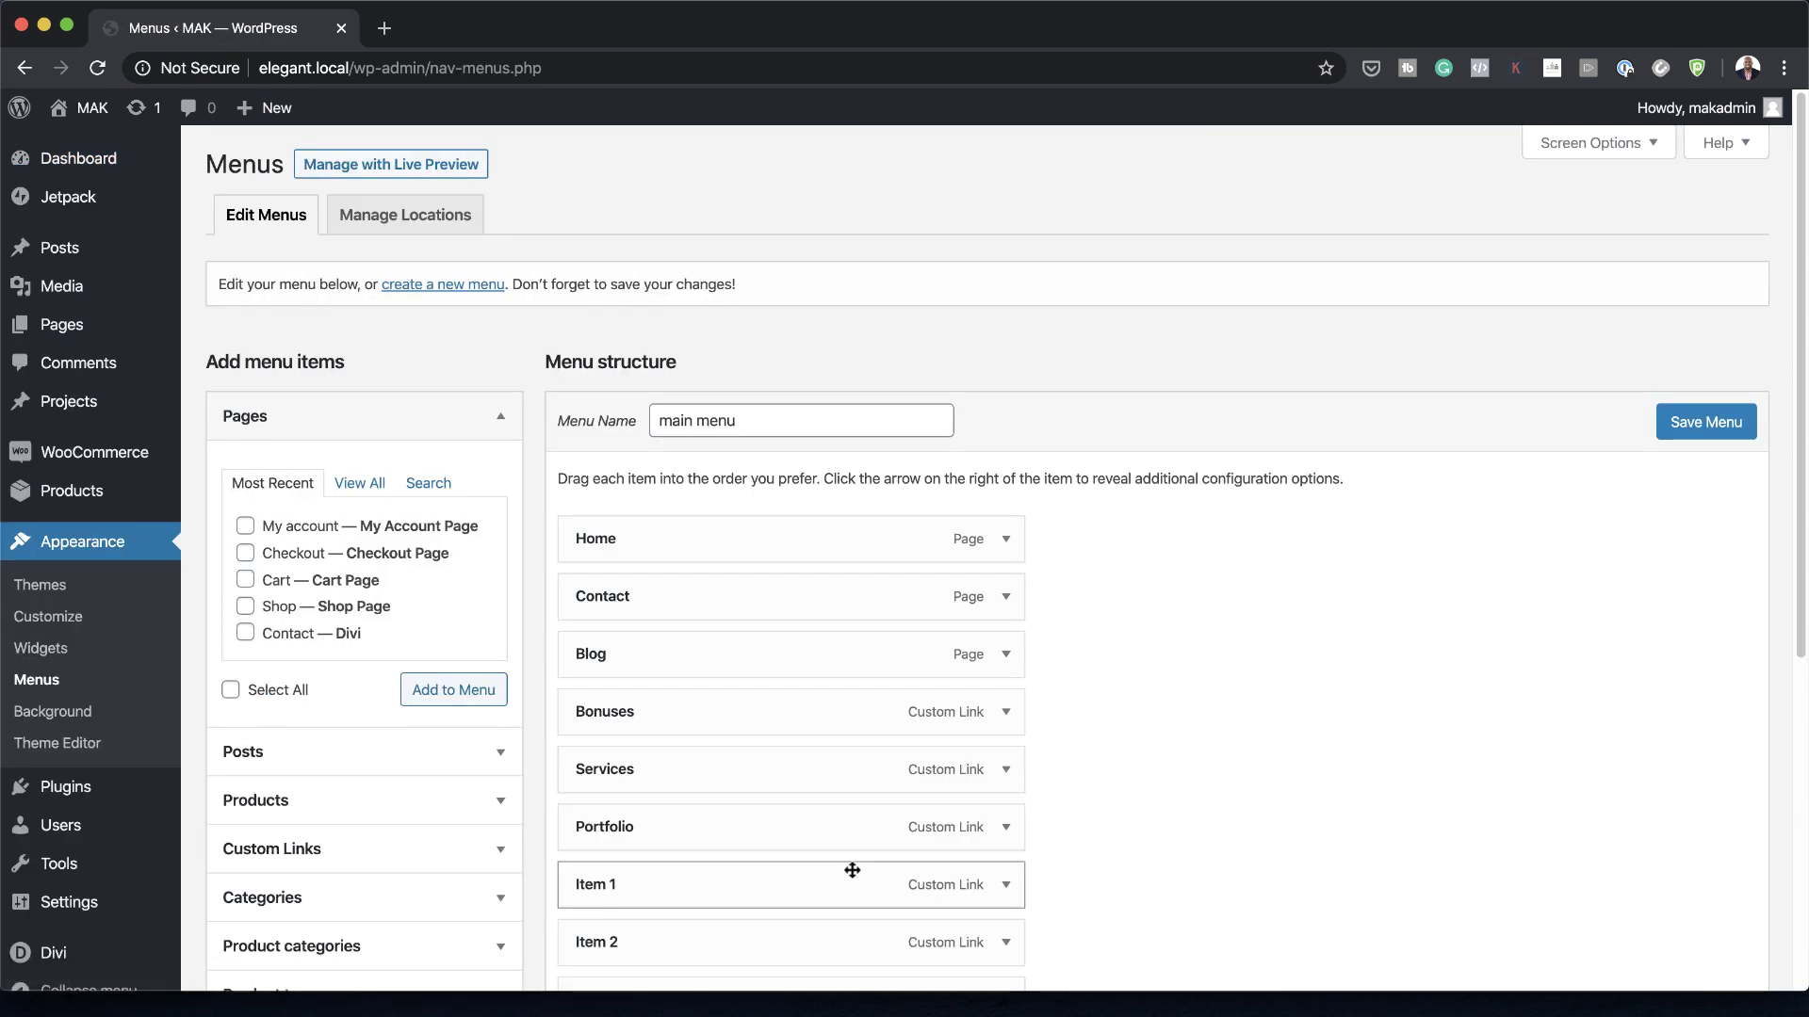
scroll(853, 876, "down", 1)
scroll(852, 874, "down", 6)
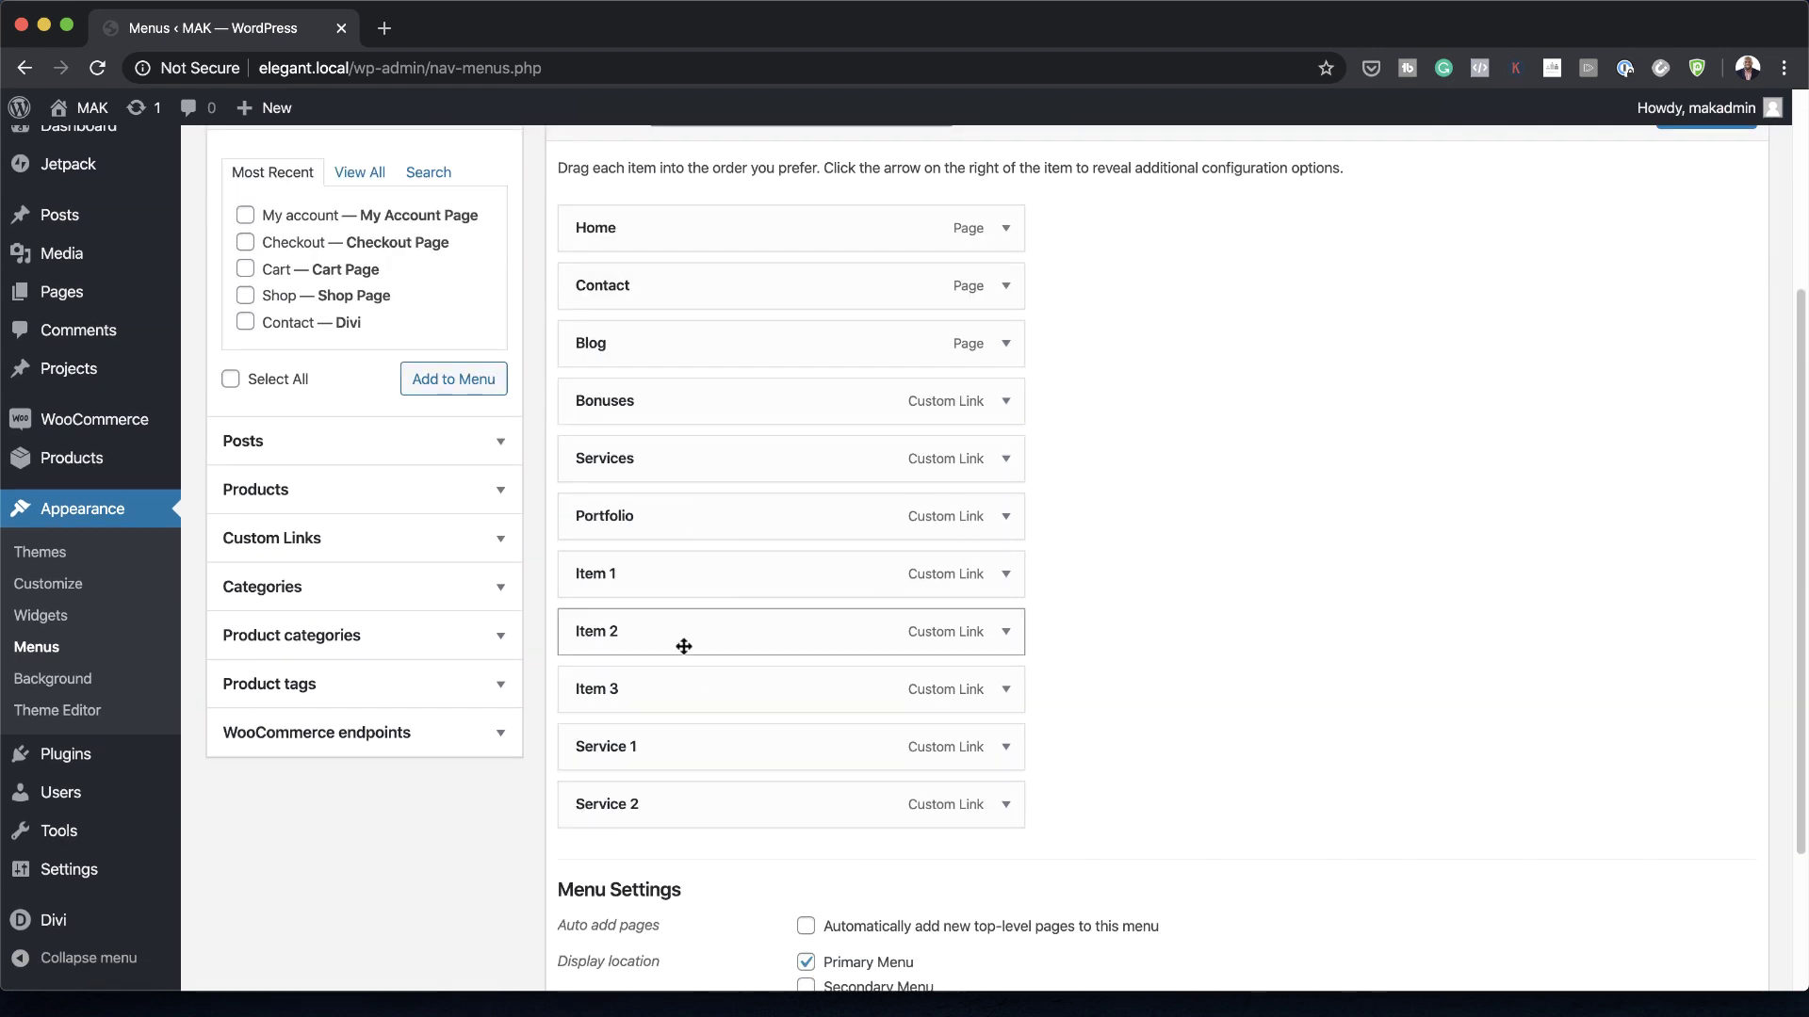
scroll(684, 662, "down", 1)
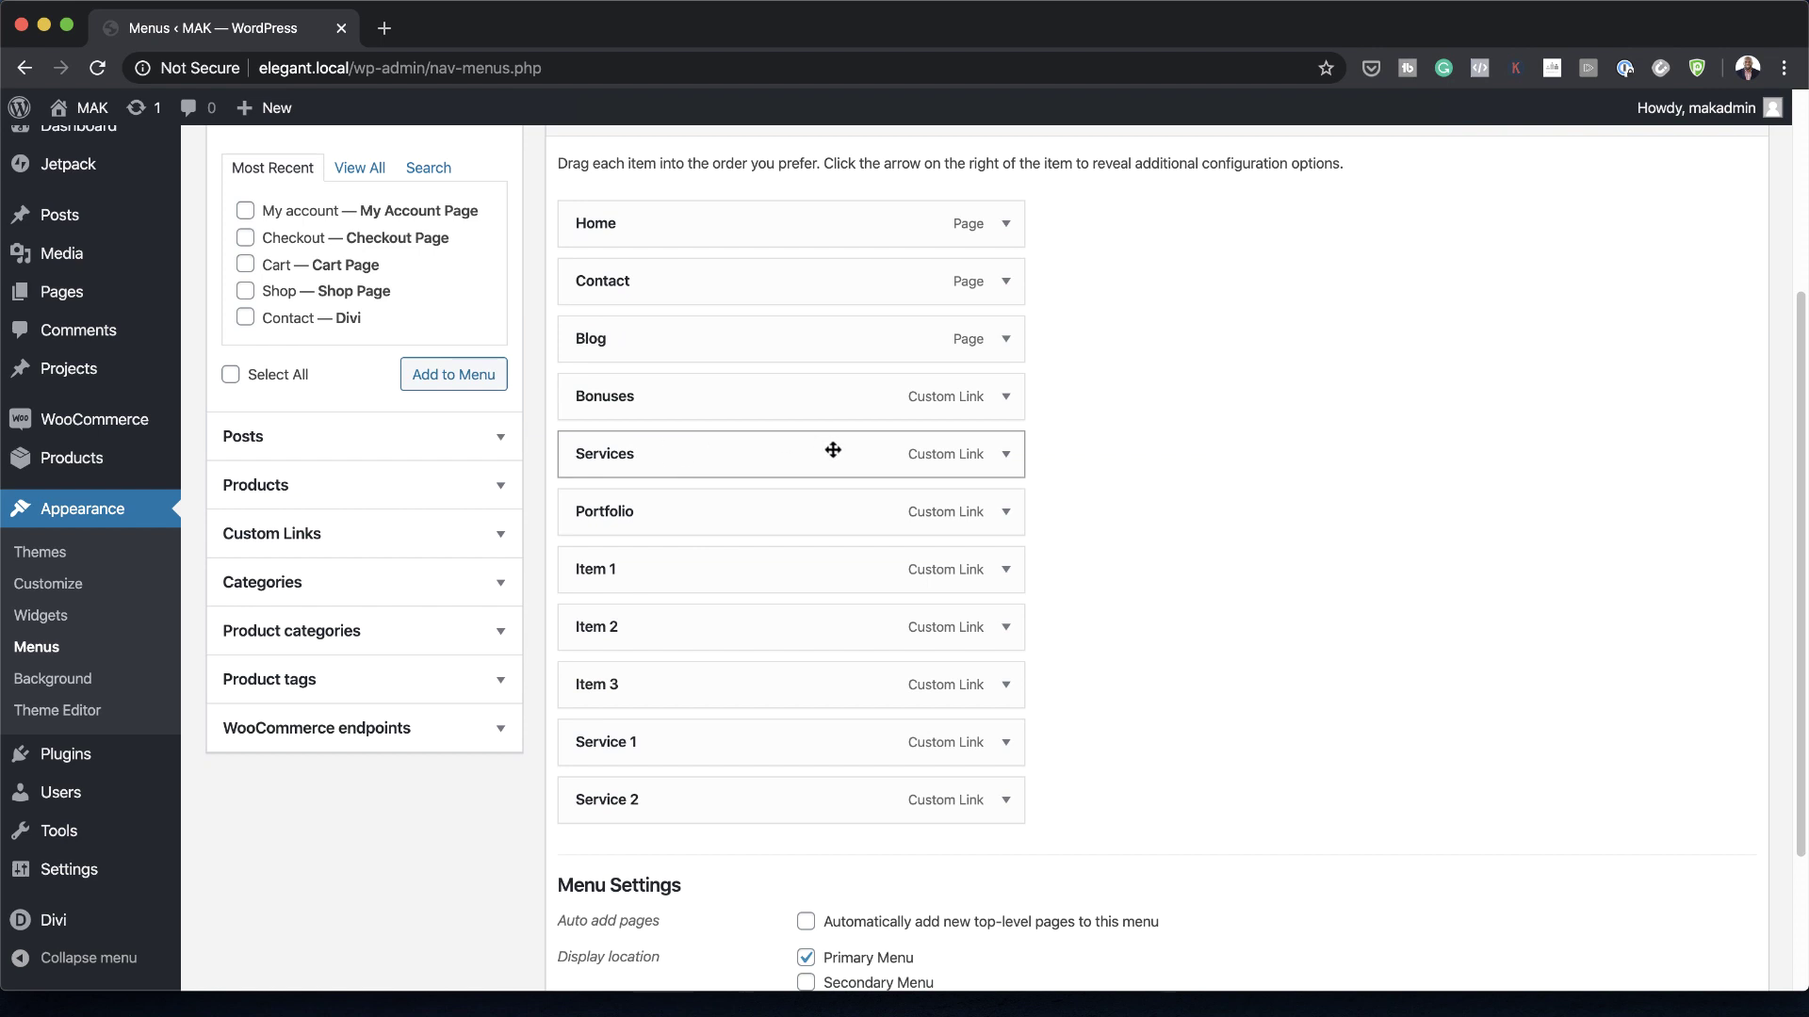
scroll(833, 451, "up", 7)
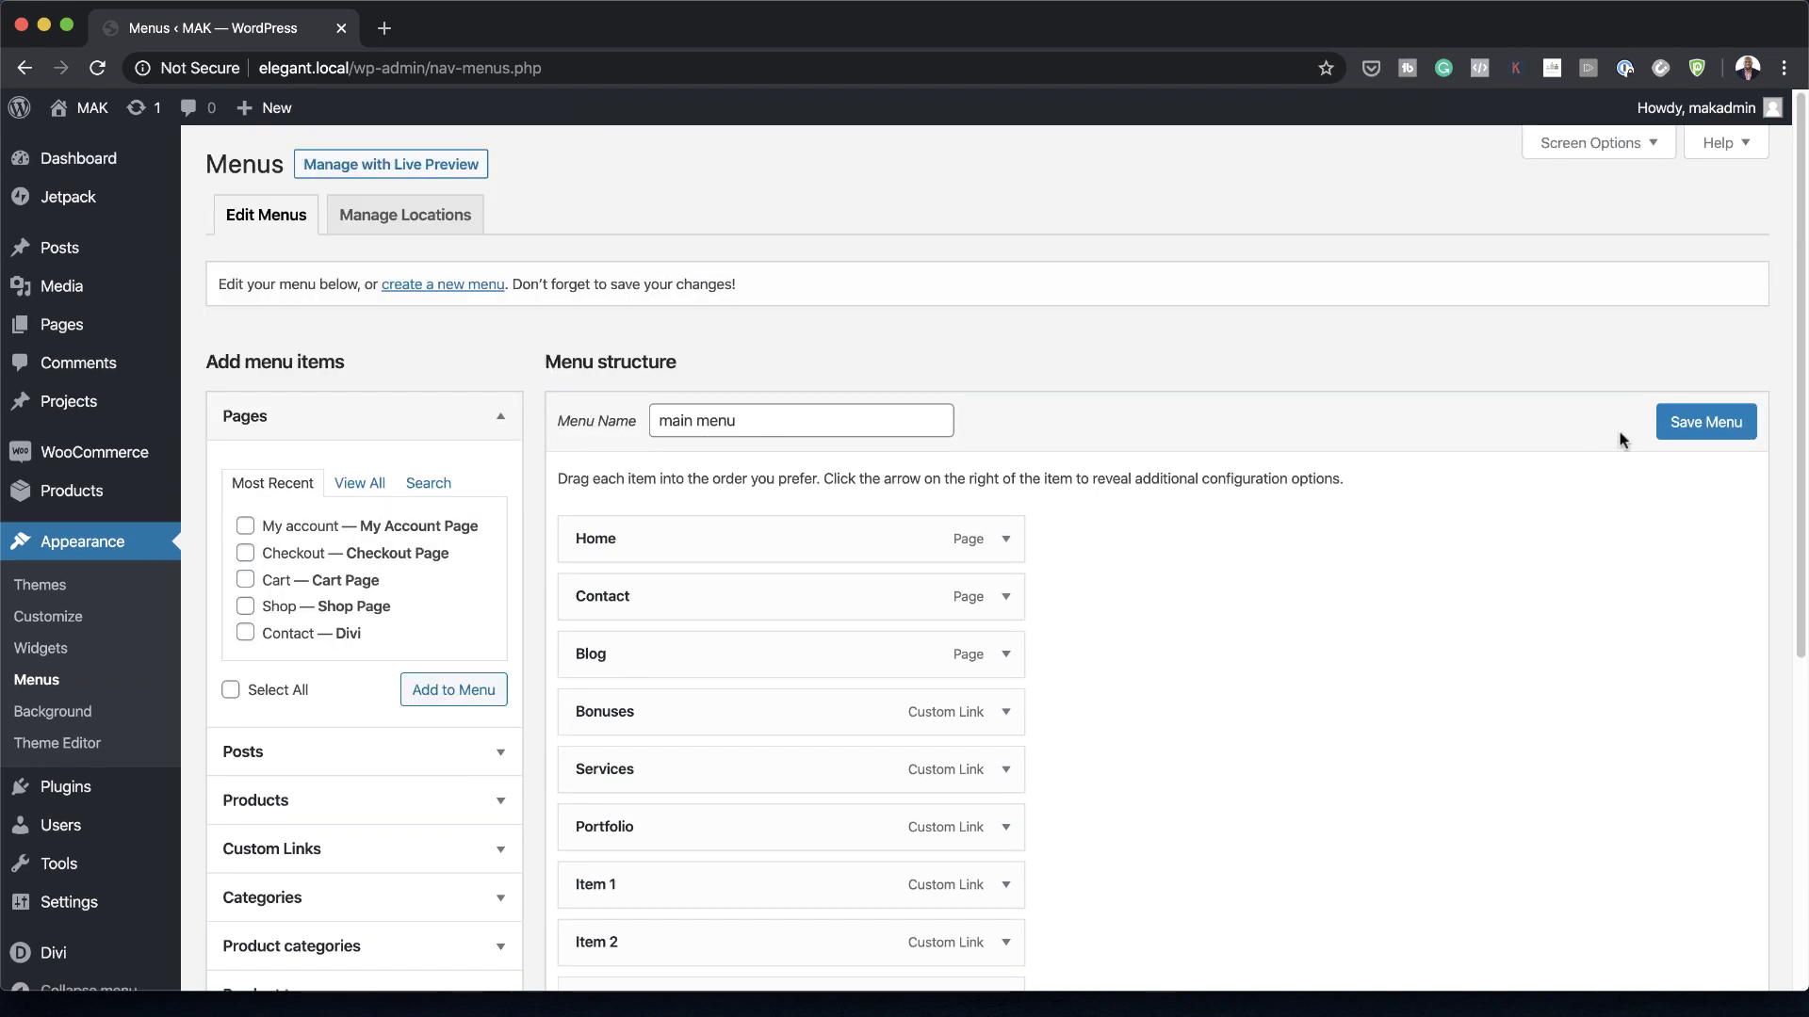
scroll(1112, 634, "down", 10)
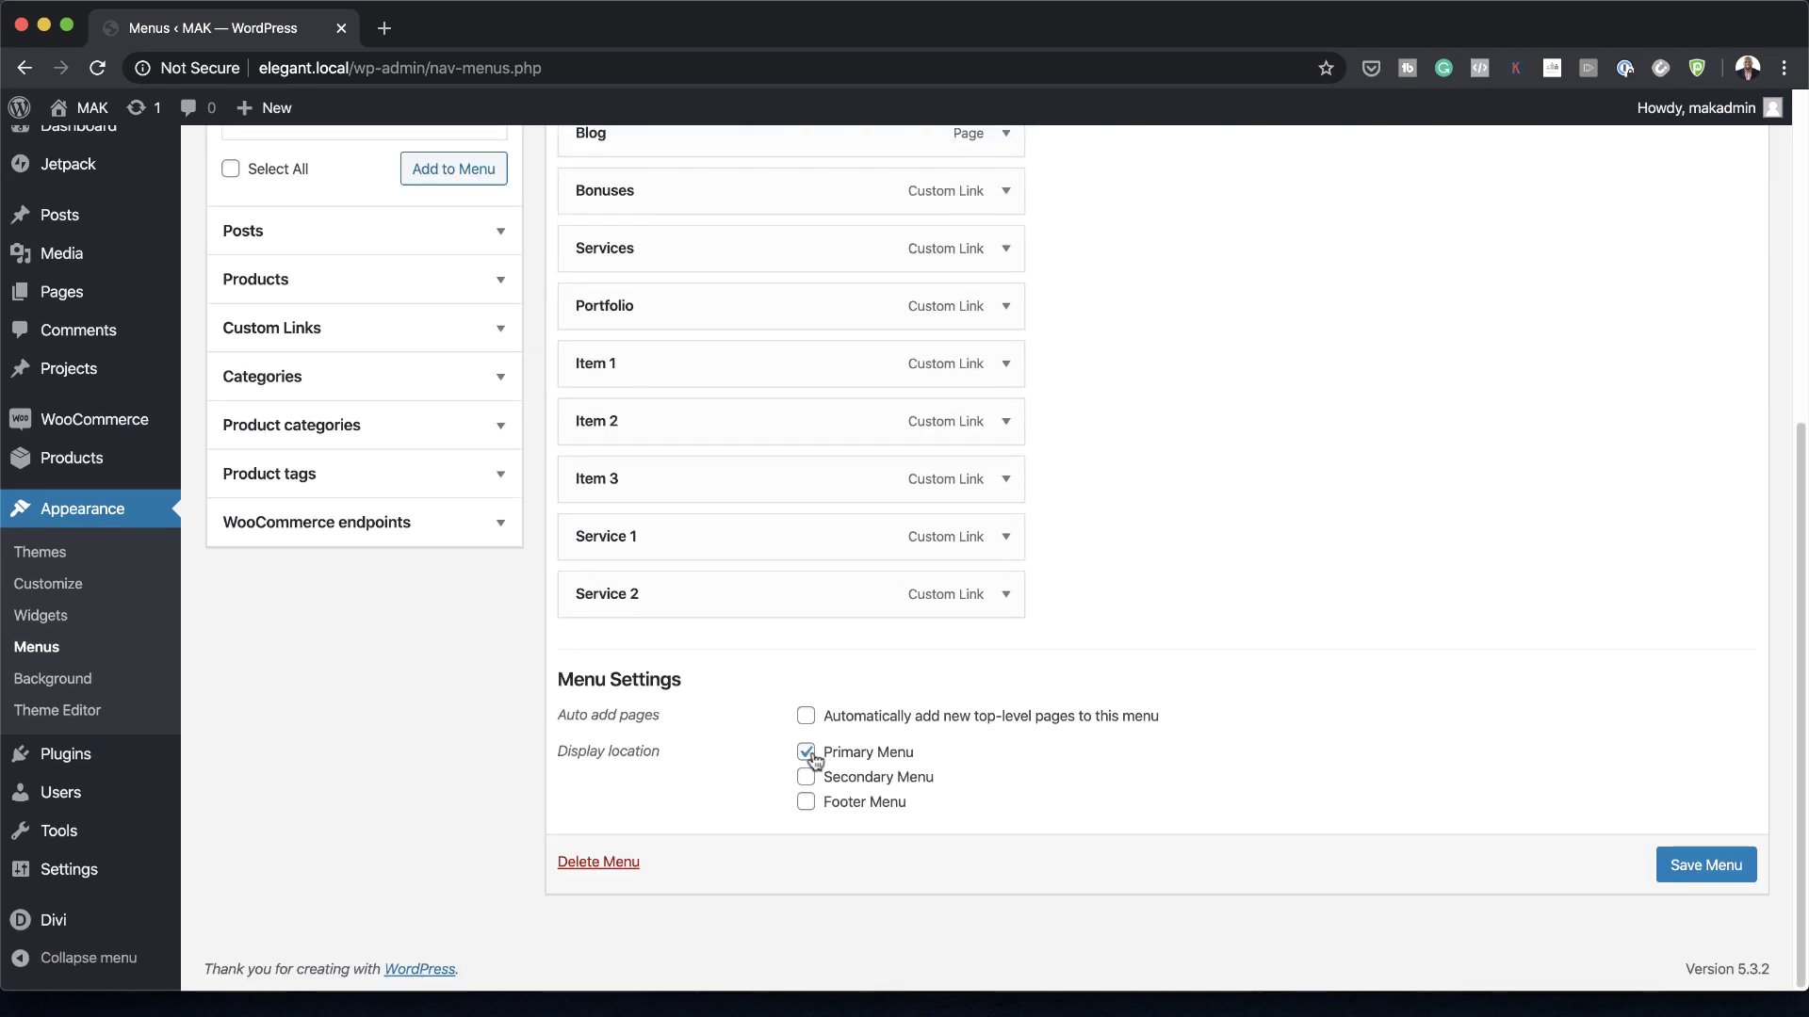
scroll(747, 542, "up", 3)
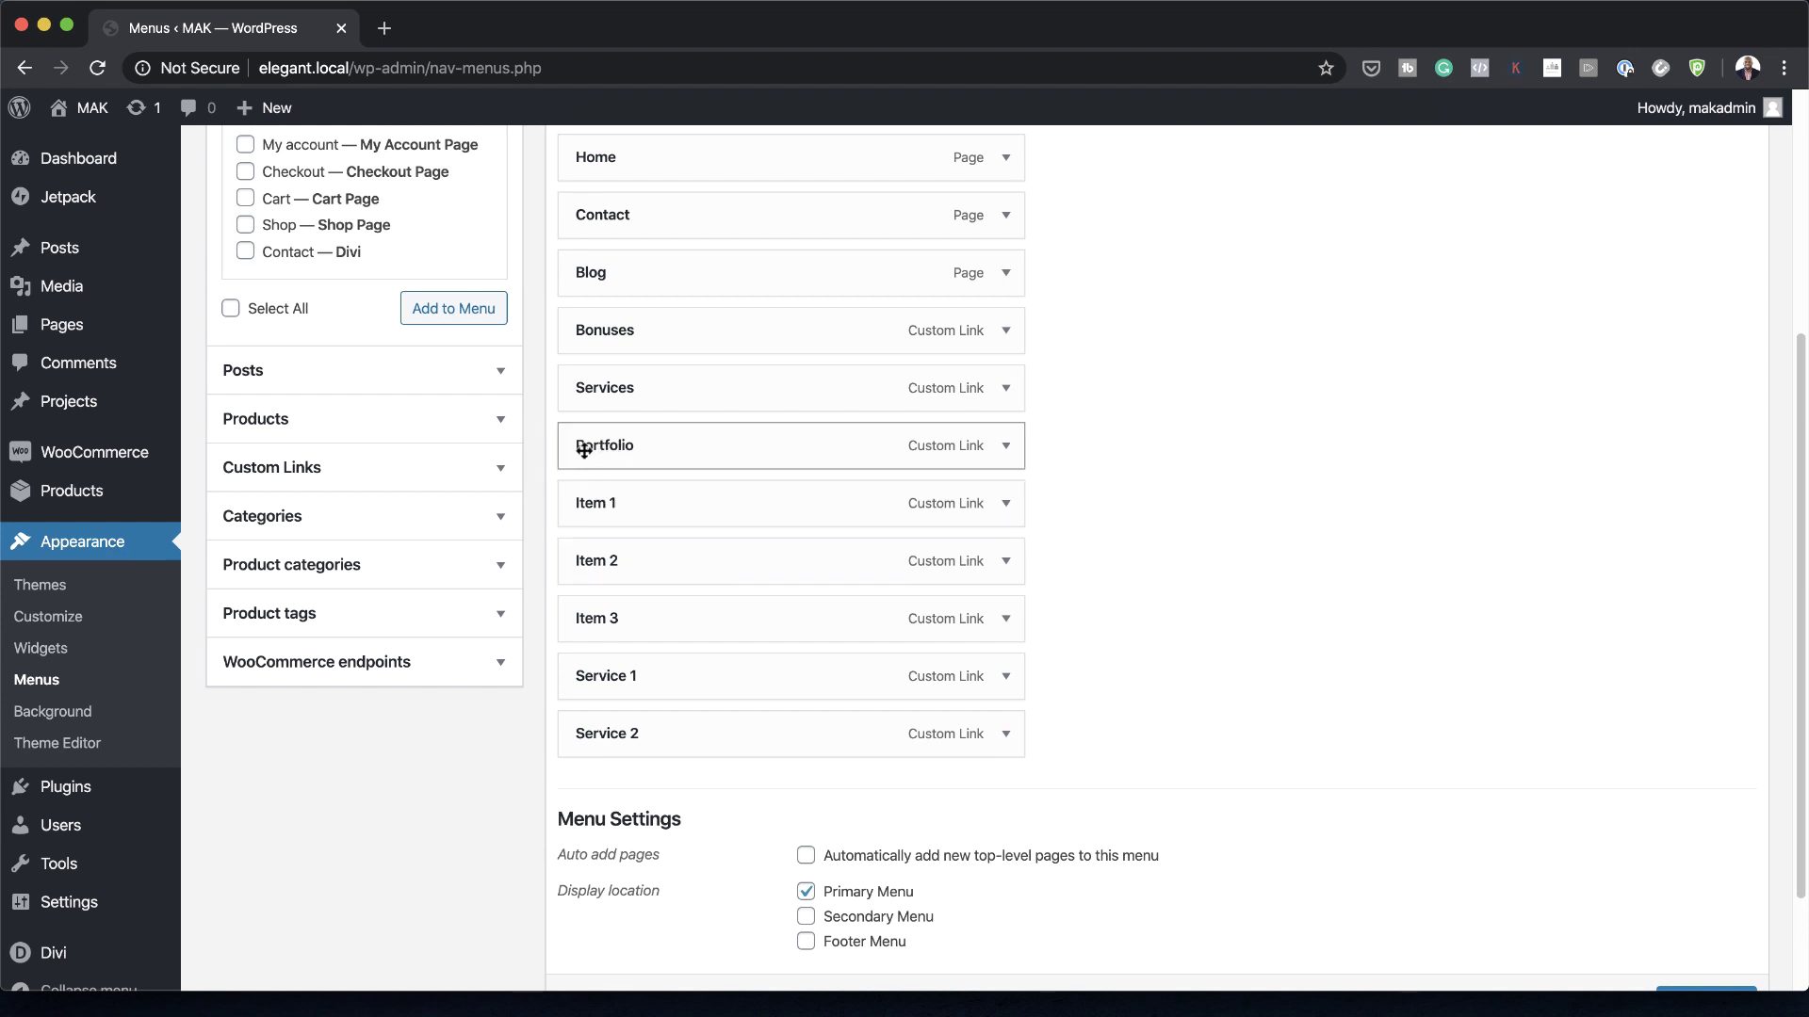
Step: Nest Item 1, Item 2 and Item 3 under Portfolio, and Service 1 and Service 2 under Services
left_click_drag(606, 501, 683, 501)
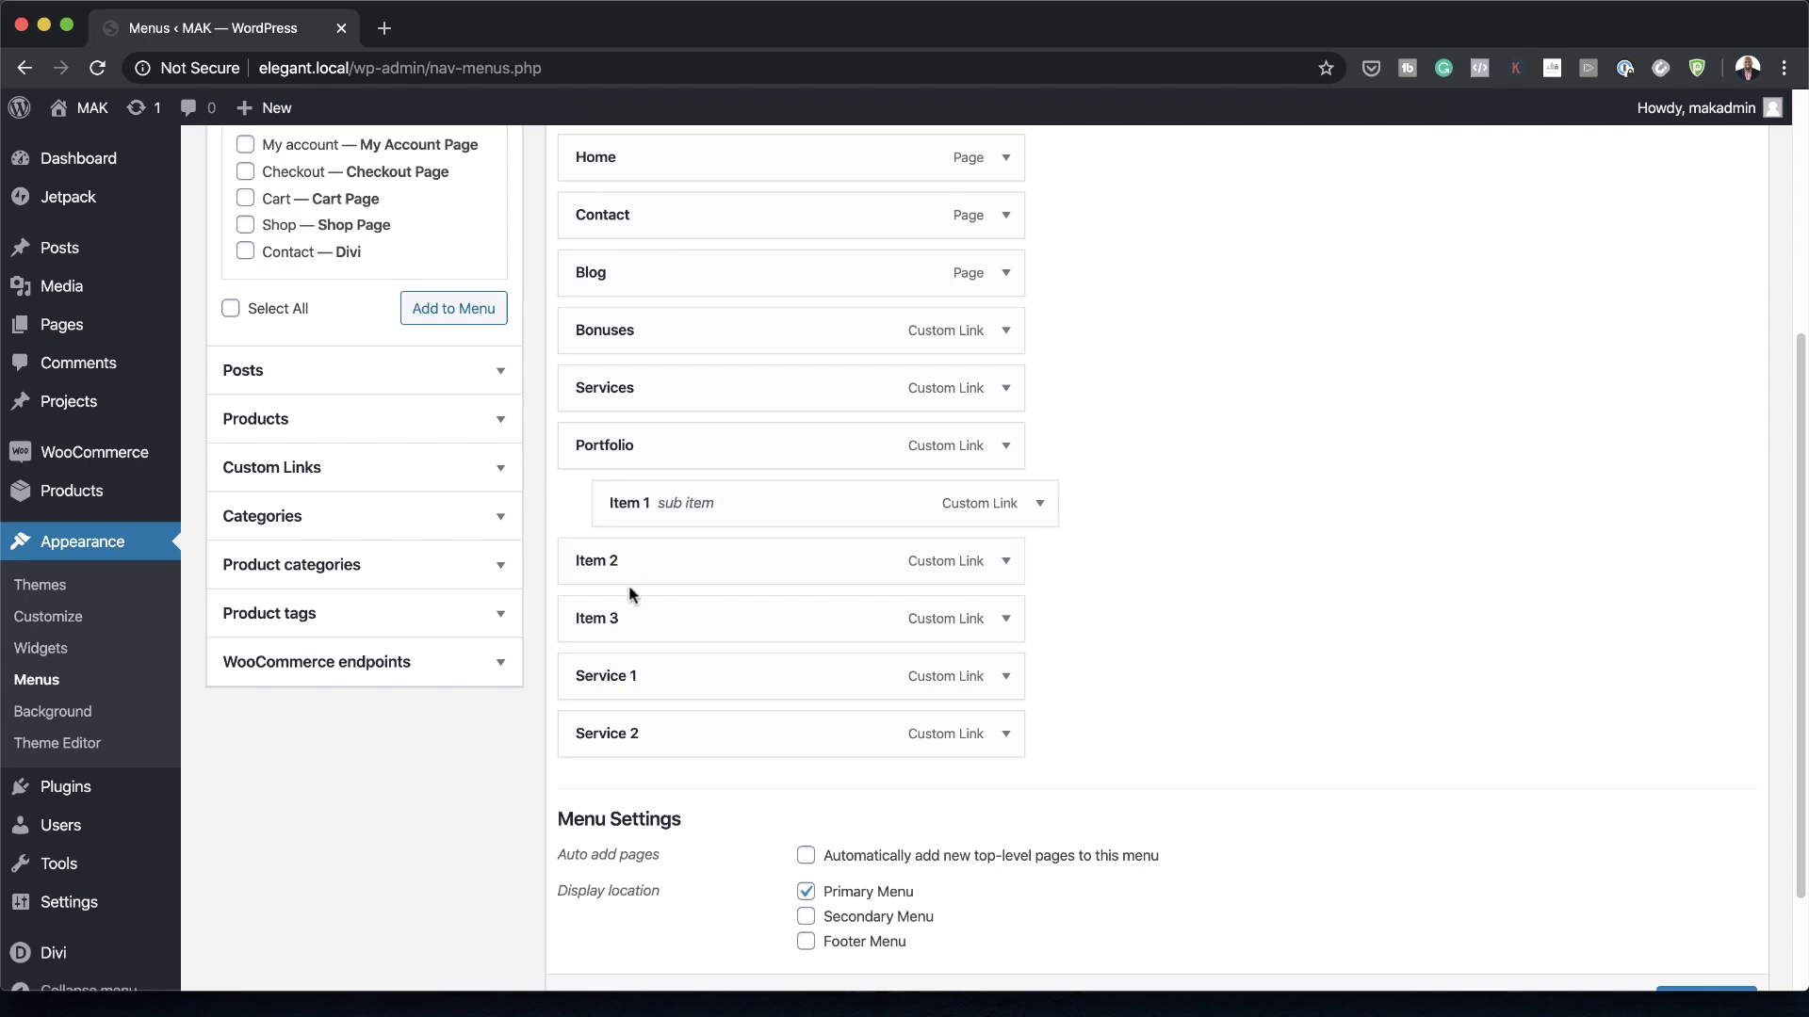
left_click_drag(614, 561, 670, 622)
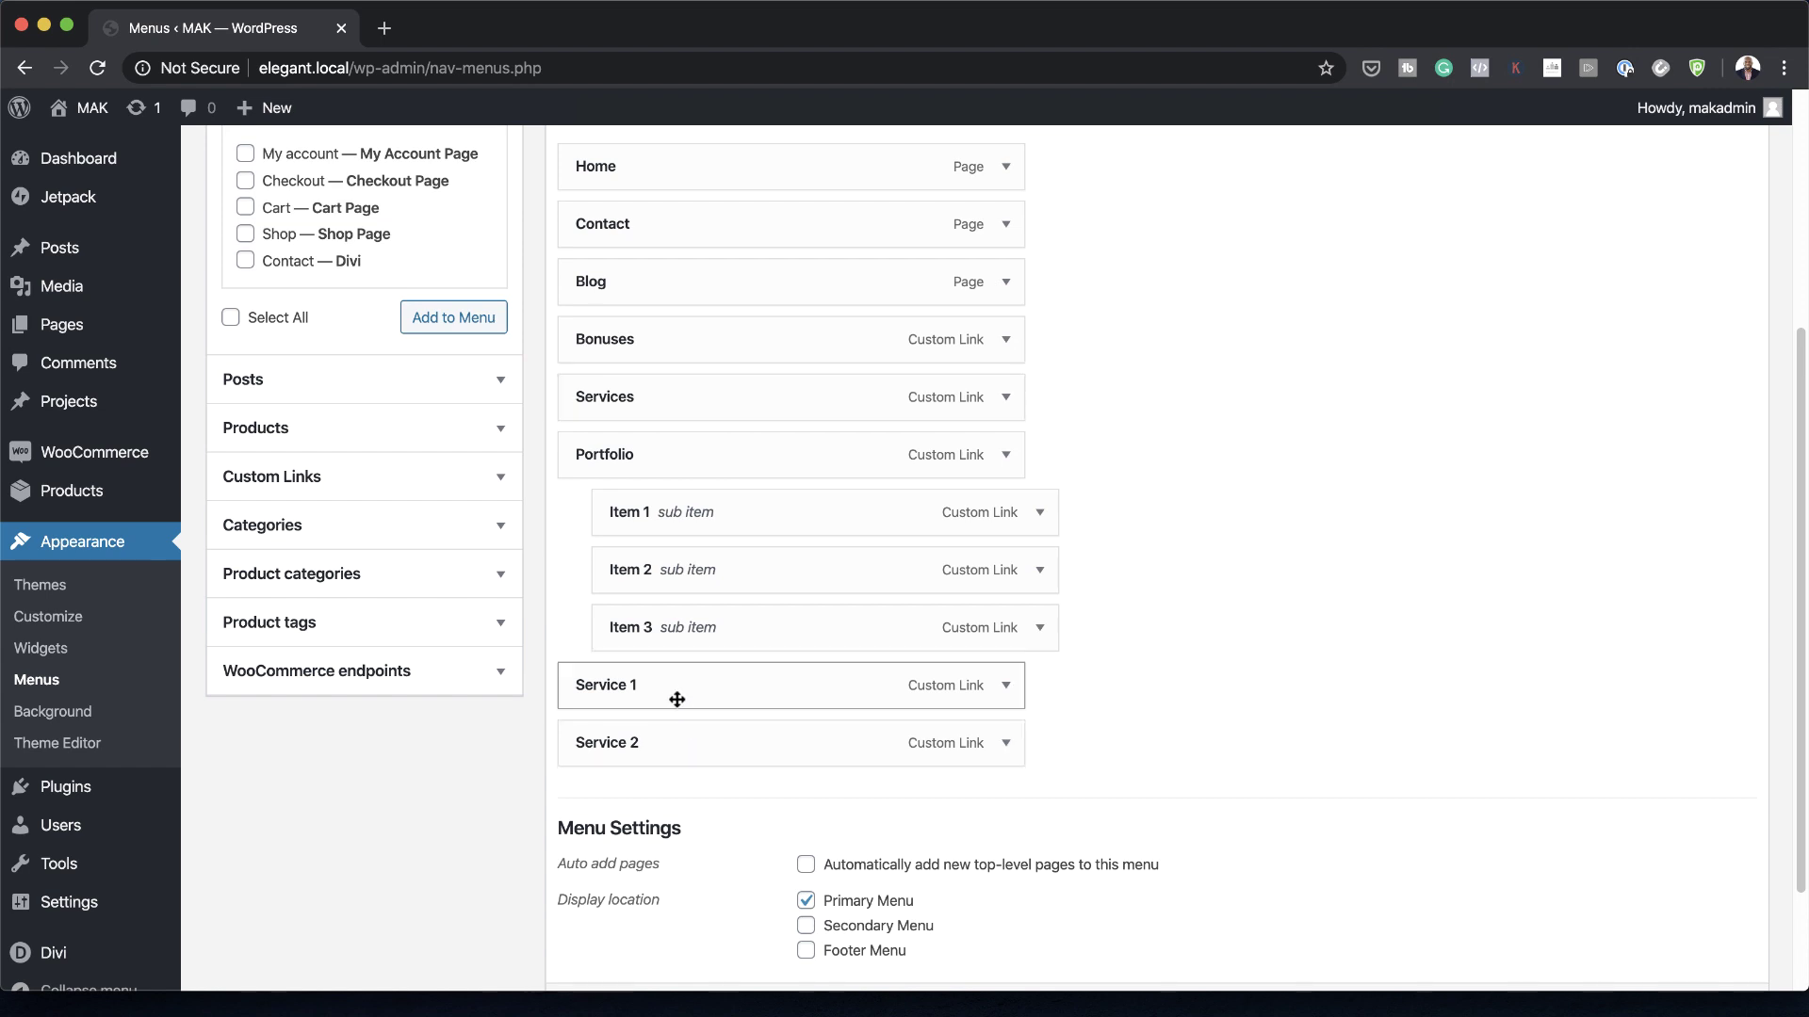
left_click_drag(676, 686, 730, 470)
left_click_drag(659, 742, 718, 525)
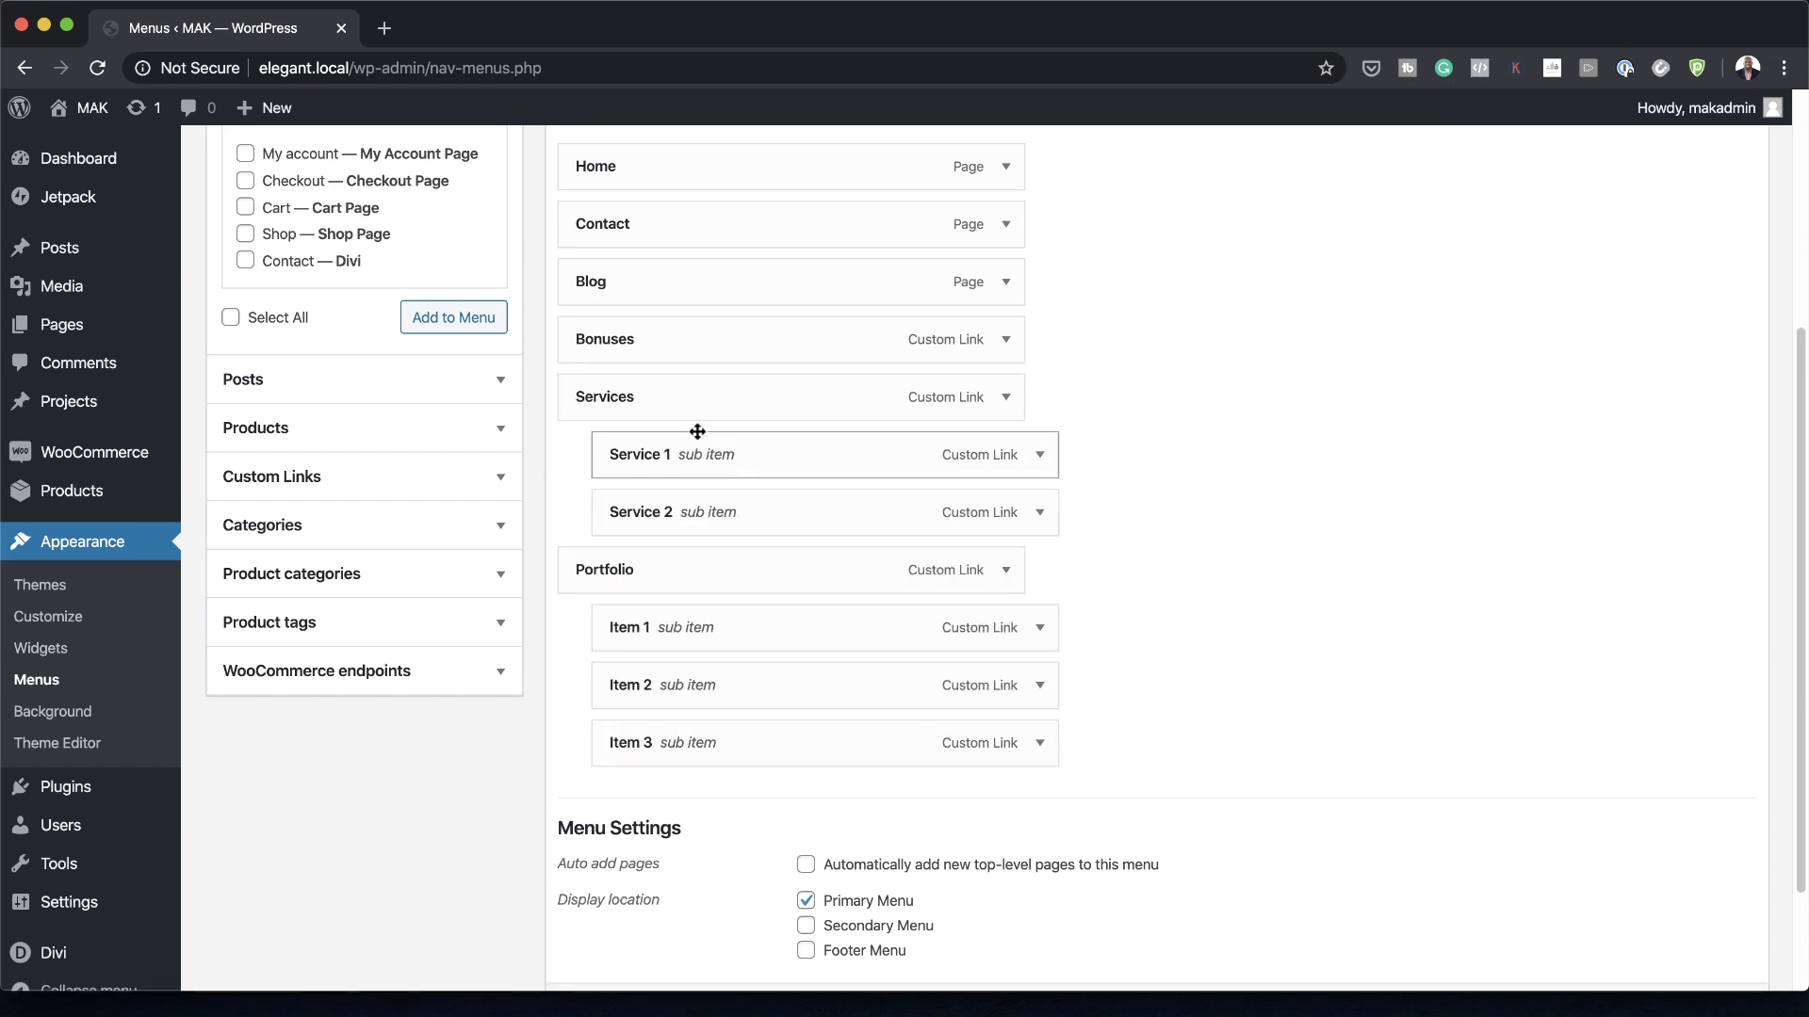
Step: Add a custom link named "Services 3" with URL "#" and nest it under Services, after Service 2
scroll(791, 603, "up", 2)
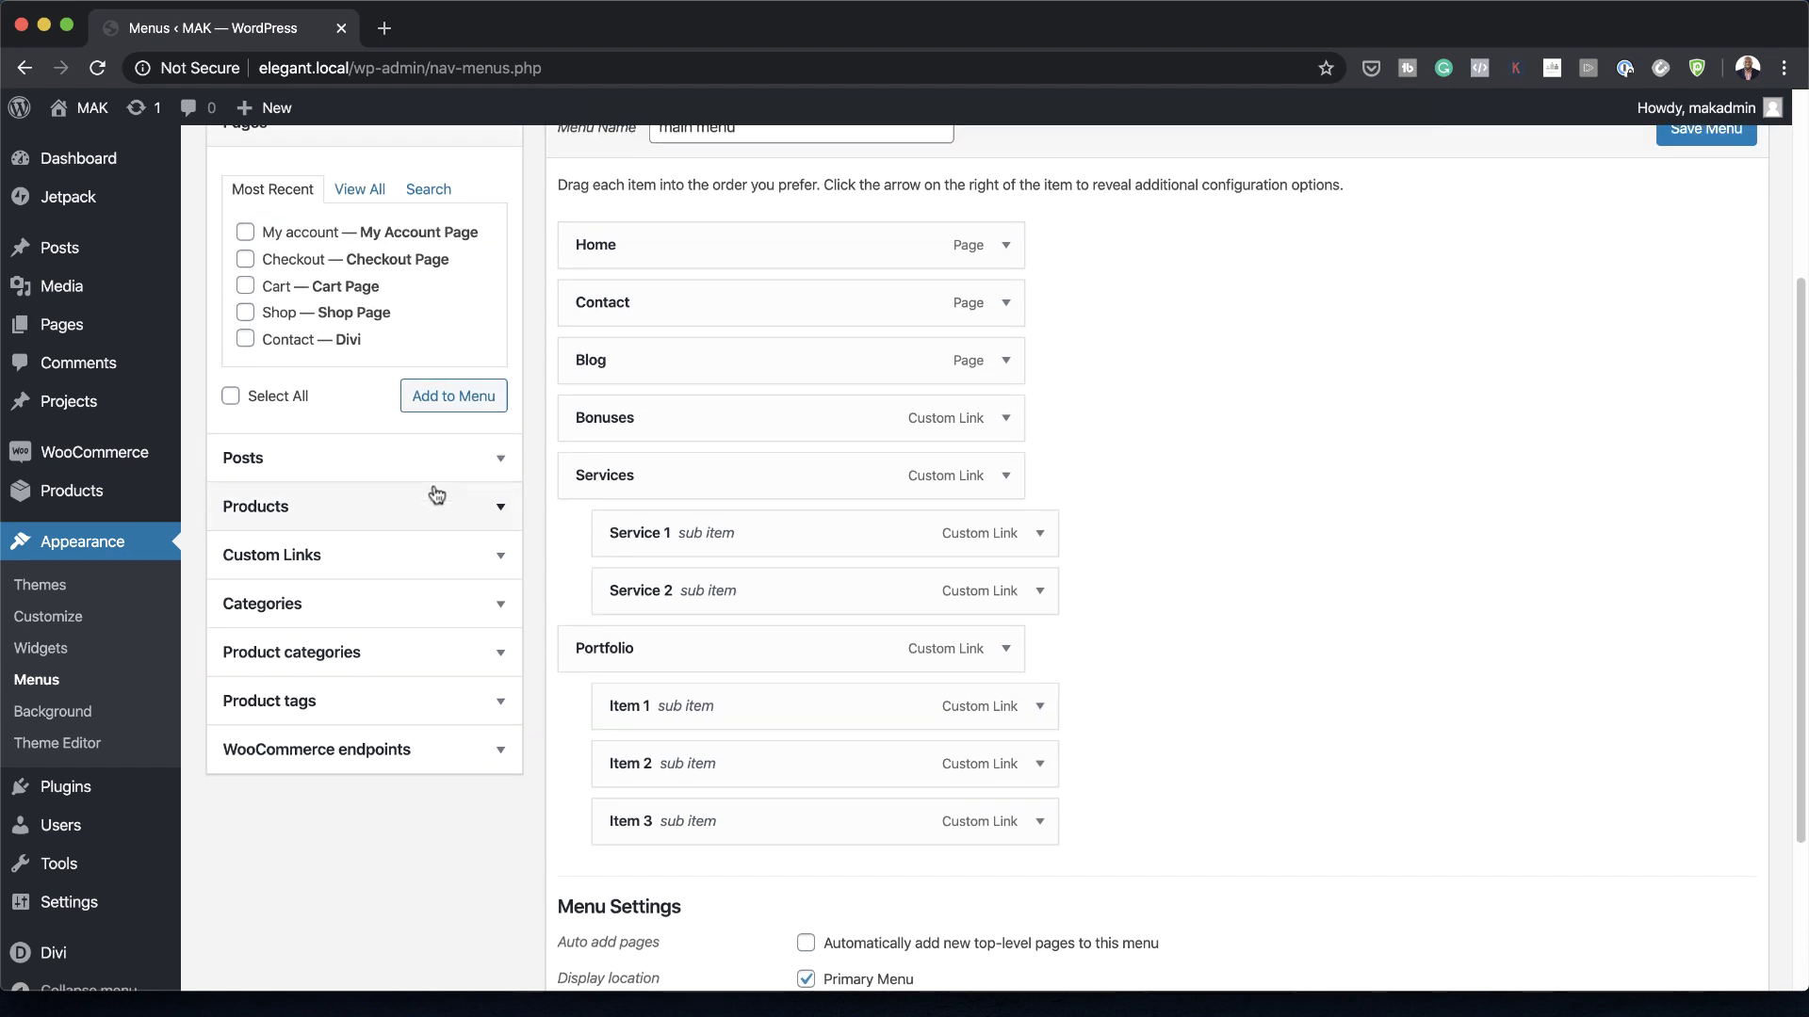
left_click(320, 559)
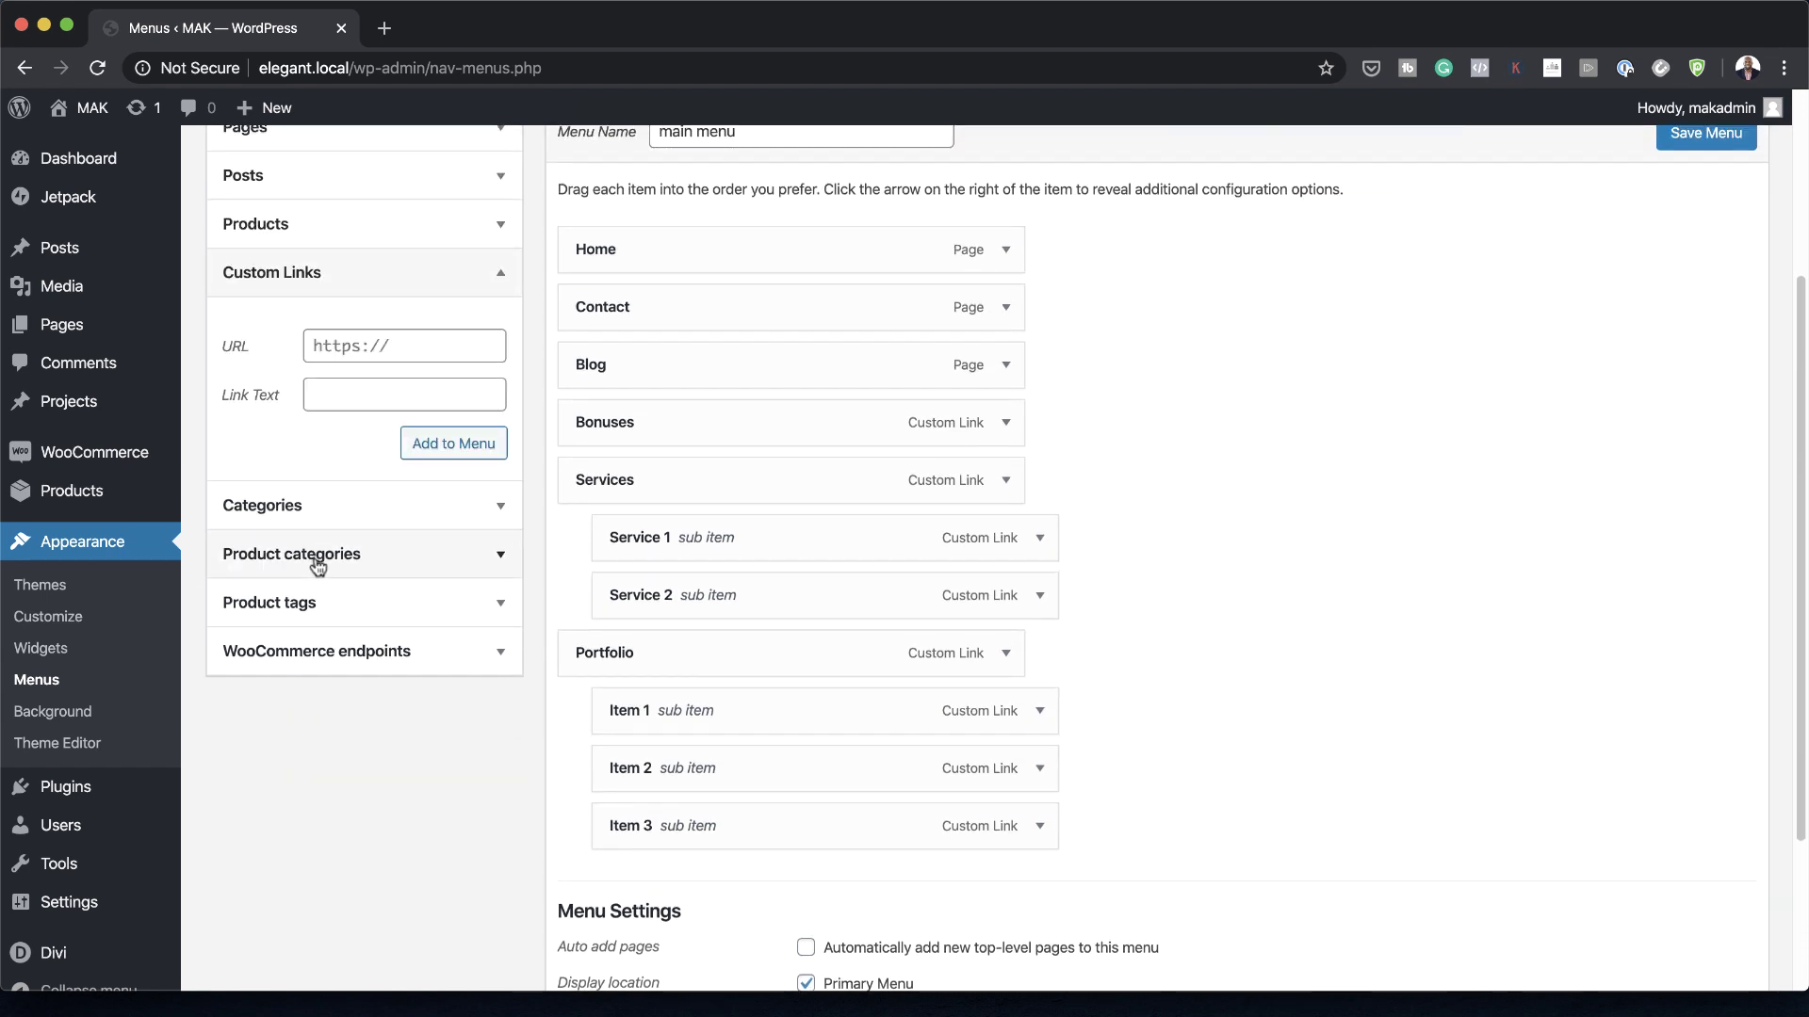
left_click(361, 347)
type("#")
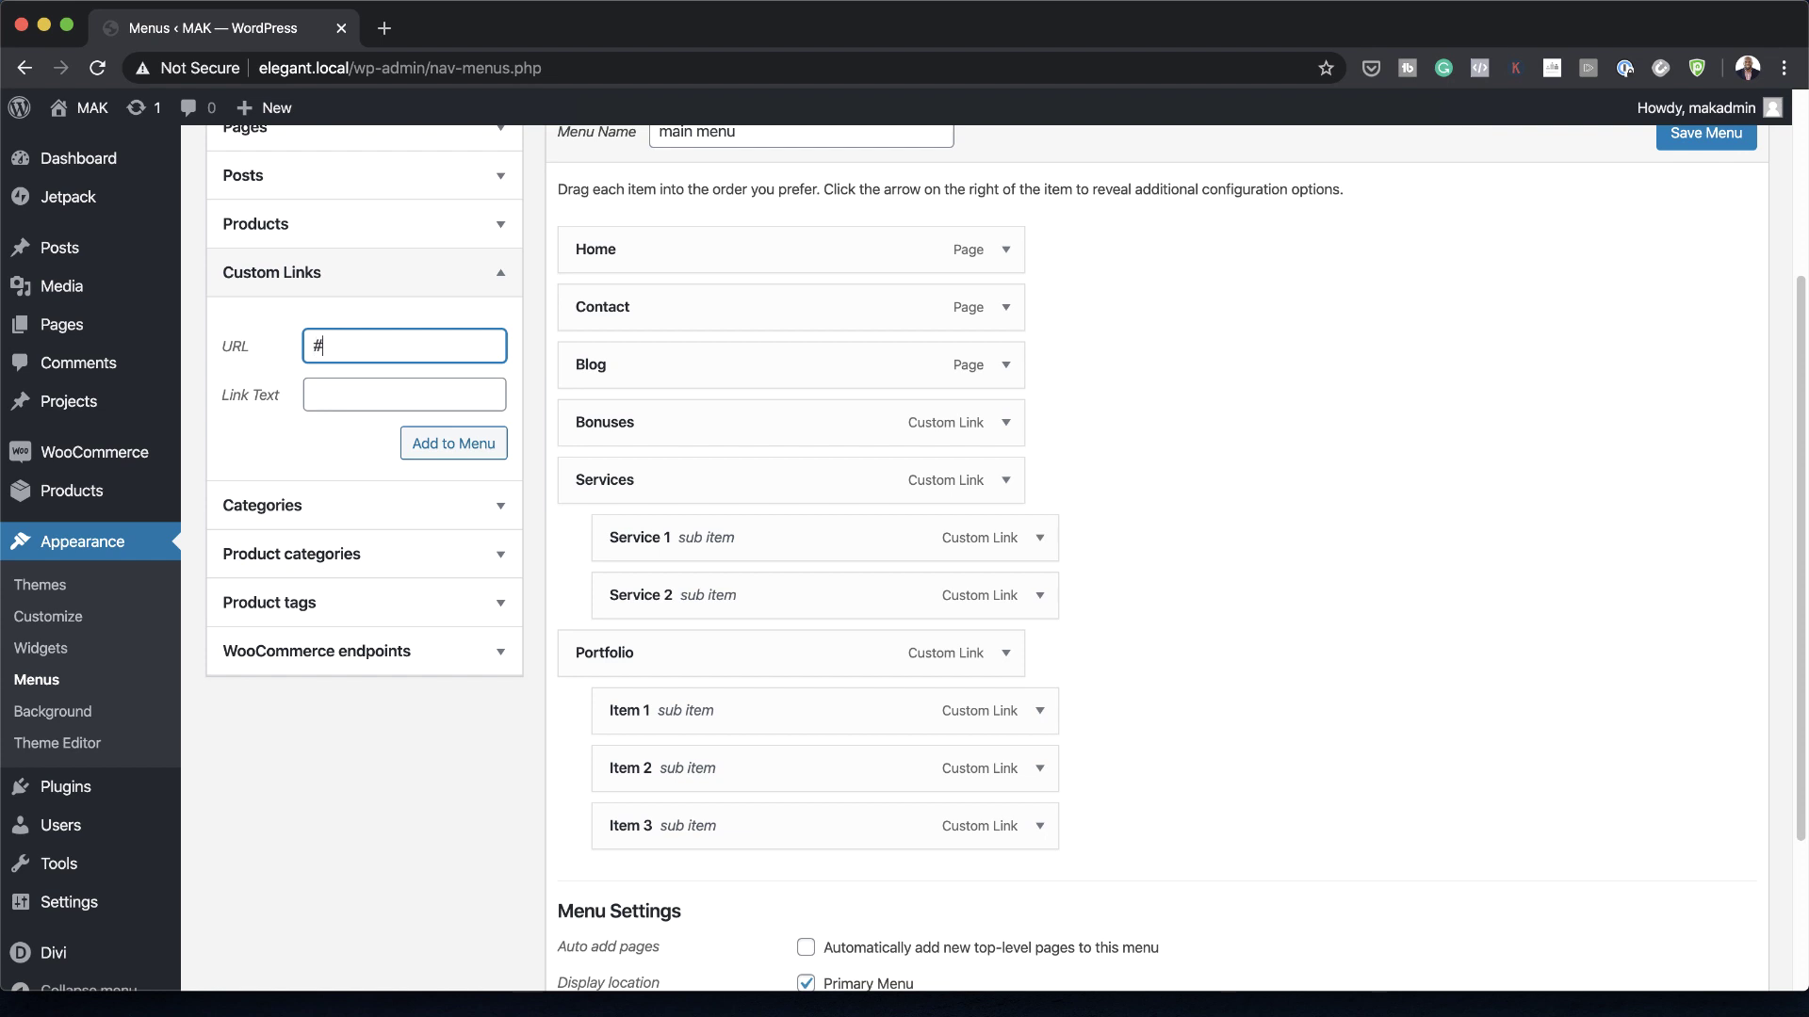
left_click(365, 396)
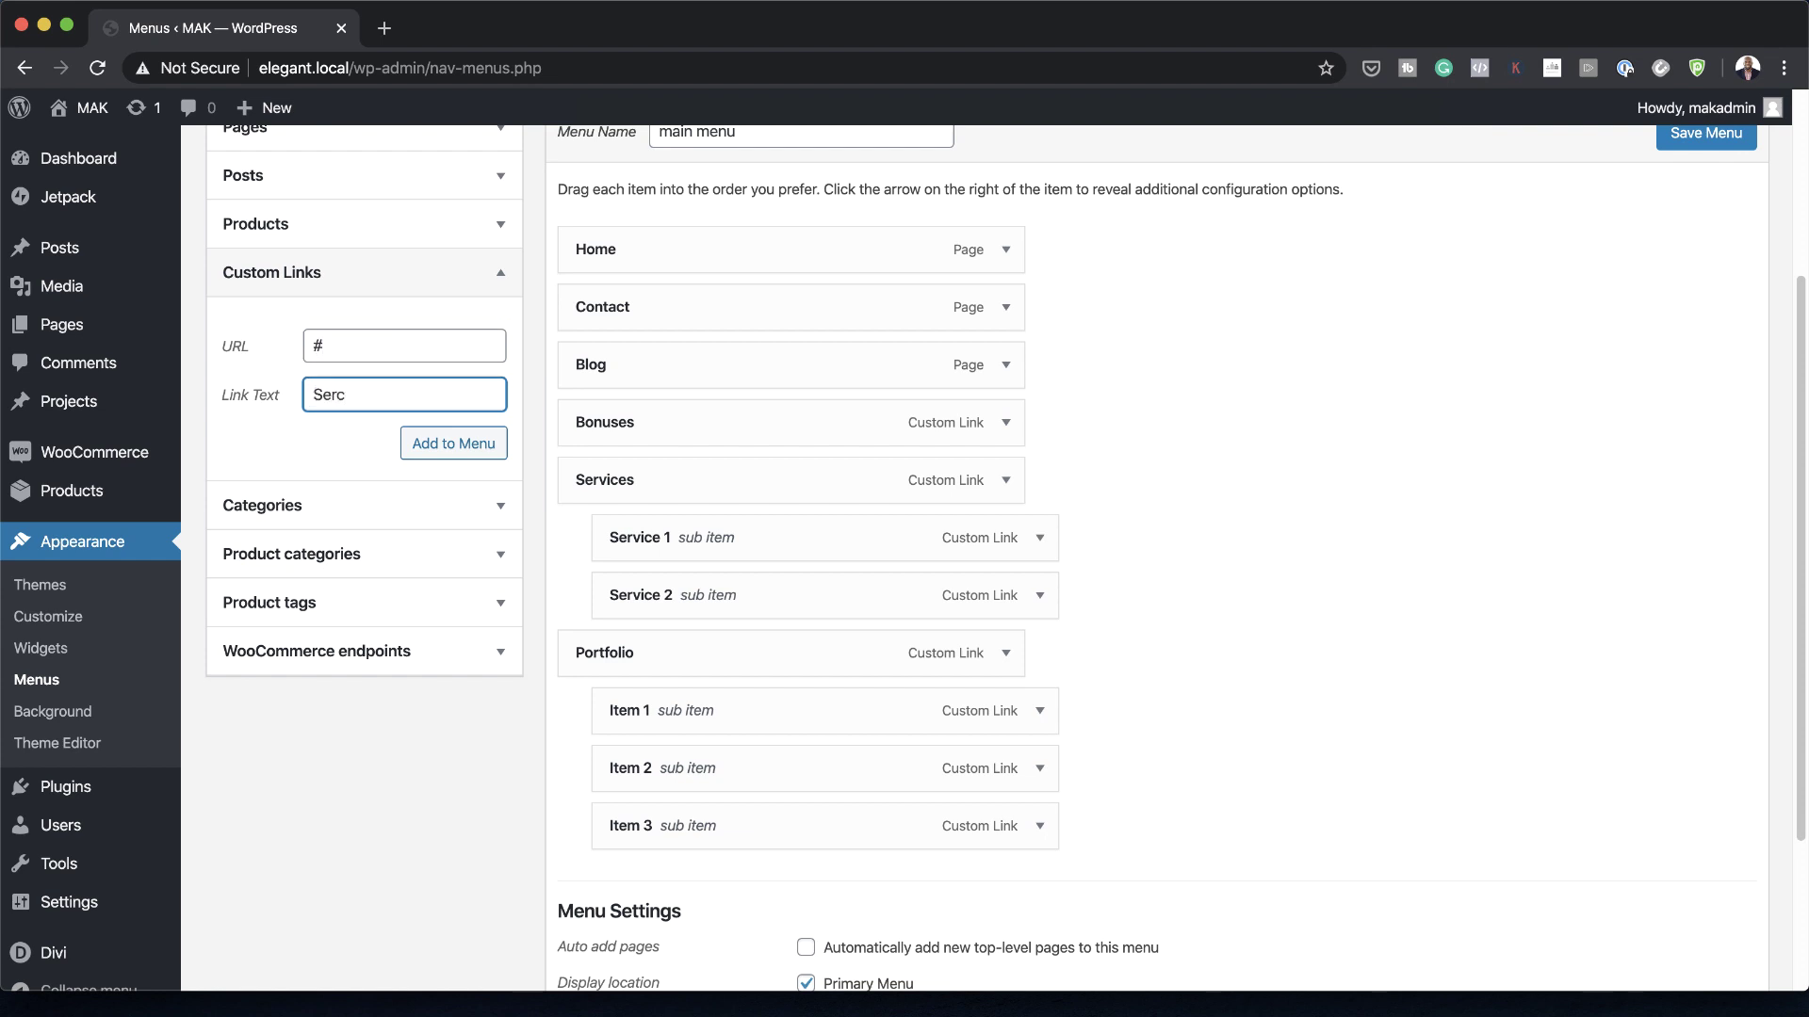
type("Services 3")
left_click(425, 443)
left_click_drag(753, 657, 754, 658)
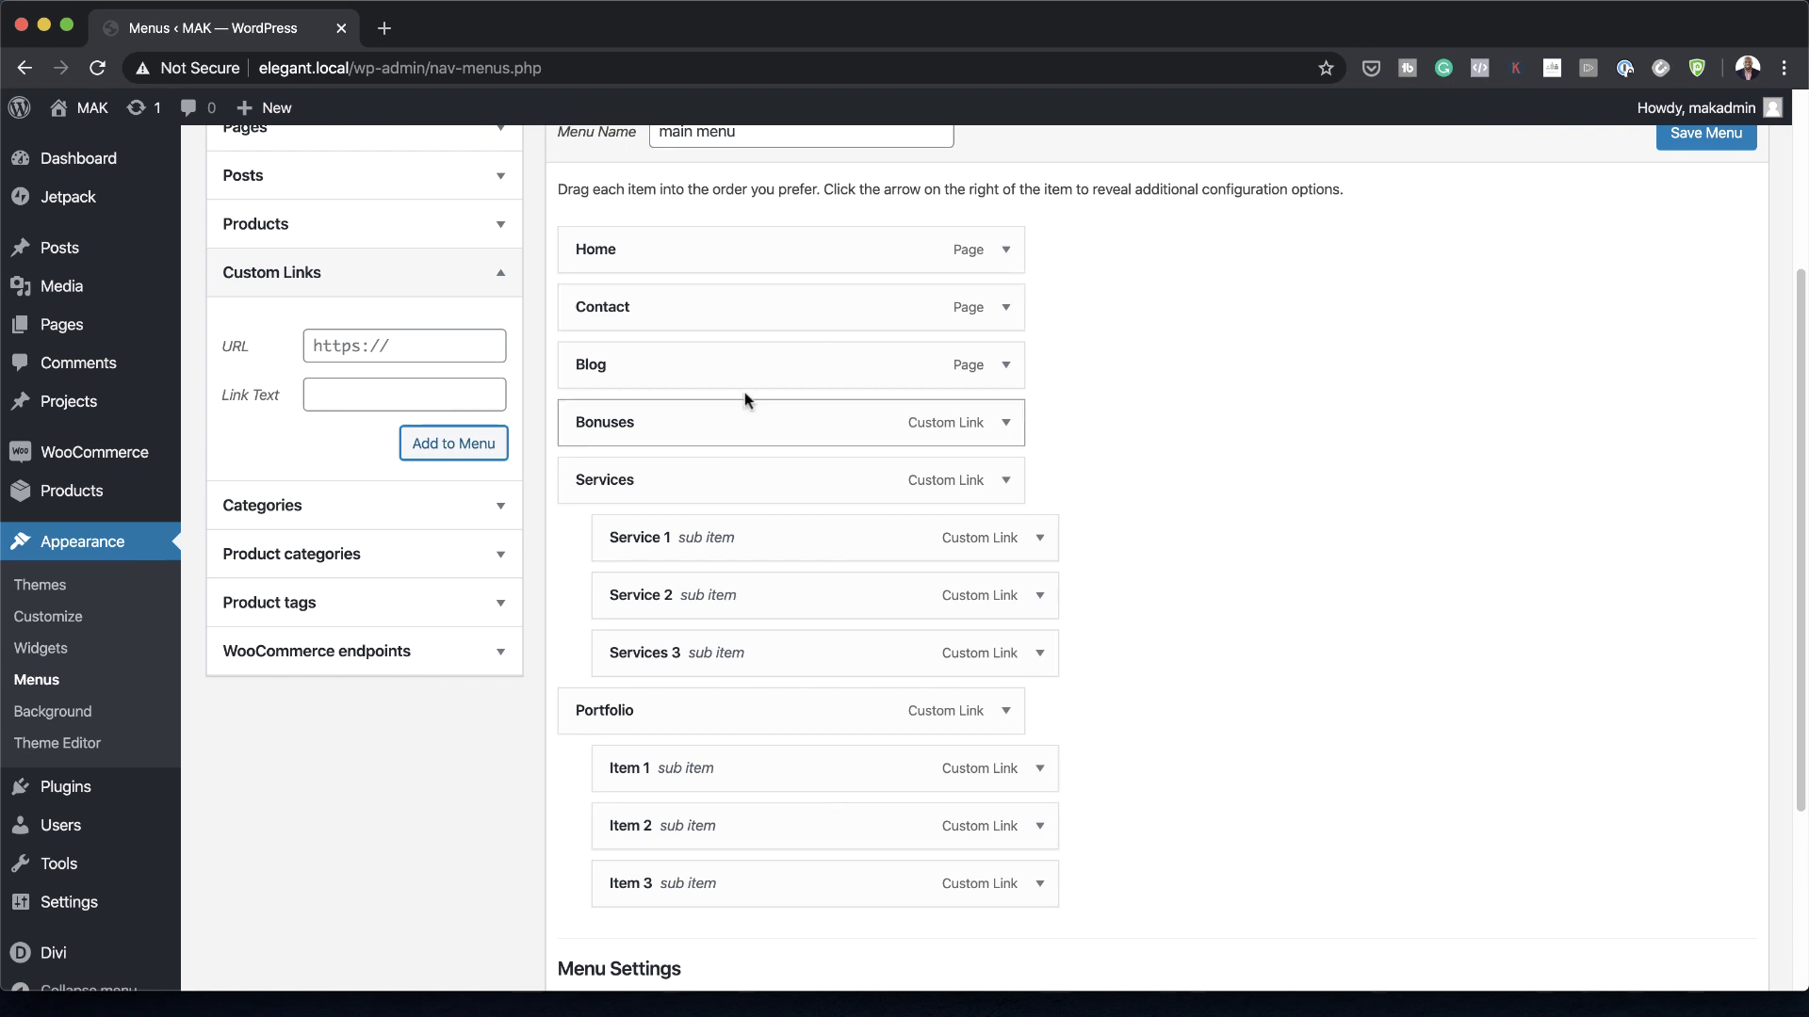
Step: Move Contact to the end of the main menu and save the menu
left_click_drag(743, 305, 751, 883)
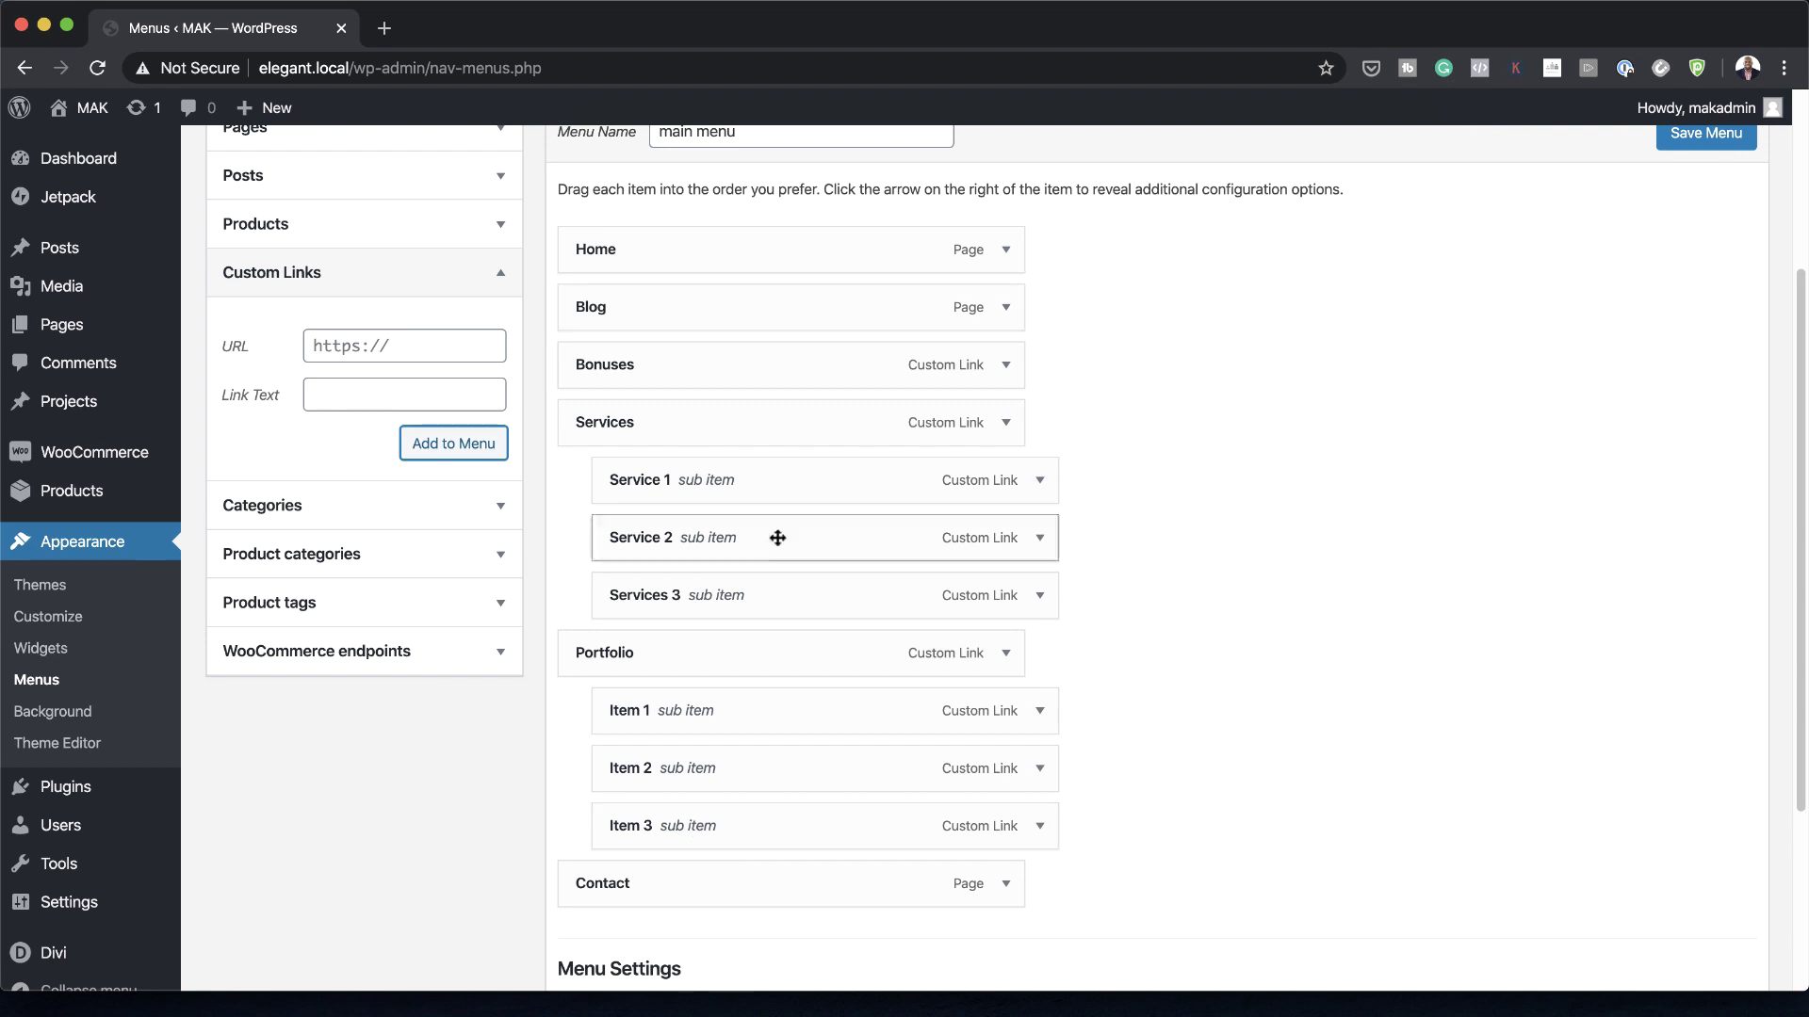
scroll(1171, 751, "down", 2)
scroll(1171, 753, "down", 3)
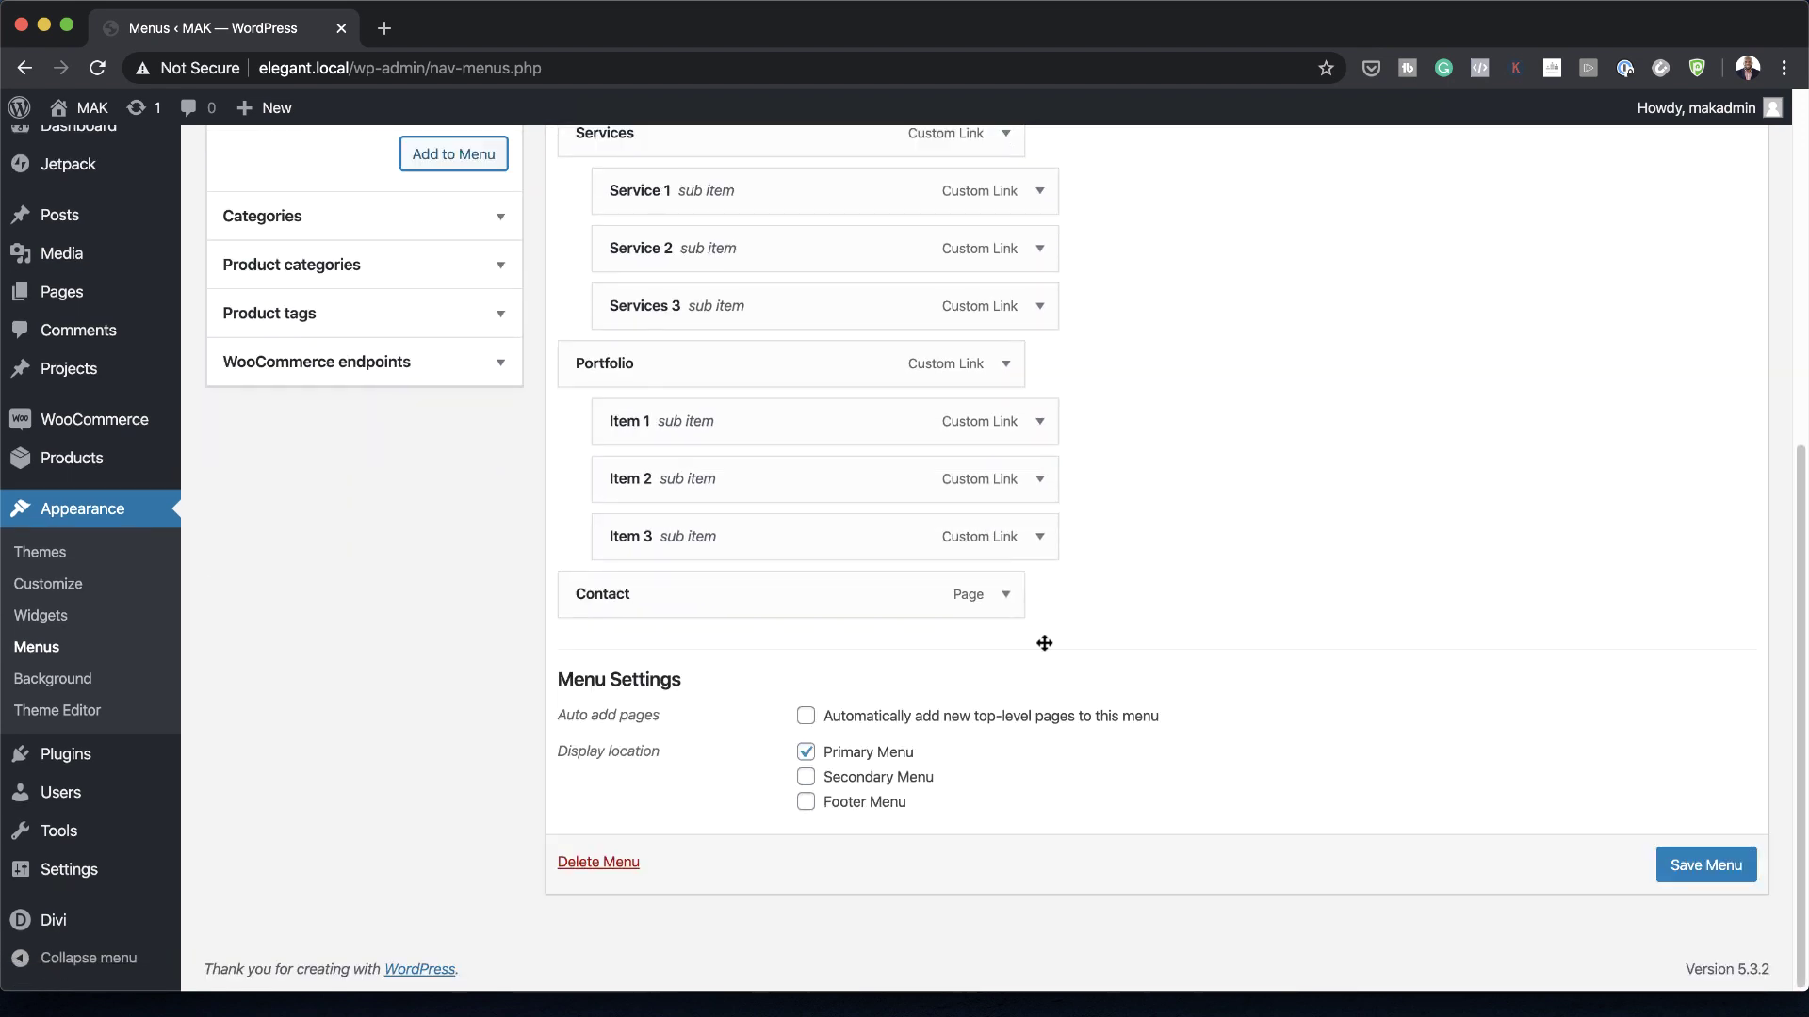
left_click(1707, 867)
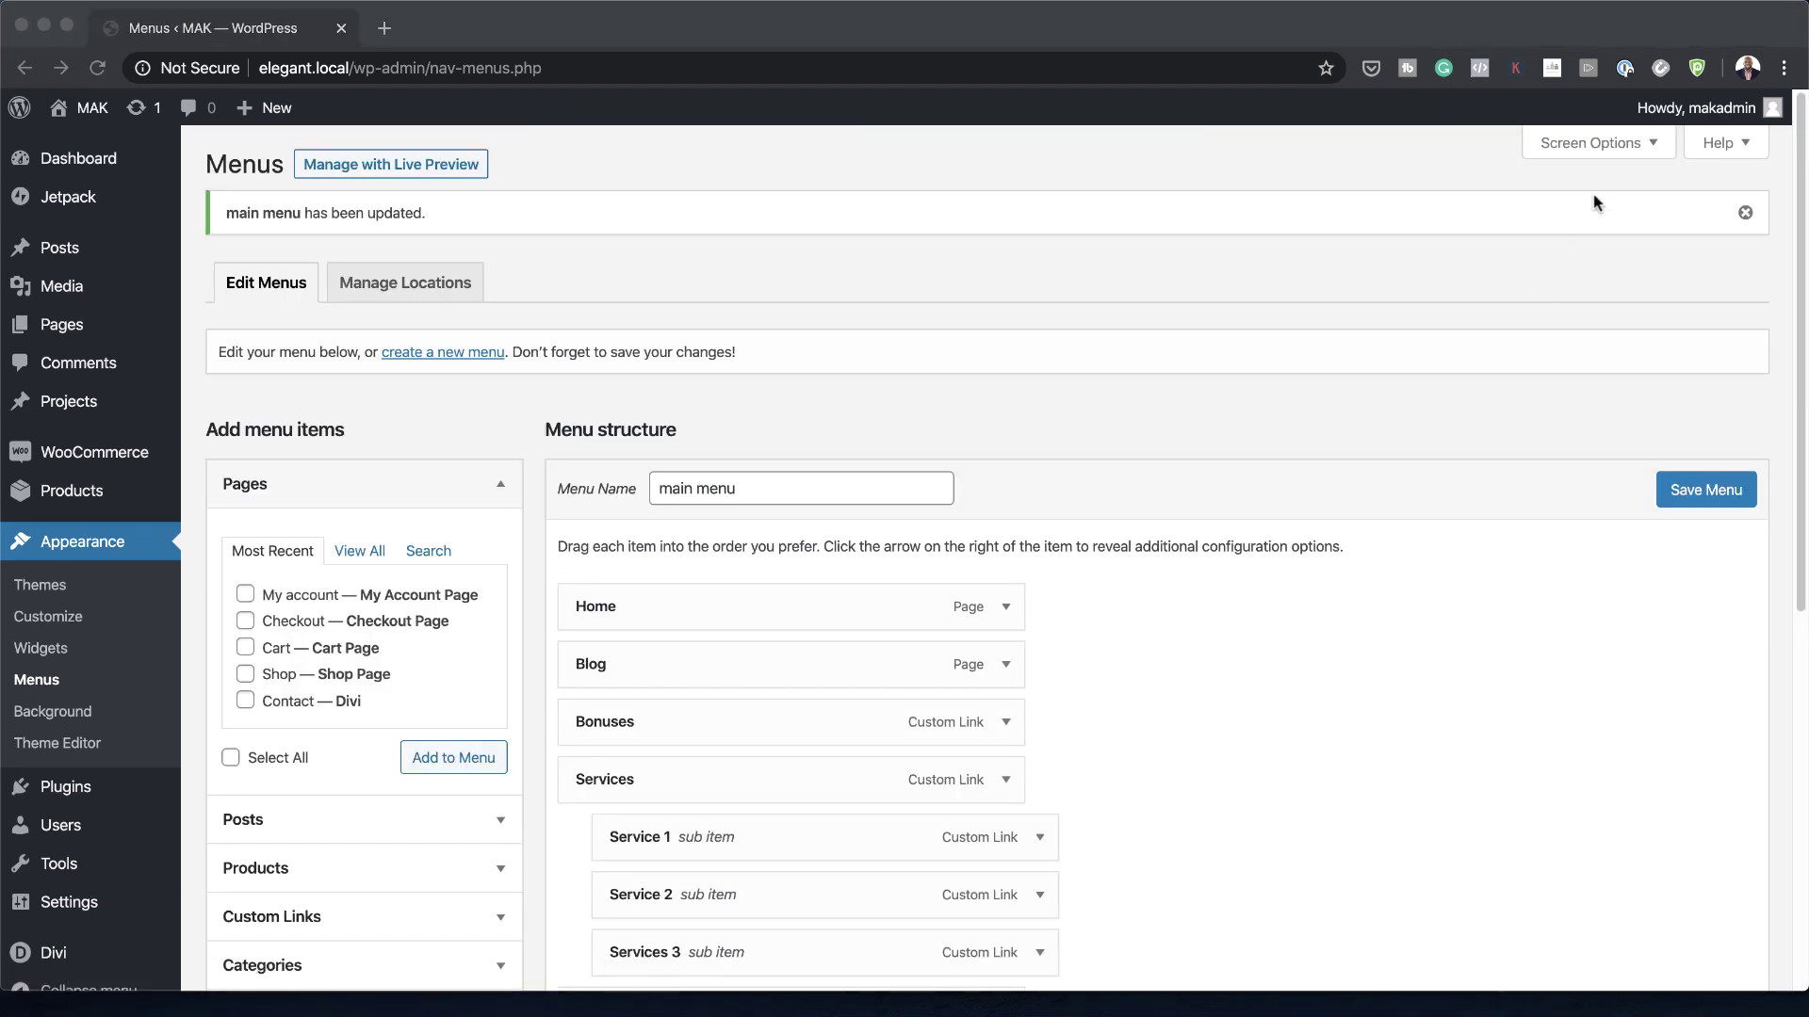
Step: Enable the CSS Classes advanced property for menu items in the screen options
left_click(1598, 143)
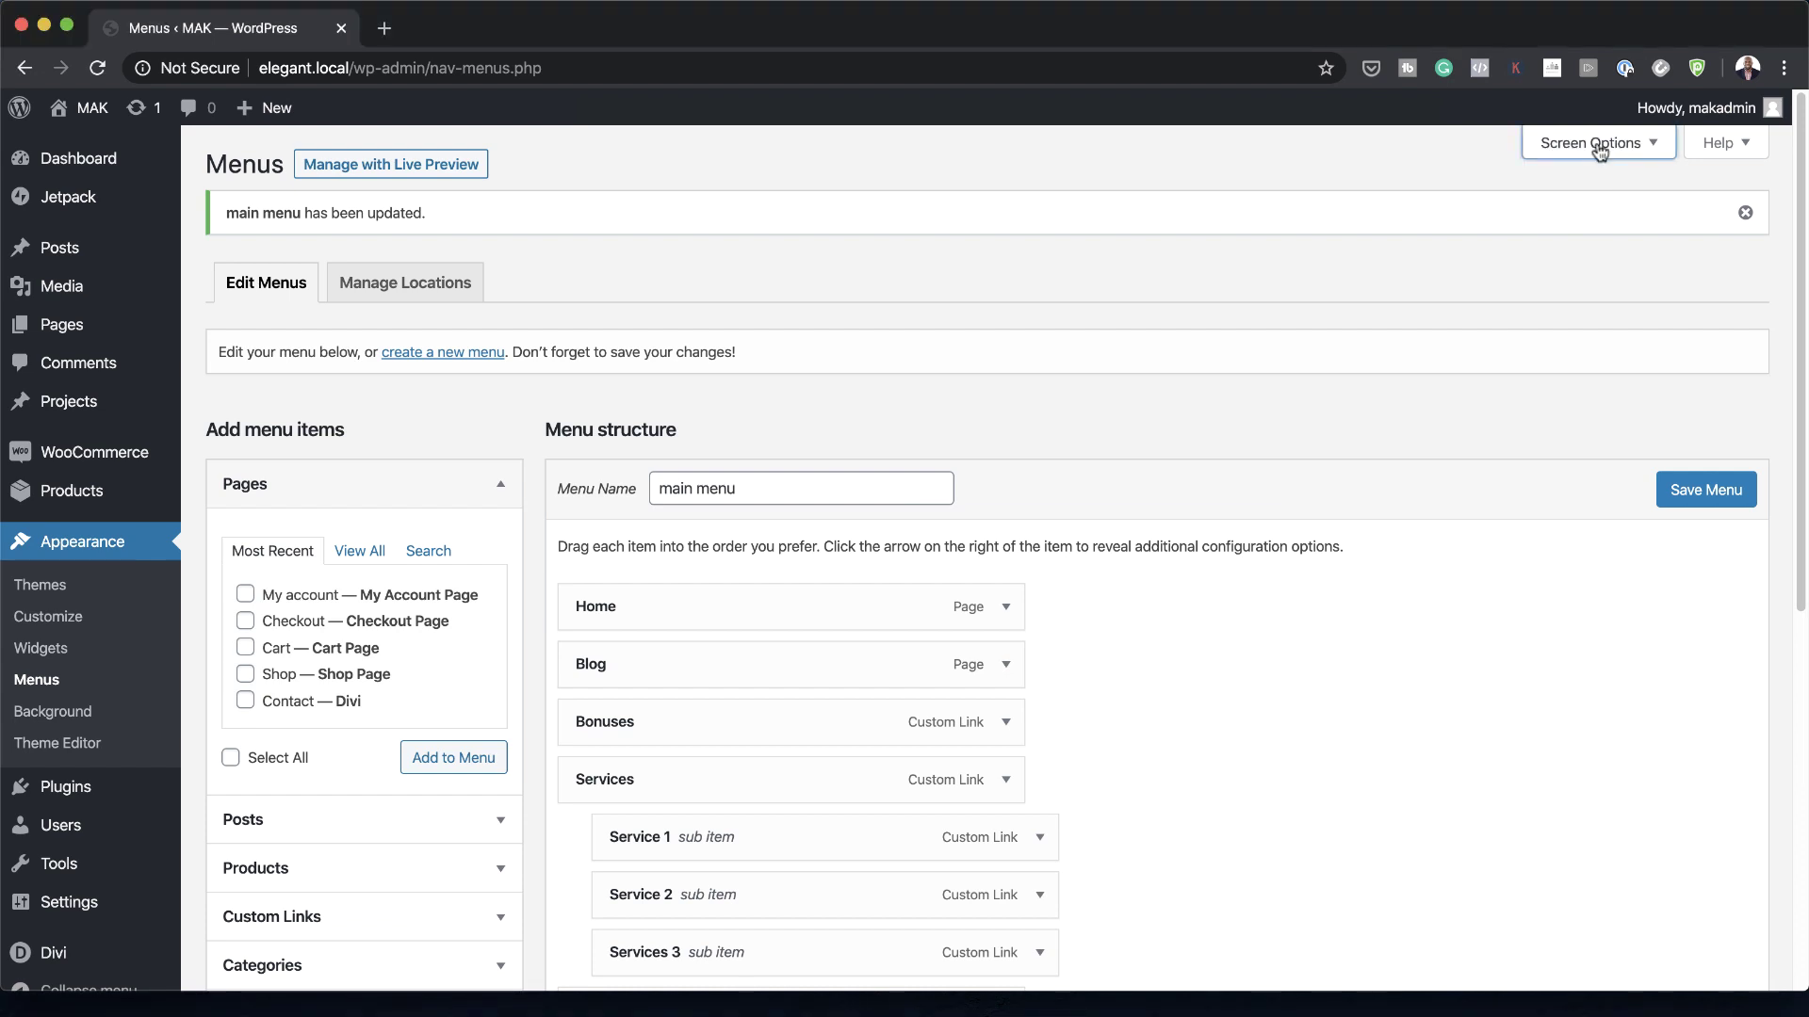
left_click(1598, 146)
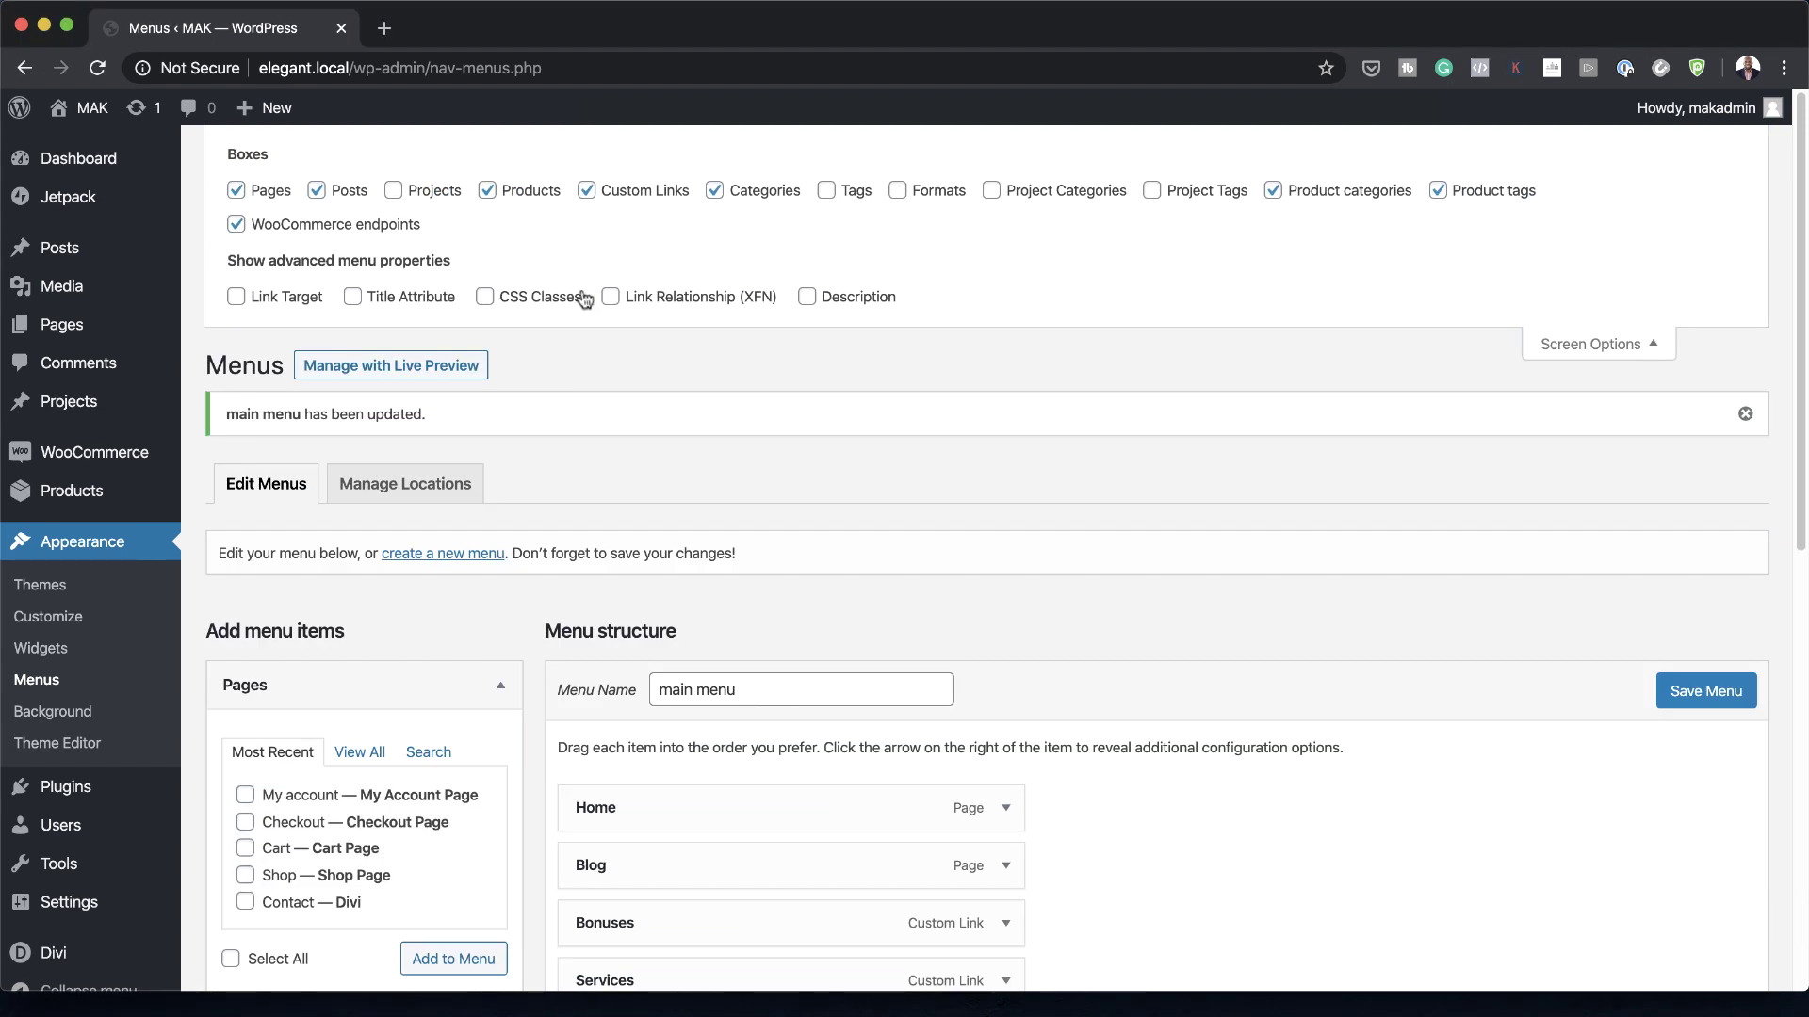
left_click(486, 299)
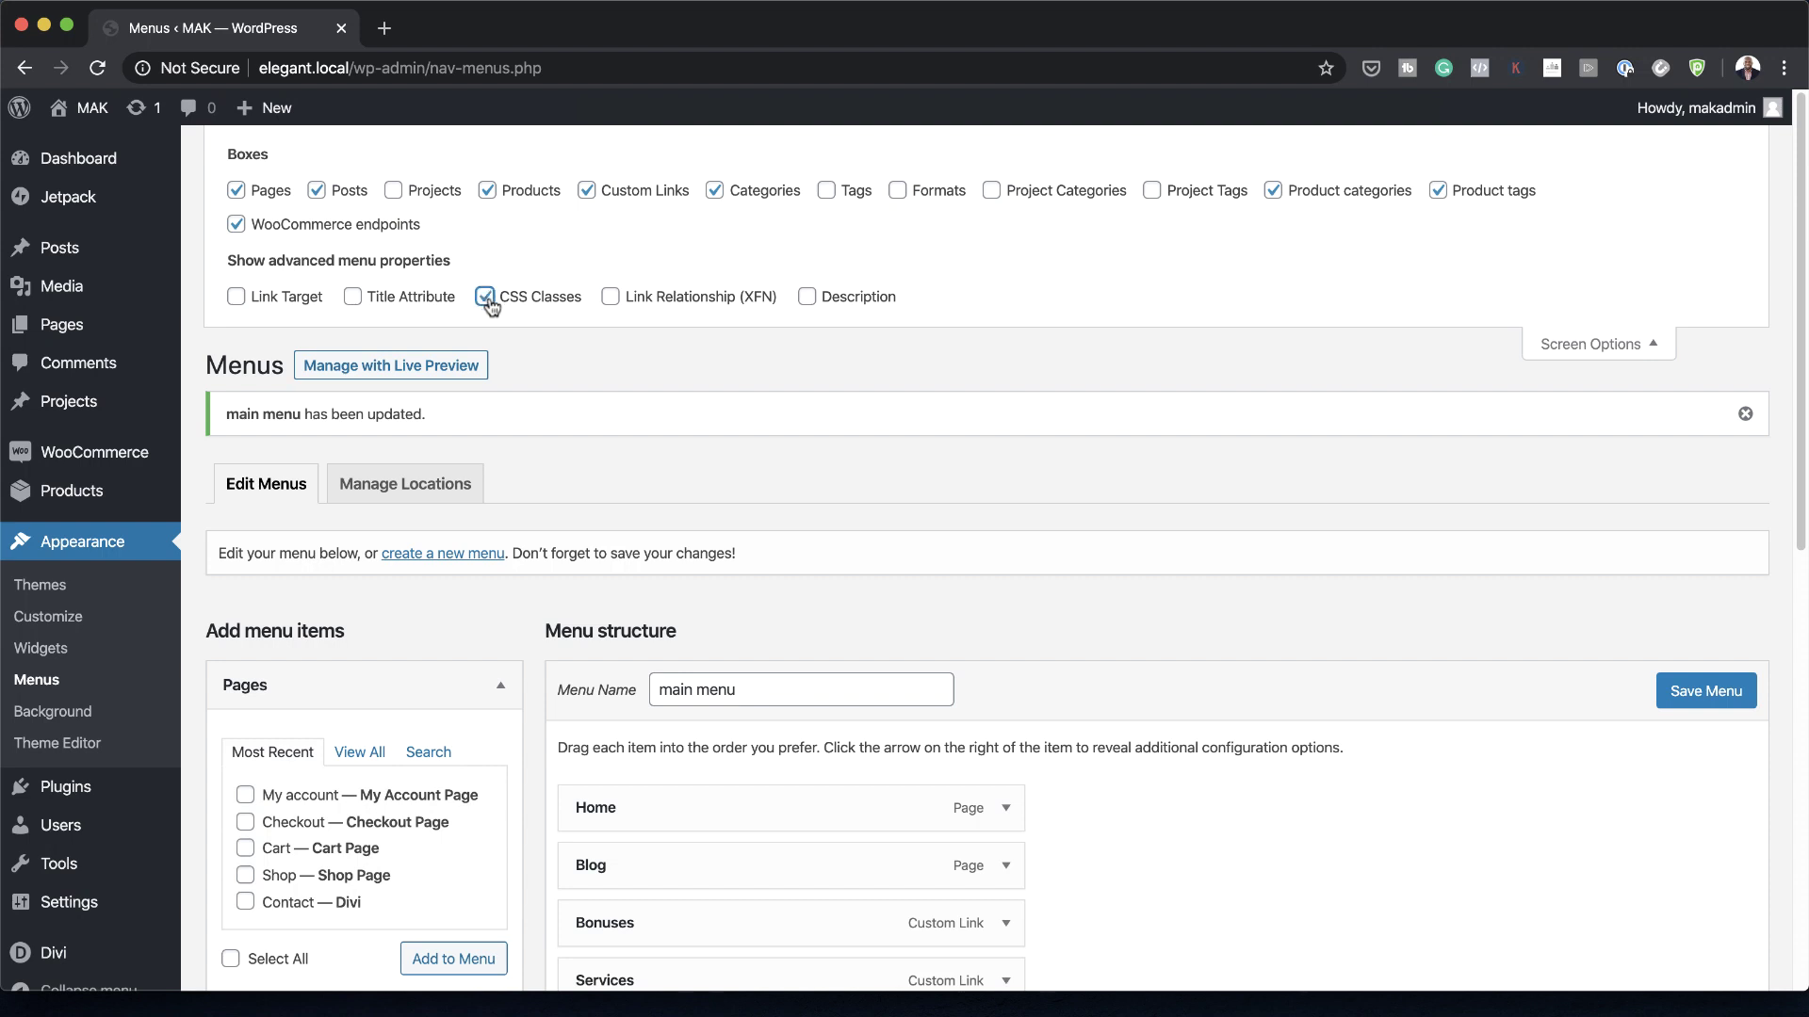
left_click(1613, 347)
Step: Assign the CSS class "first-level" to the Services menu item and collapse its settings
scroll(1324, 779, "down", 3)
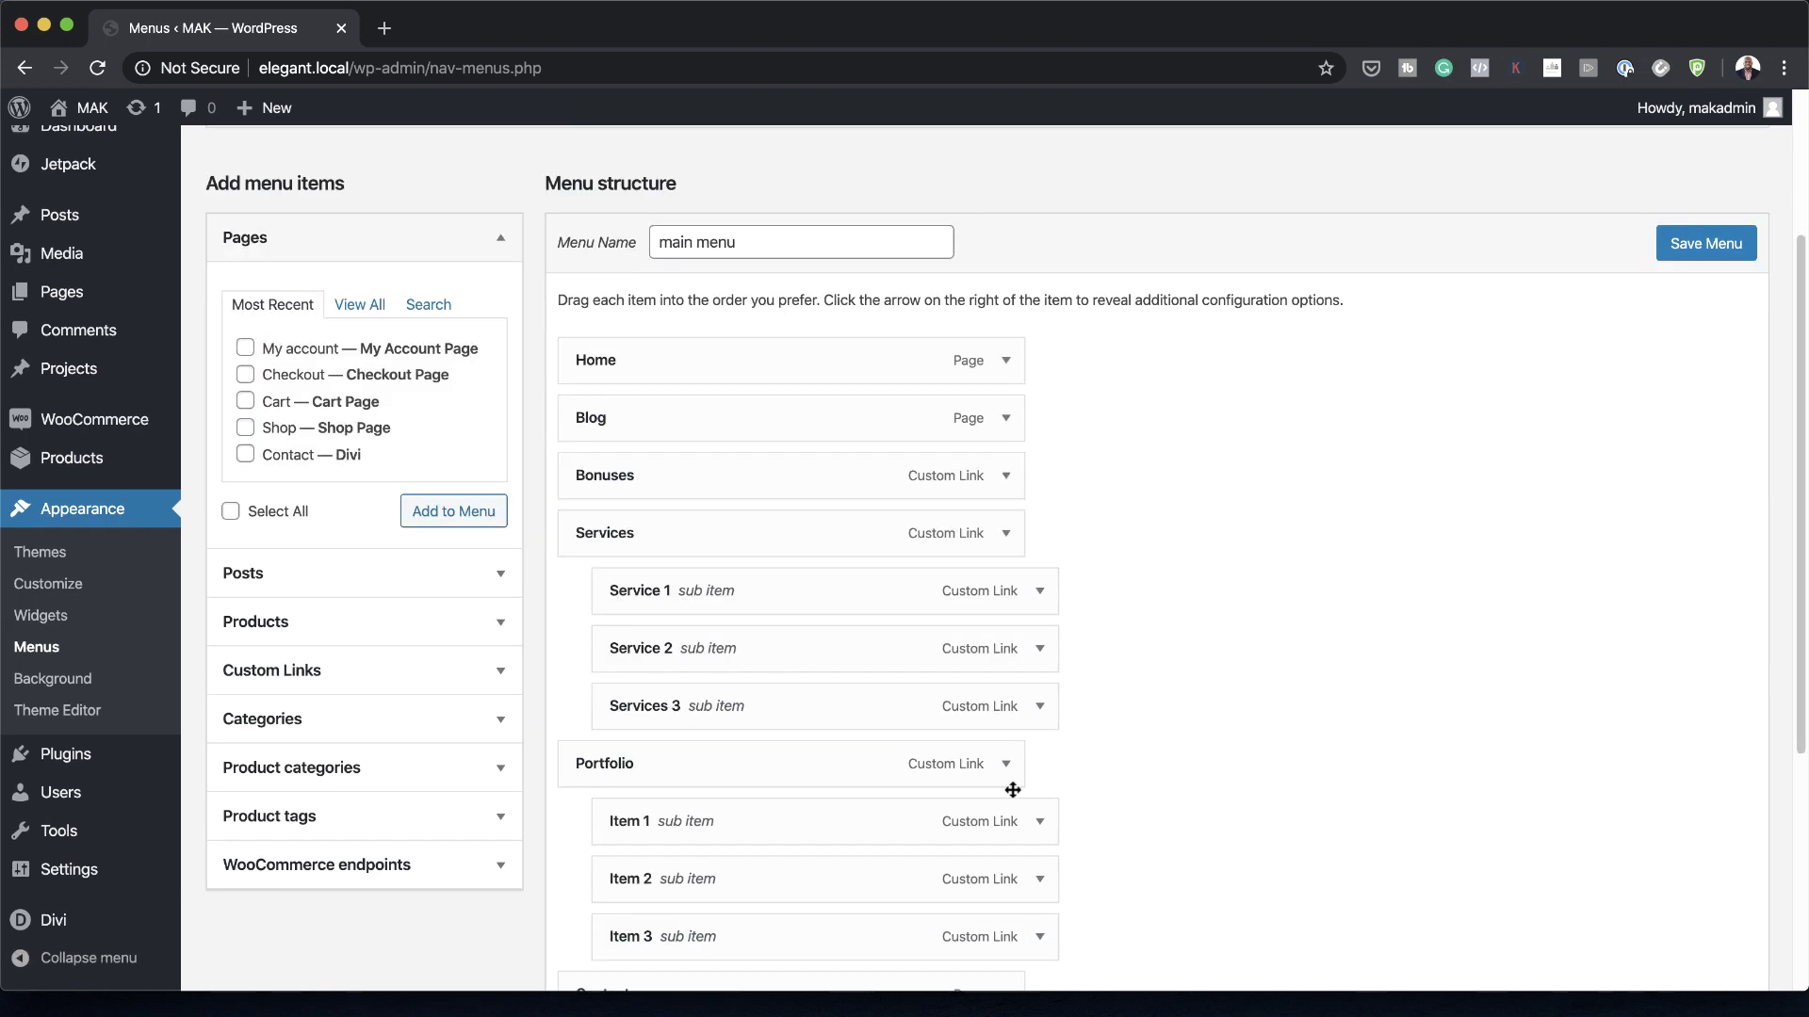
left_click(1004, 534)
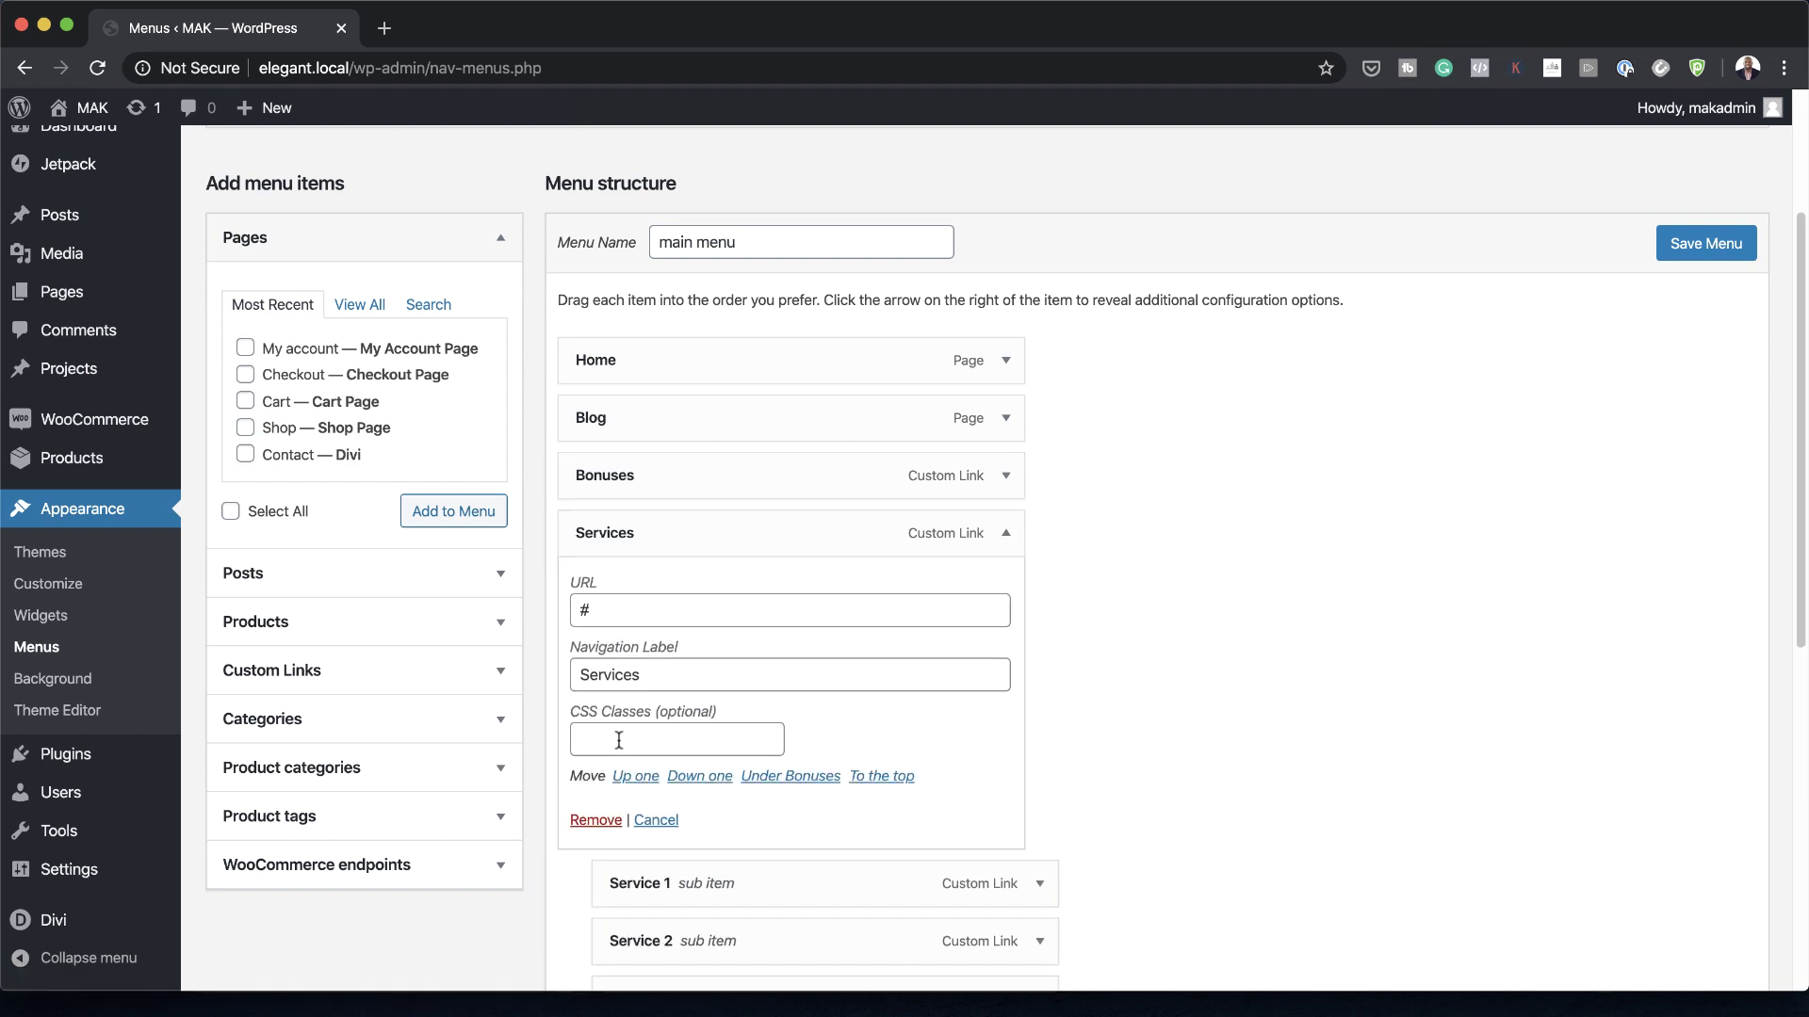
left_click(622, 739)
type("first-level")
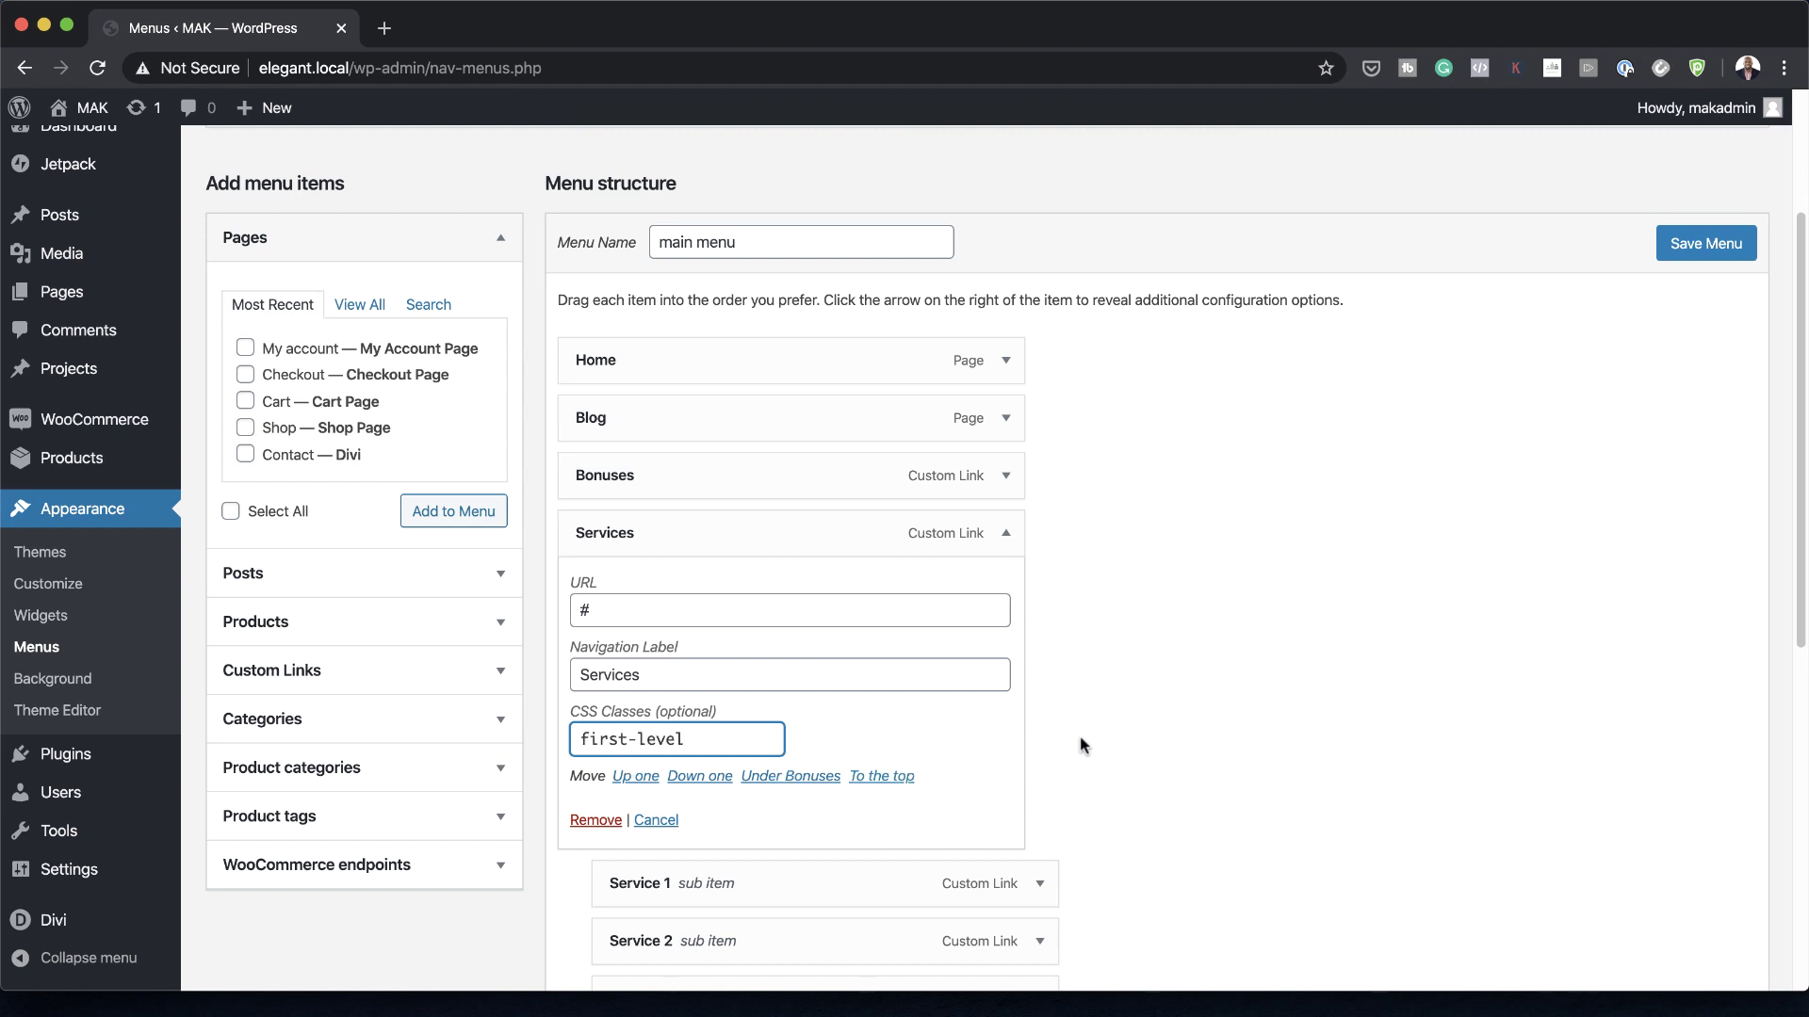
scroll(1080, 736, "down", 1)
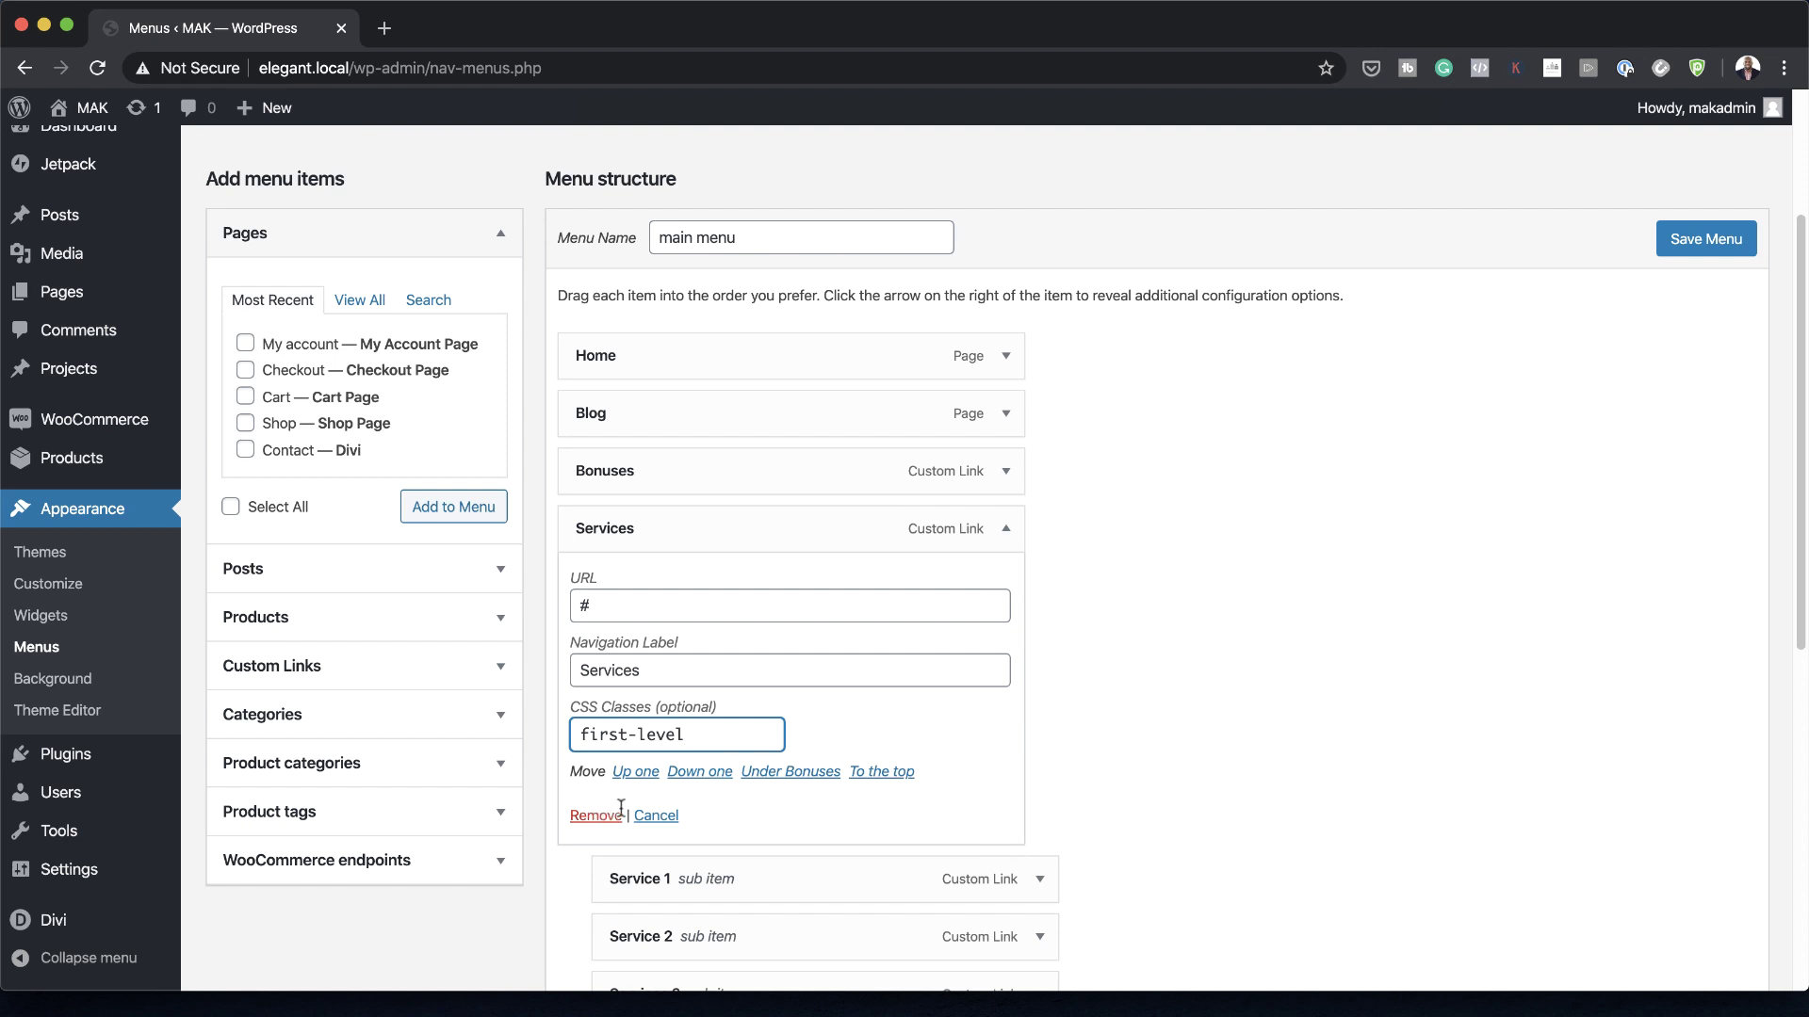
left_click(1005, 529)
Step: Assign the CSS class "first-level" to the Portfolio menu item and save the menu
scroll(899, 791, "down", 1)
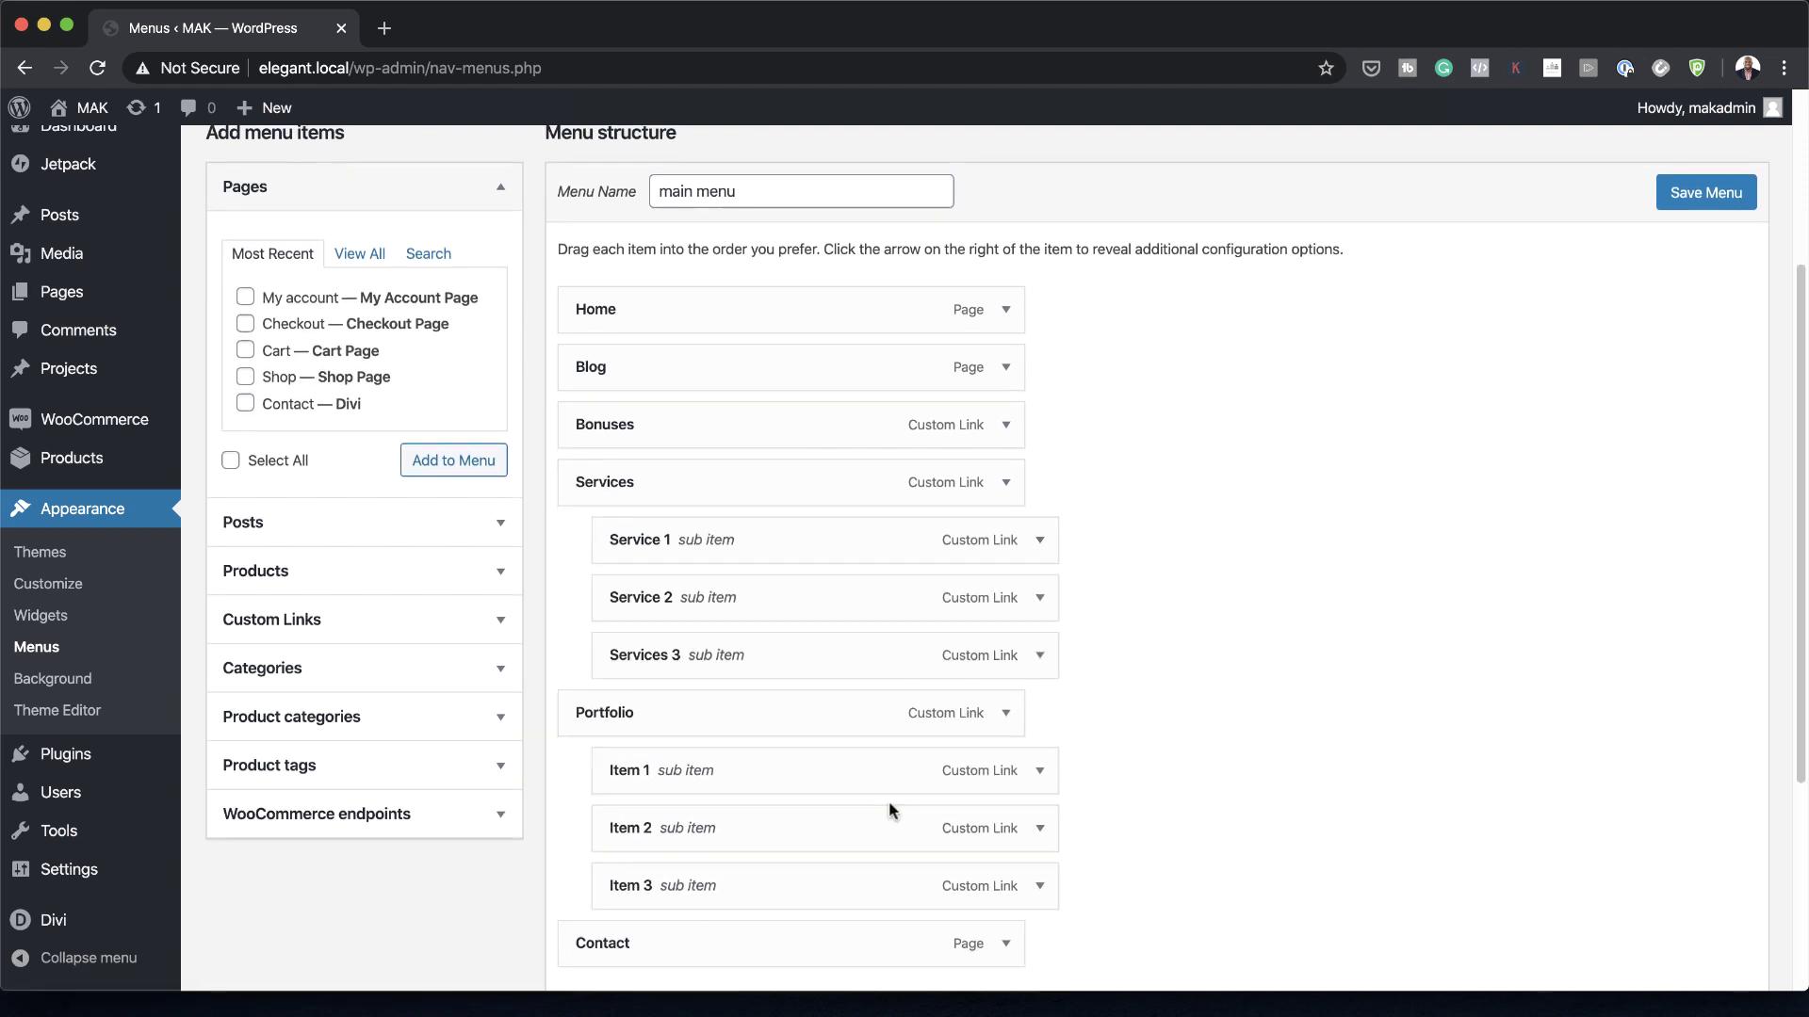
left_click(1005, 713)
left_click(718, 918)
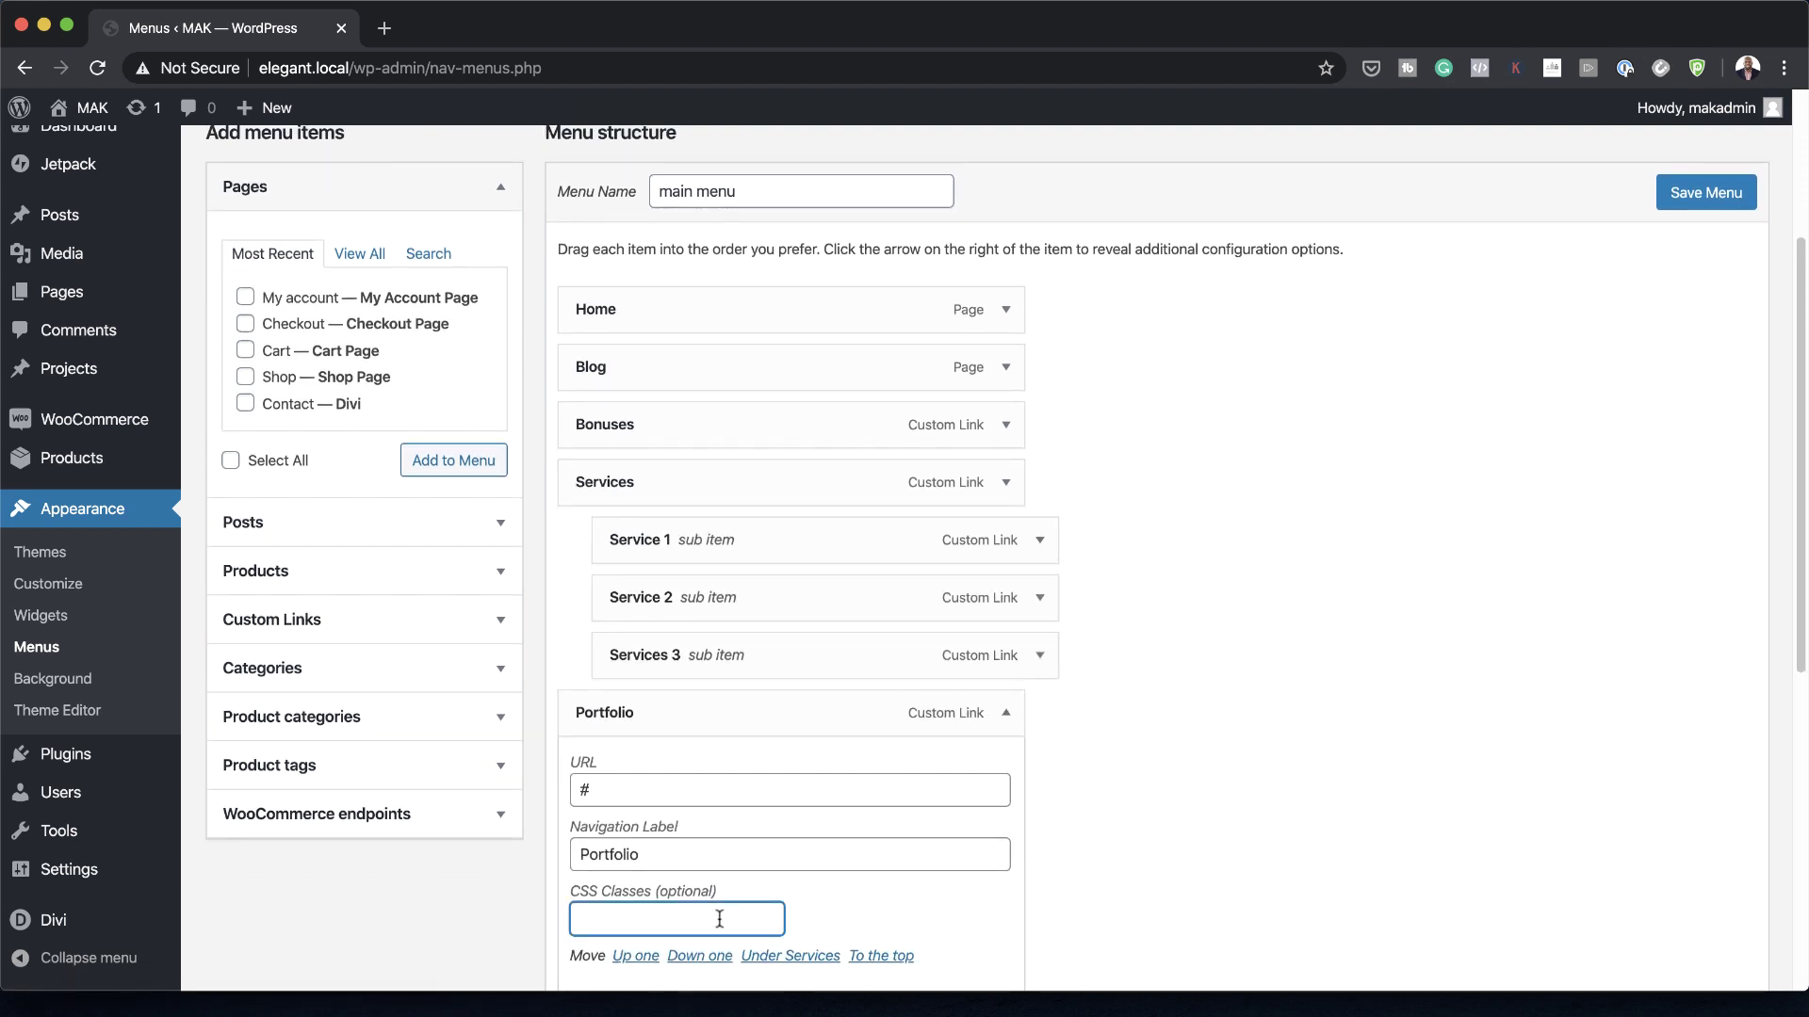
type("first-level")
left_click(1706, 194)
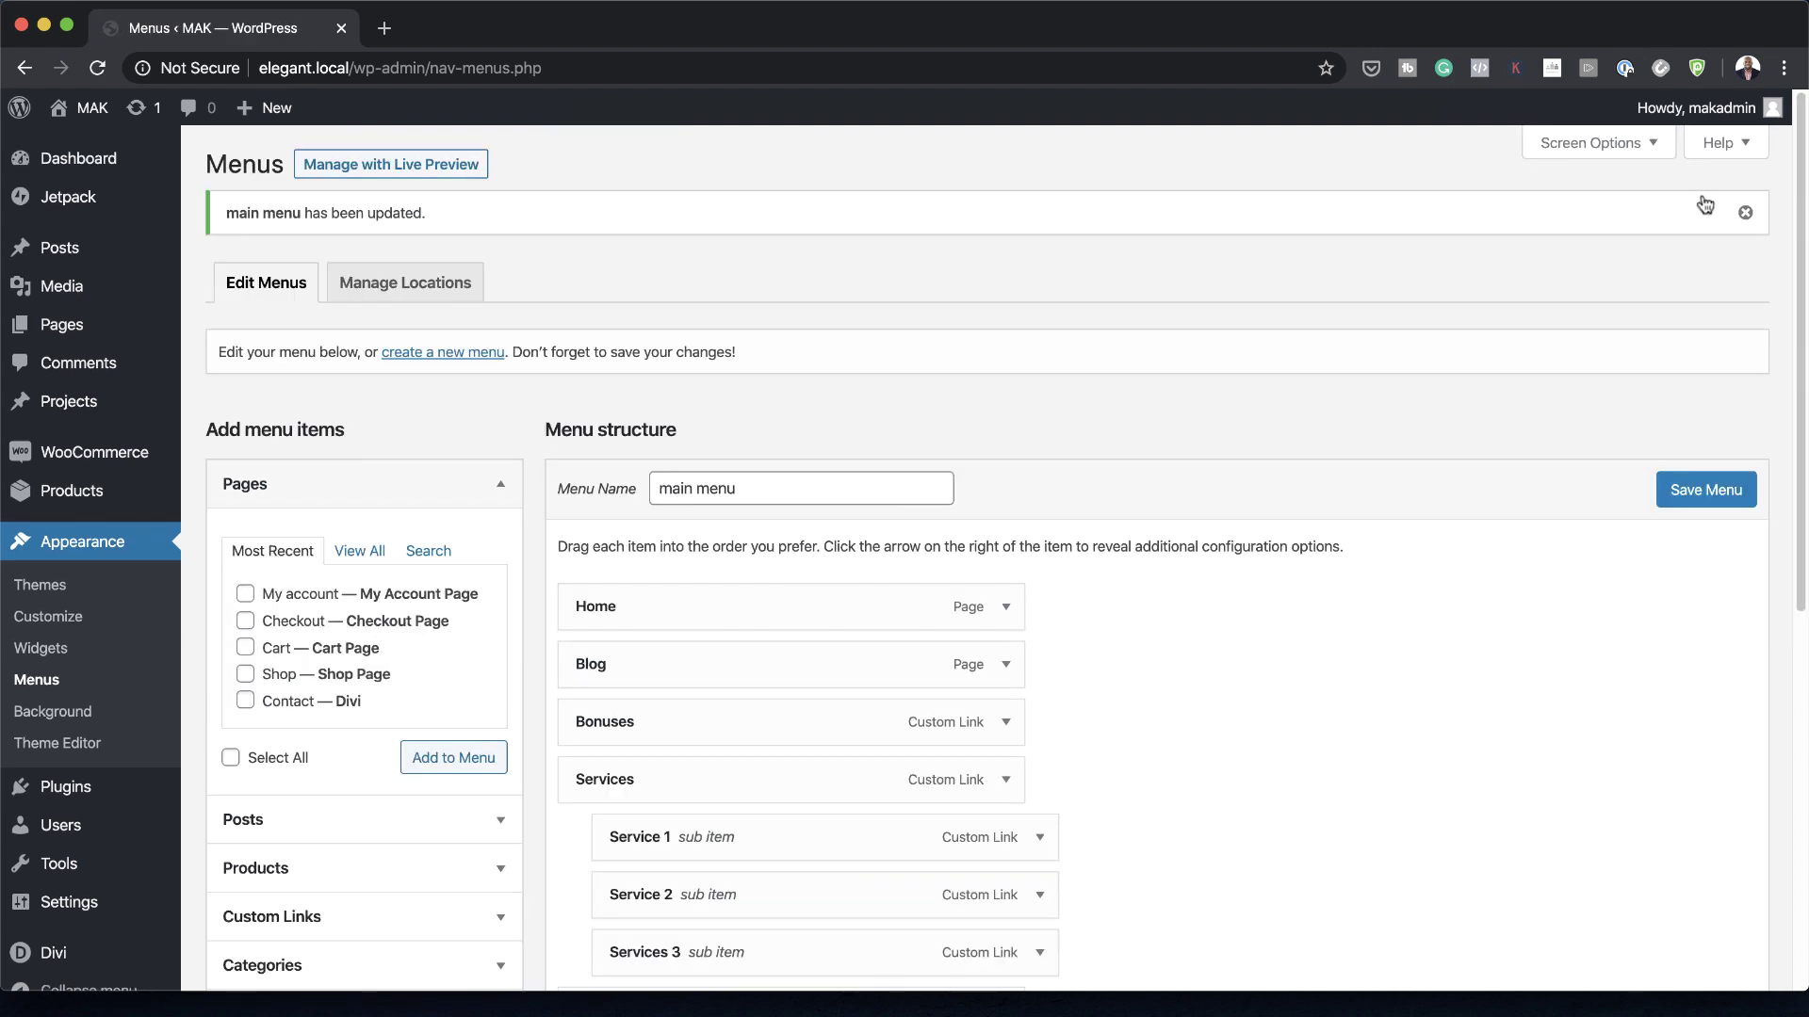
Step: Open the Divi Theme Builder from the WordPress admin
scroll(1001, 468, "down", 5)
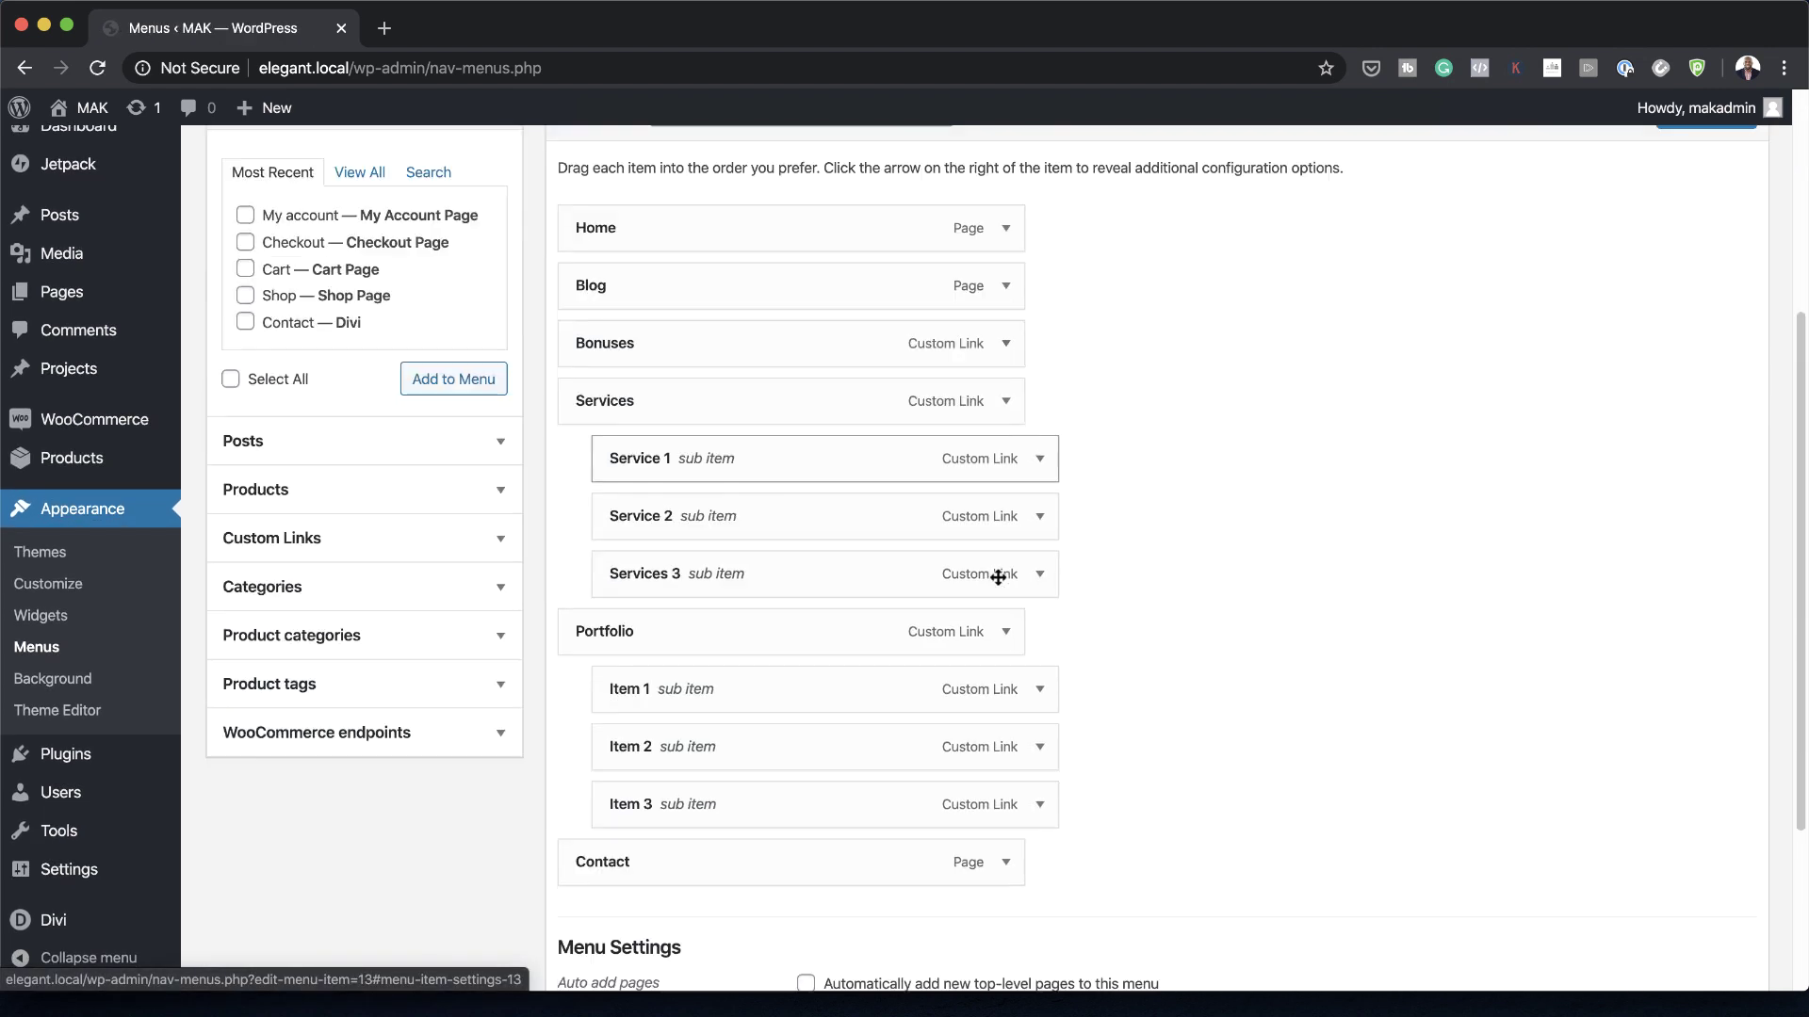
mouse_move(94, 858)
scroll(95, 858, "down", 2)
mouse_move(75, 923)
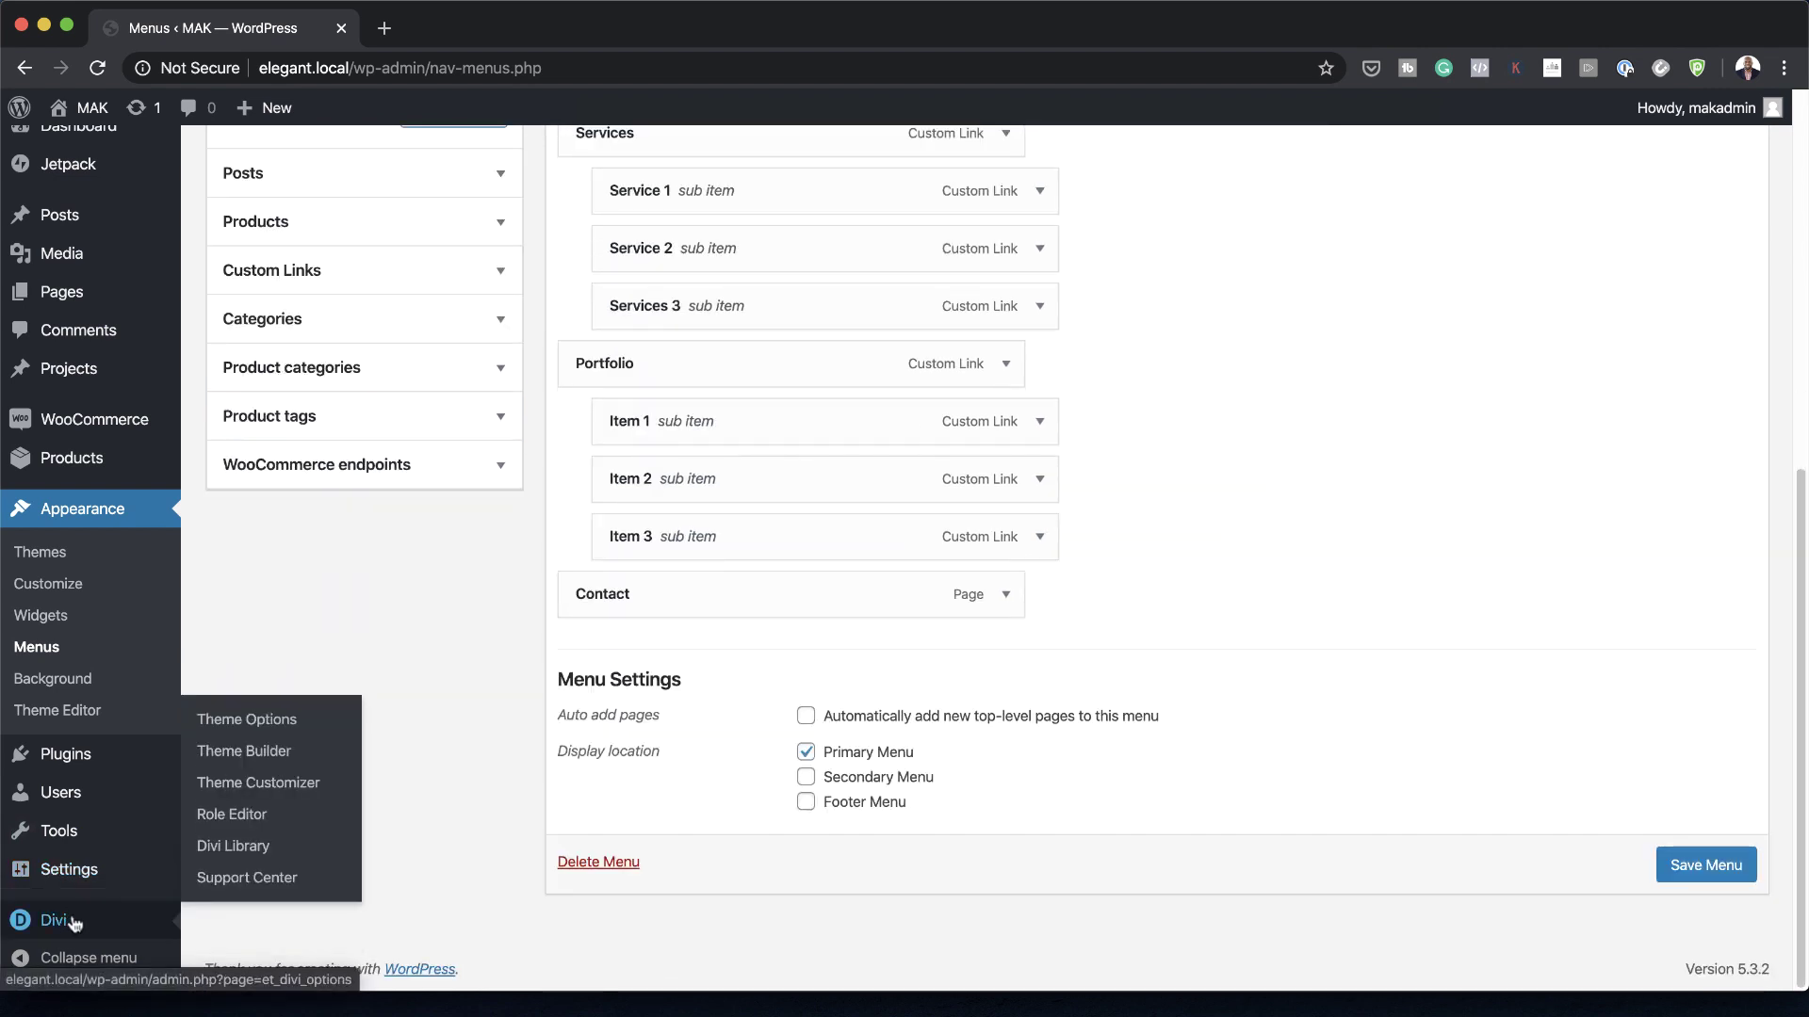
left_click(256, 751)
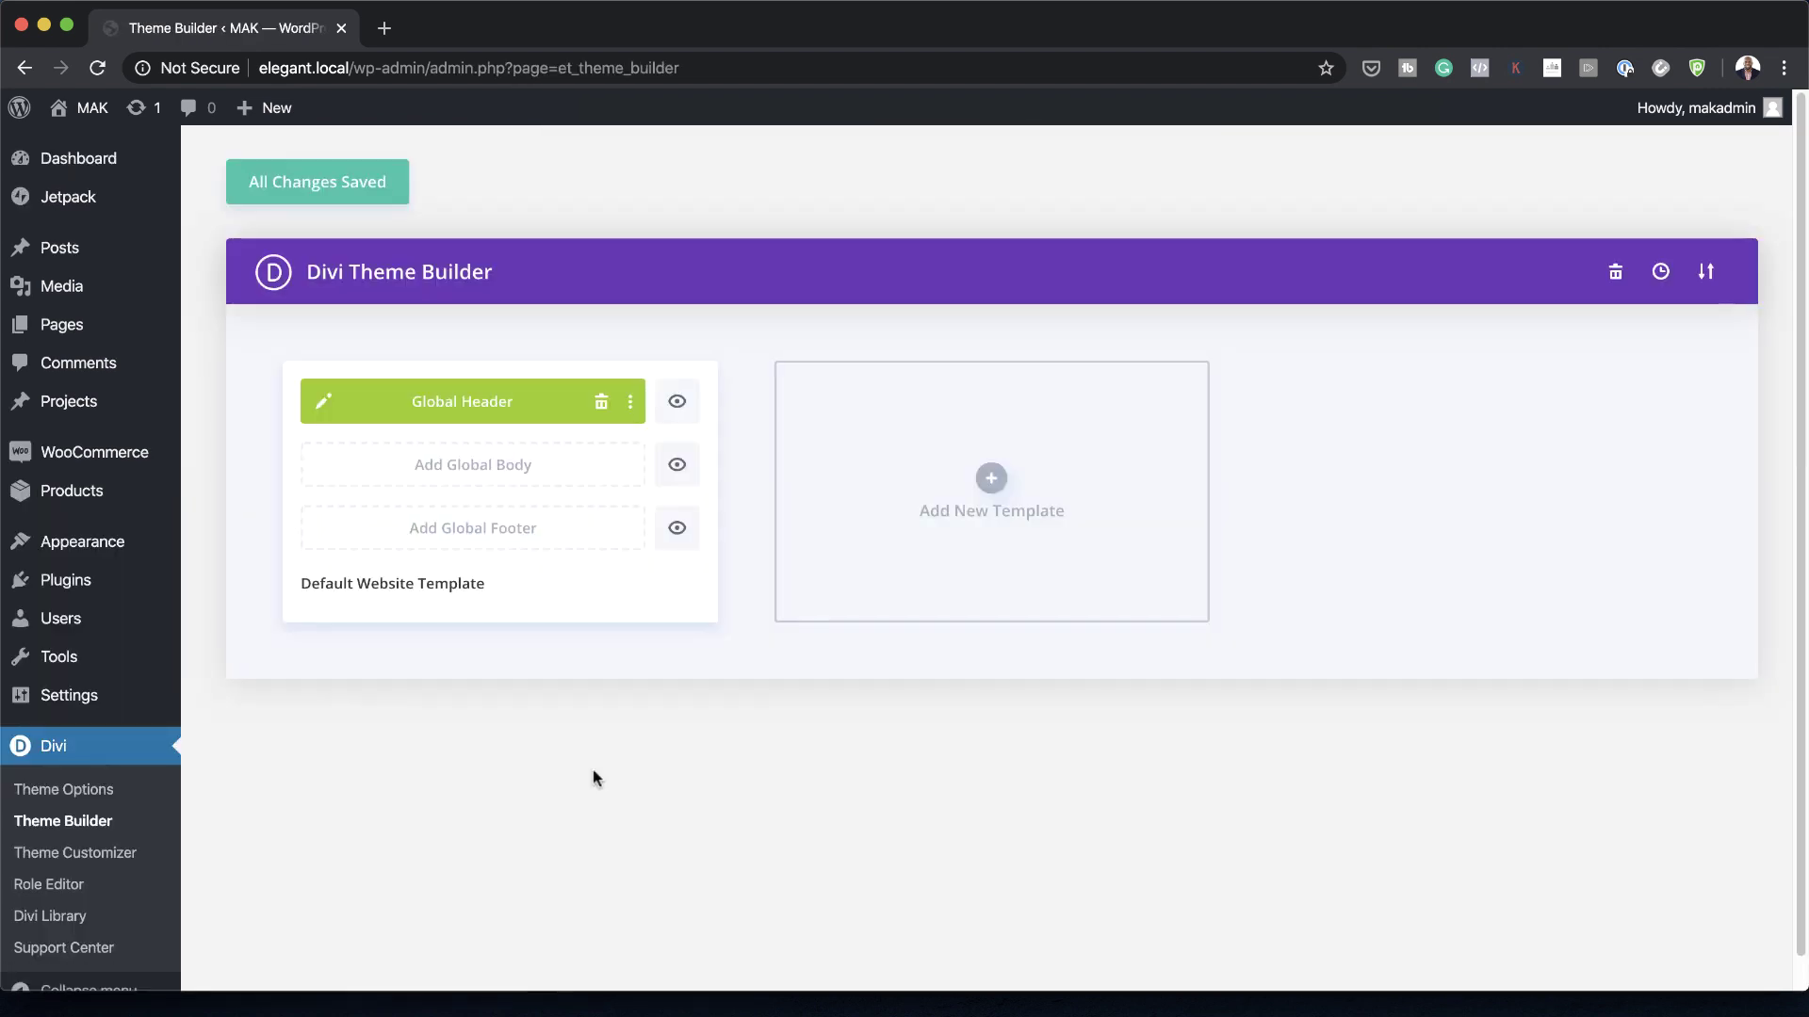
Step: Delete the existing global header from the default website template and start building a new one from scratch
left_click(600, 404)
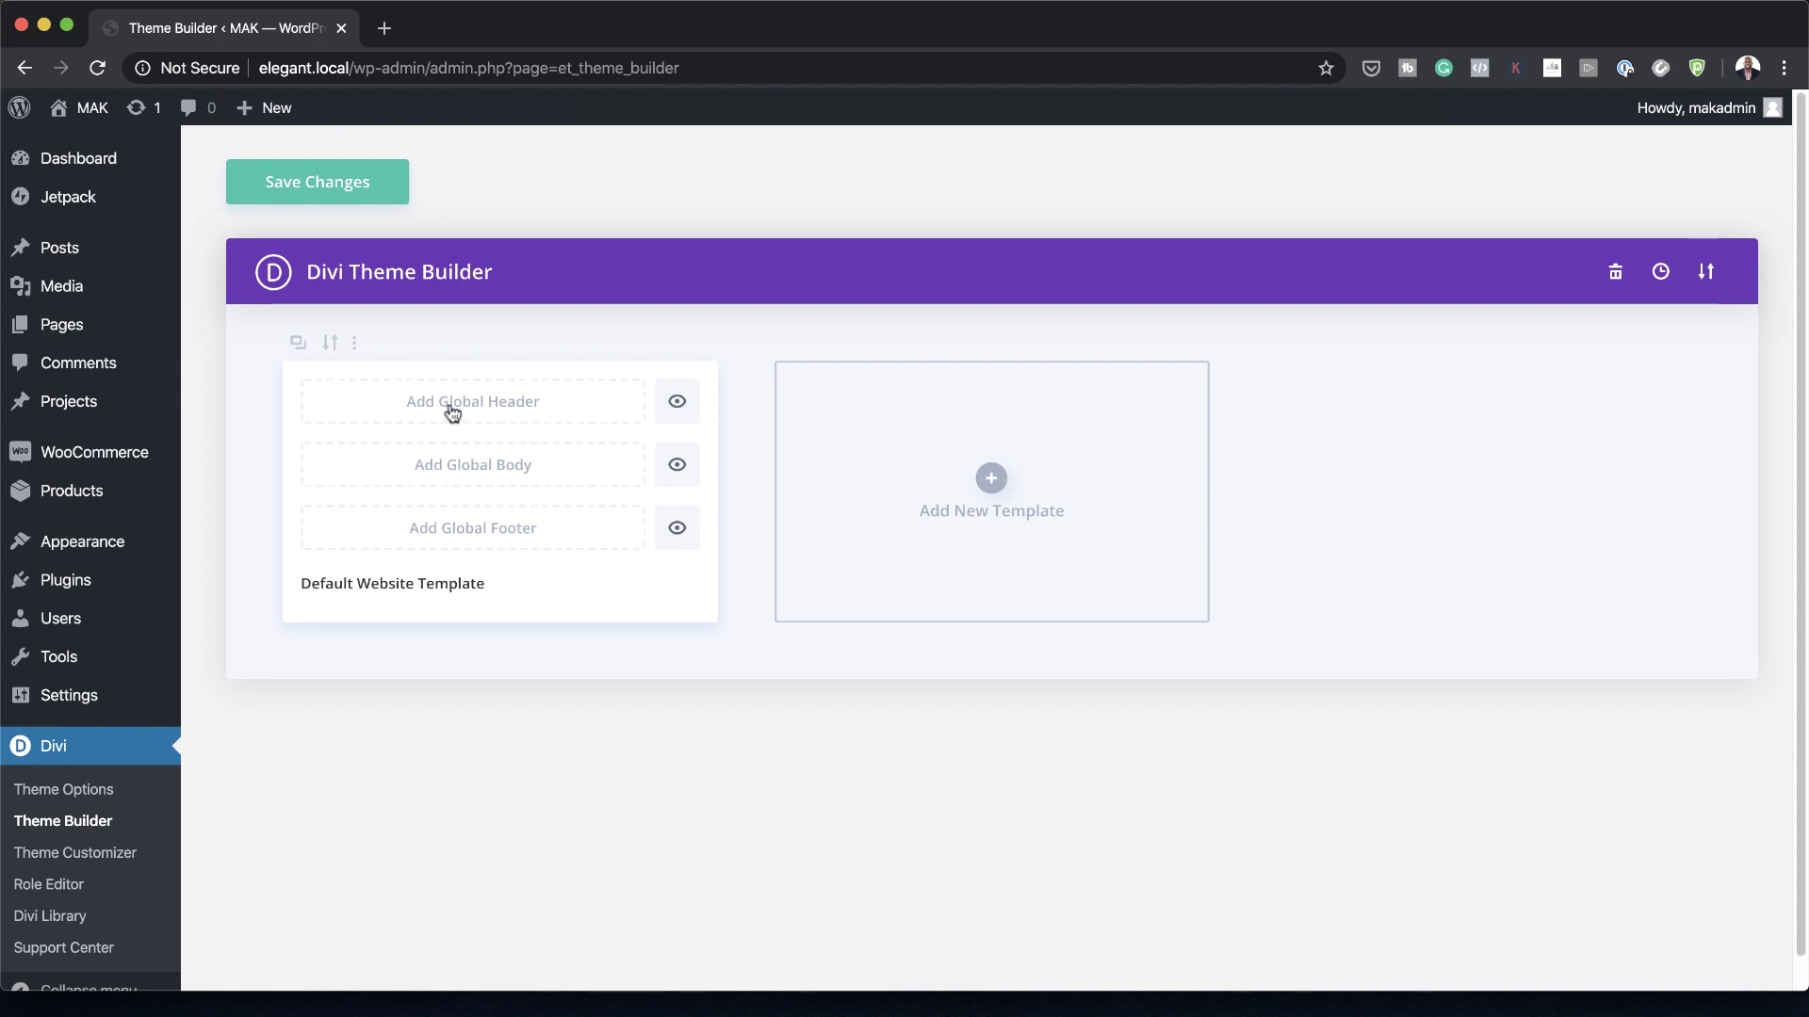
left_click(499, 408)
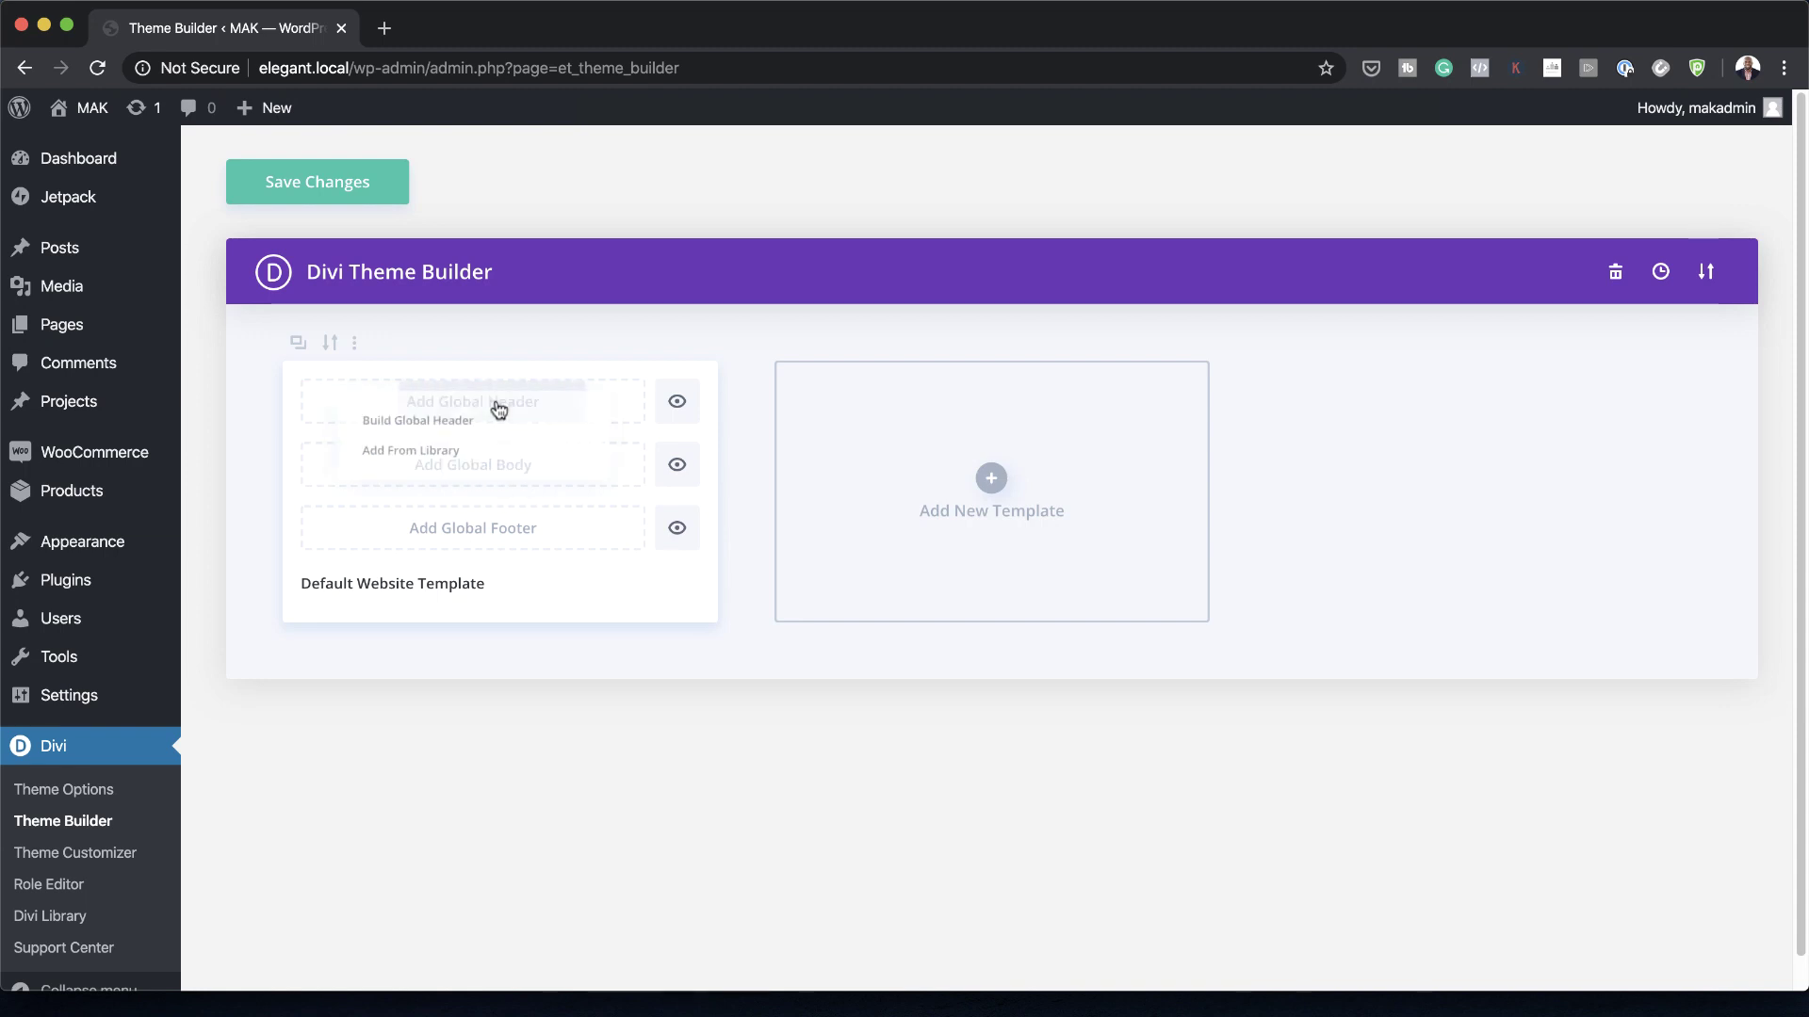
left_click(468, 415)
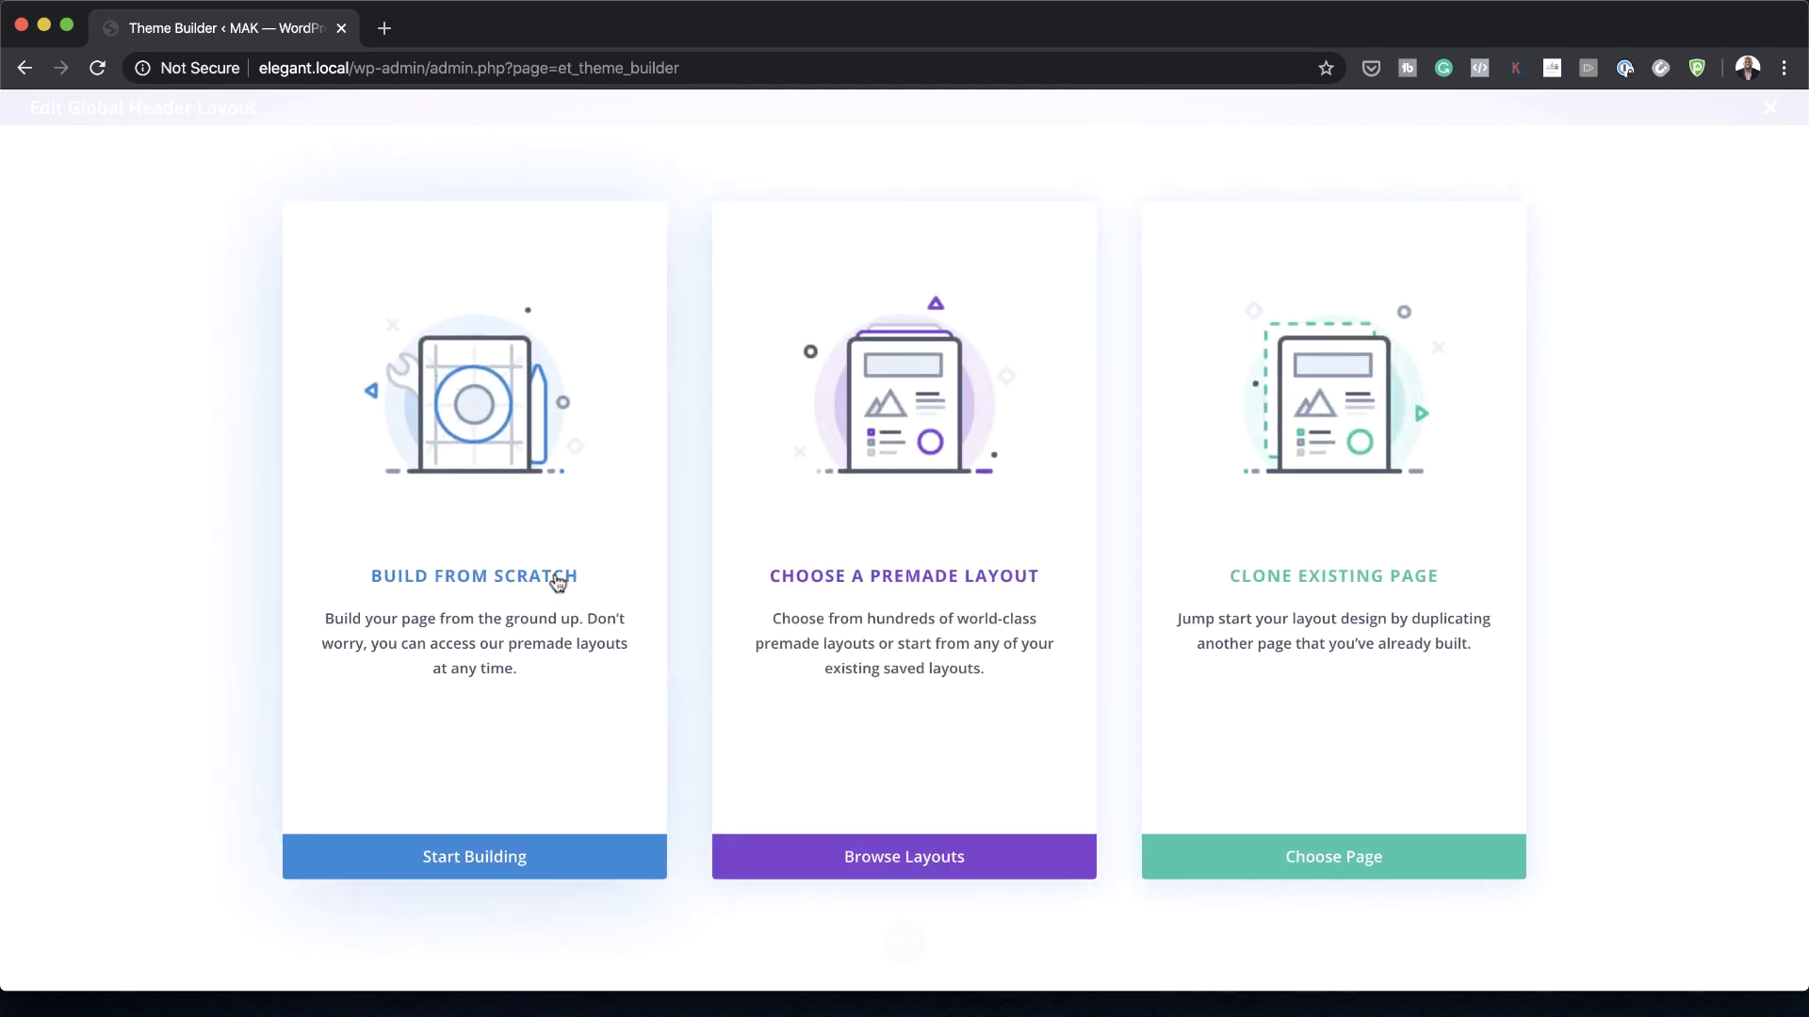
left_click(556, 578)
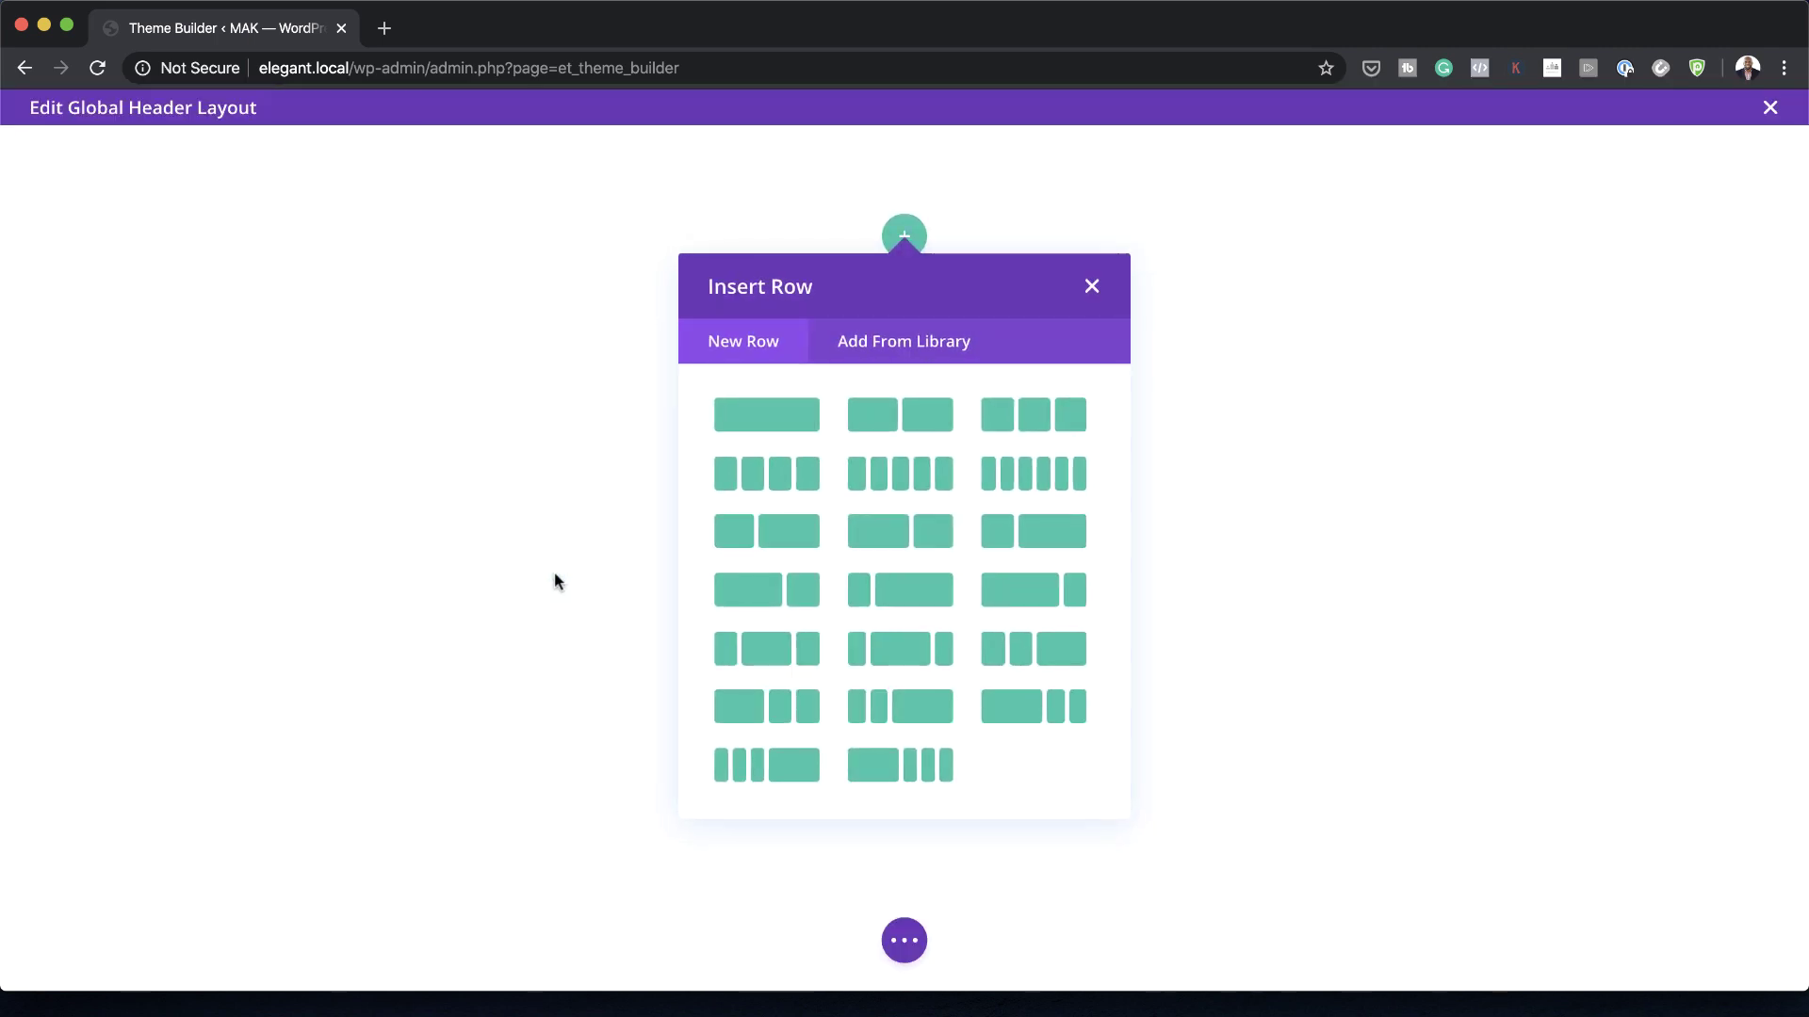
left_click(1093, 288)
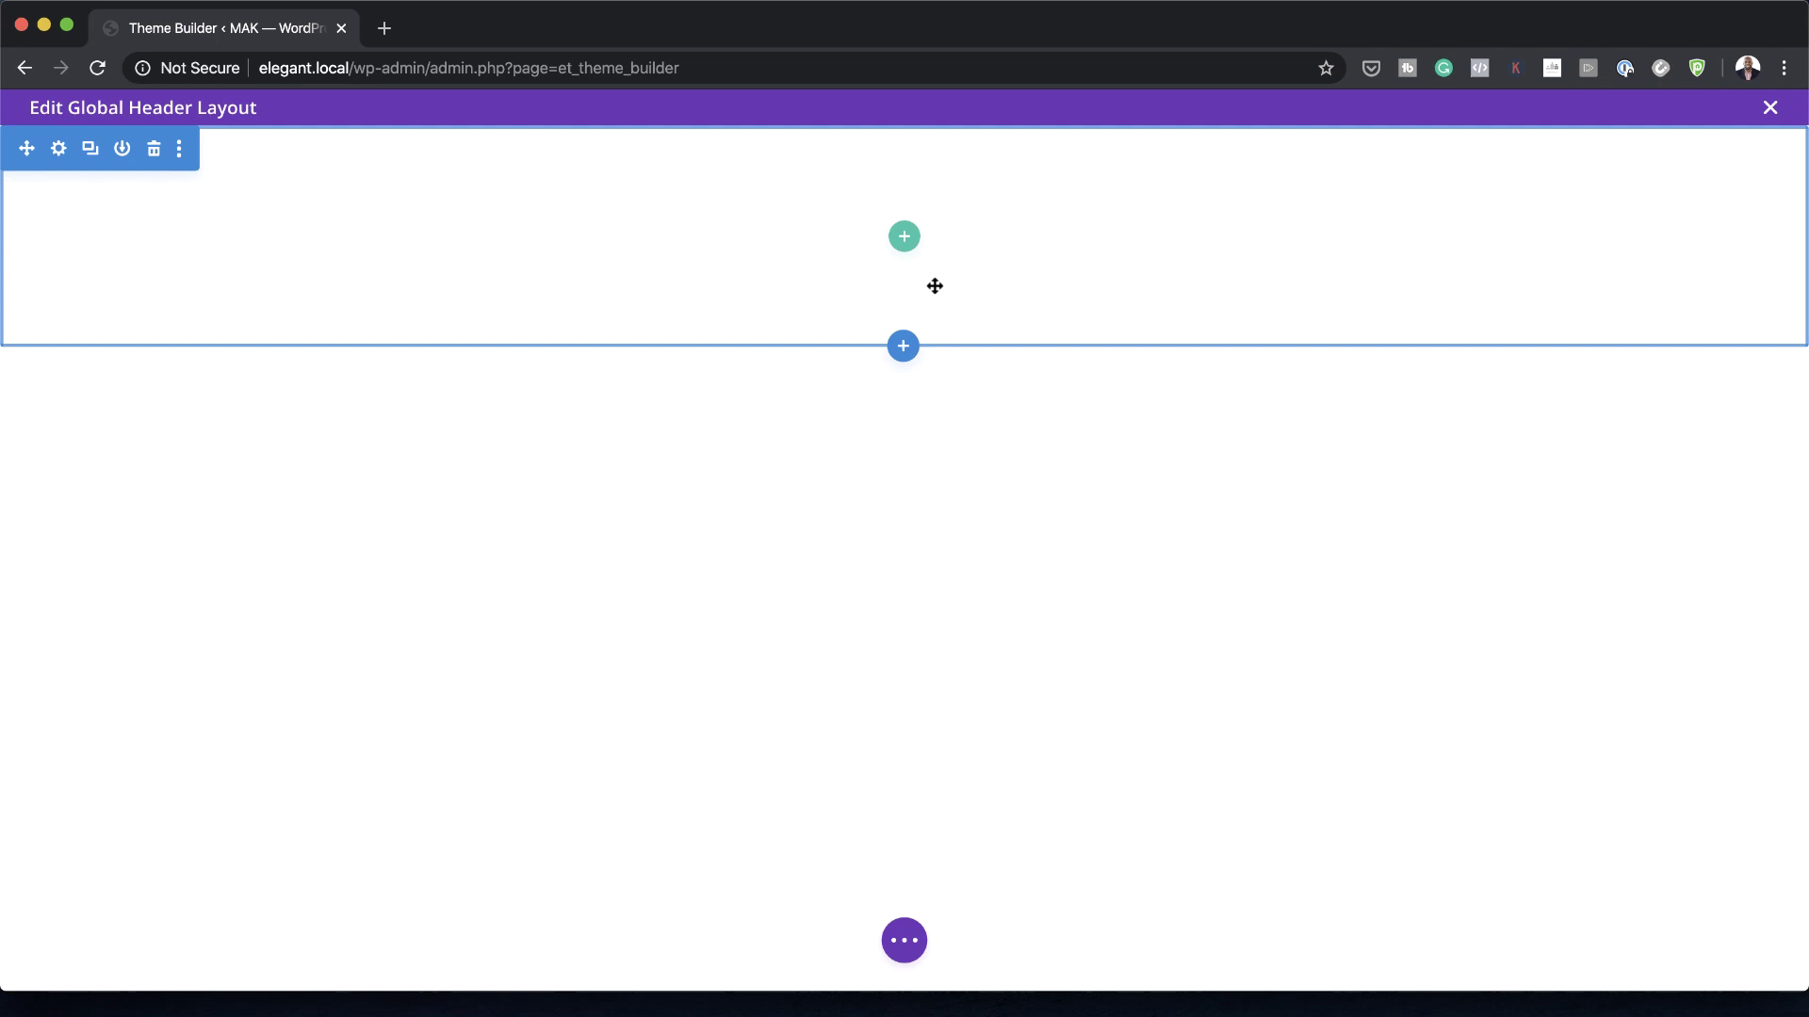
Step: Set the header section's top and bottom padding to 0px, with both values linked
left_click(60, 148)
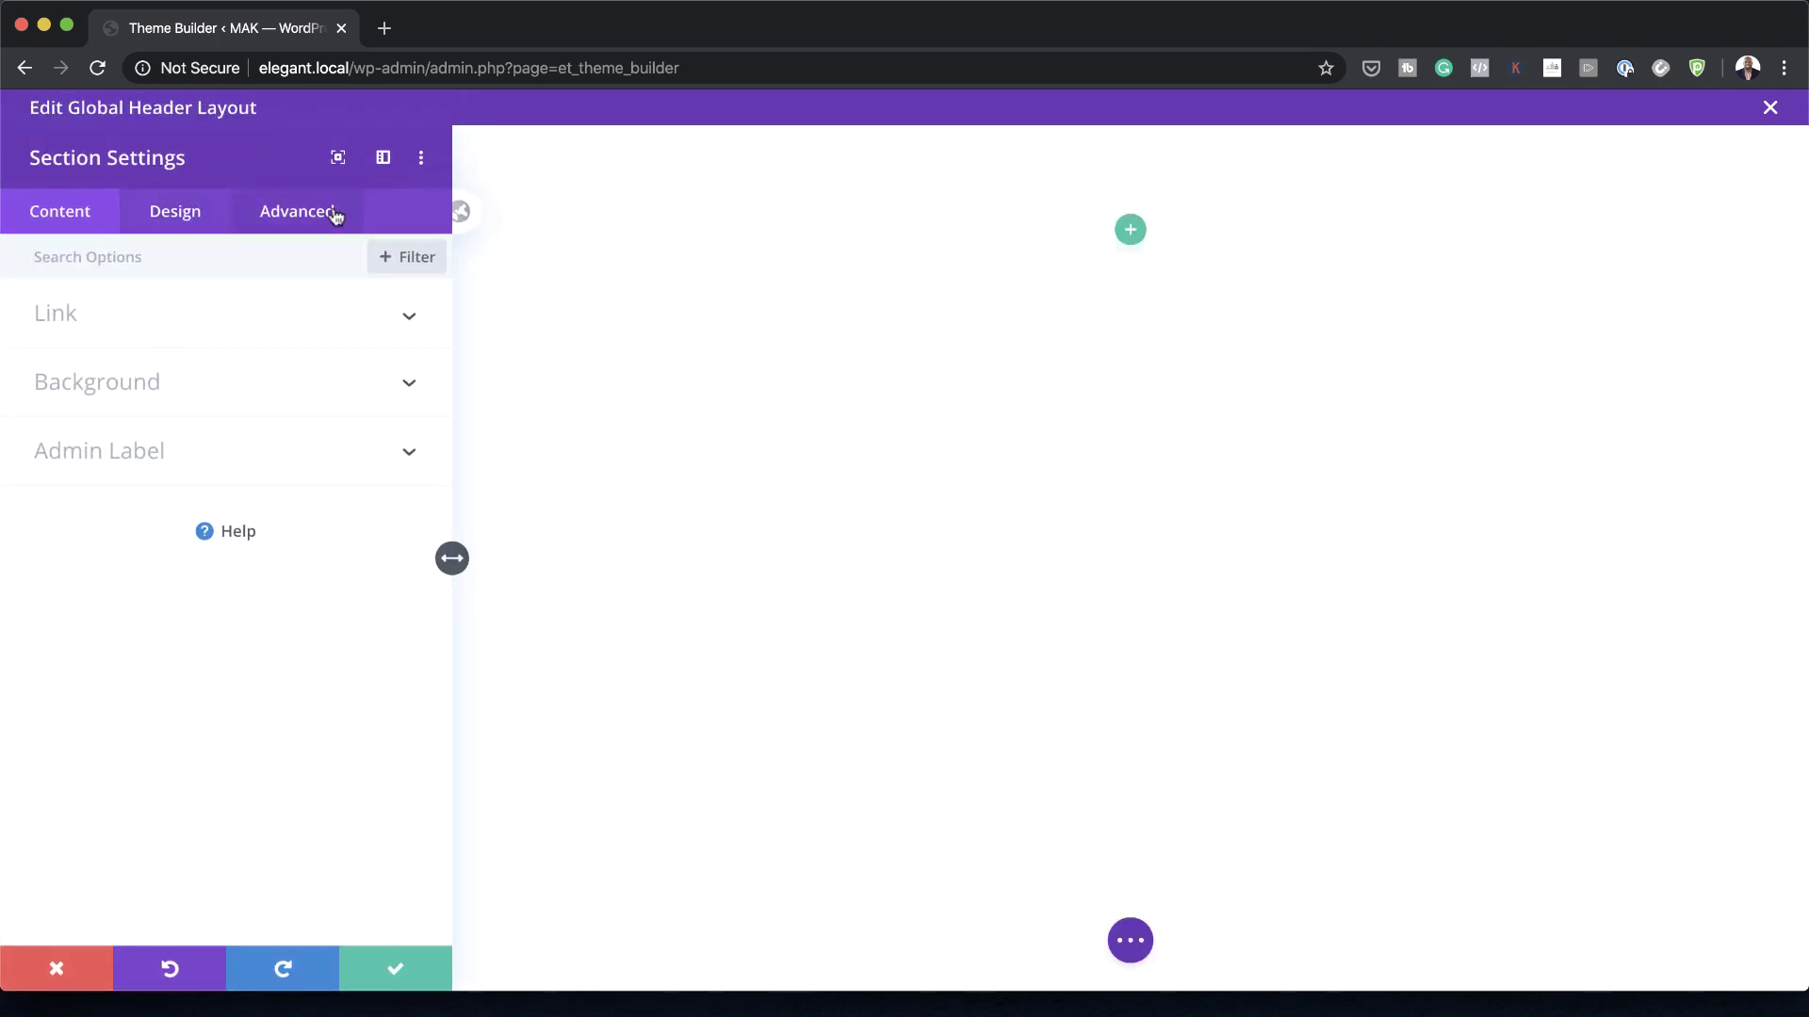
left_click(335, 213)
left_click(182, 210)
left_click(99, 513)
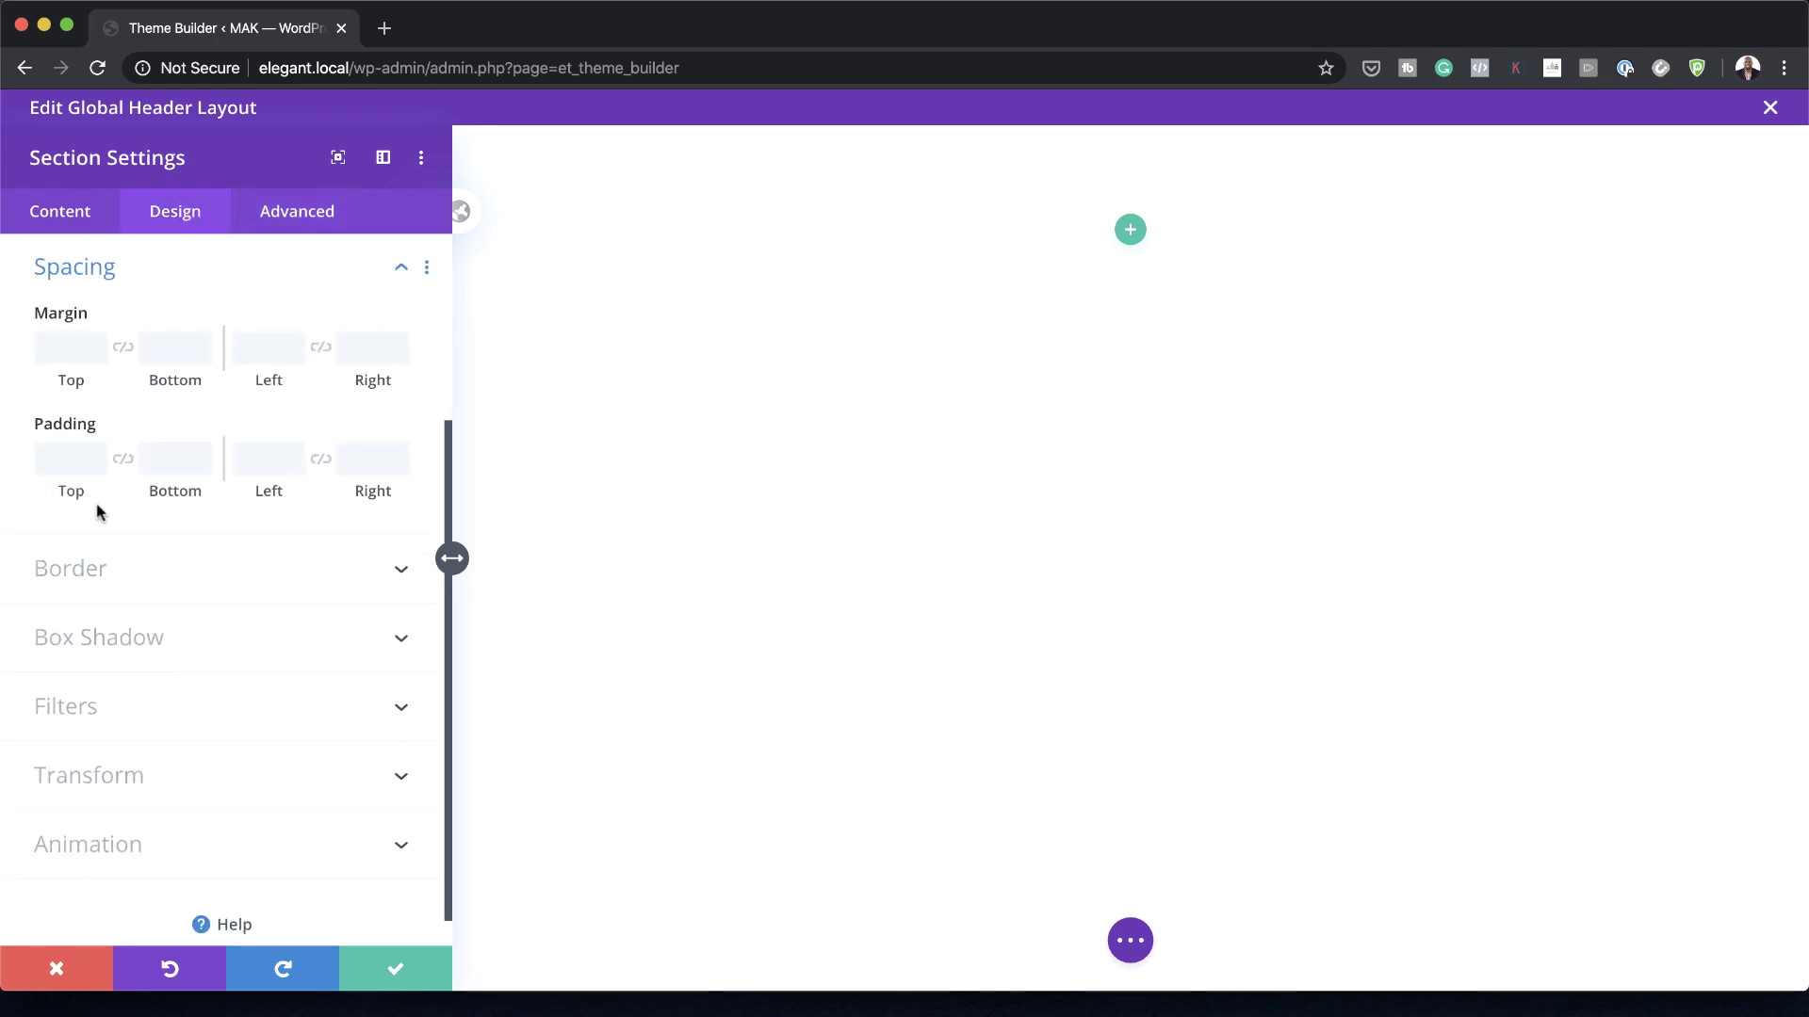
left_click(71, 460)
type("0")
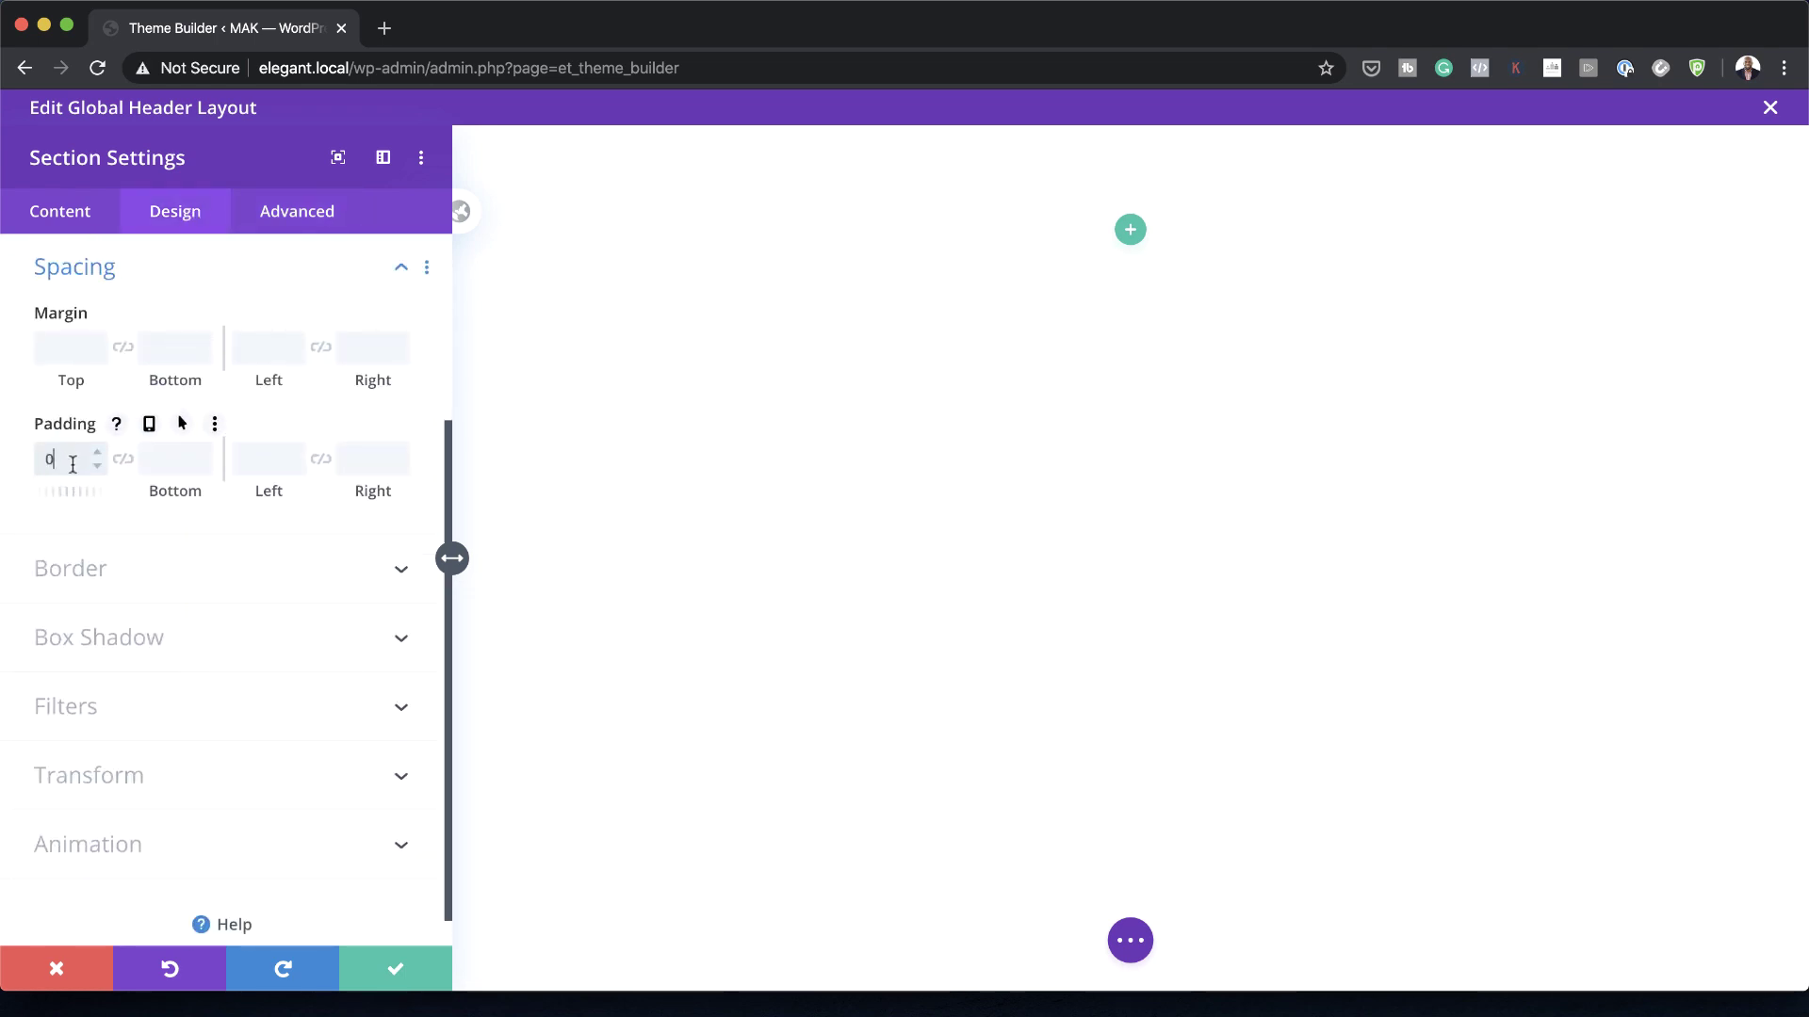
left_click(123, 459)
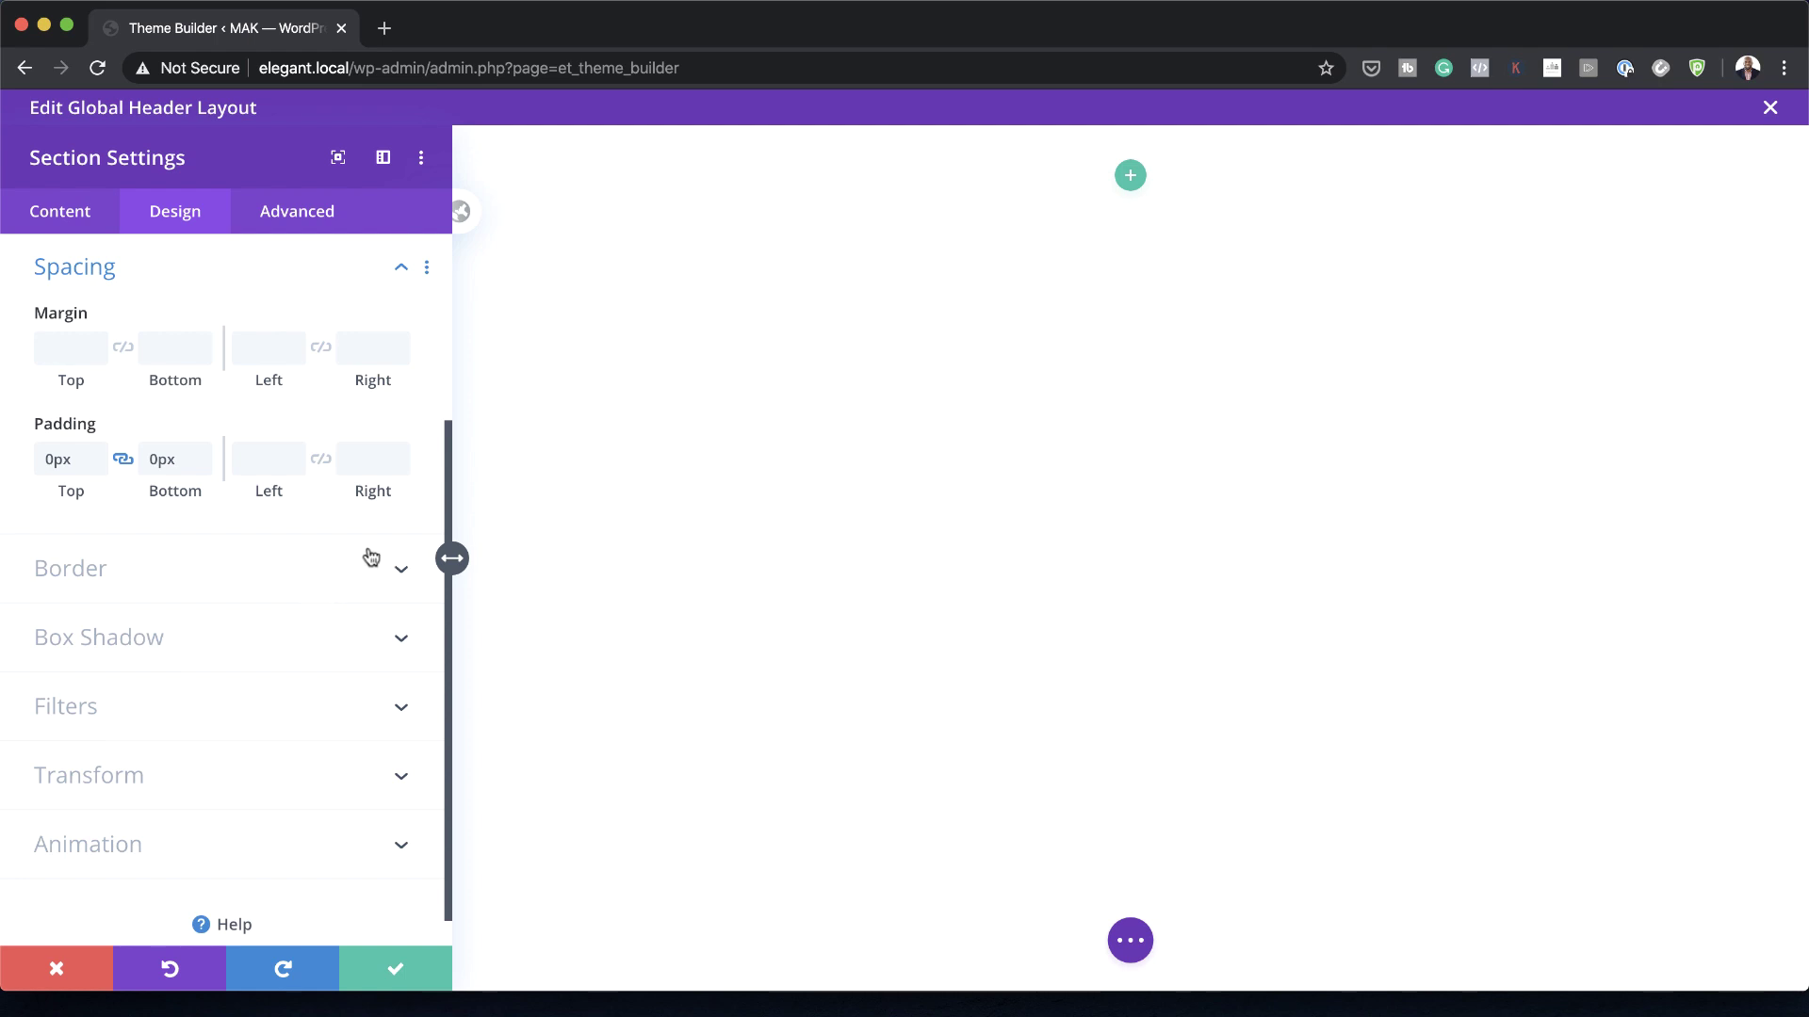
Step: Raise the section's Z Index close to the slider's maximum and save the section settings
left_click(298, 212)
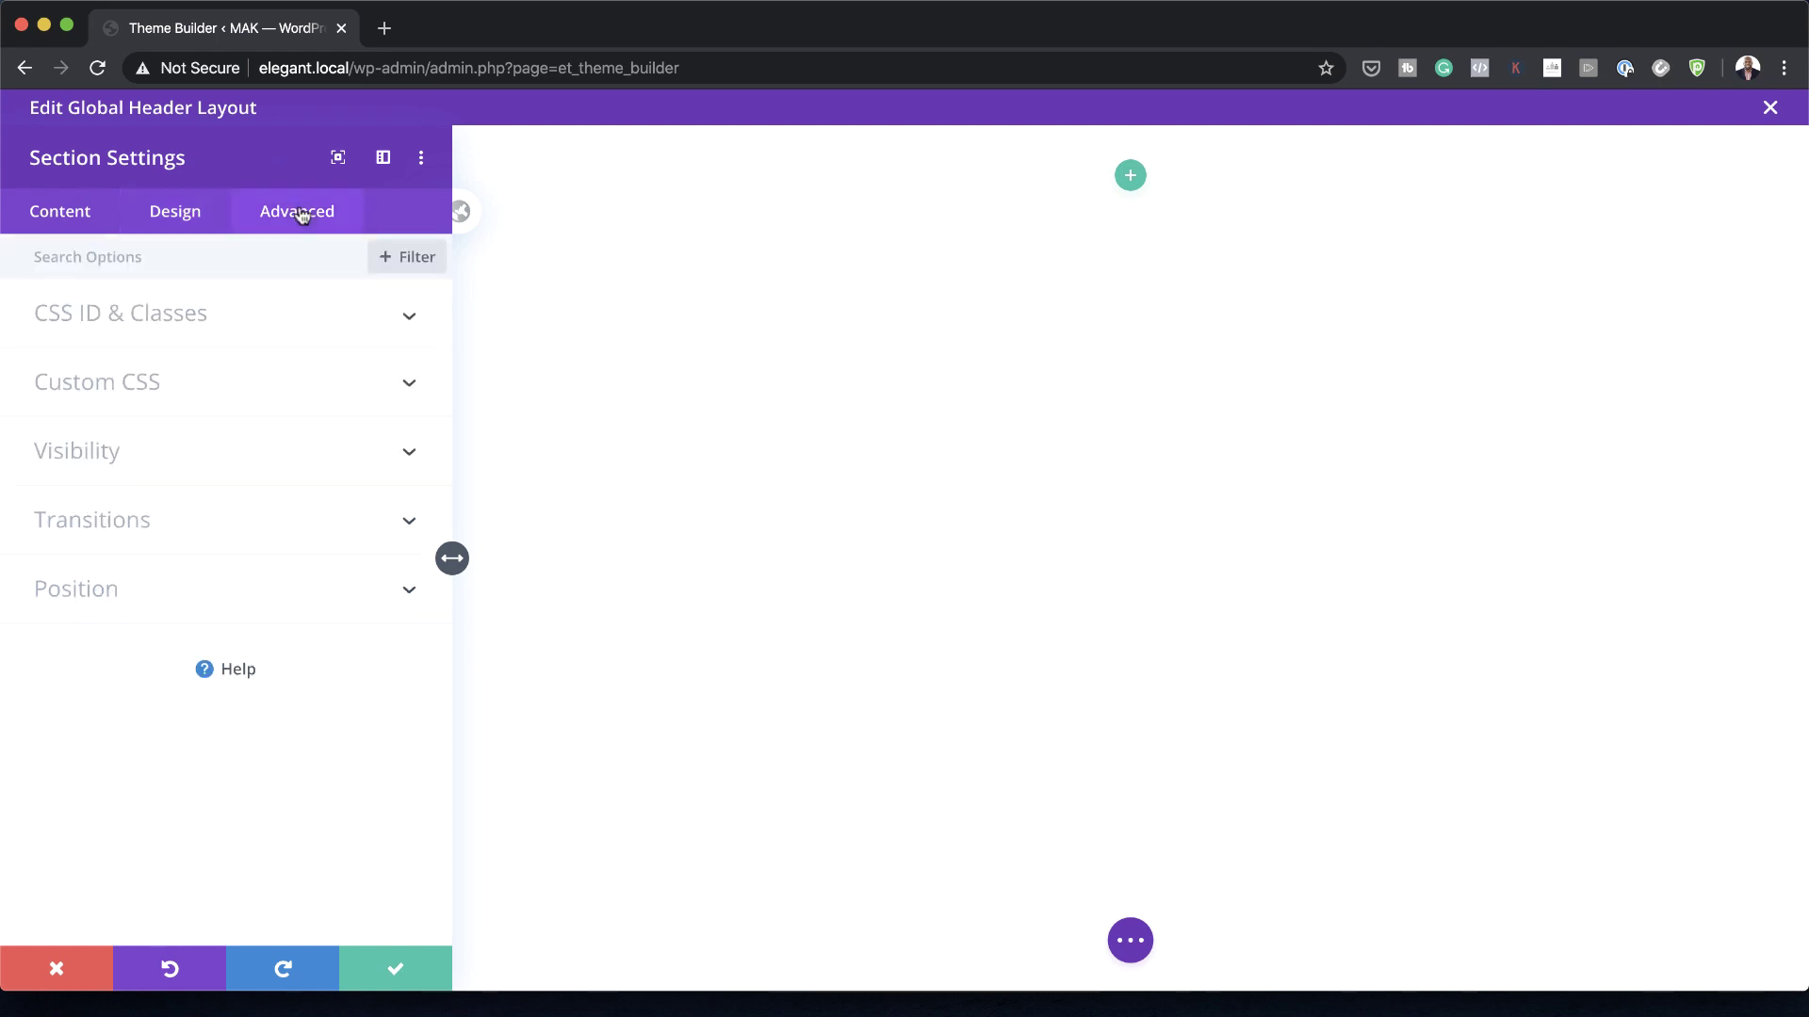
left_click(133, 584)
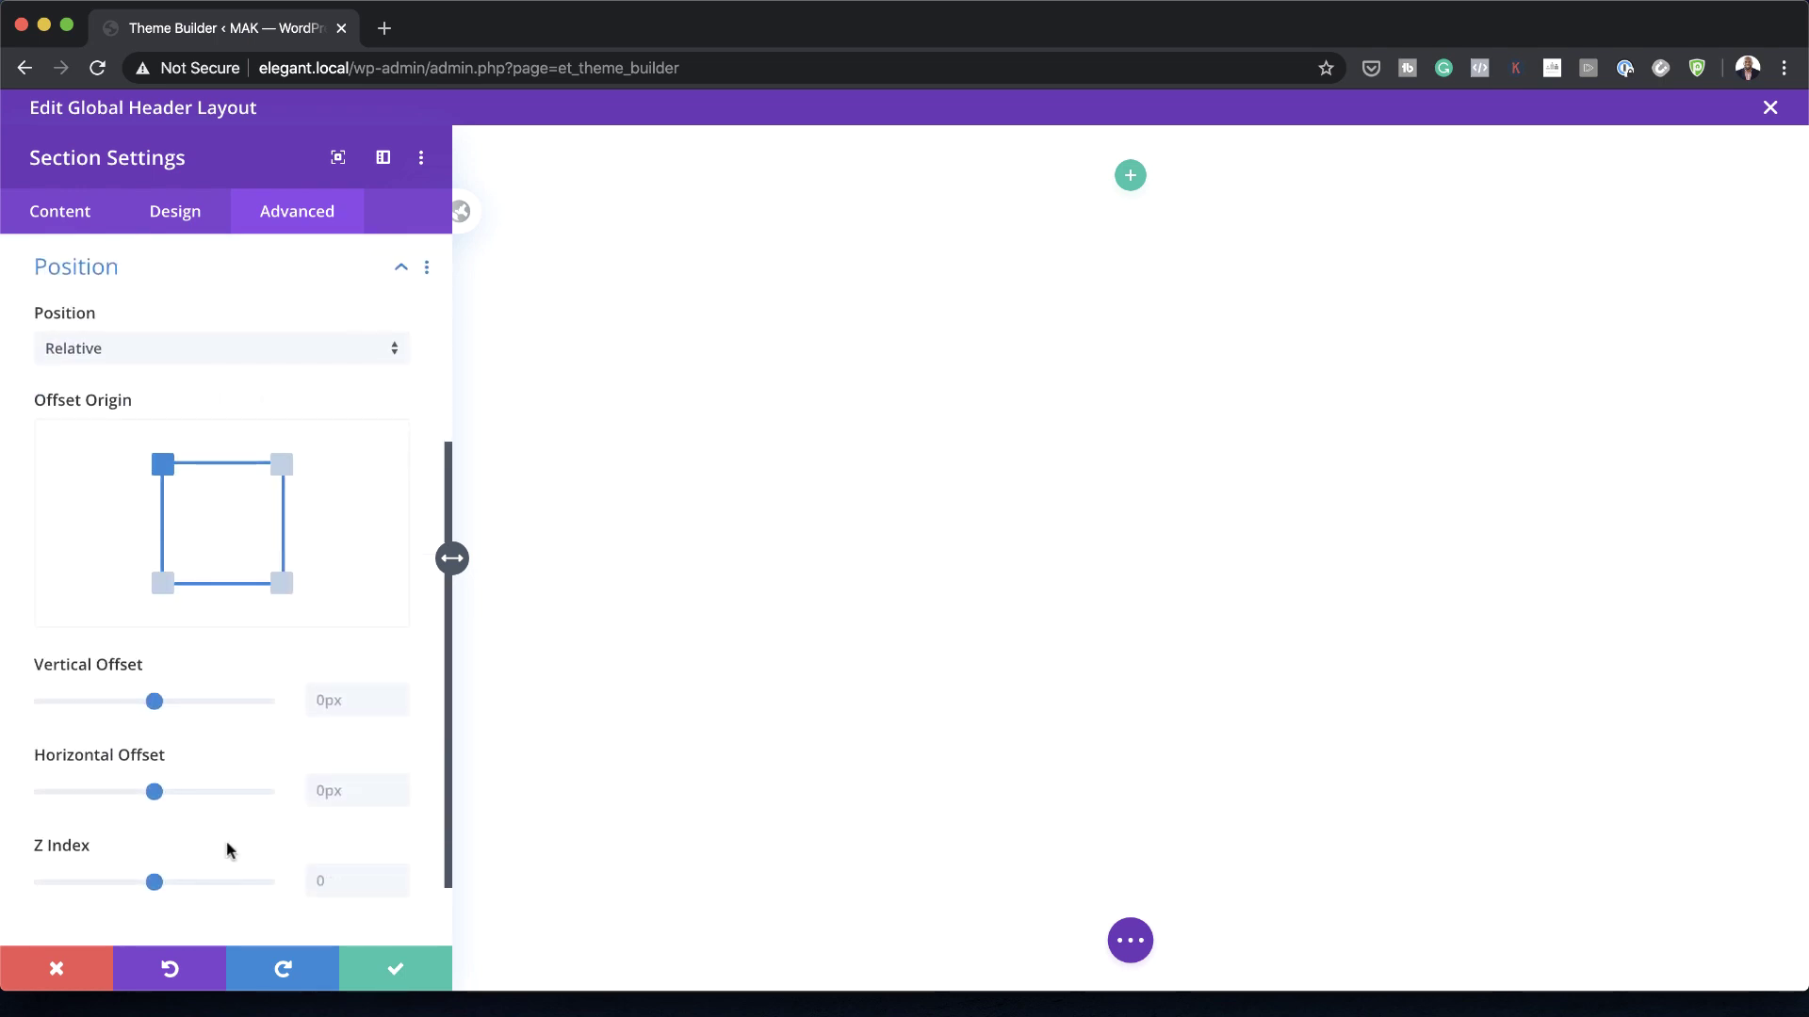
scroll(227, 849, "down", 2)
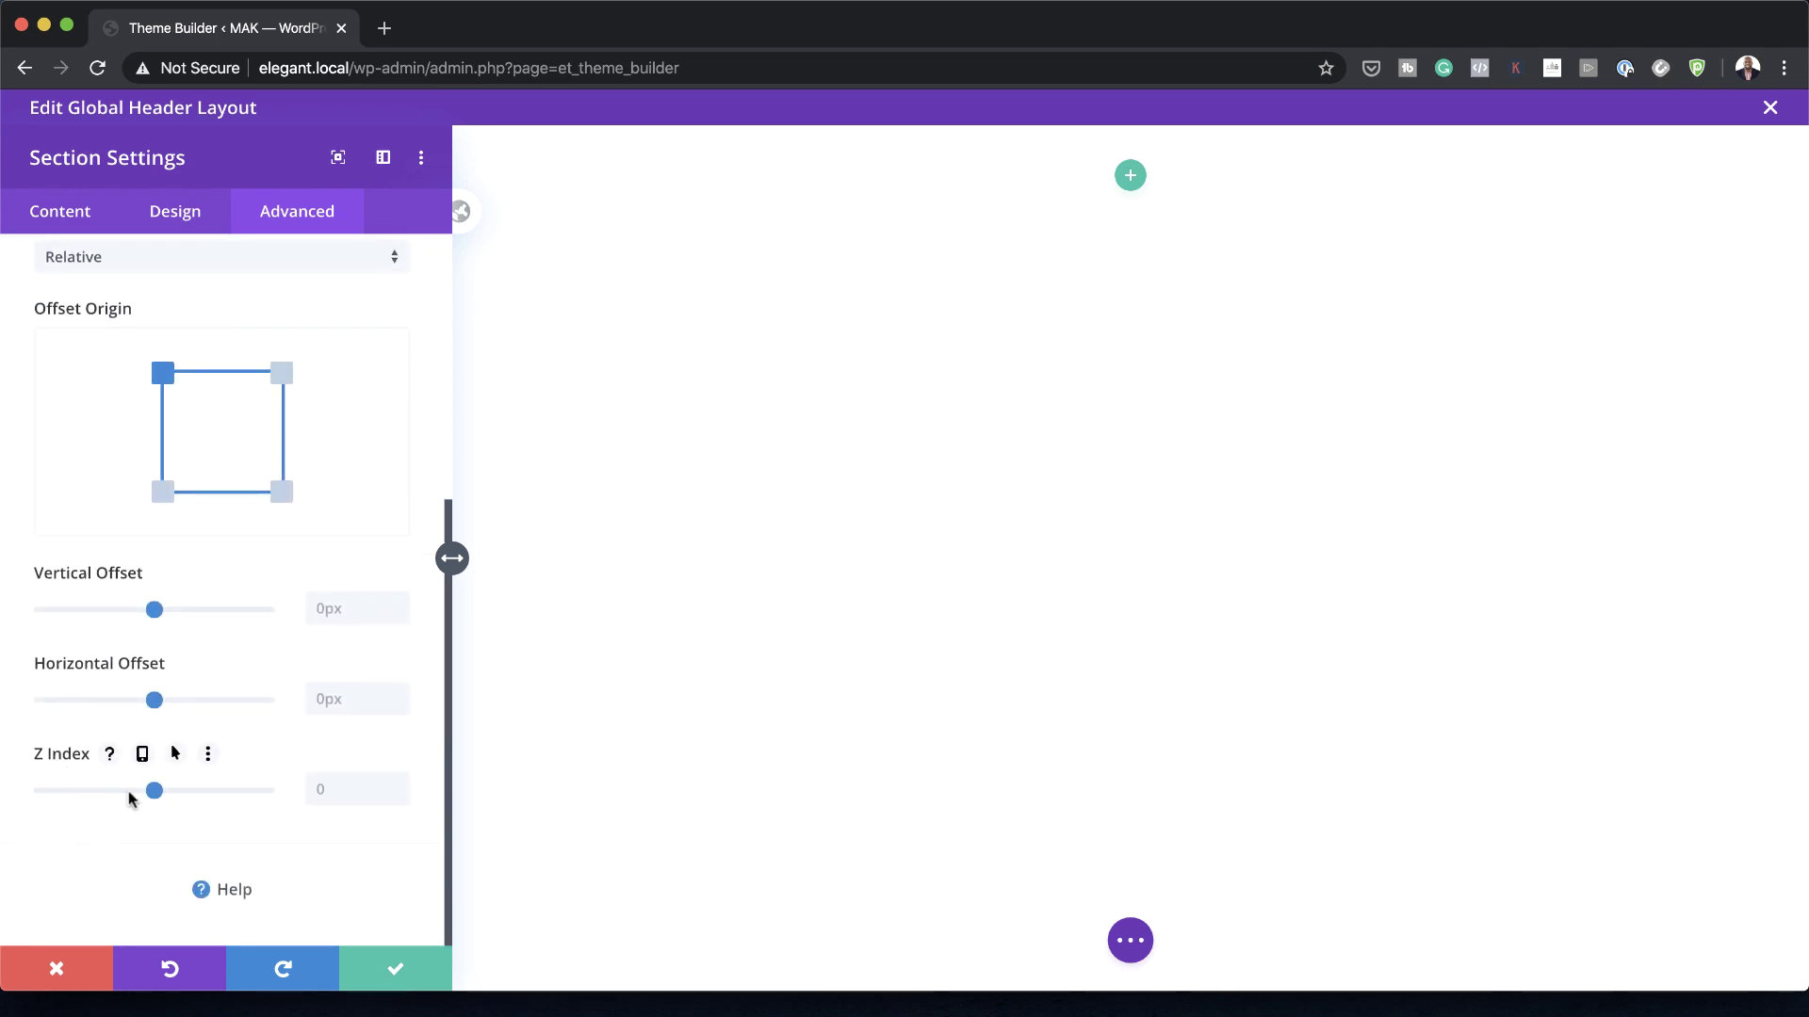
left_click_drag(154, 790, 266, 791)
left_click(396, 972)
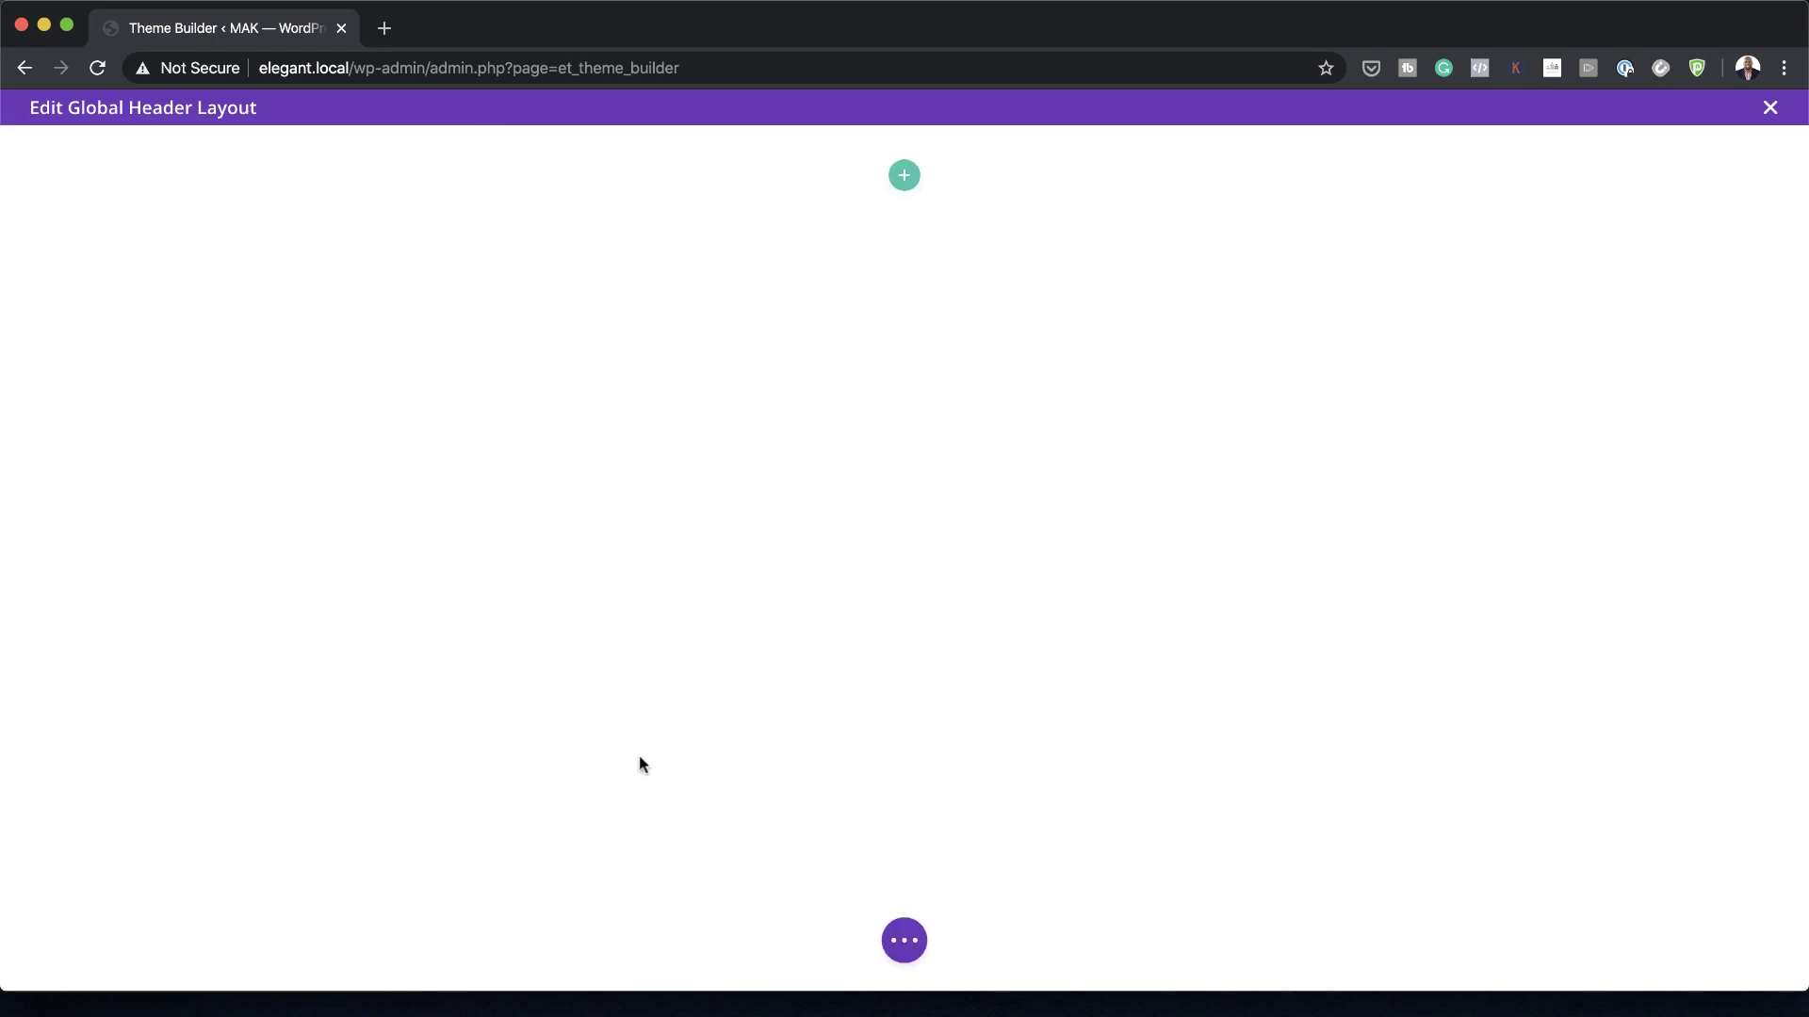
Step: Insert a three-column row with a wide middle column and two narrow side columns, without adding a module
left_click(904, 176)
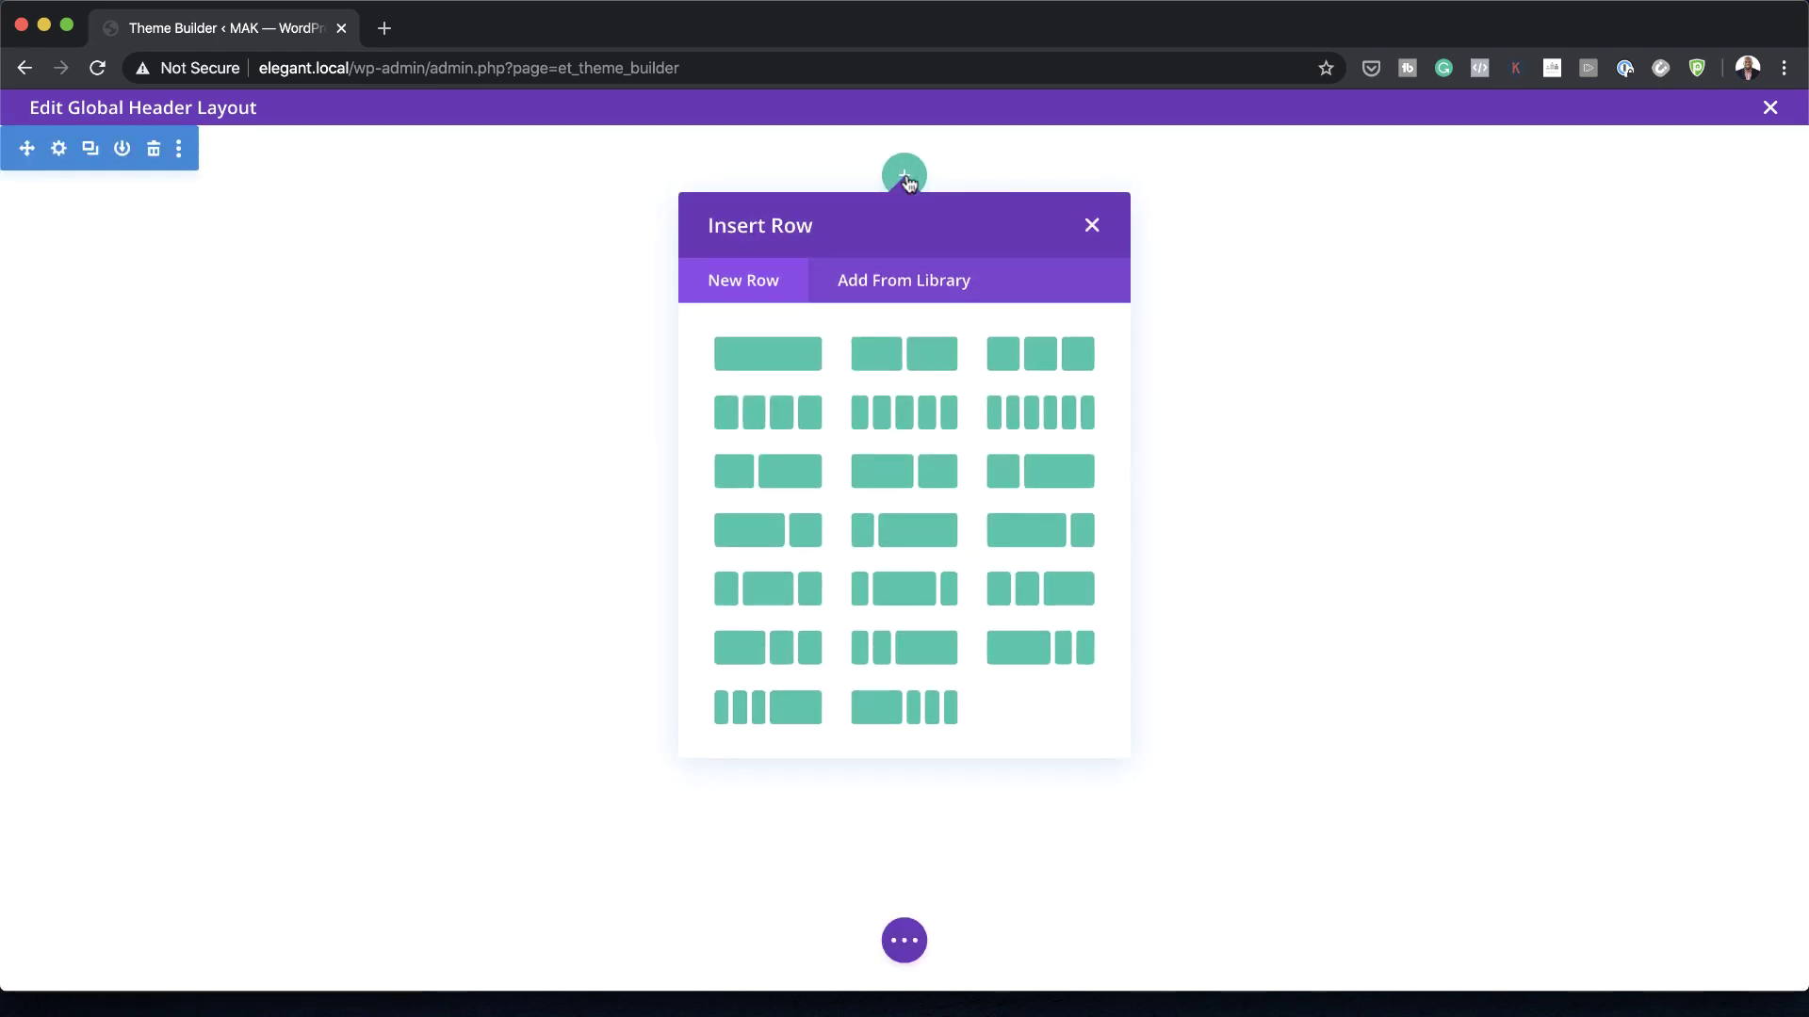
left_click(775, 599)
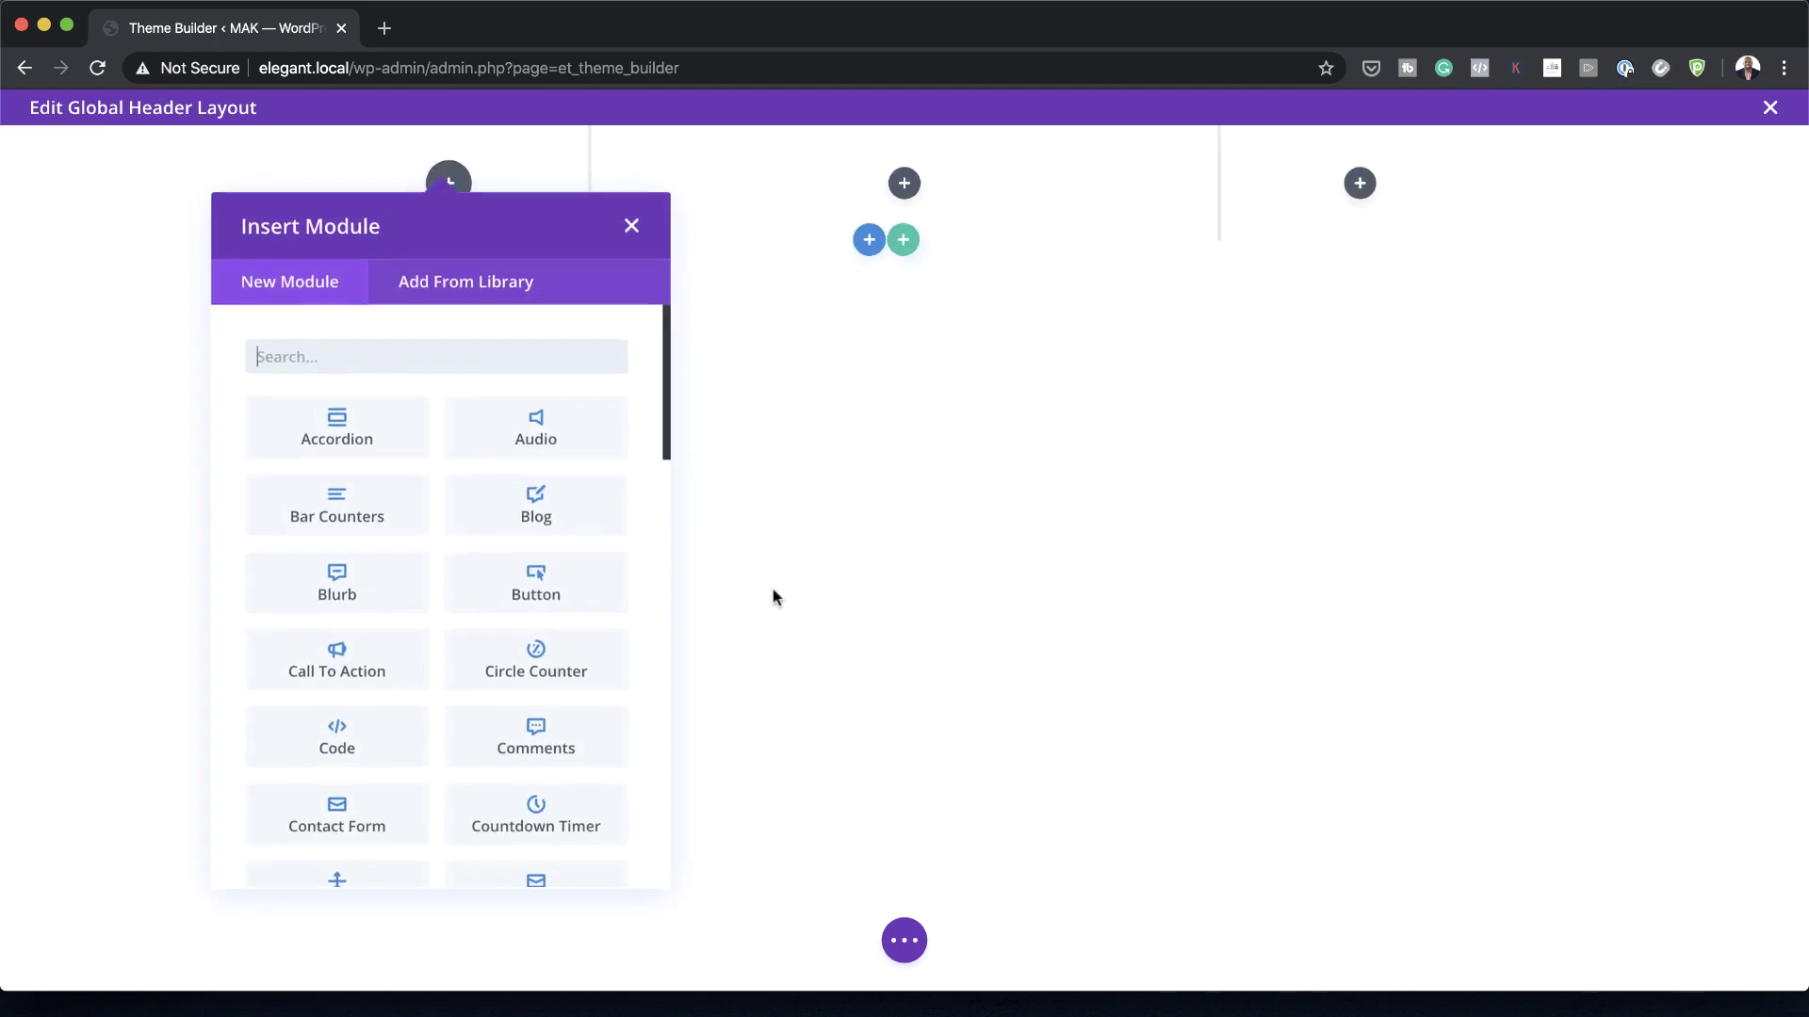
left_click(629, 223)
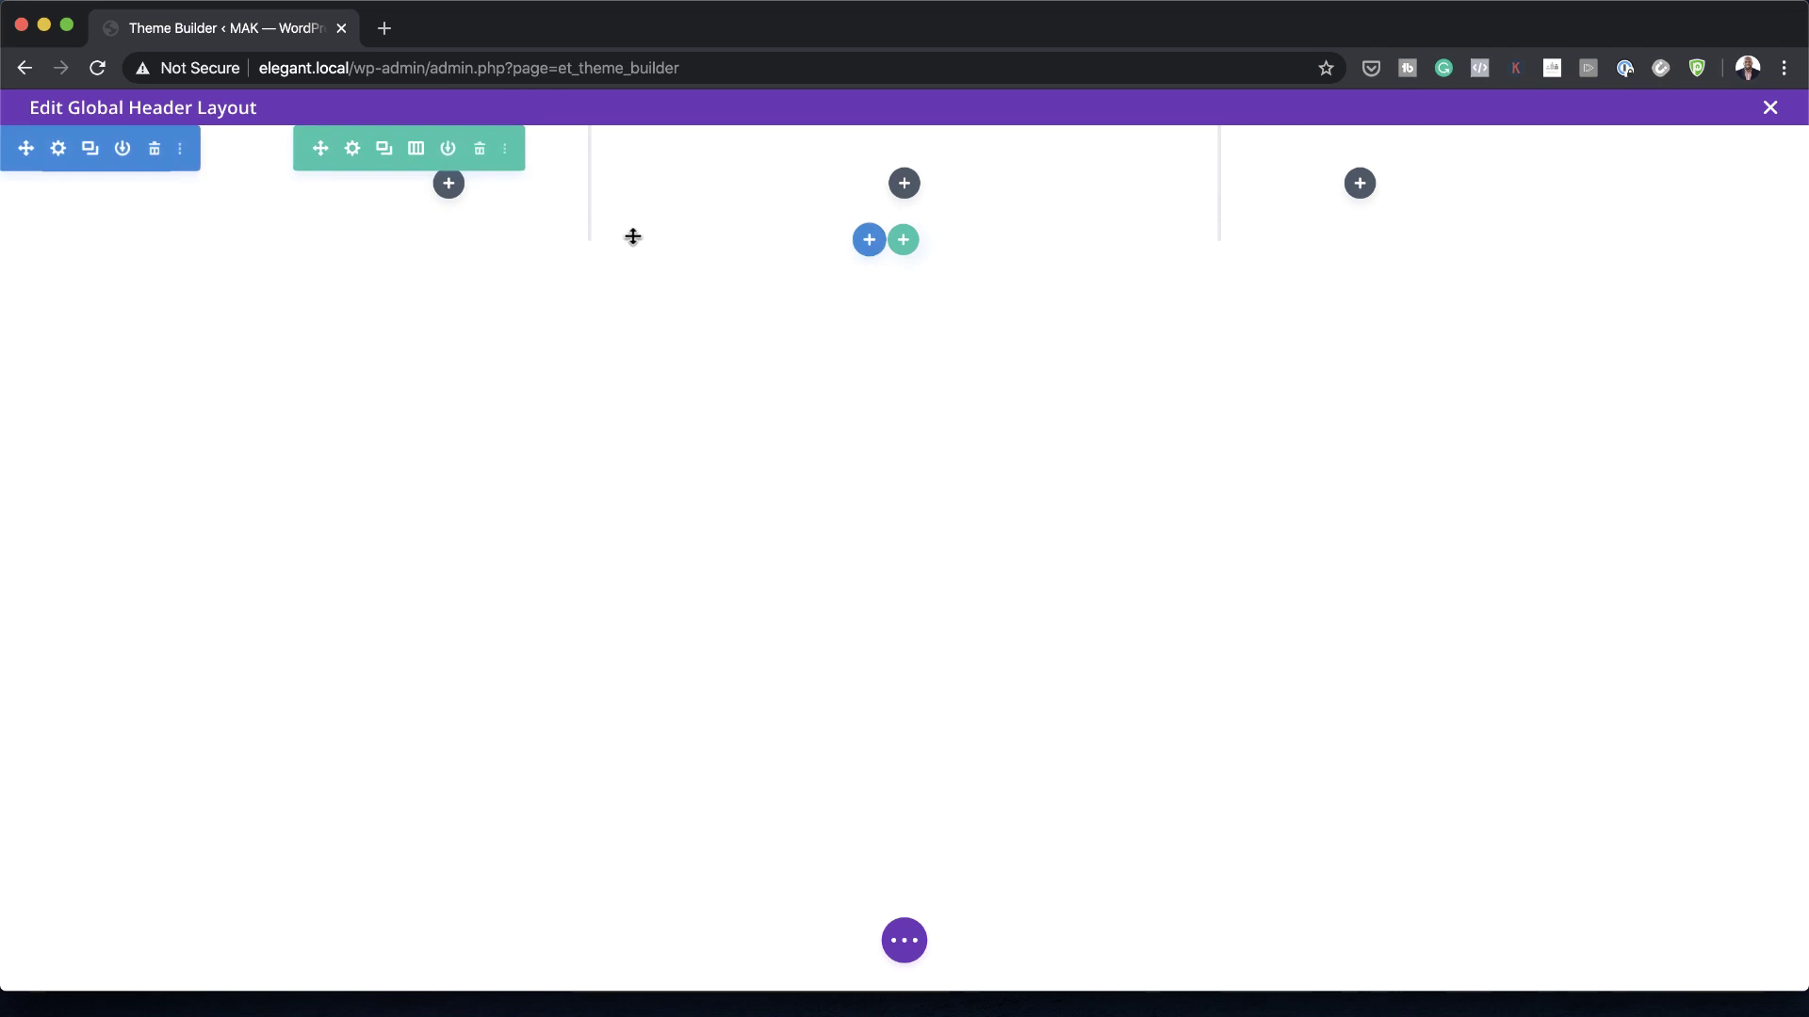
Step: Configure the row's sizing with a custom gutter width of 1 and equalized column heights
left_click(353, 150)
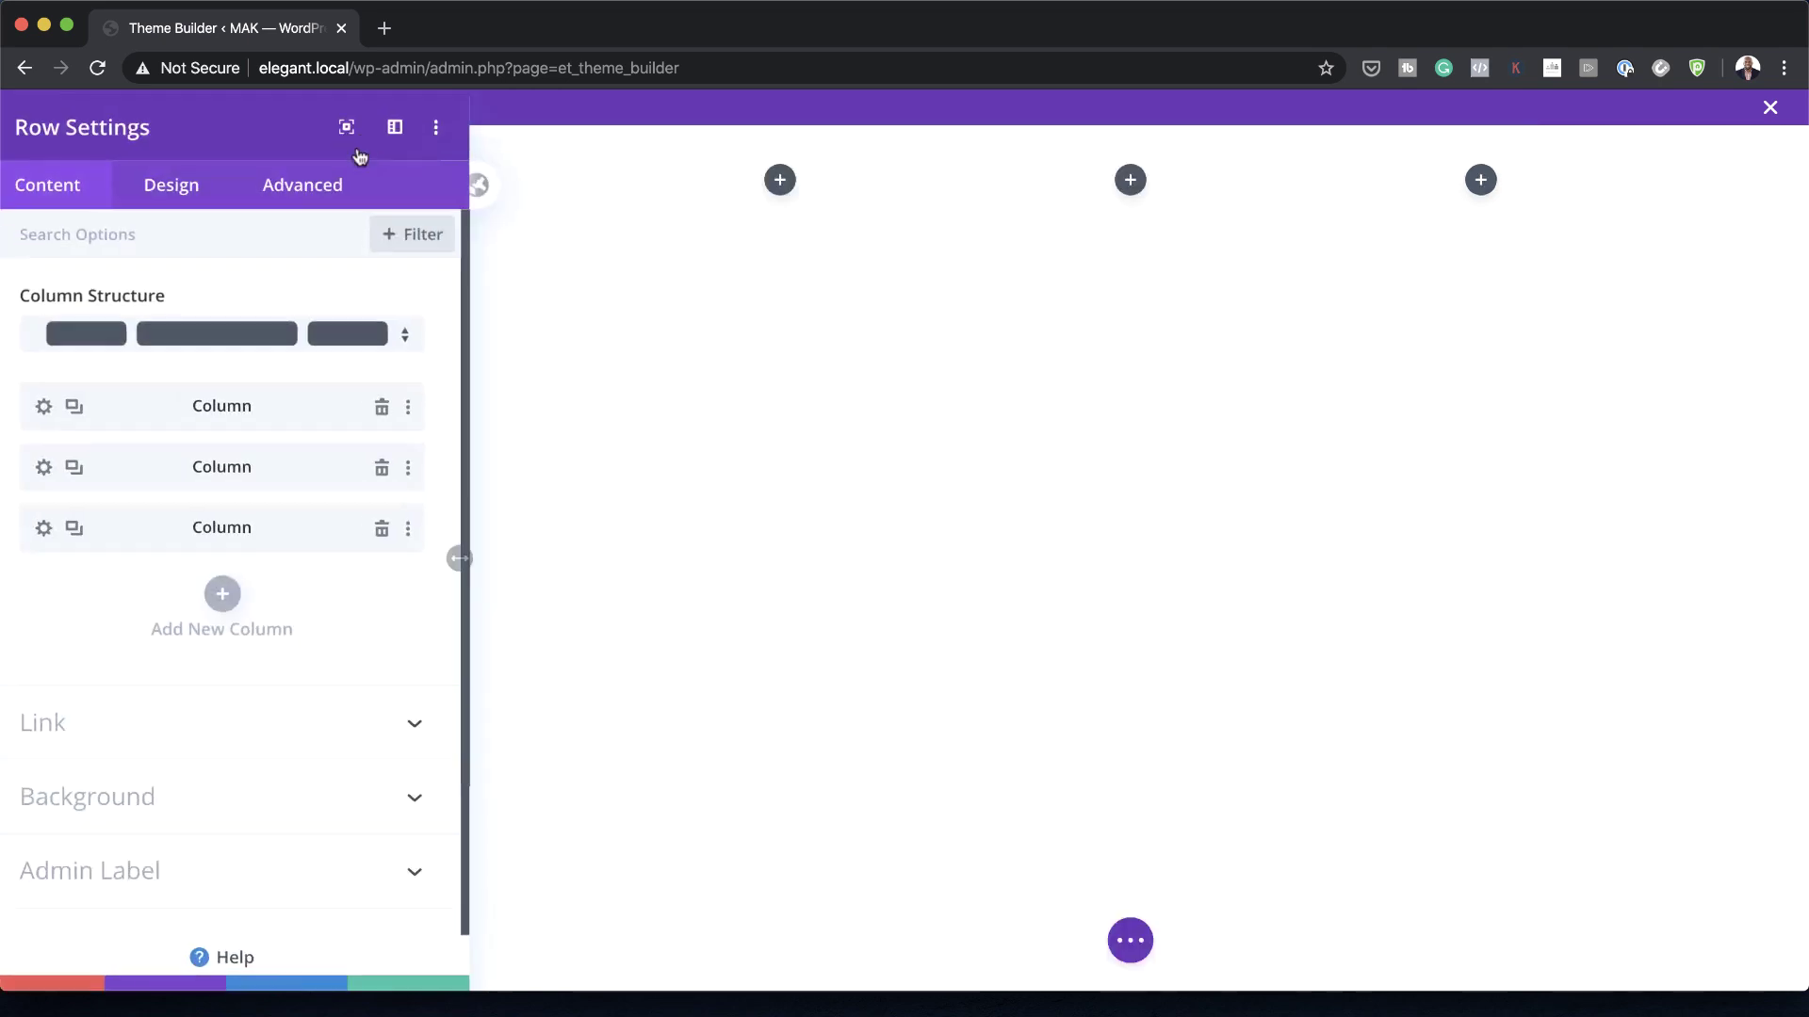
left_click(174, 211)
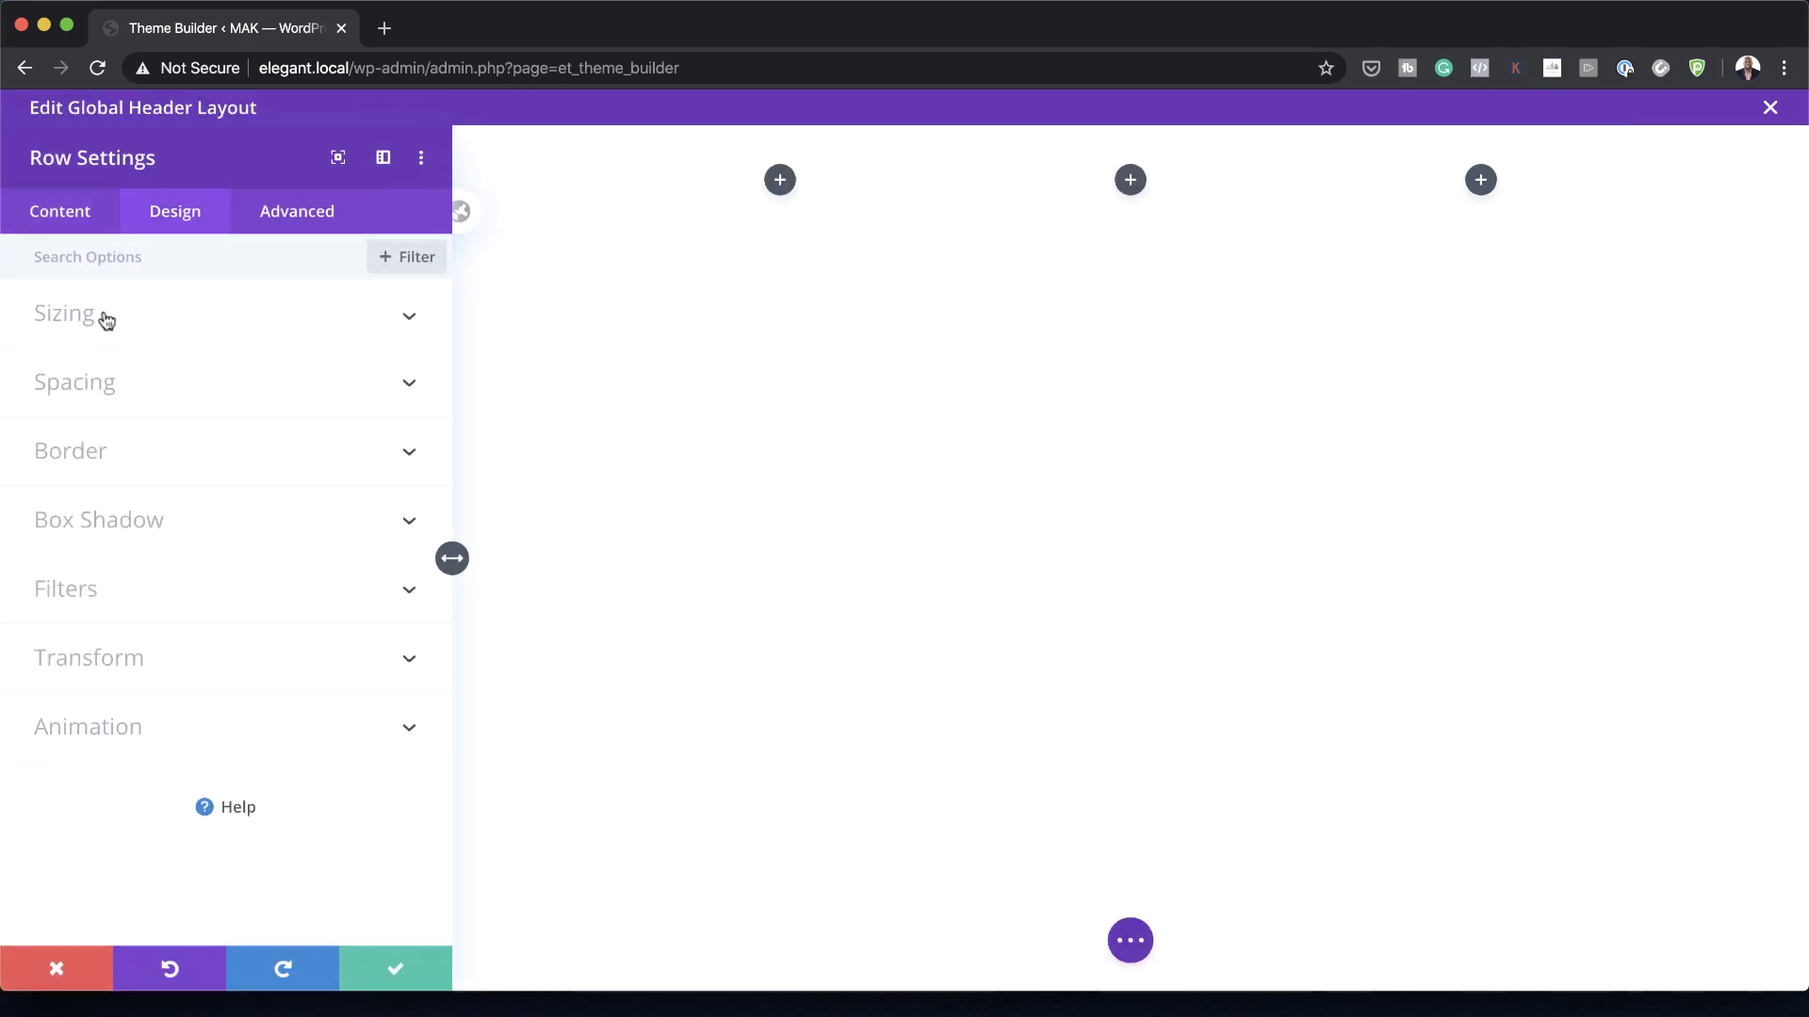
left_click(102, 315)
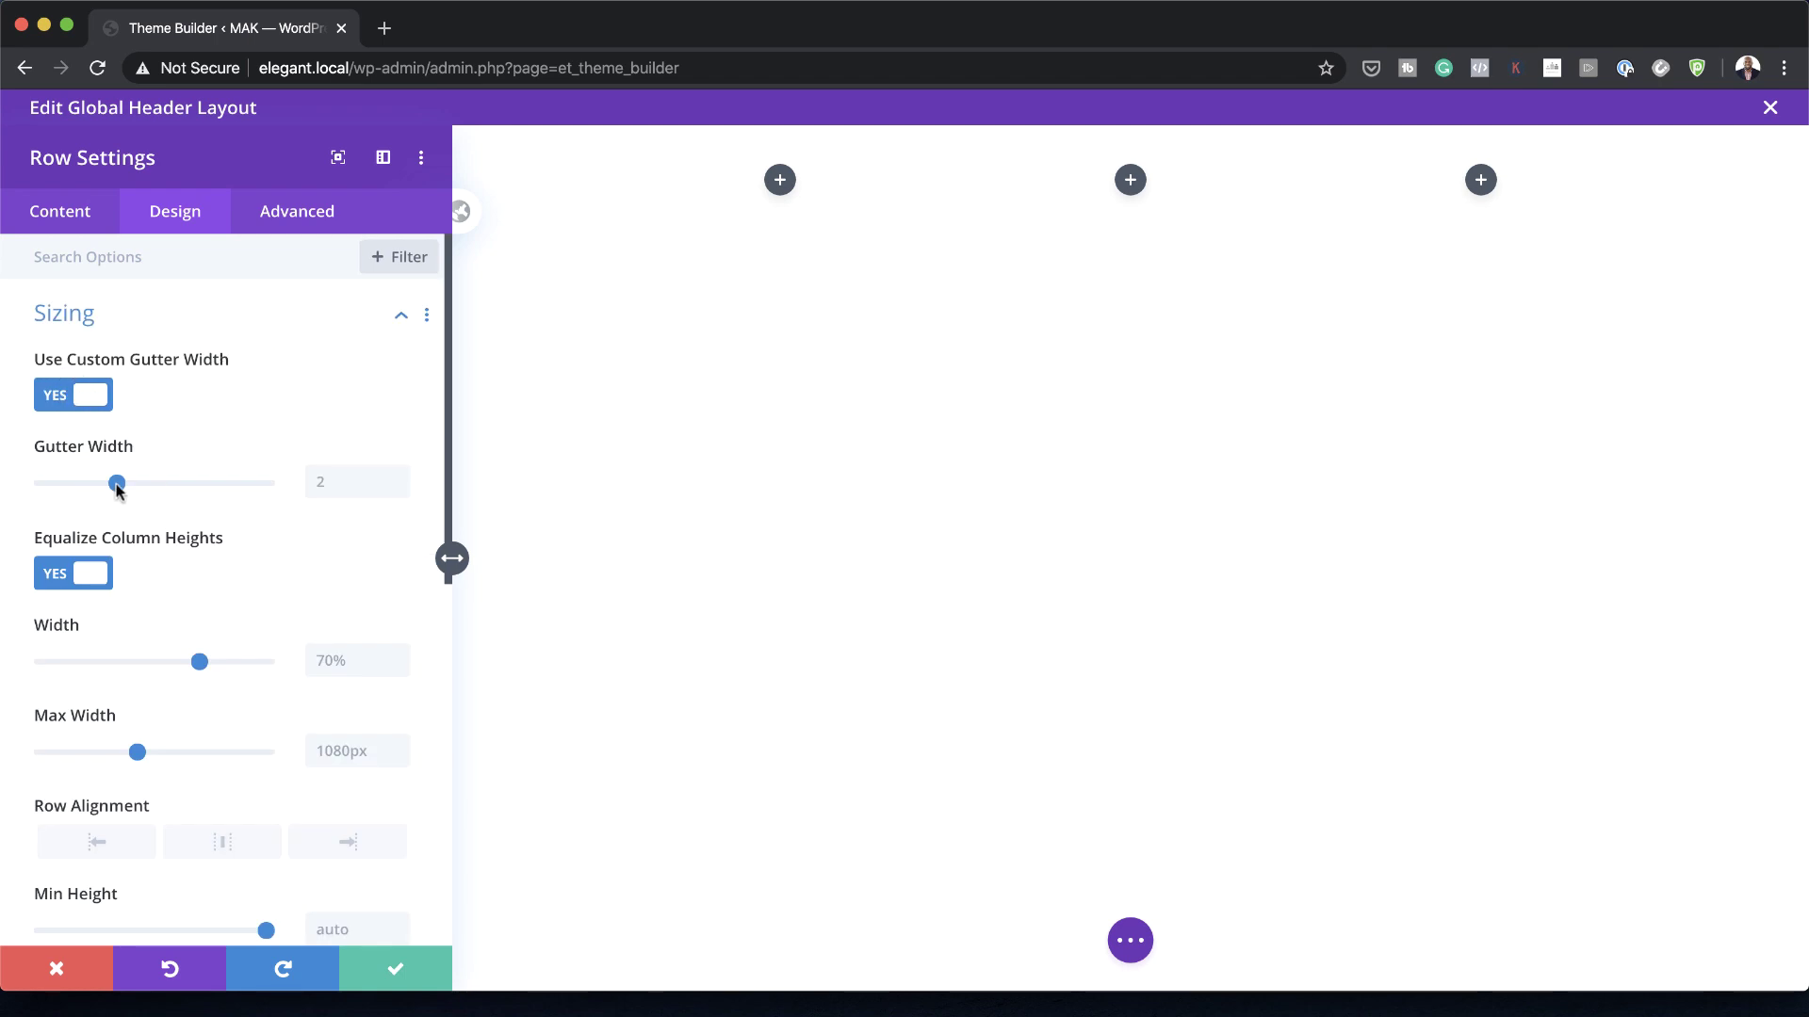
left_click_drag(116, 483, 44, 487)
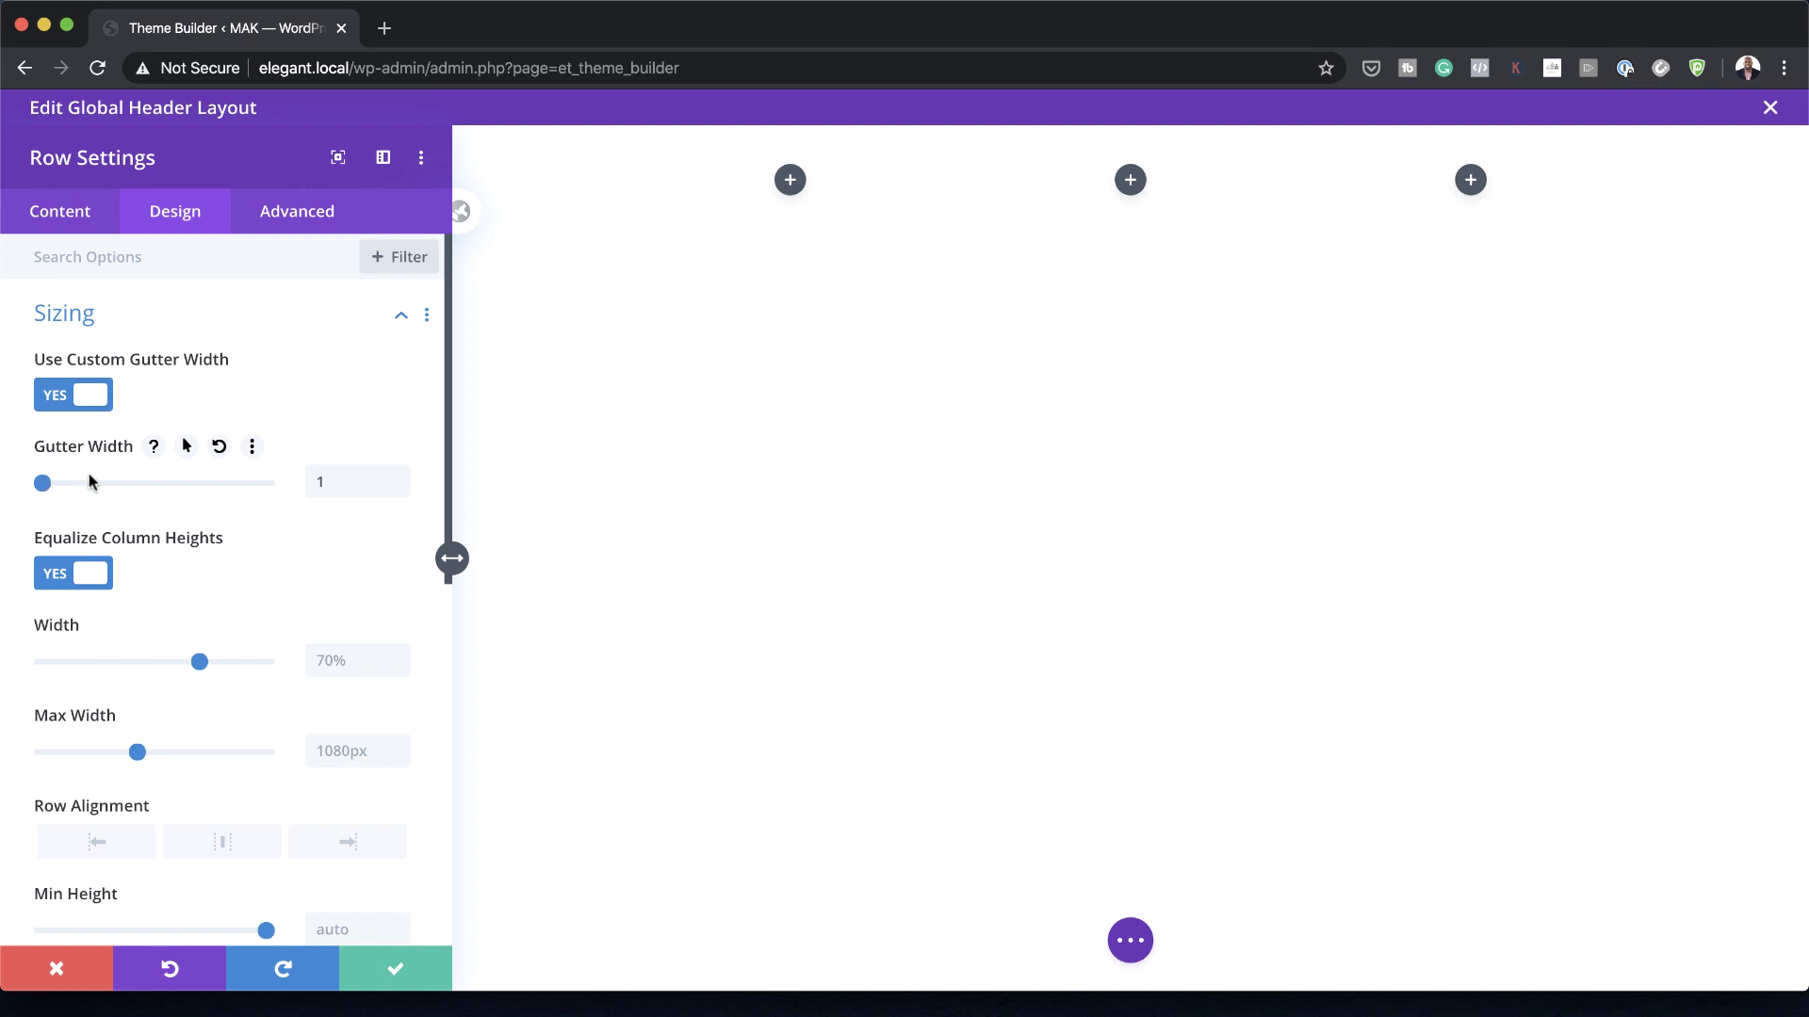
Step: Set both the width and the max width of the row to 100%
scroll(246, 571, "down", 2)
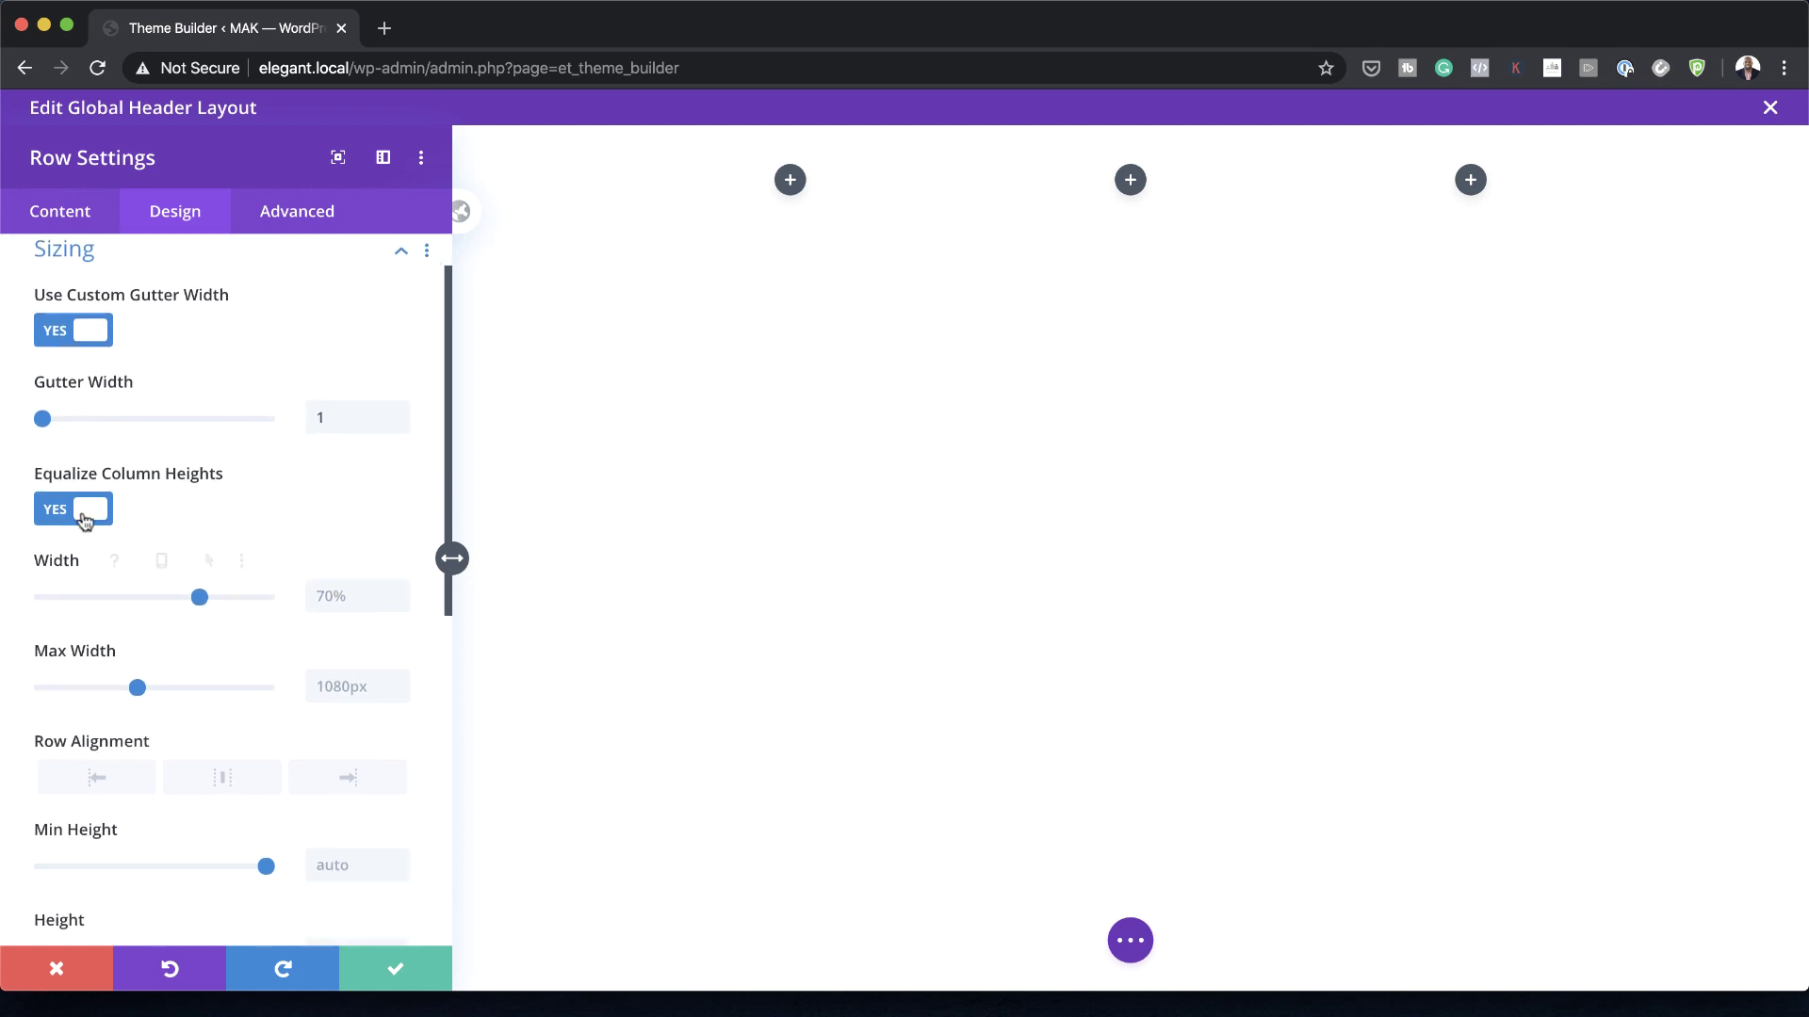
left_click(352, 595)
key("ctrl+a")
type("100%")
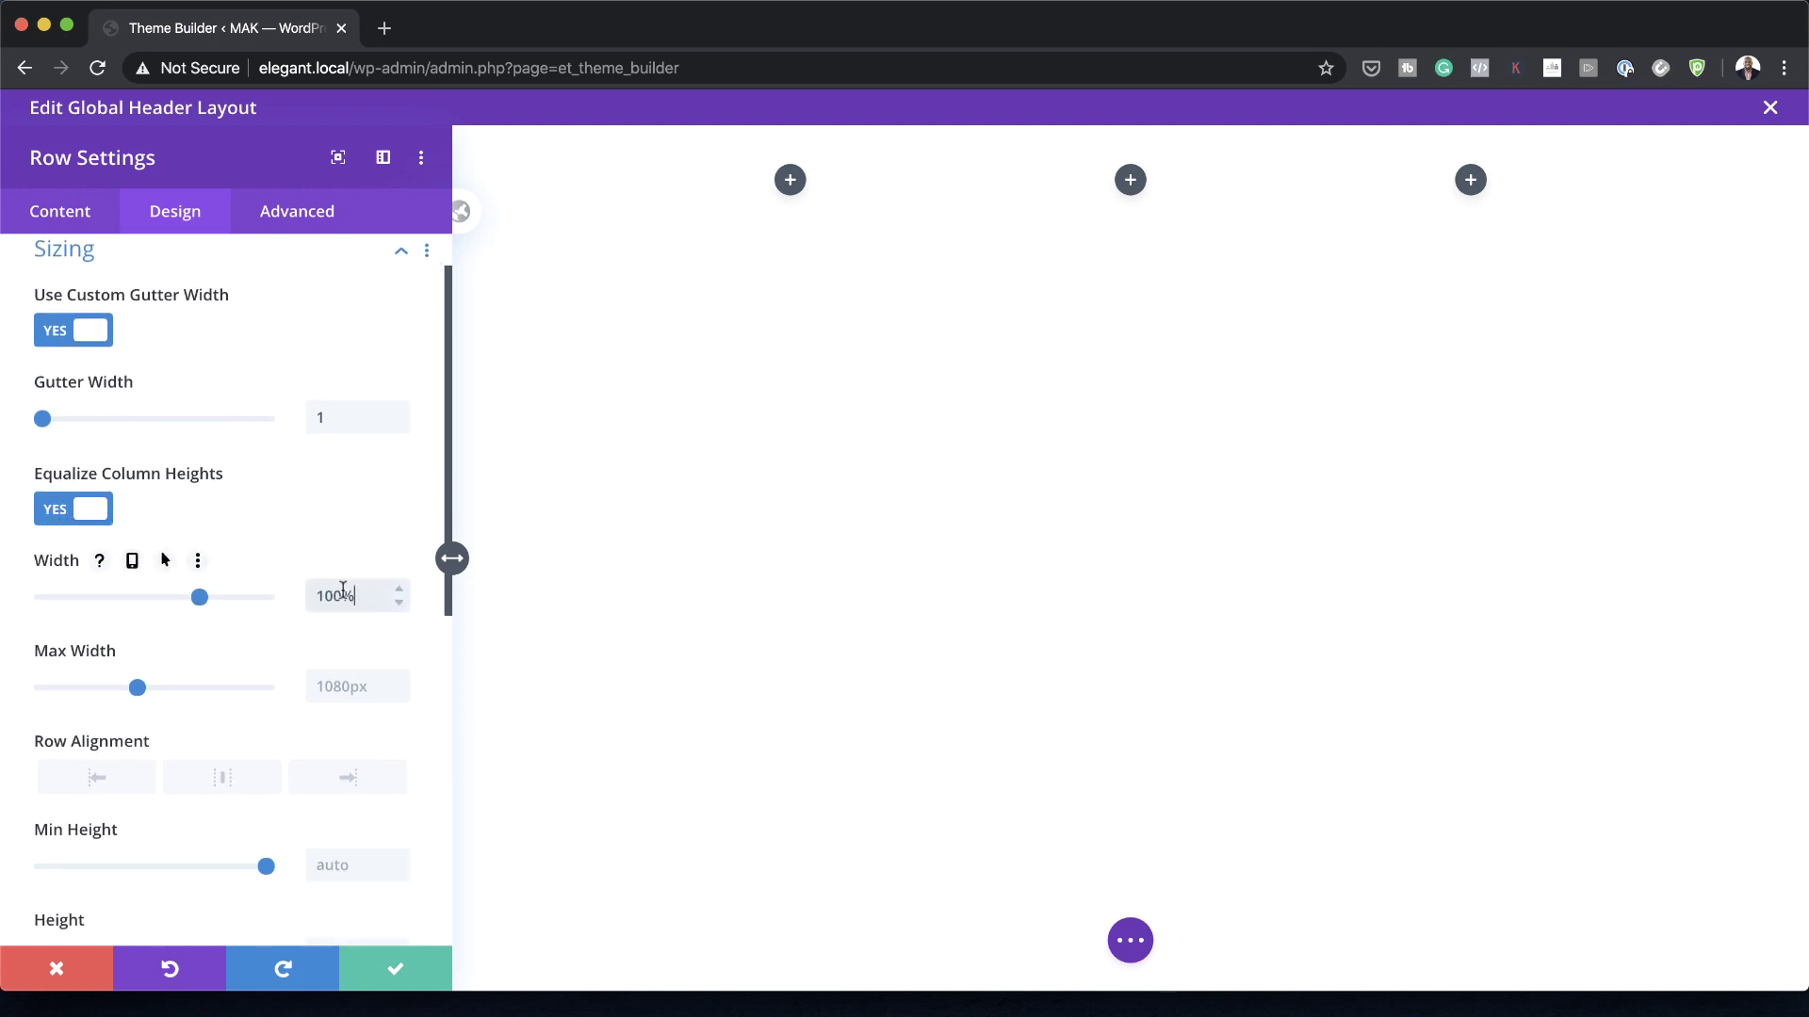
left_click(346, 686)
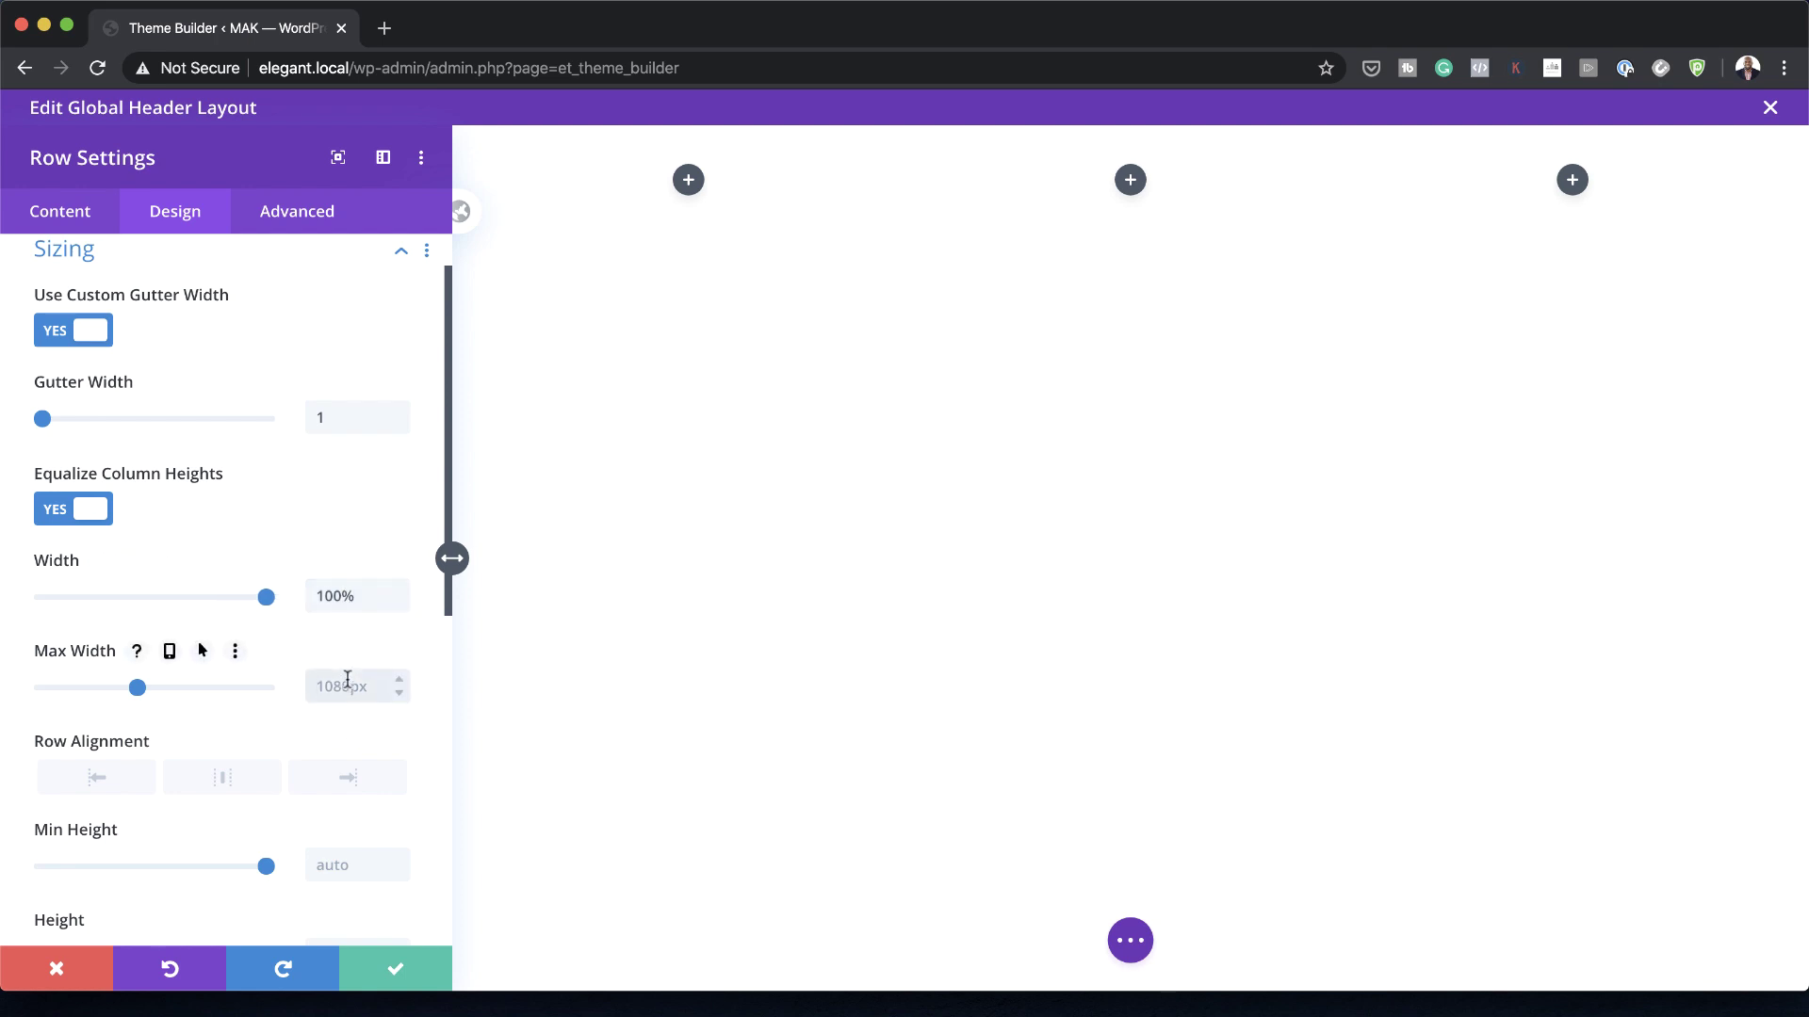
type("100%")
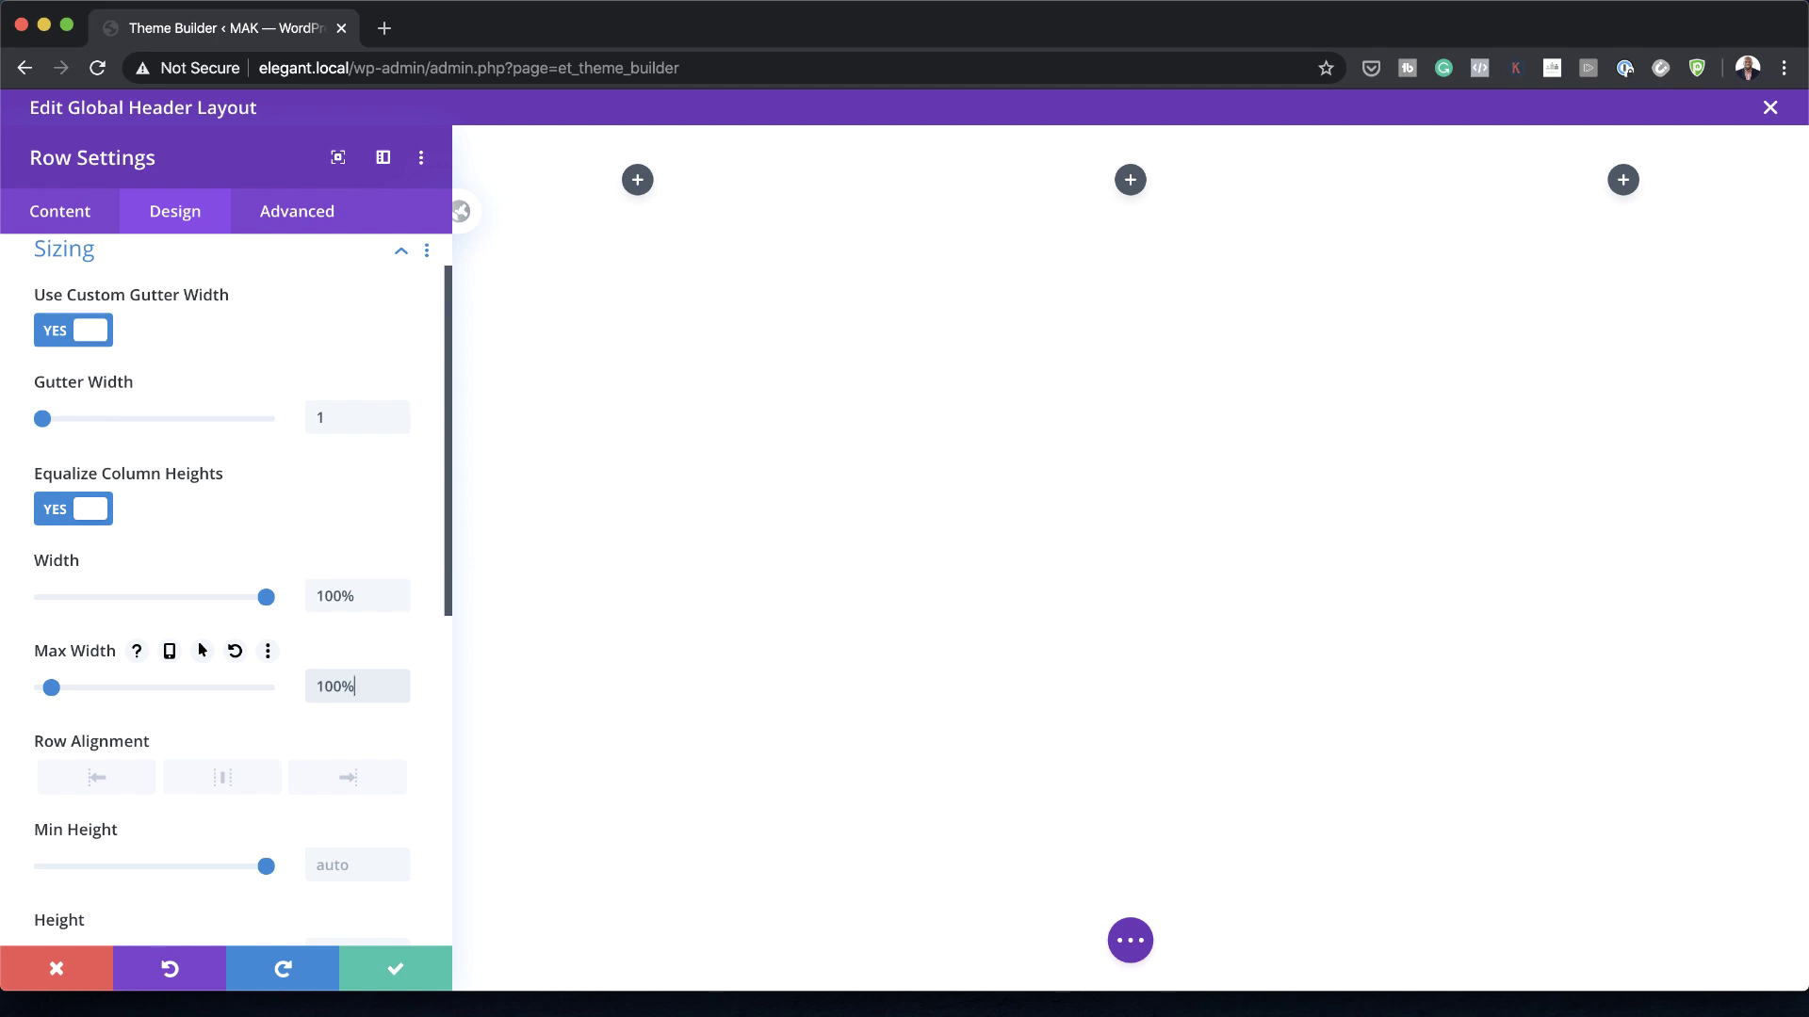
Step: Set the row's top and bottom padding to 0px, with both values linked
scroll(258, 701, "down", 6)
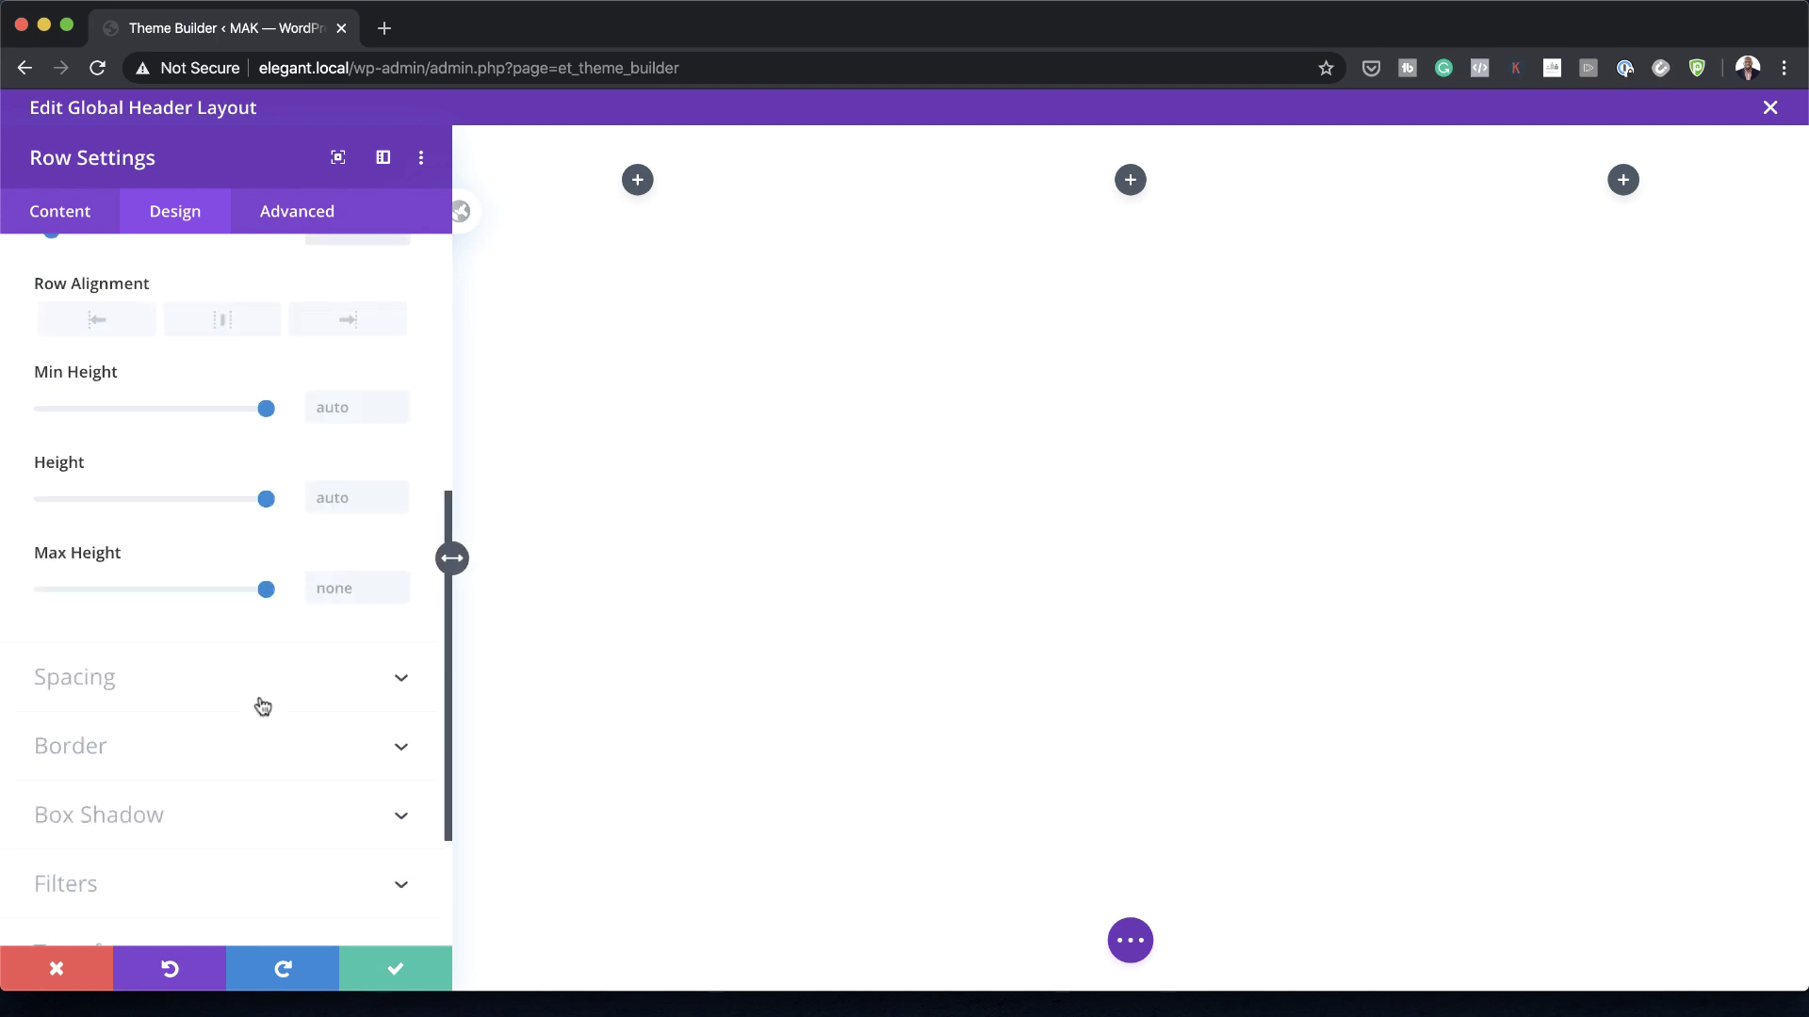
left_click(96, 591)
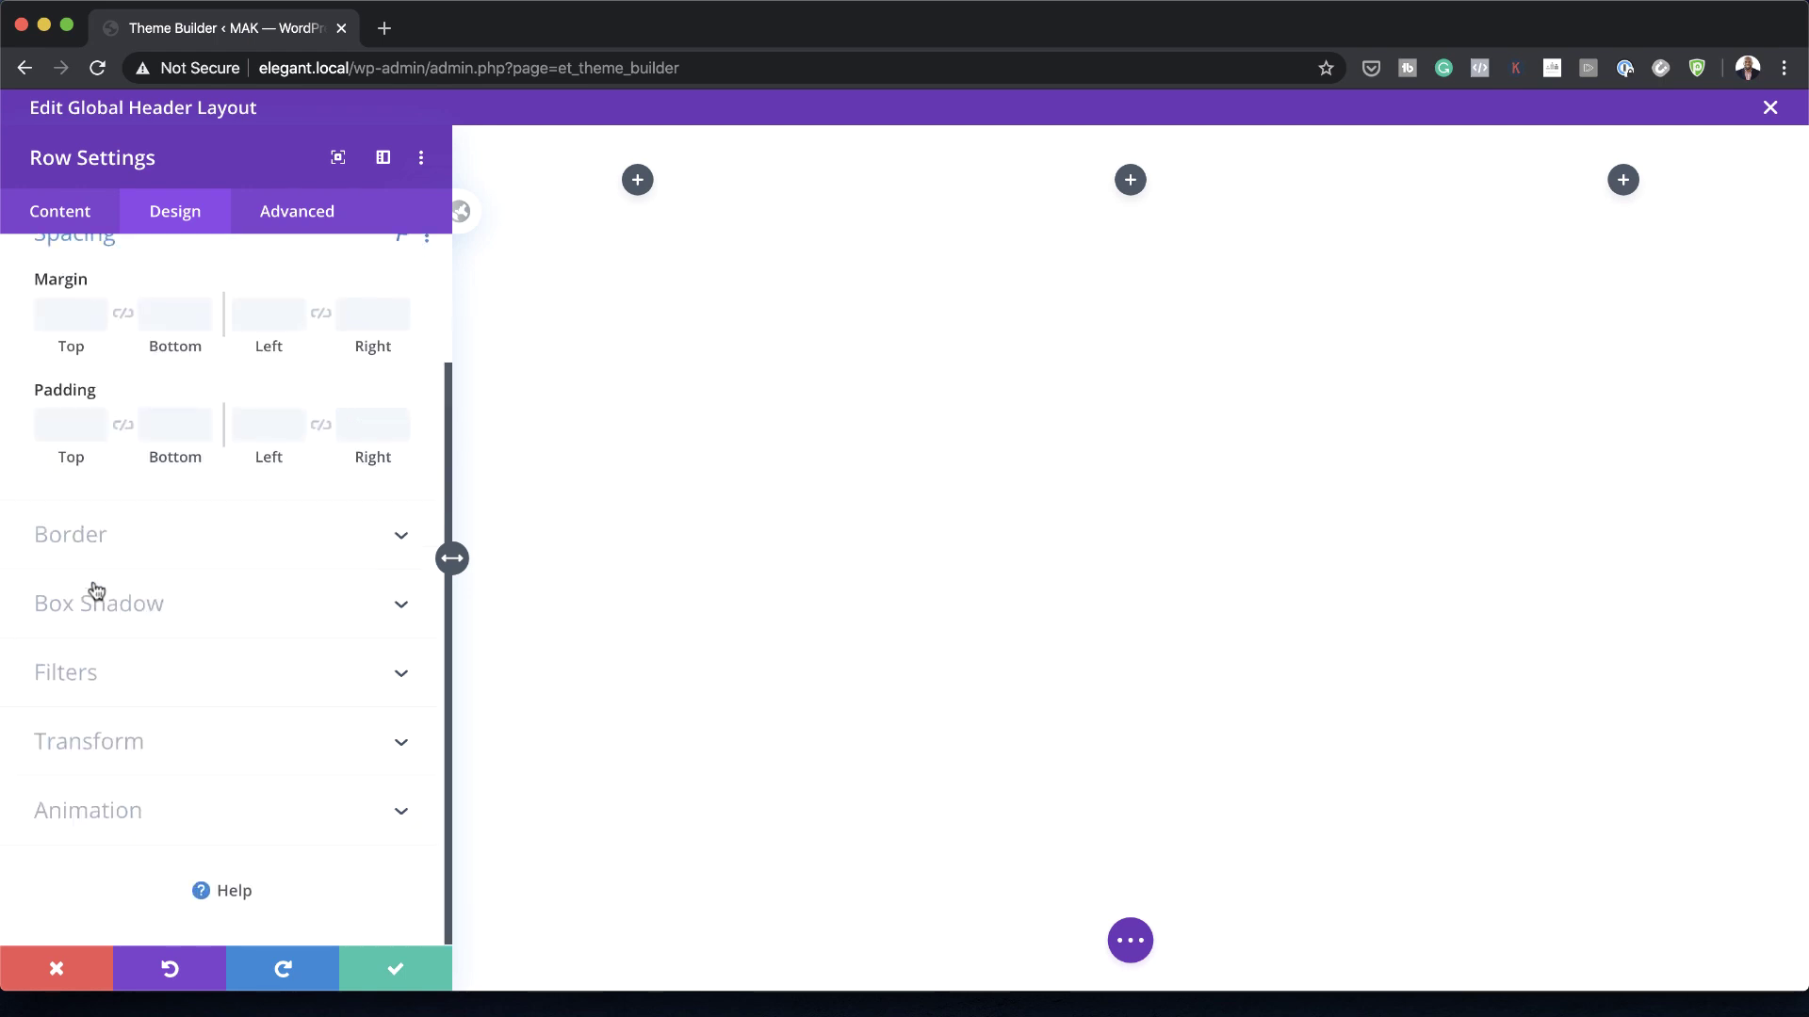
left_click(59, 460)
type("0")
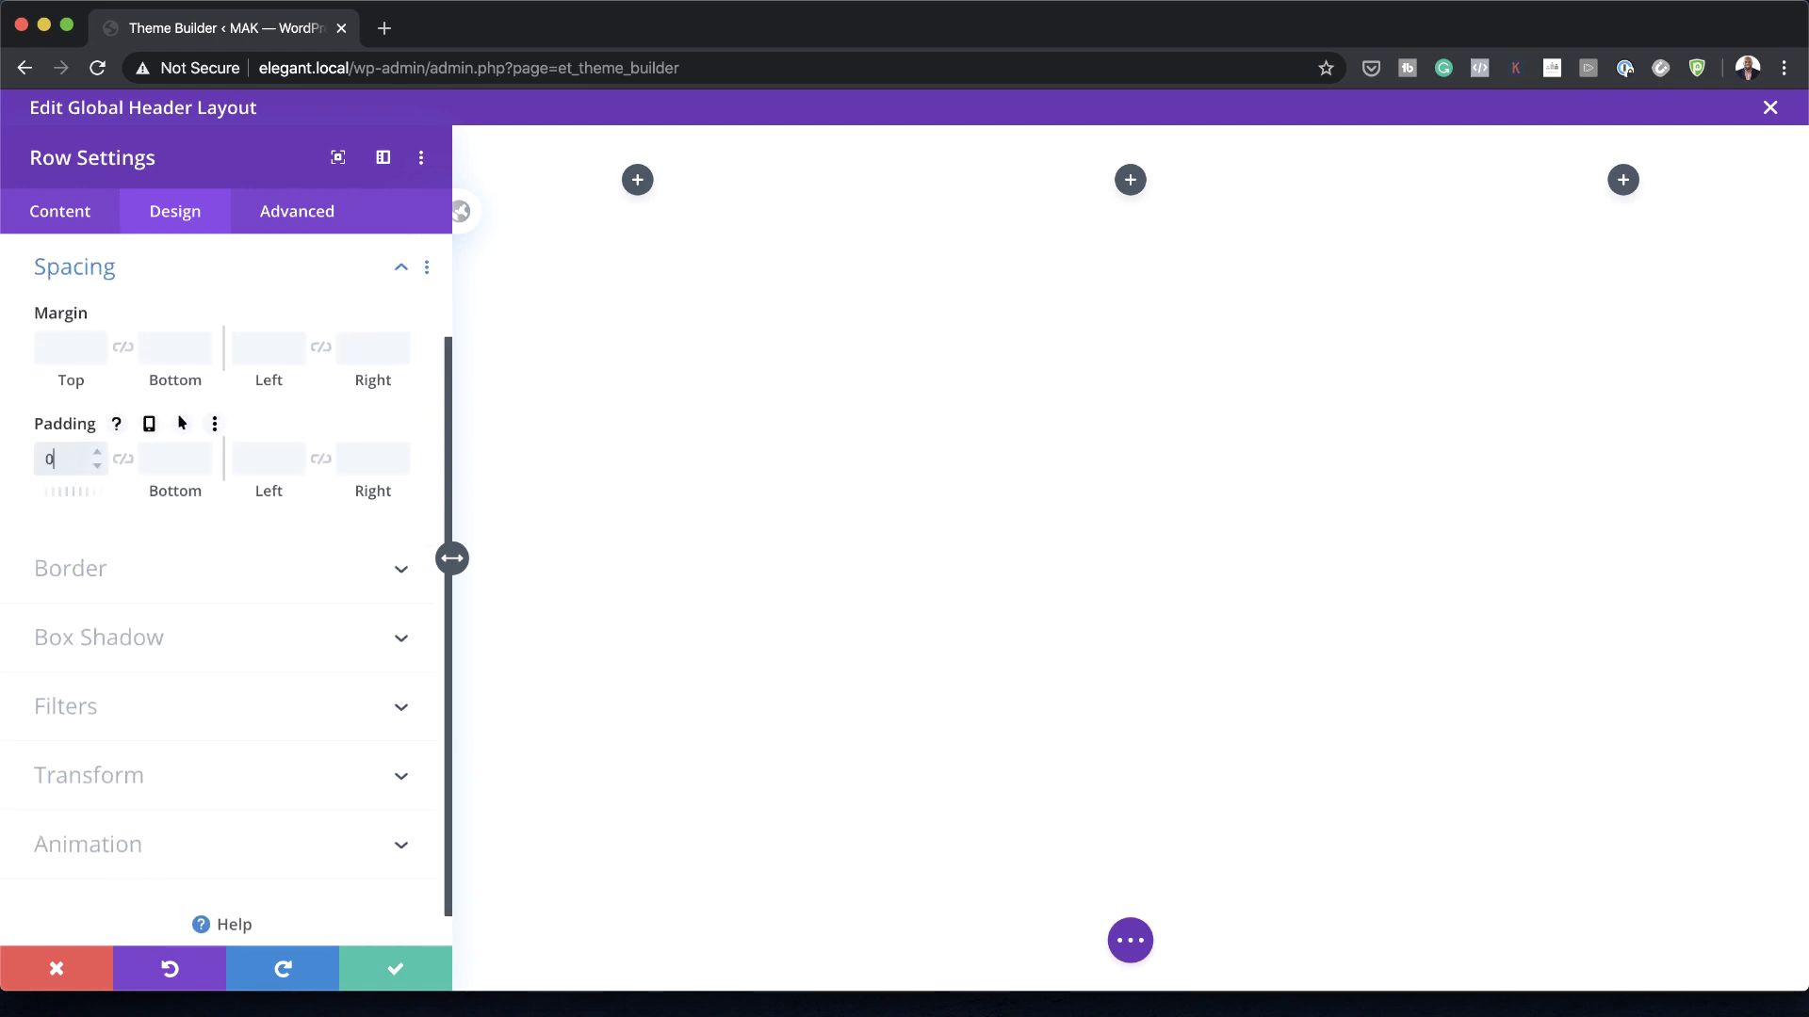
left_click(125, 461)
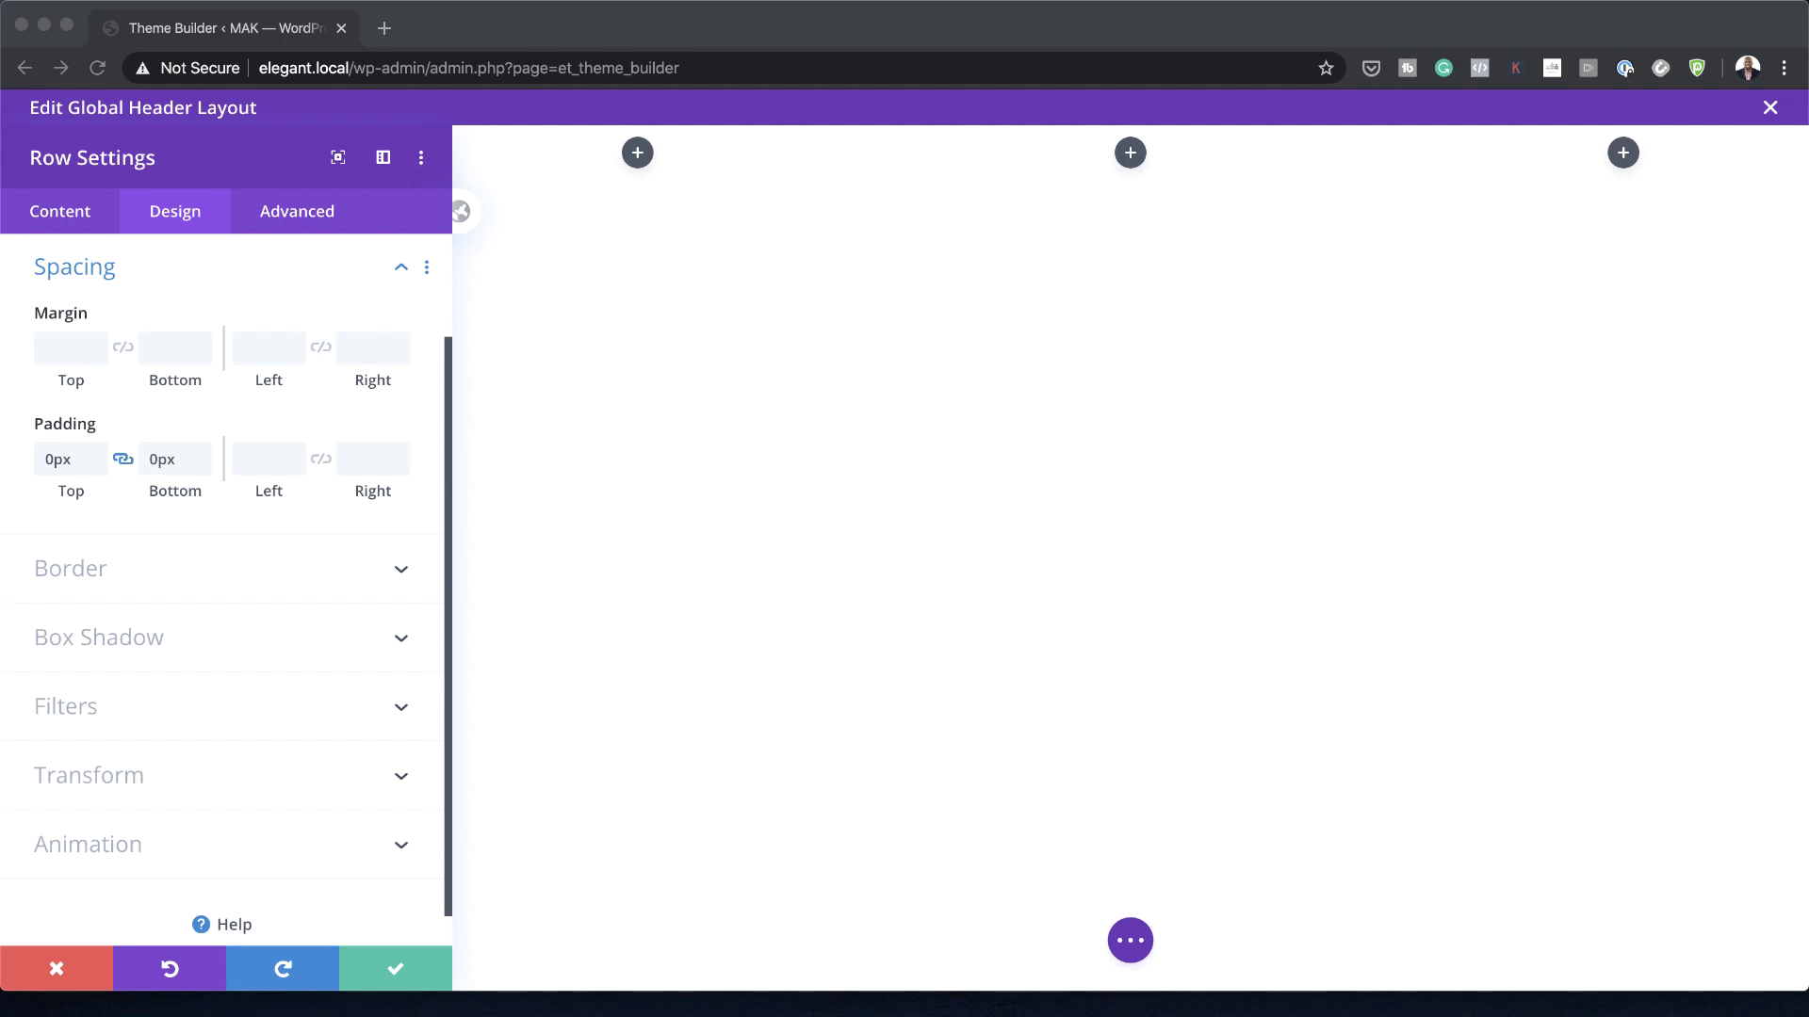
Step: Add the custom CSS "display: flex;" to the row's main element
left_click(314, 214)
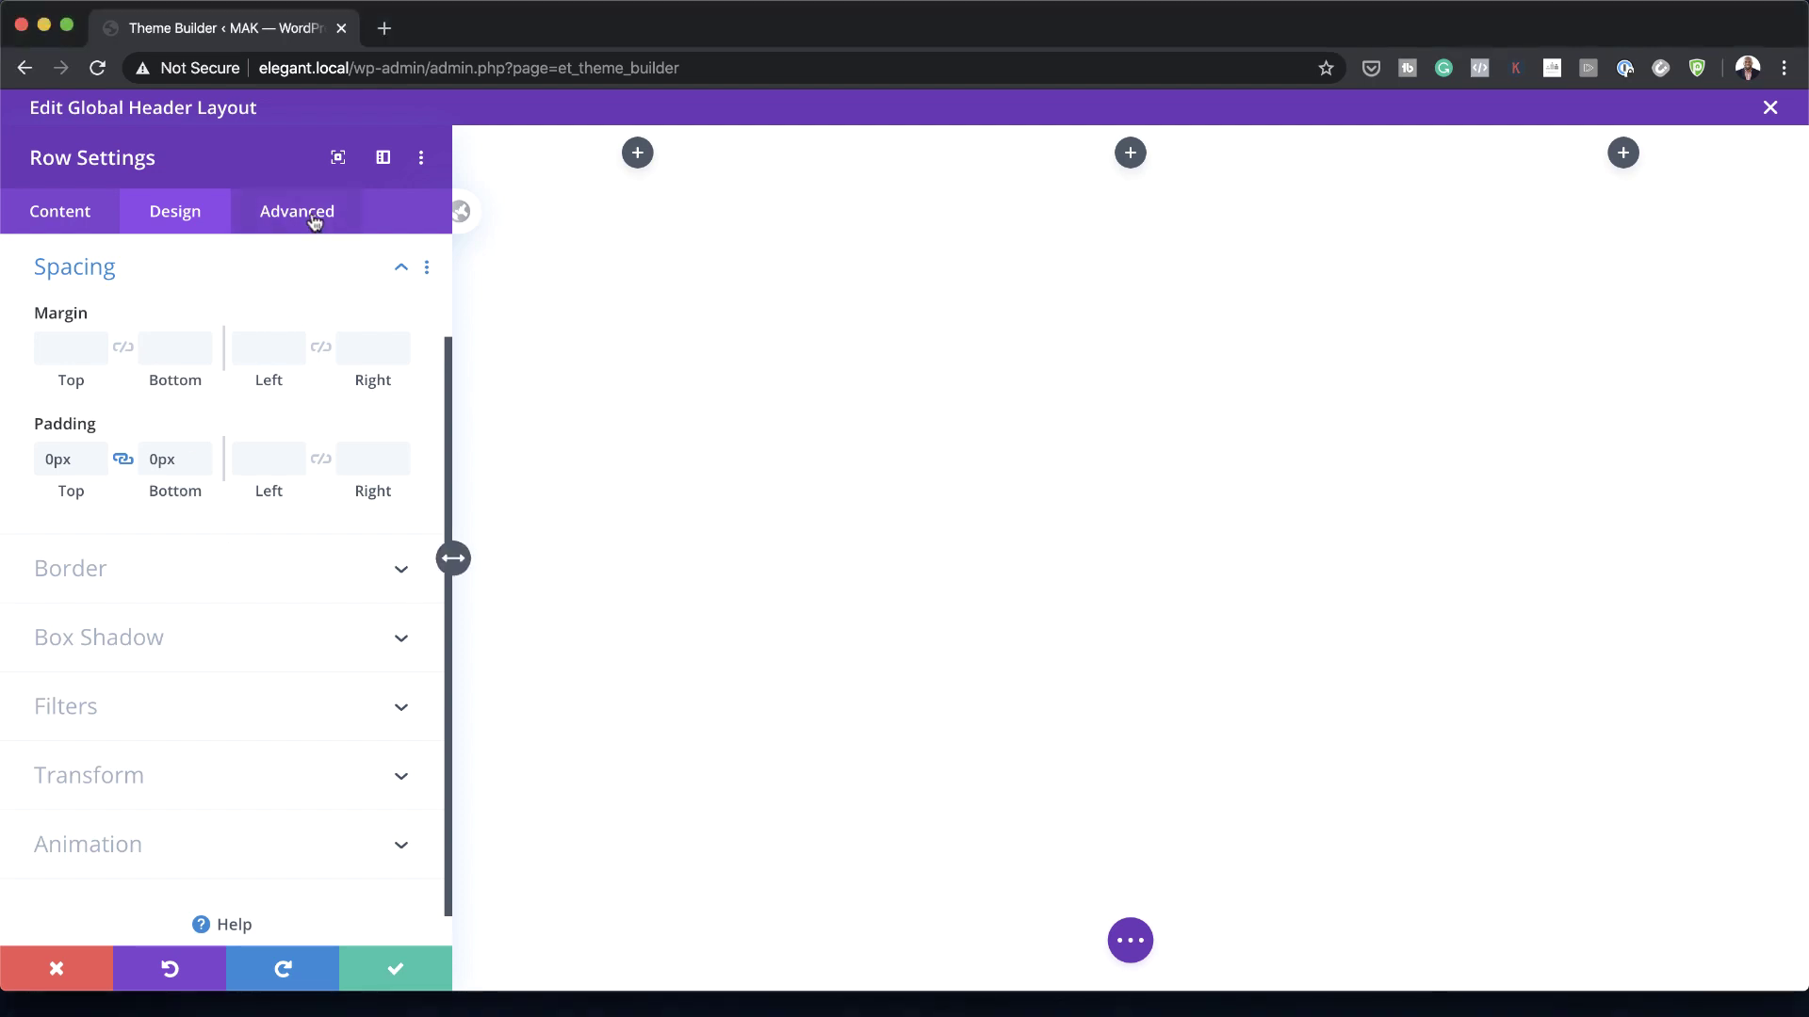
left_click(125, 384)
left_click(106, 539)
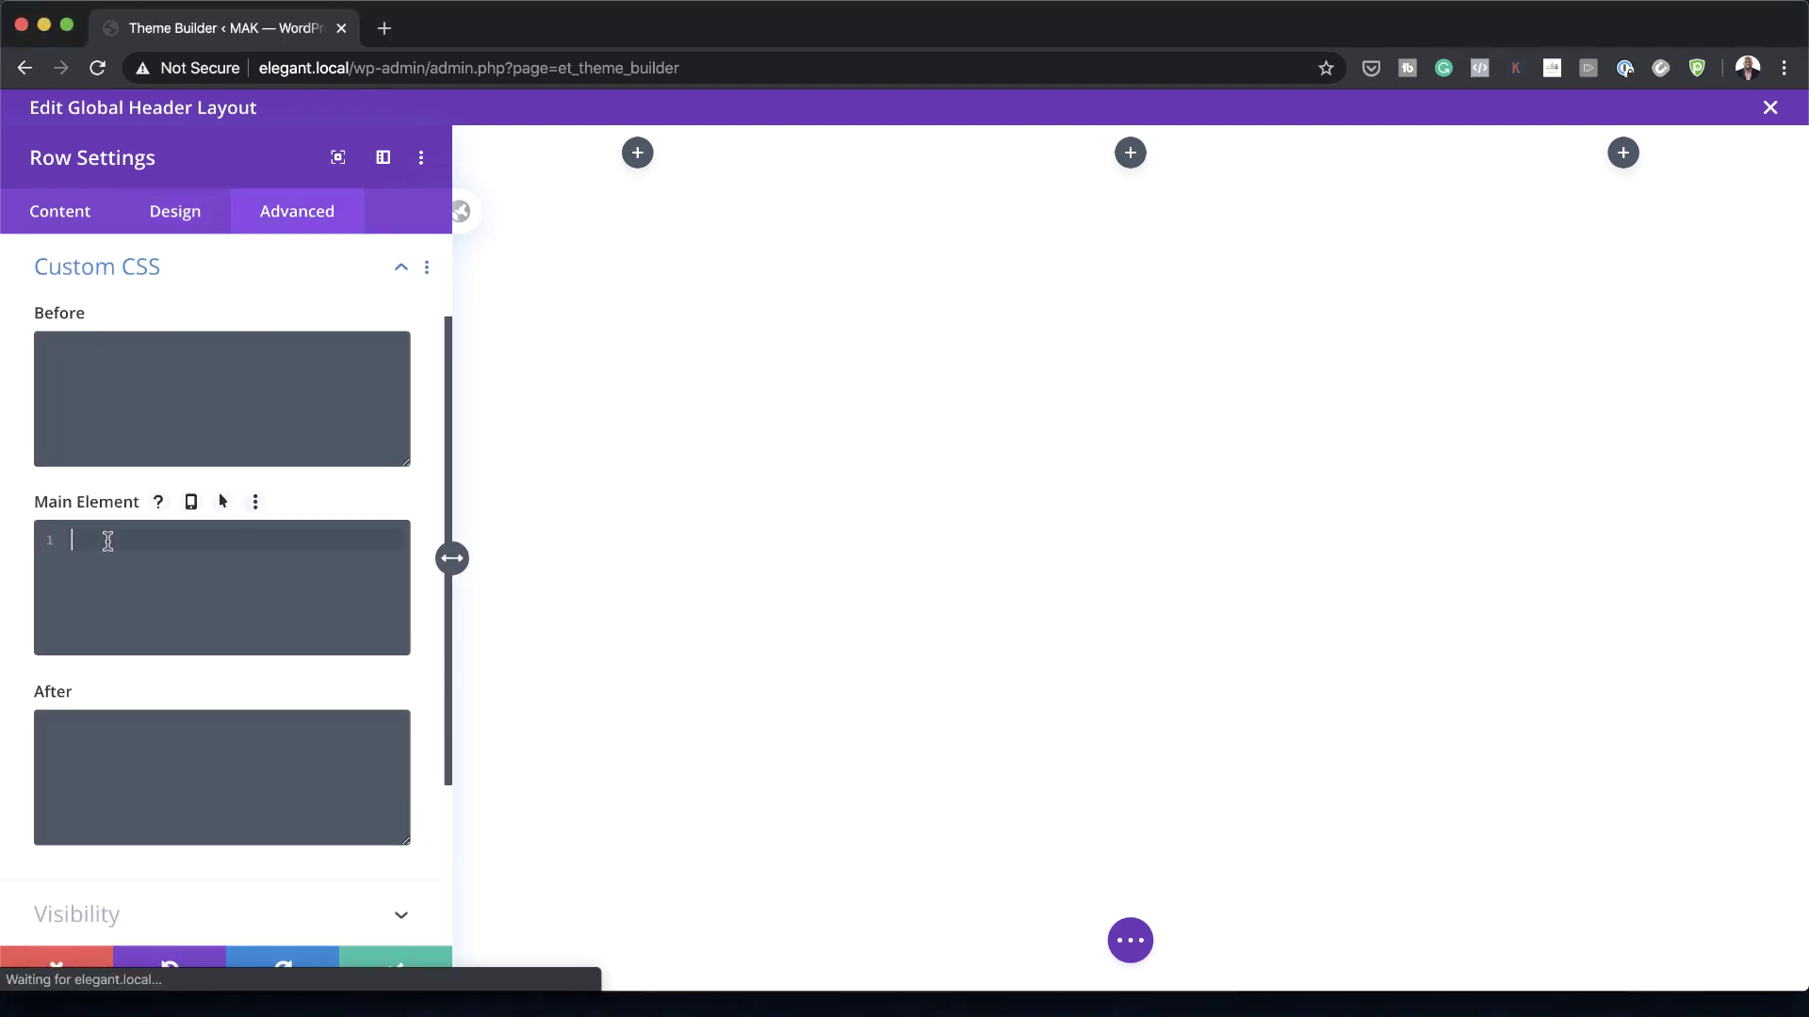
type("display: flex;")
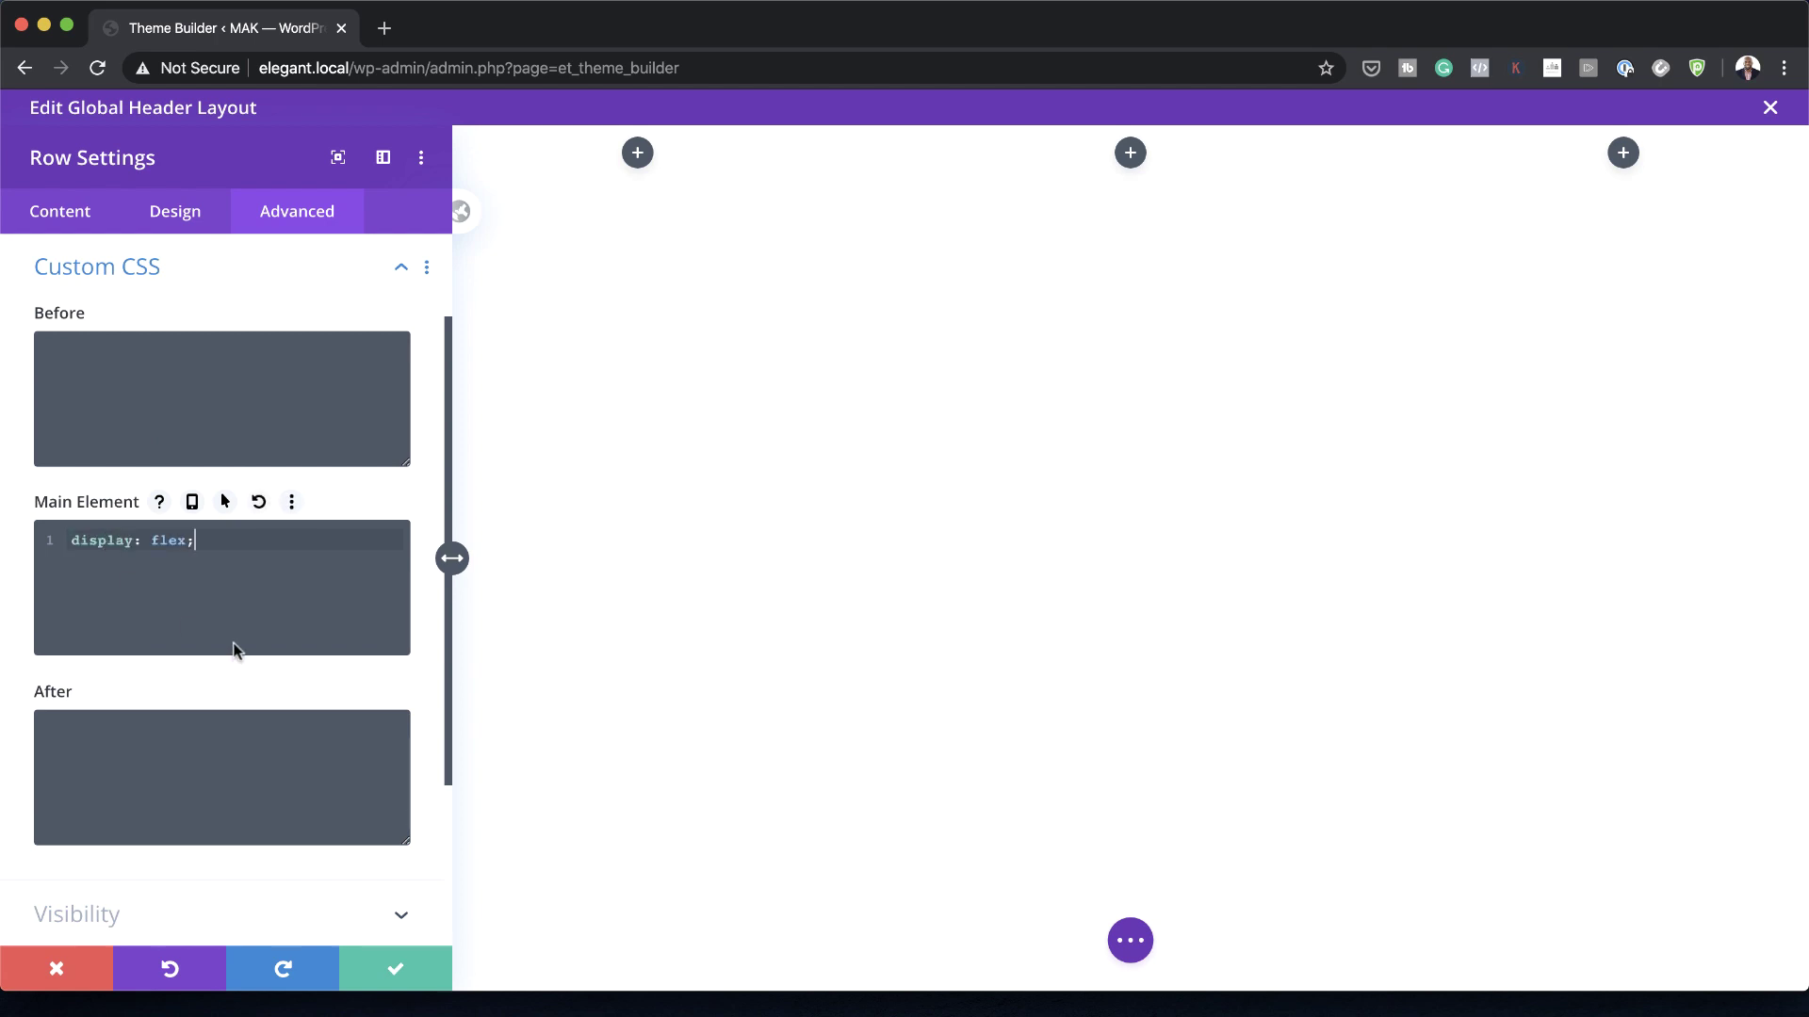
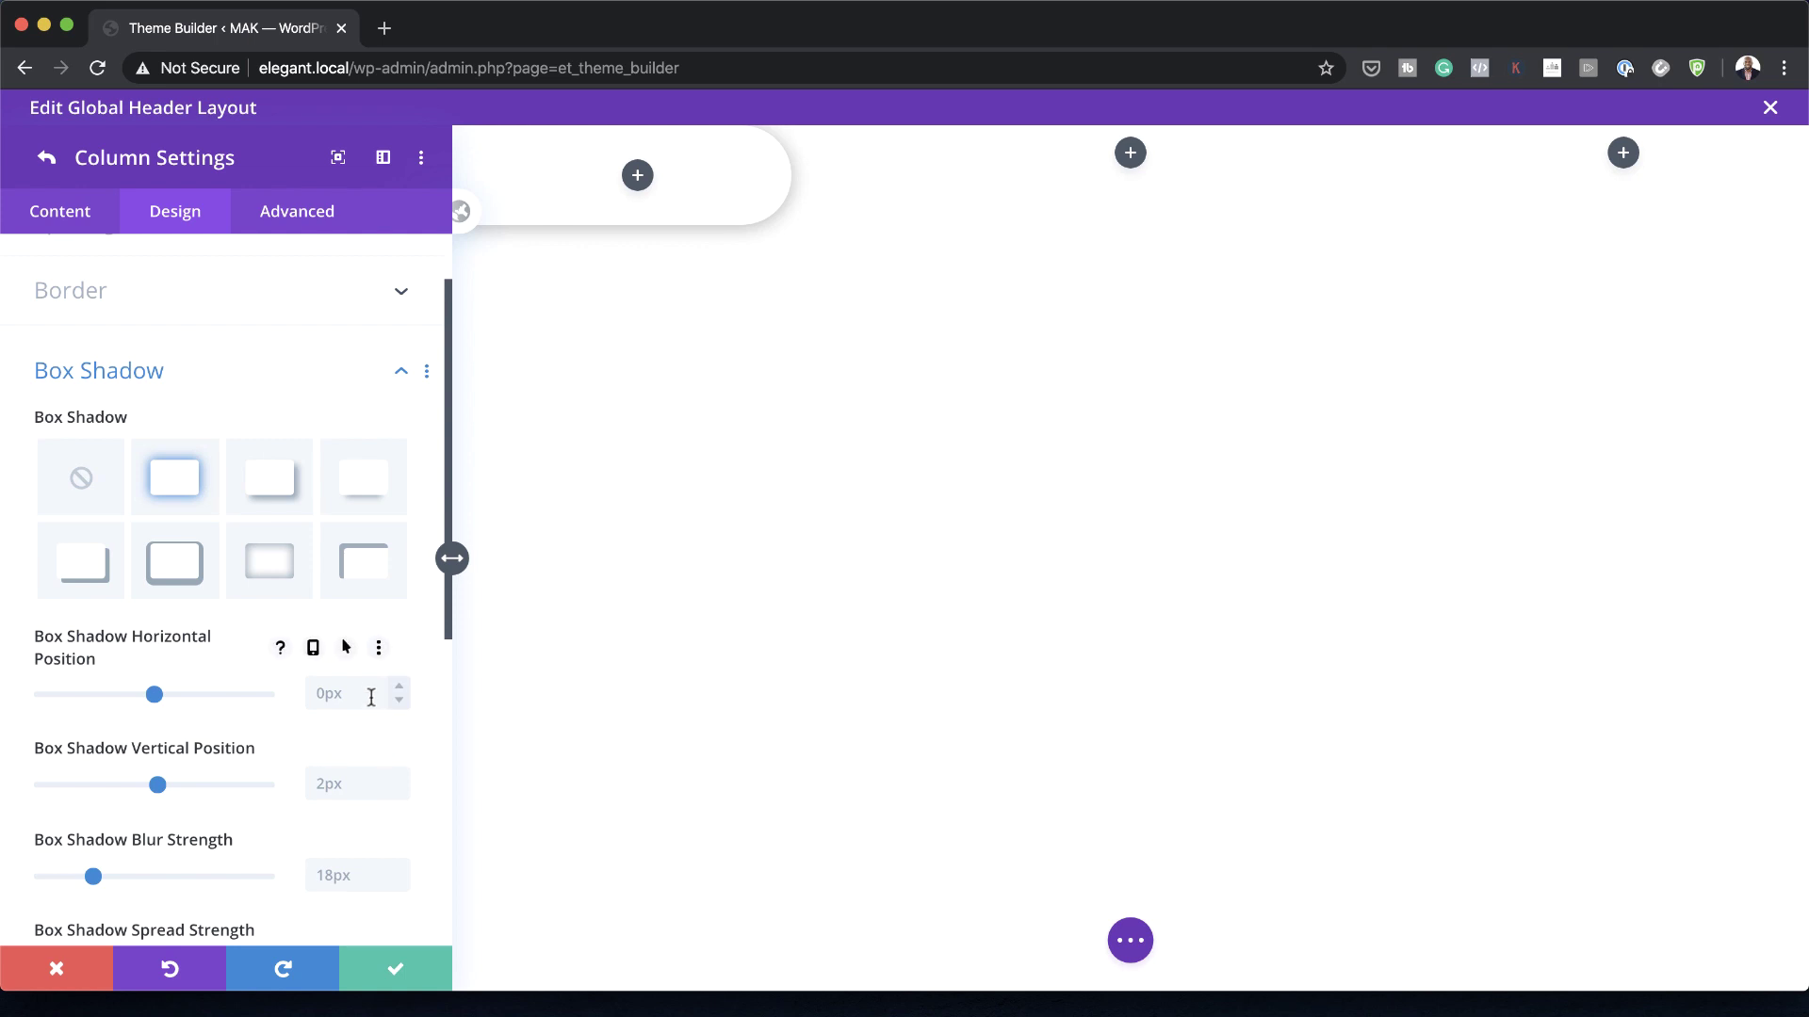
Step: Set the first column's box shadow to a horizontal position of 20px and a blur strength of 50px
left_click(349, 697)
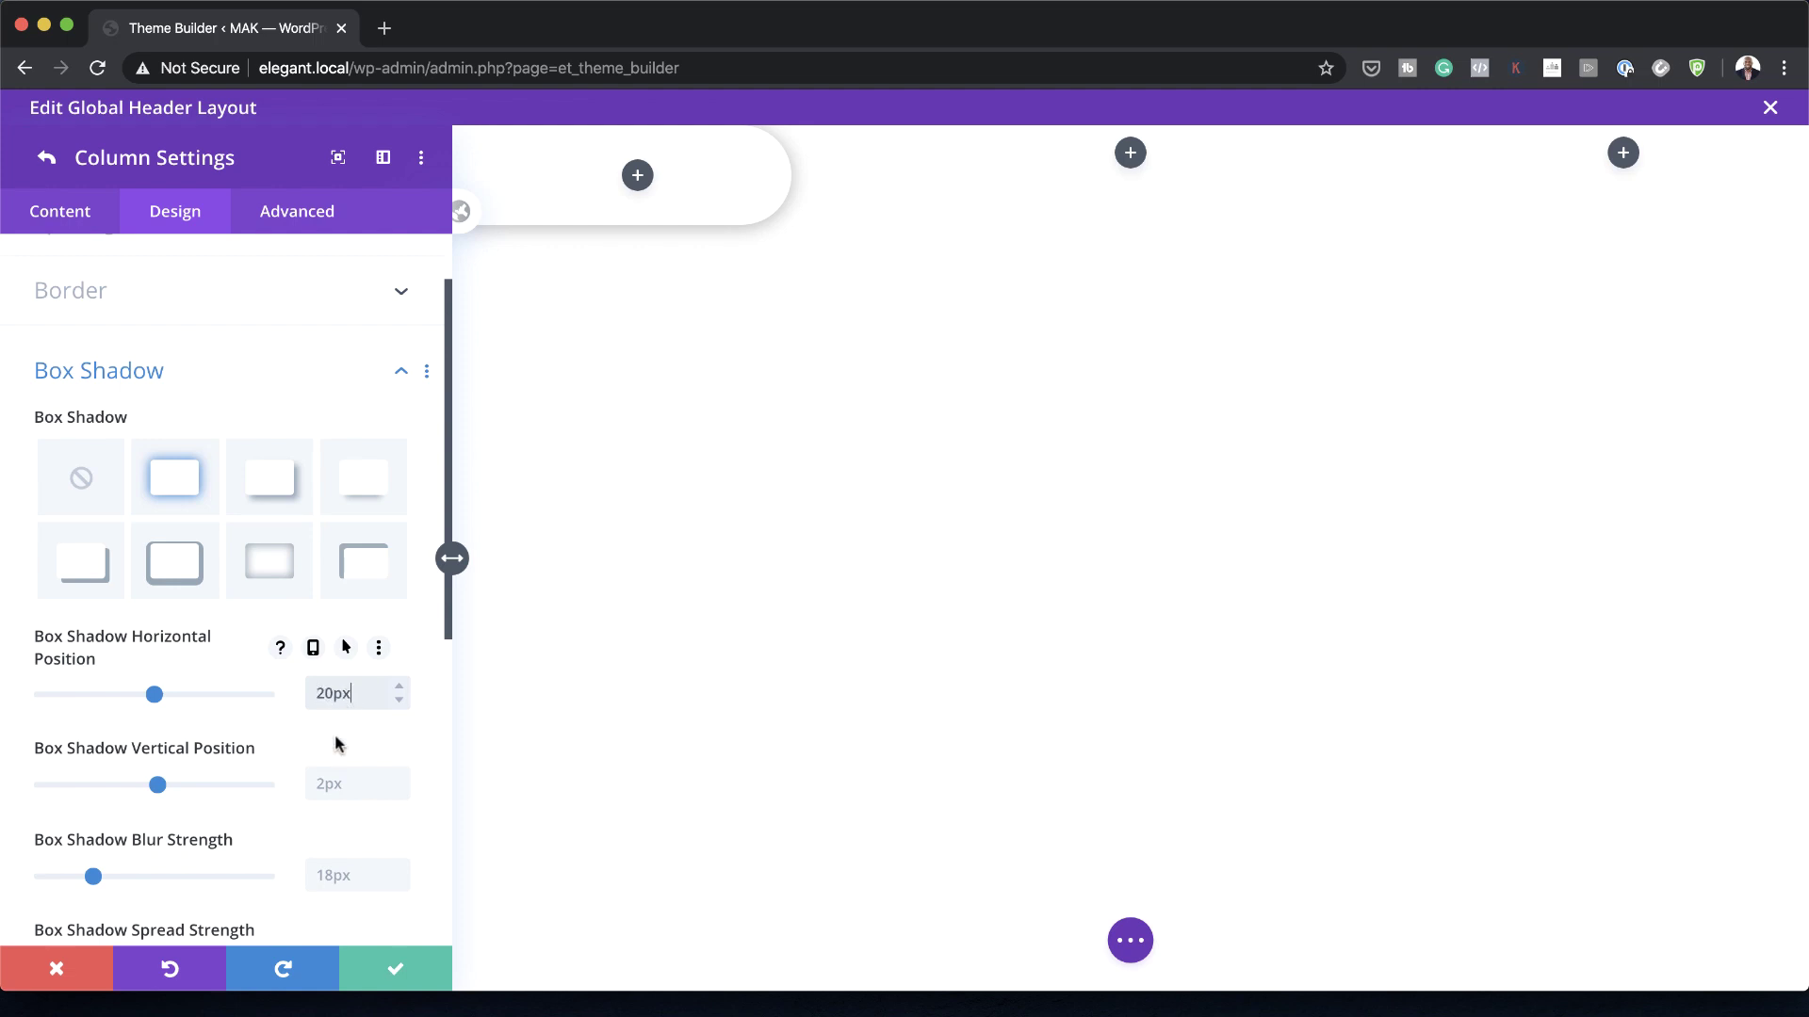
scroll(266, 819, "down", 2)
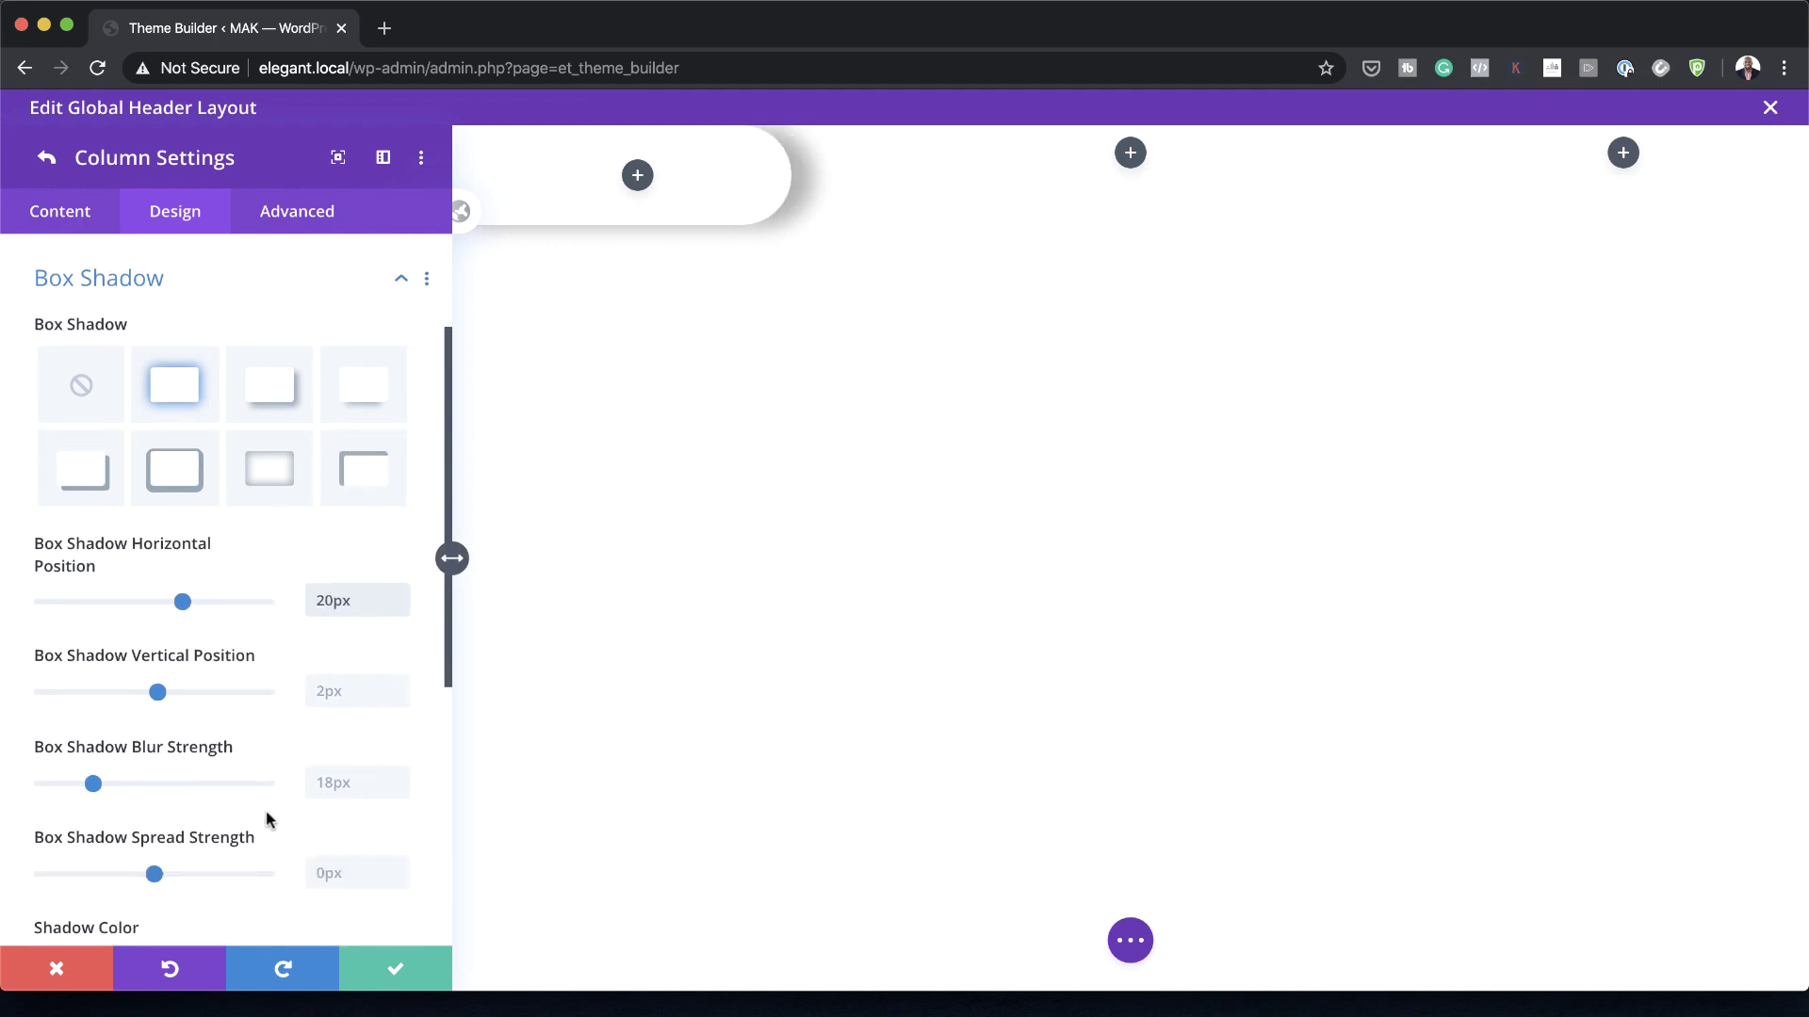
left_click(338, 776)
type("50px")
scroll(189, 774, "down", 4)
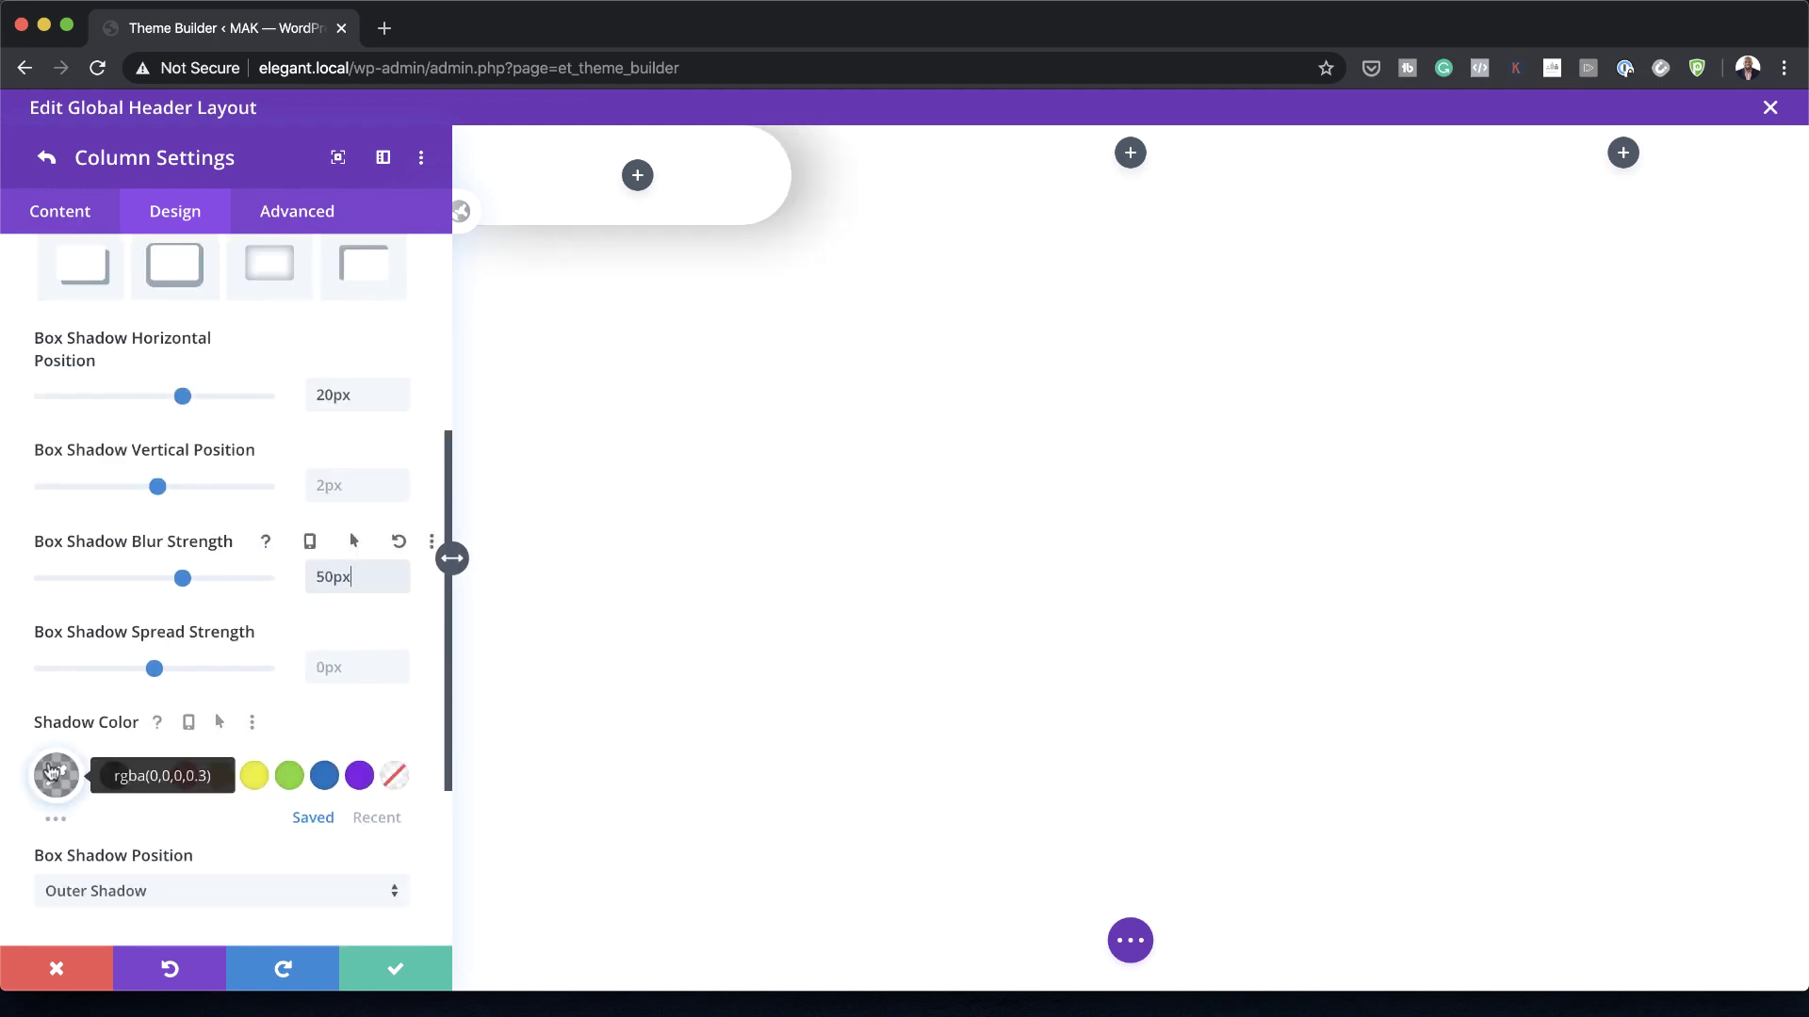
Step: Set the first column's box shadow color to rgba(0,0,0,0.15) and save the column settings
left_click(55, 775)
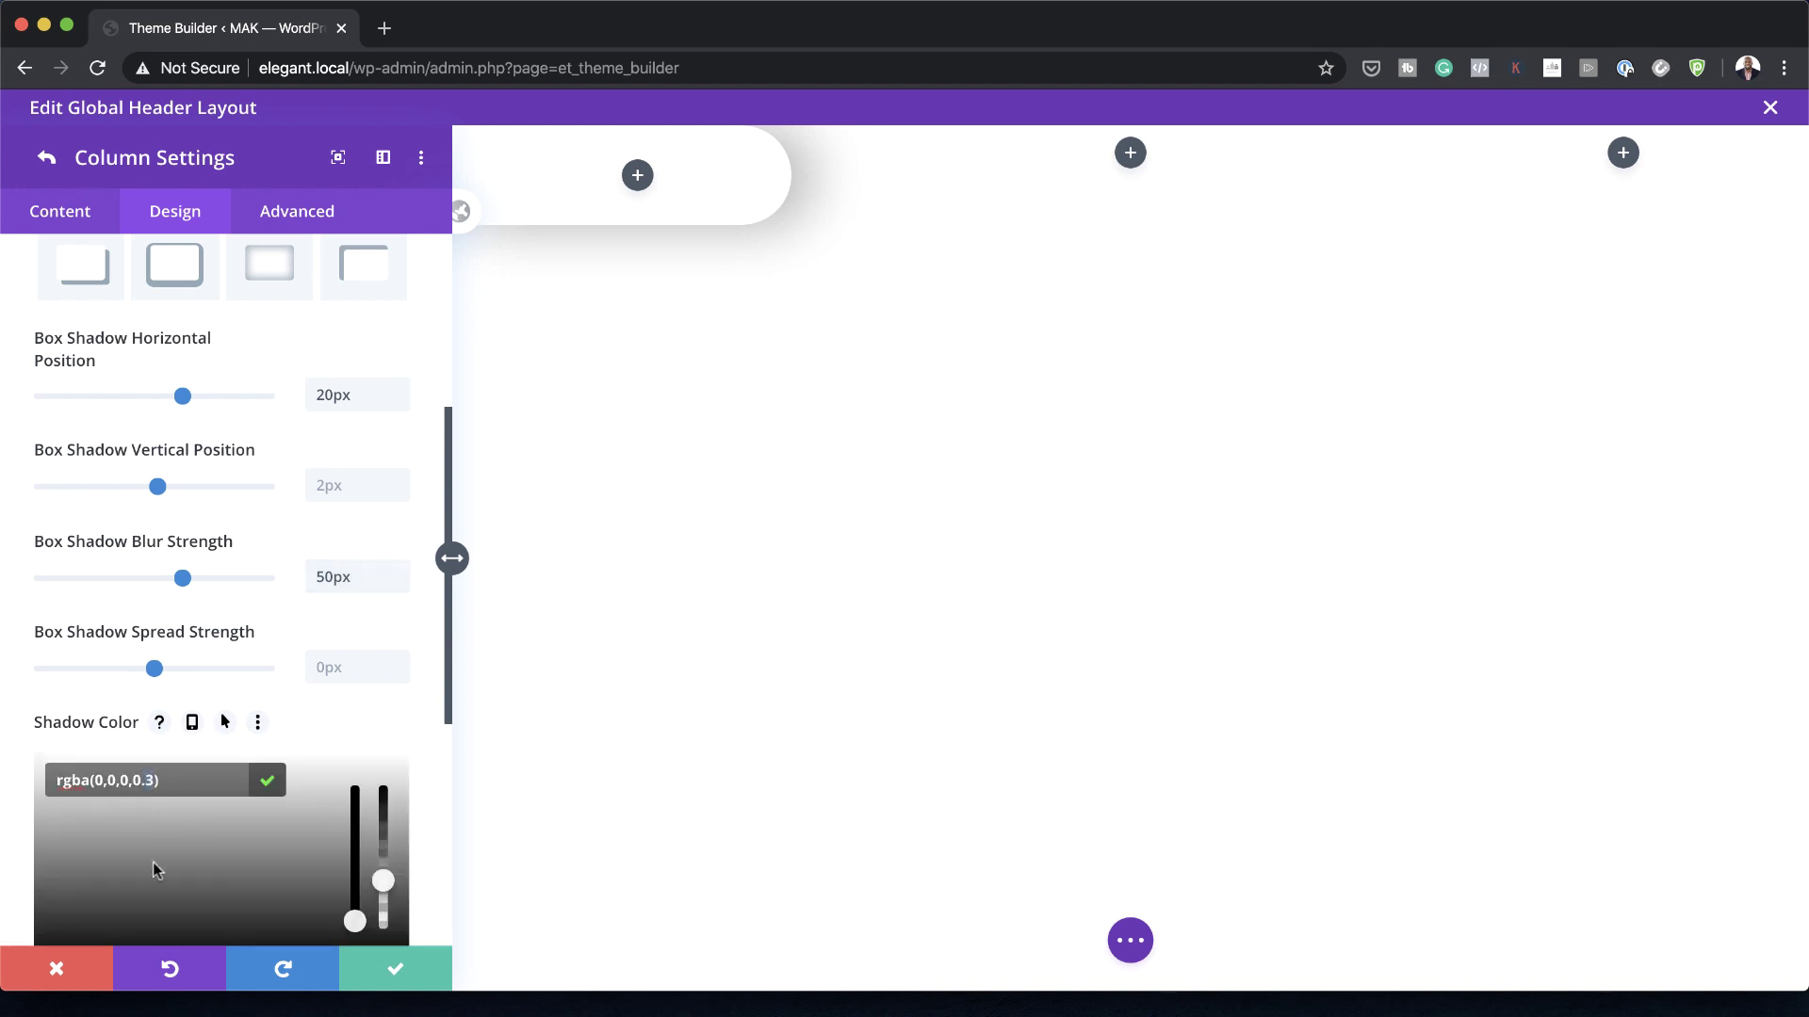
type("15")
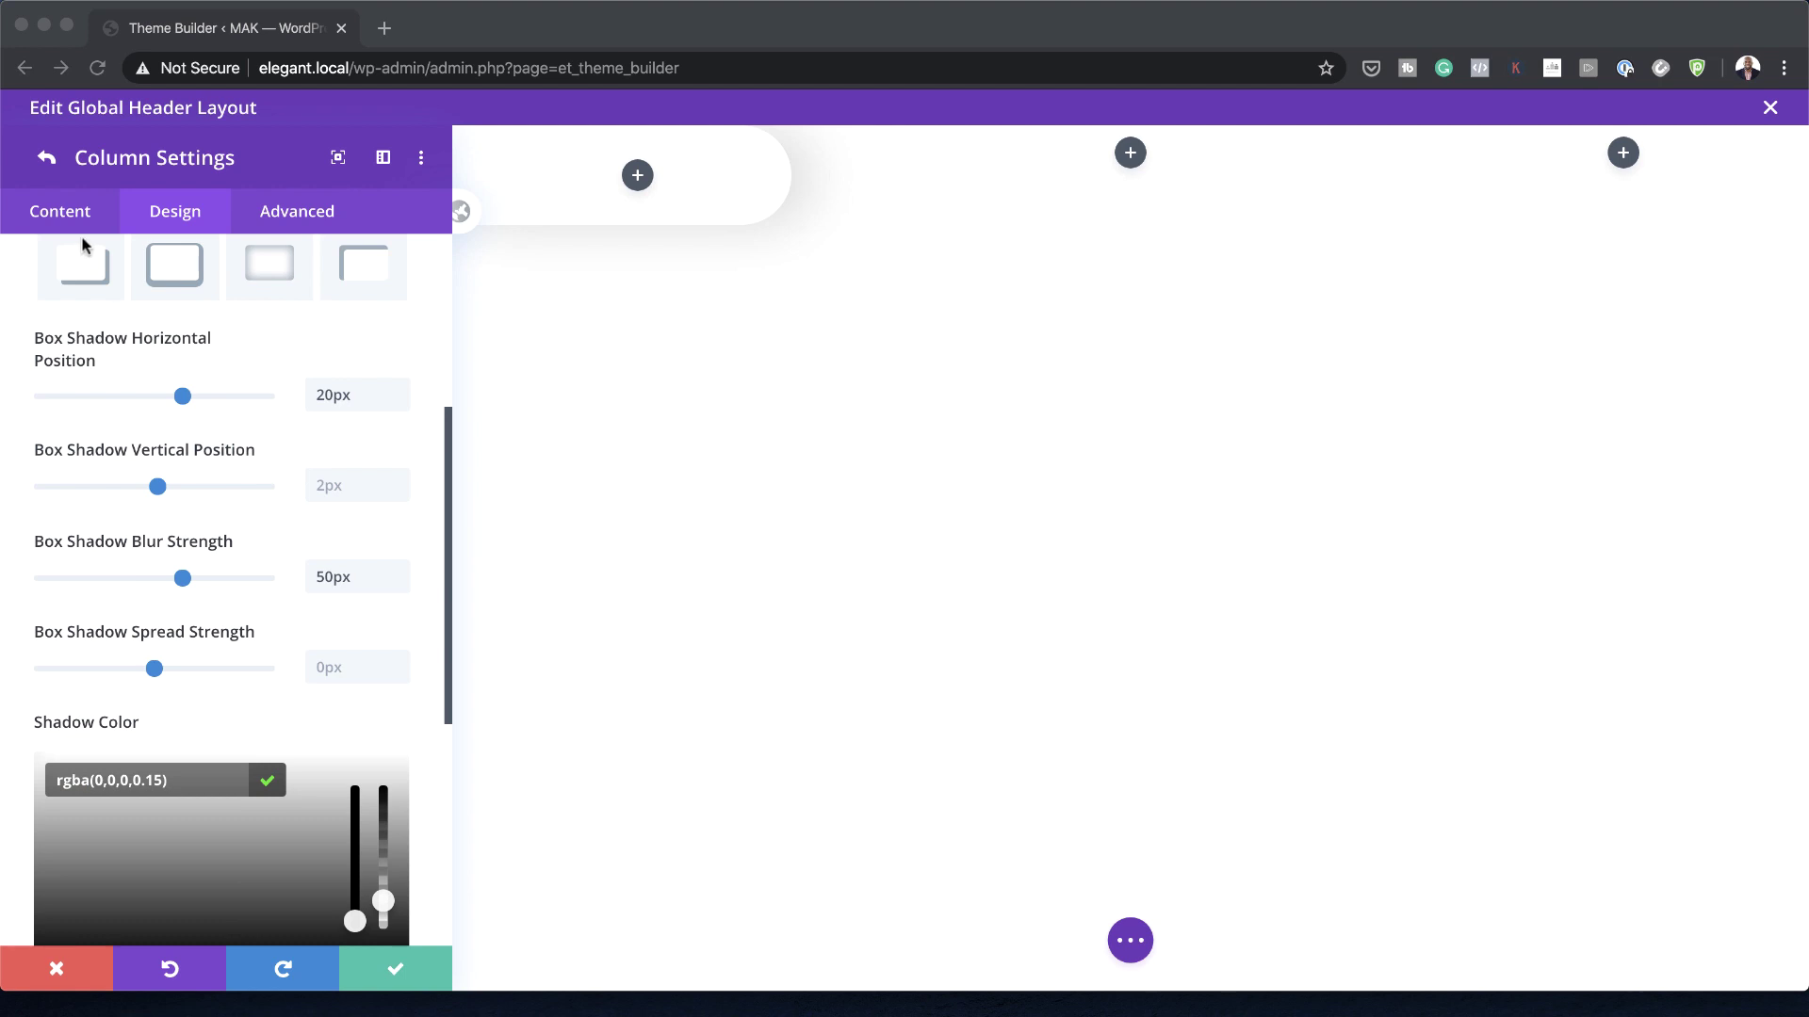
left_click(396, 970)
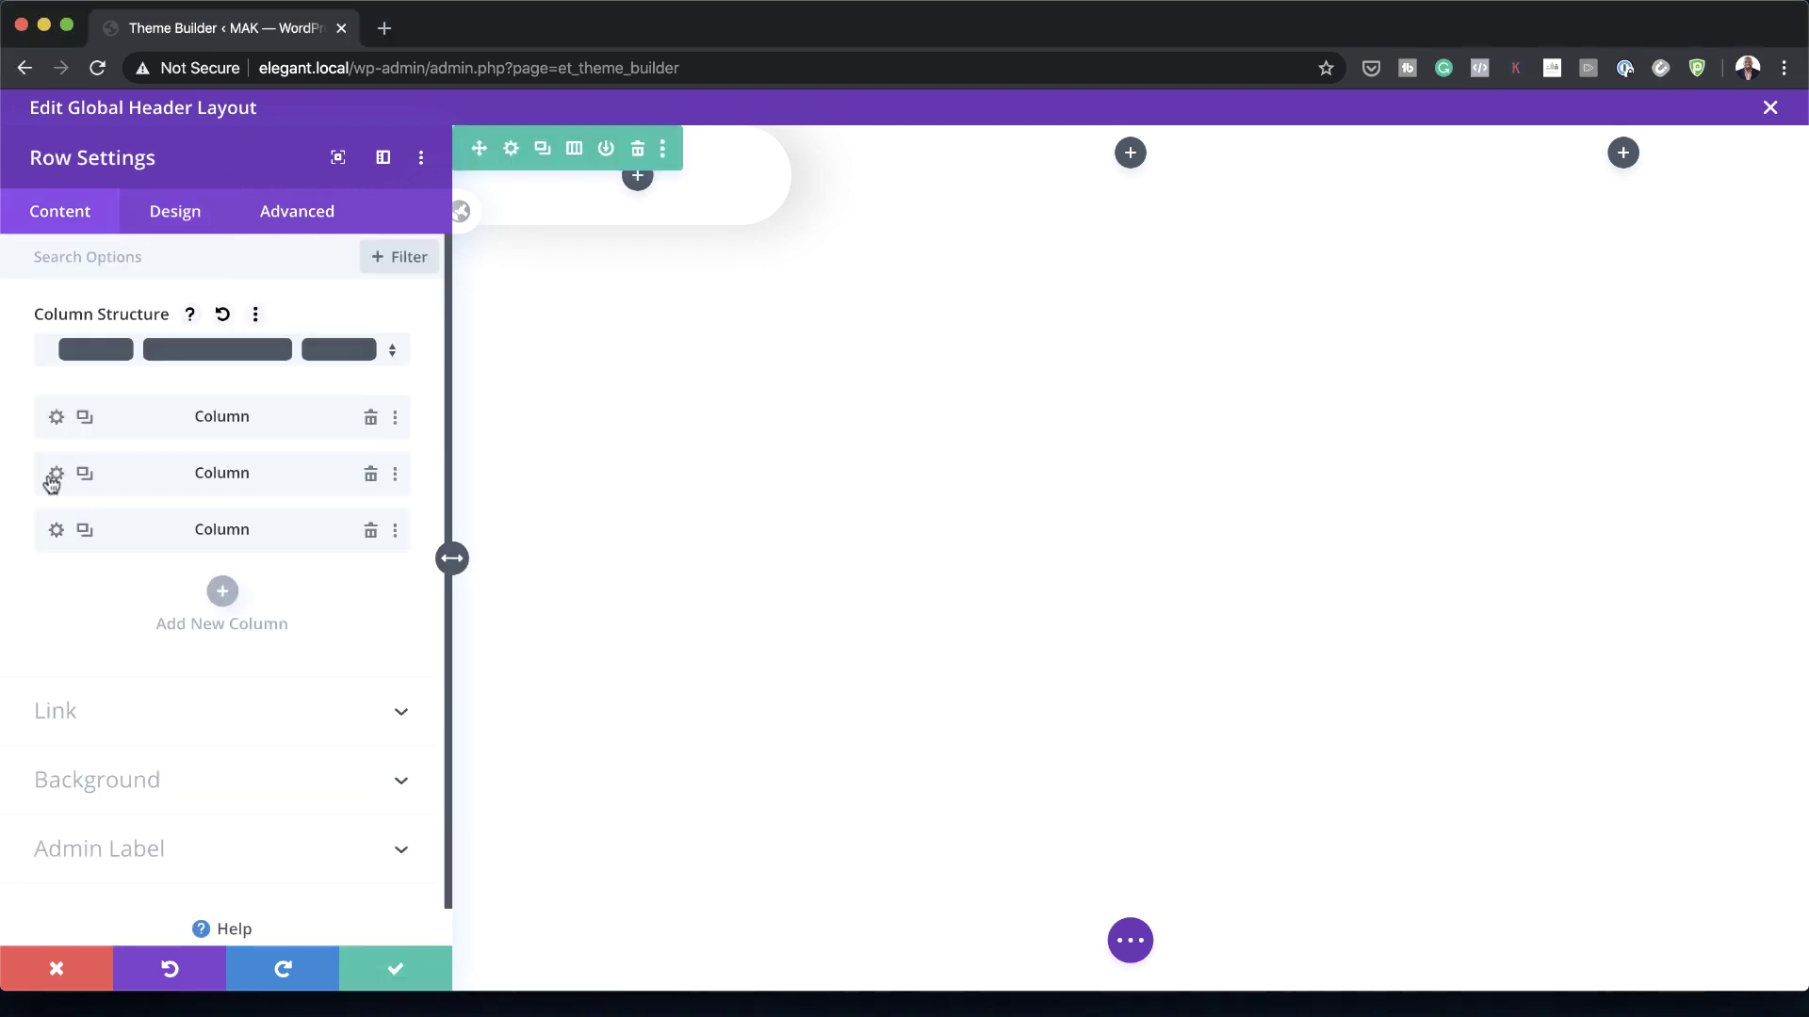
Step: Give the second column linked top and bottom padding of 20px and save its settings
left_click(56, 476)
left_click(174, 211)
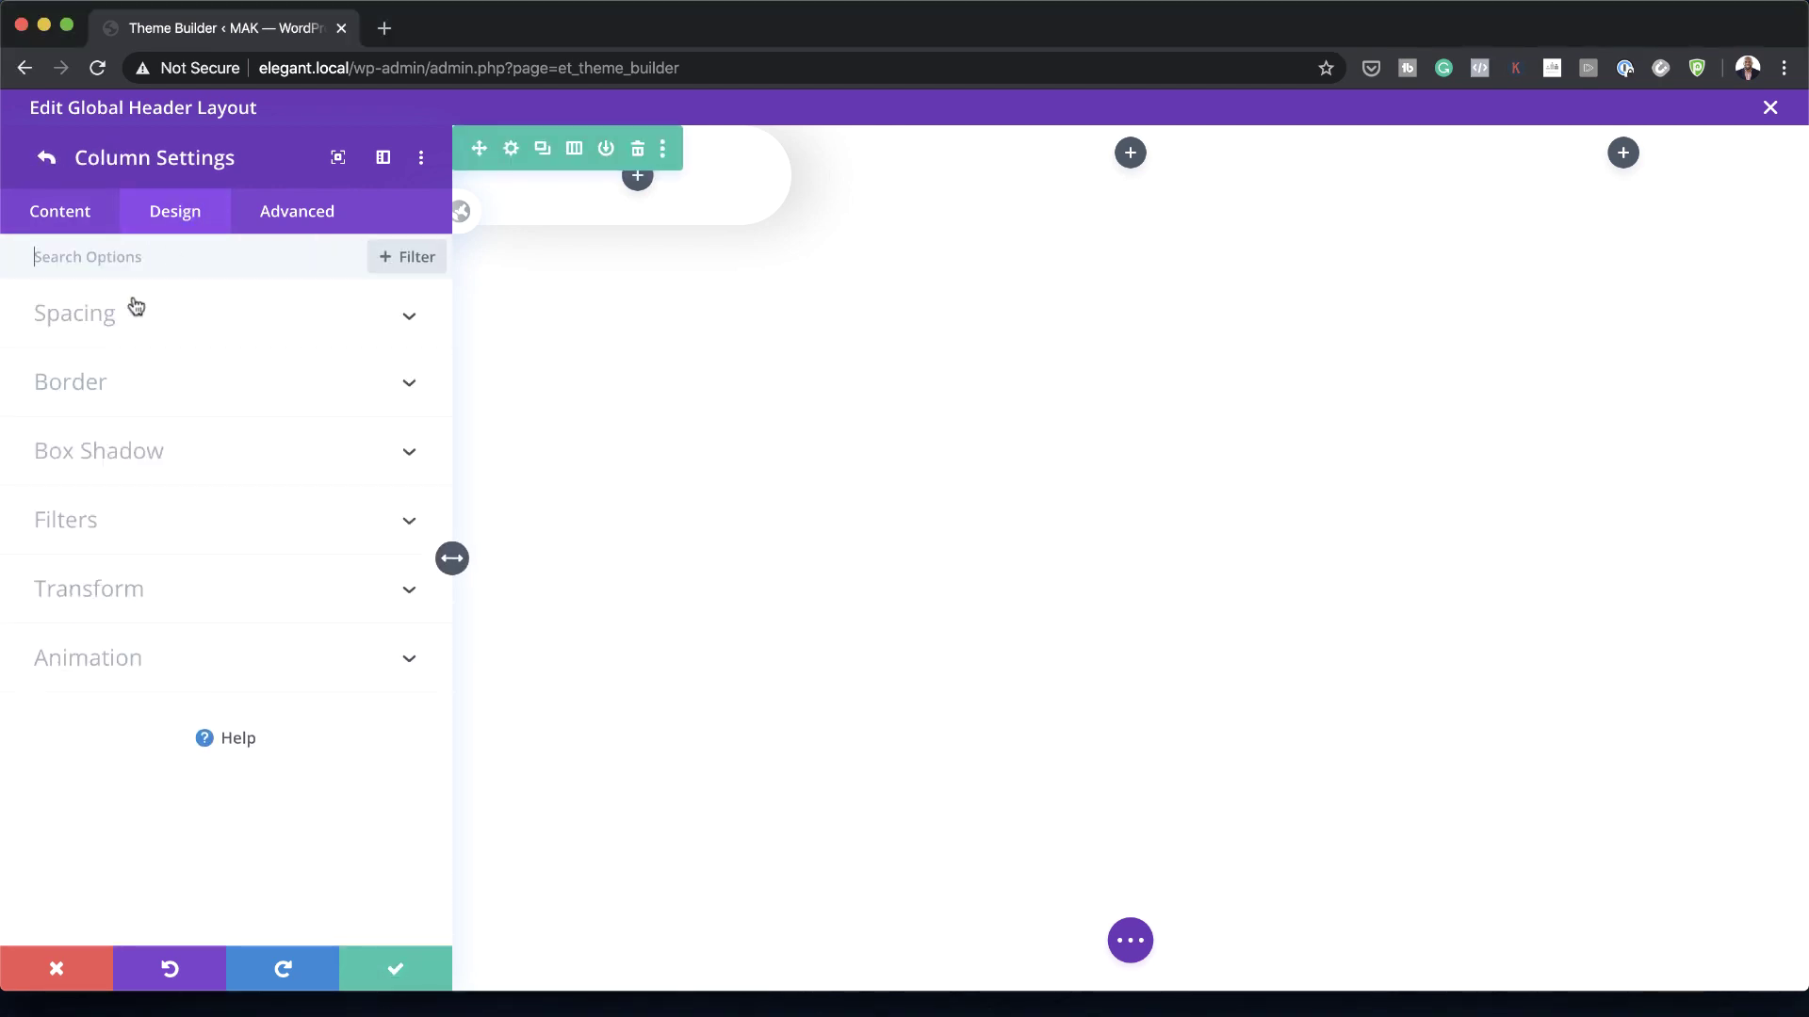
left_click(106, 321)
left_click(66, 393)
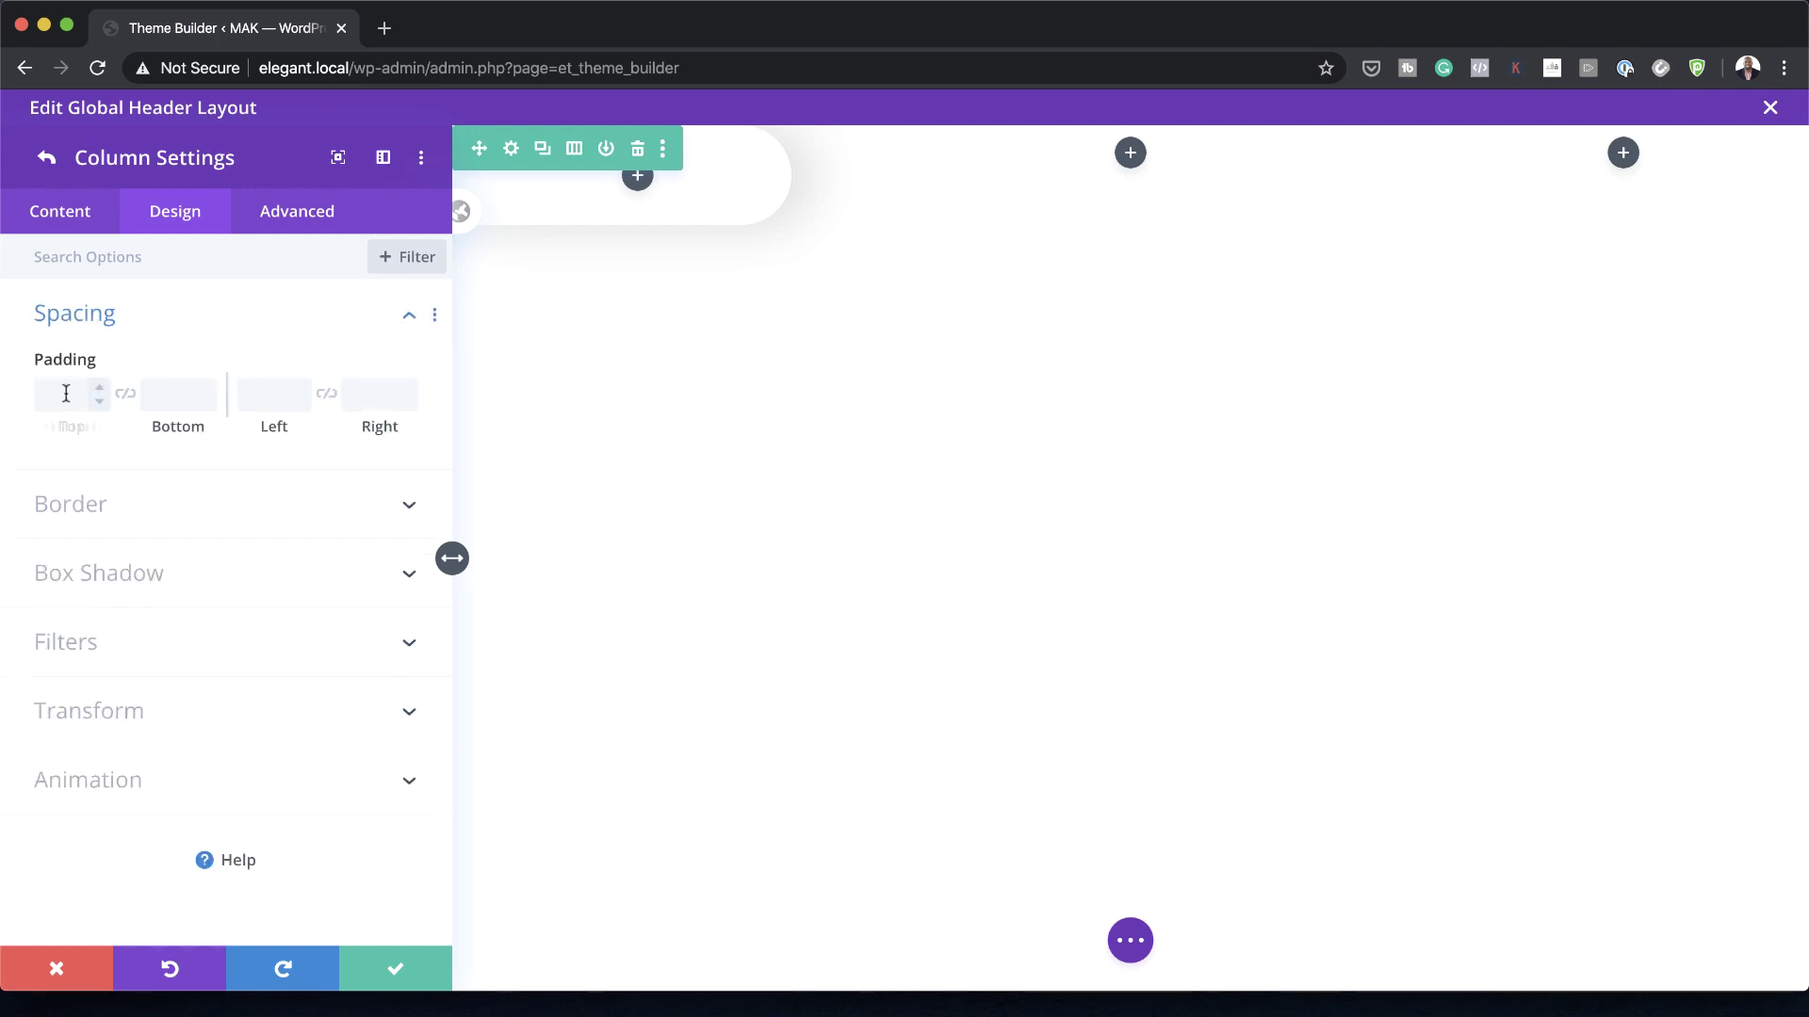
type("20px")
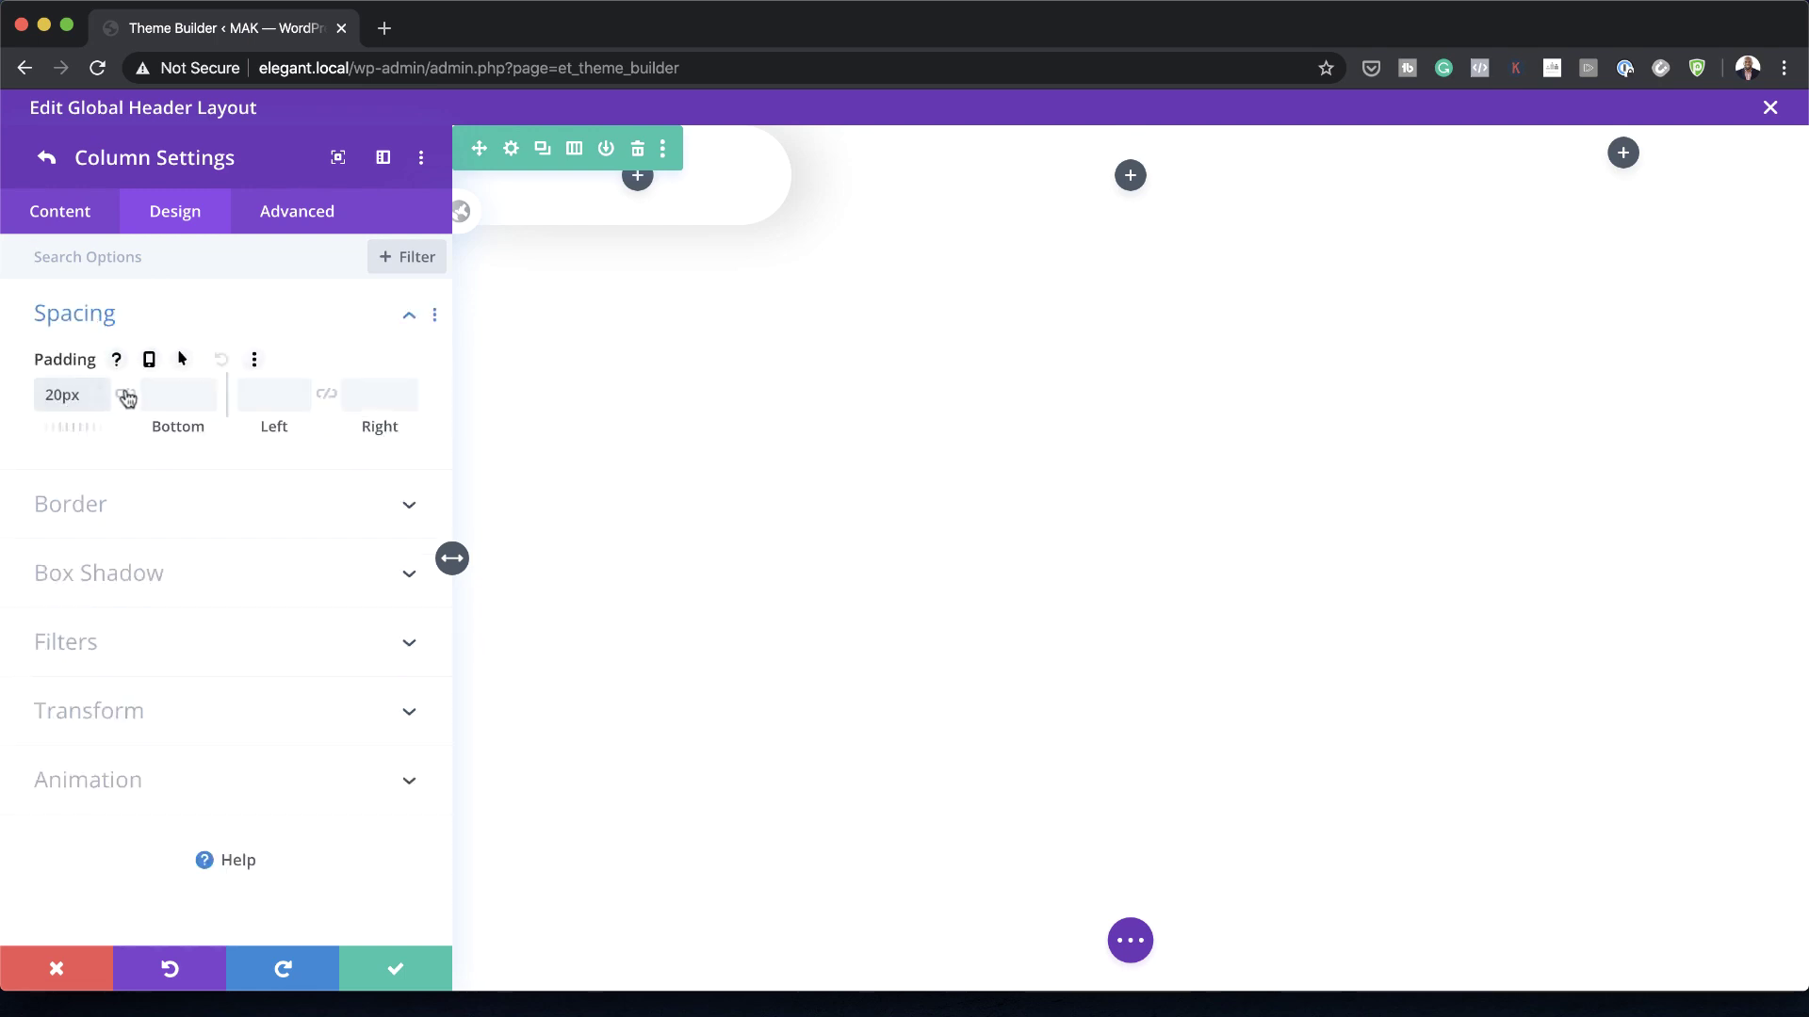
left_click(126, 393)
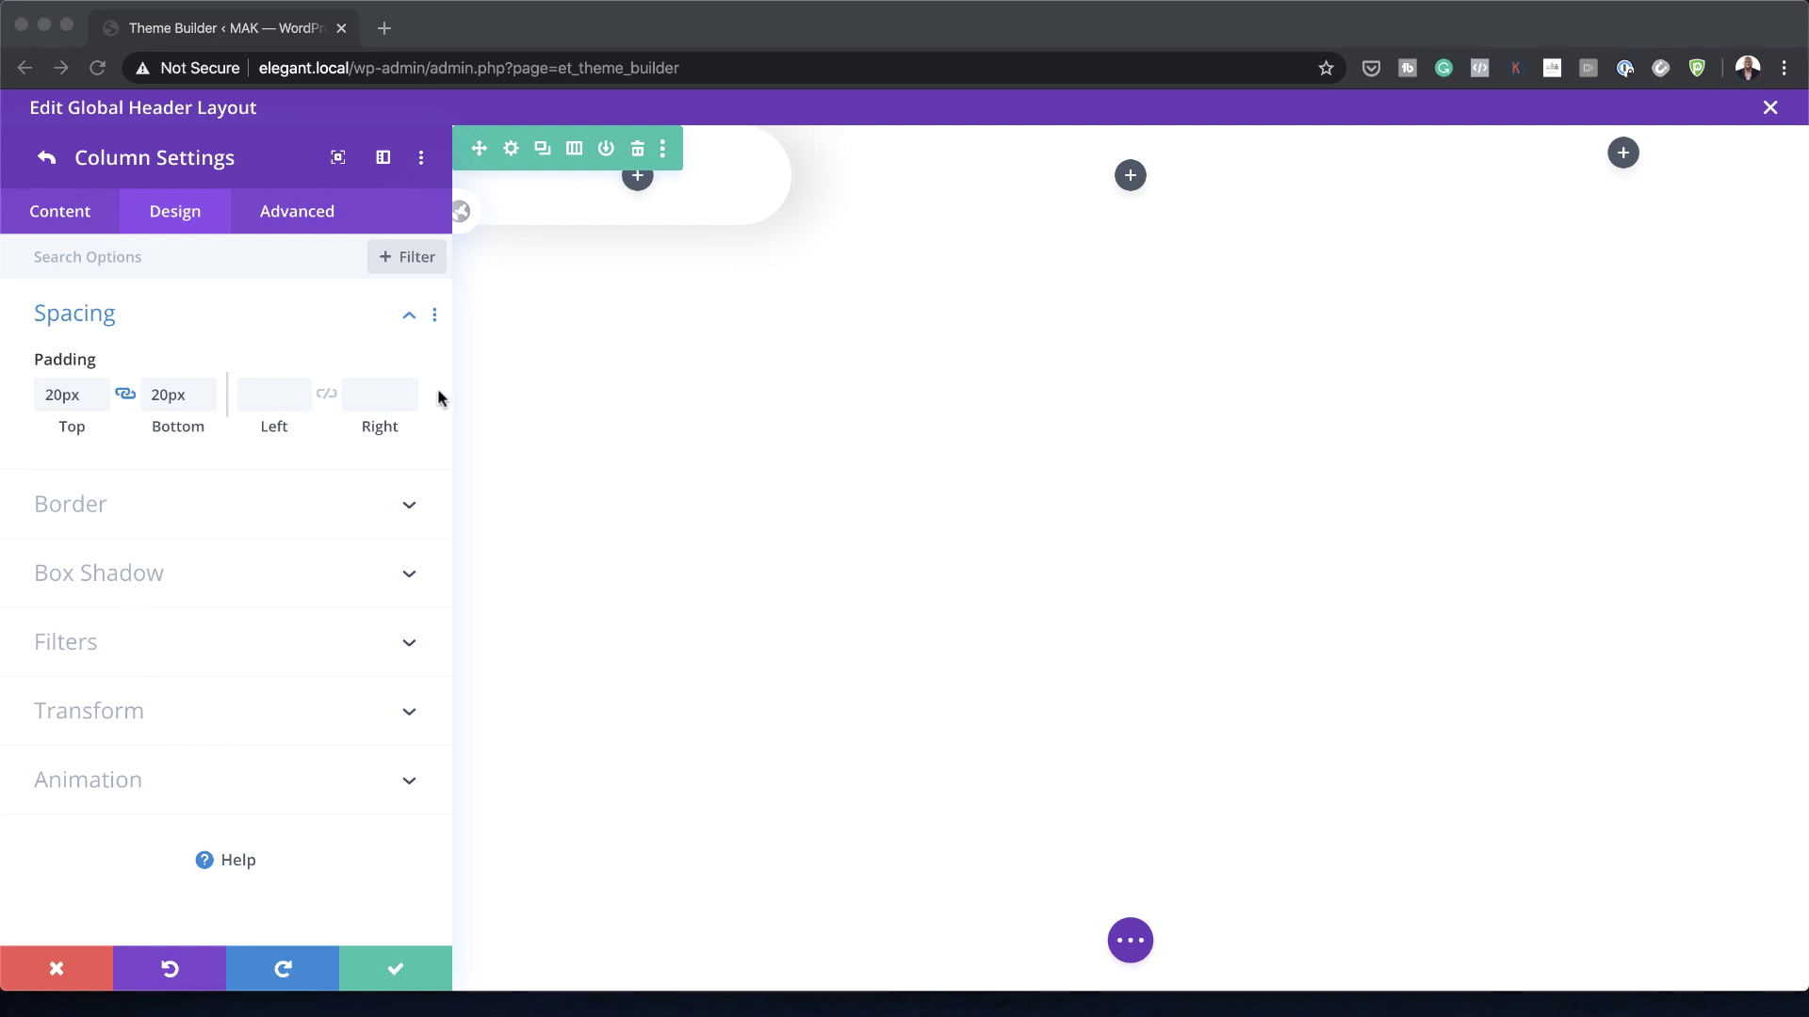
left_click(420, 976)
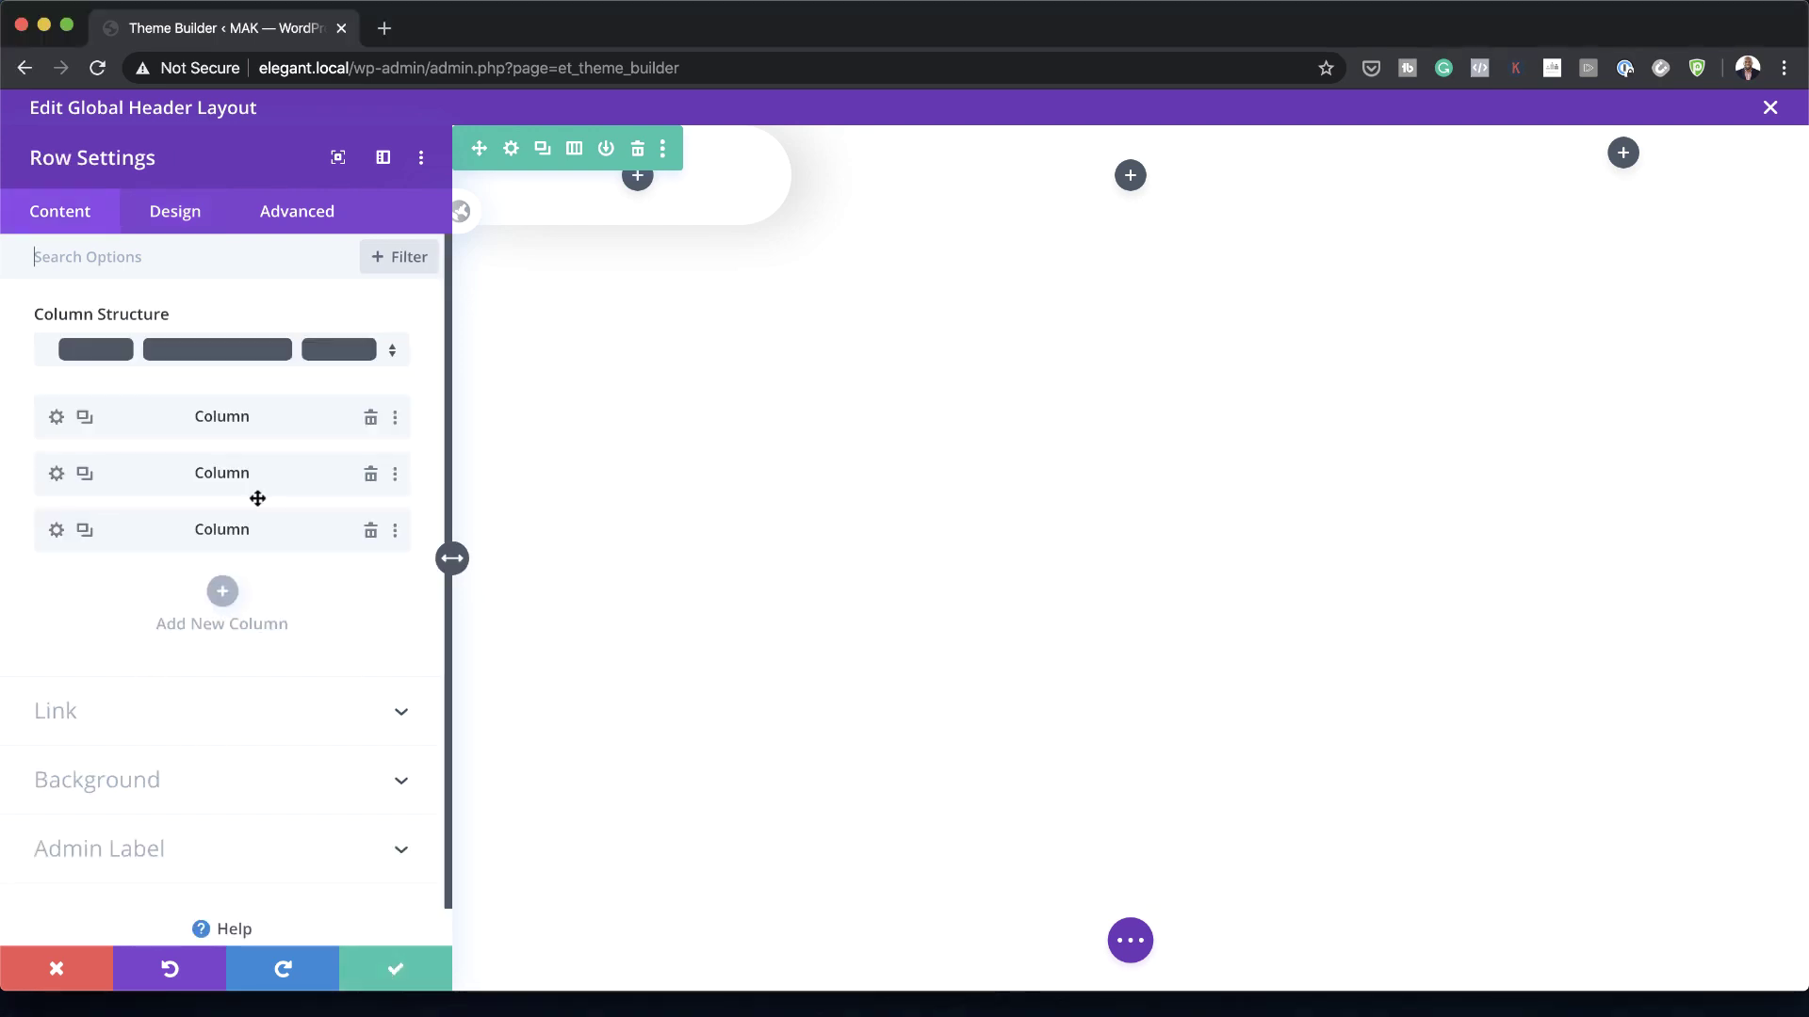
Step: Add a background gradient to the third column running from #29c4a9 to #abe02f
left_click(57, 531)
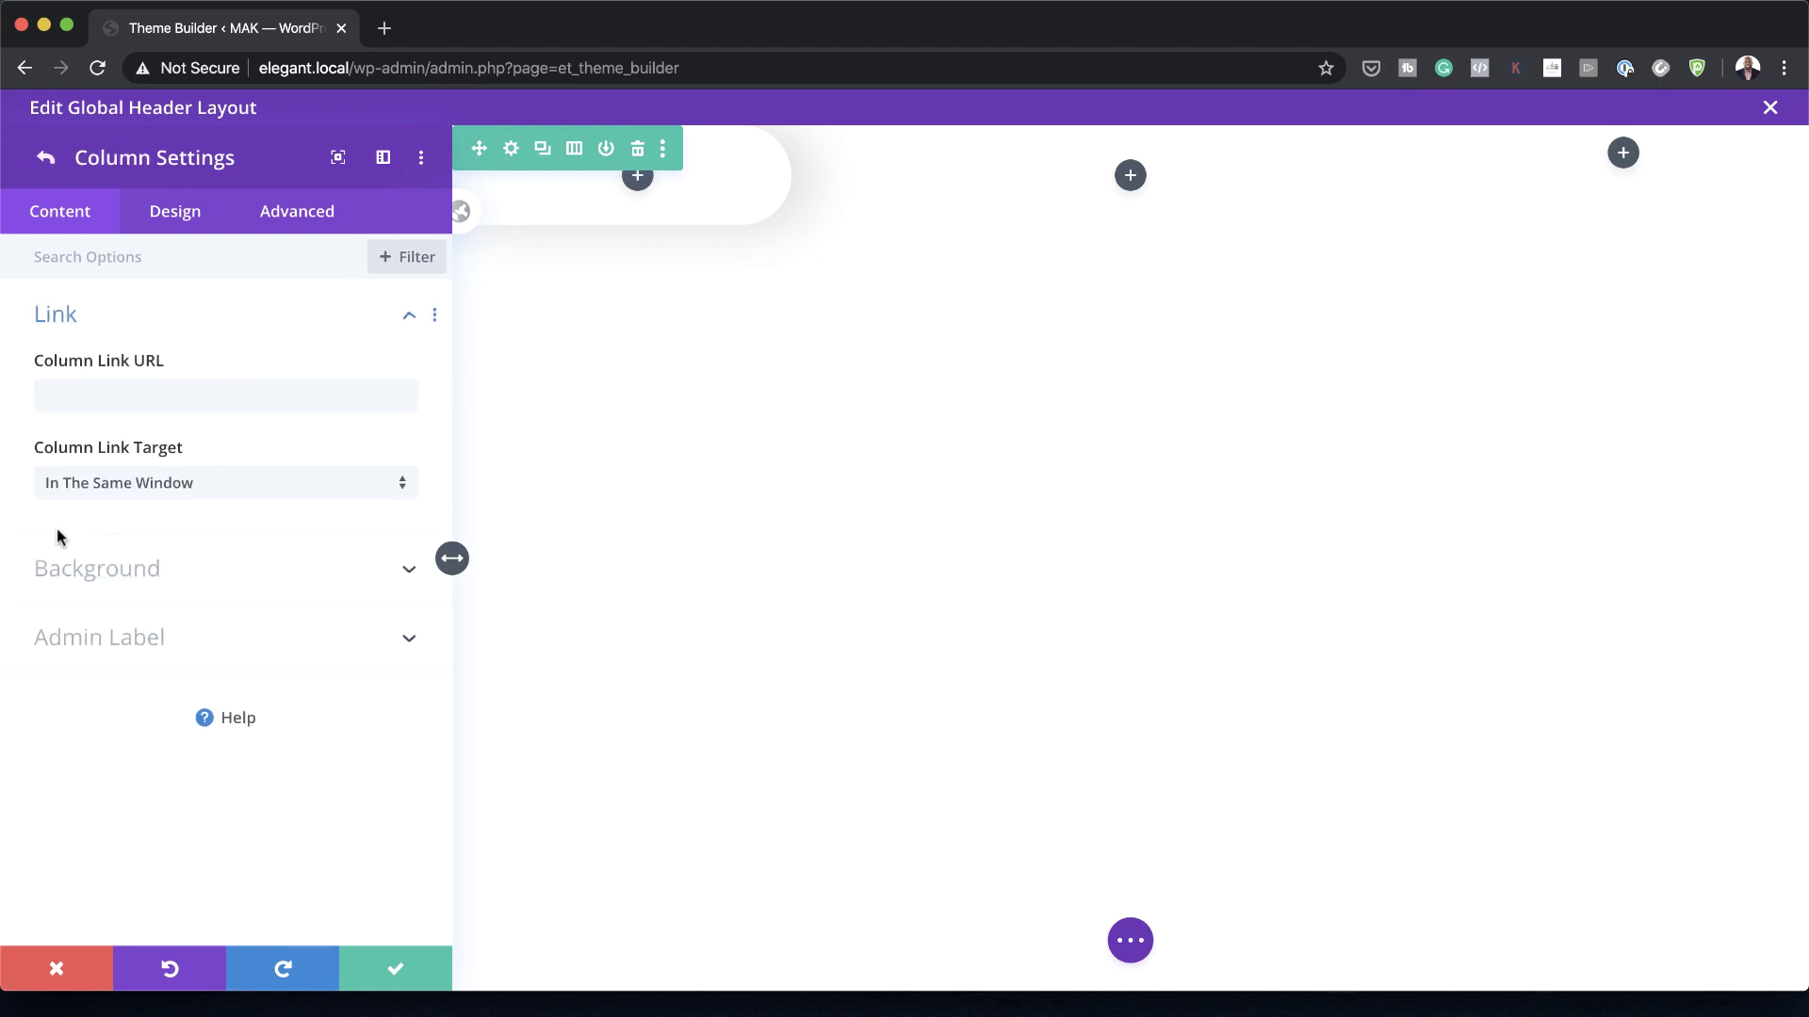
left_click(133, 570)
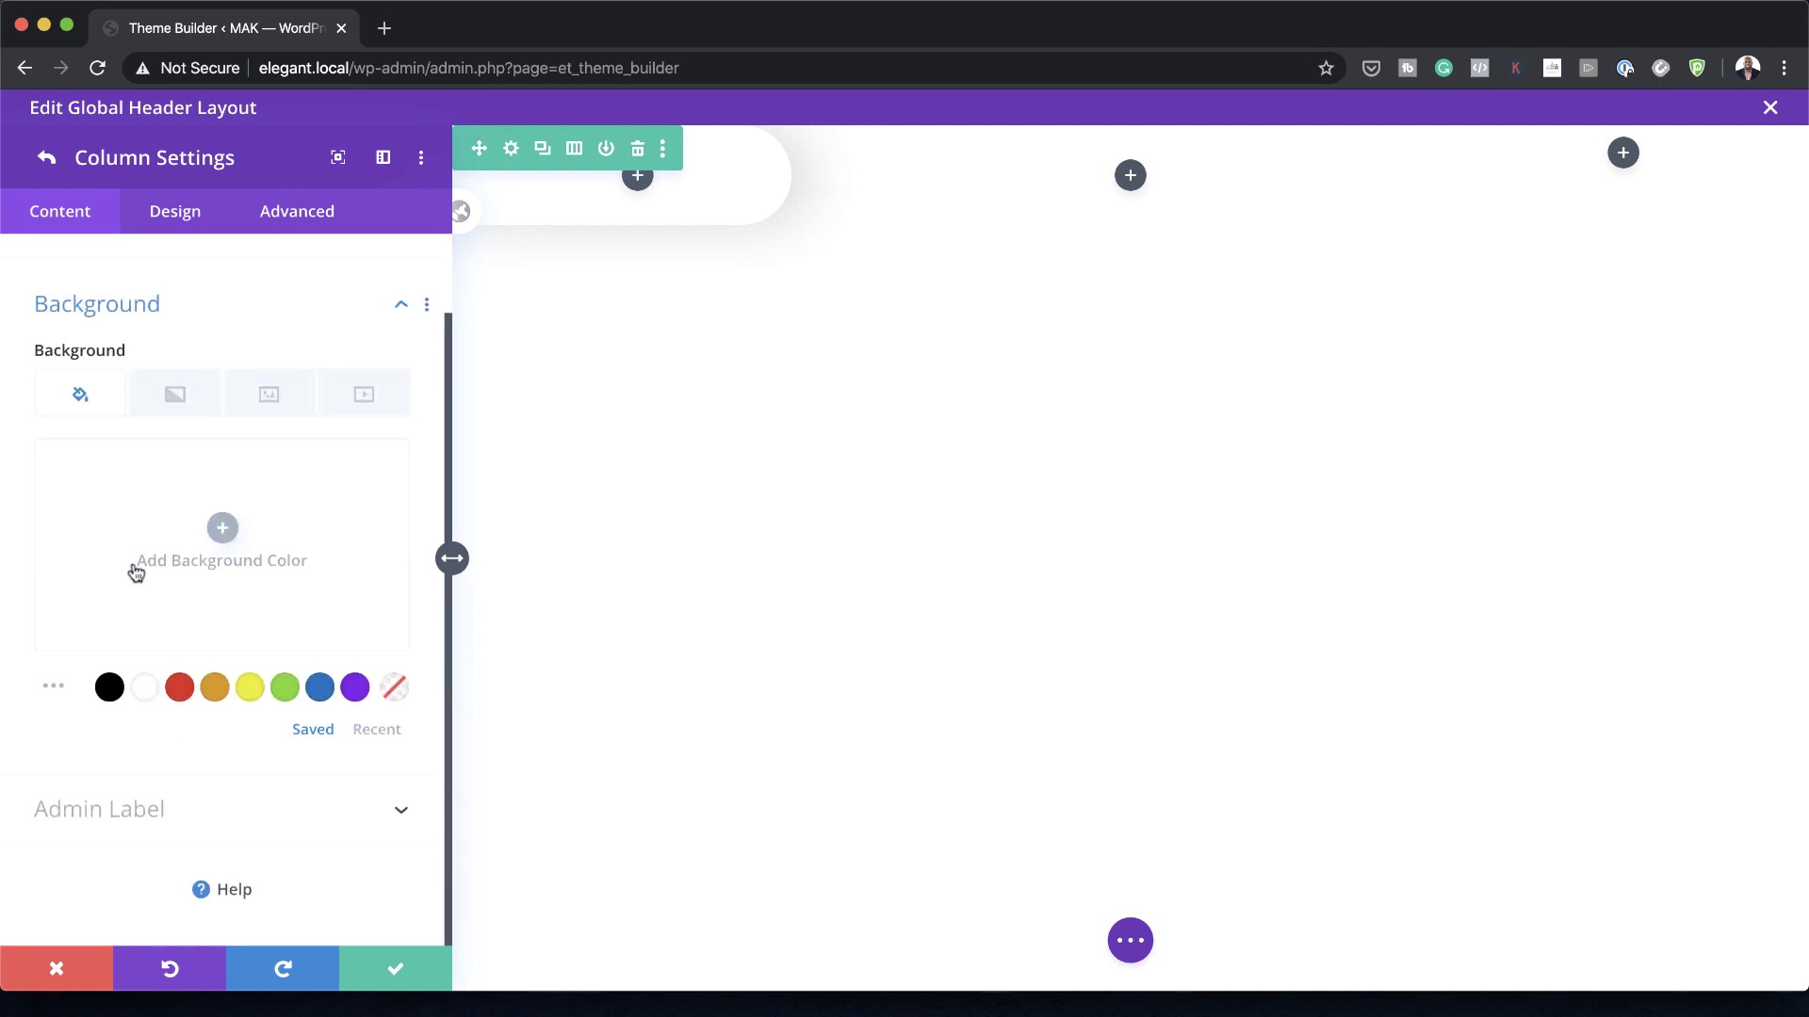
left_click(191, 403)
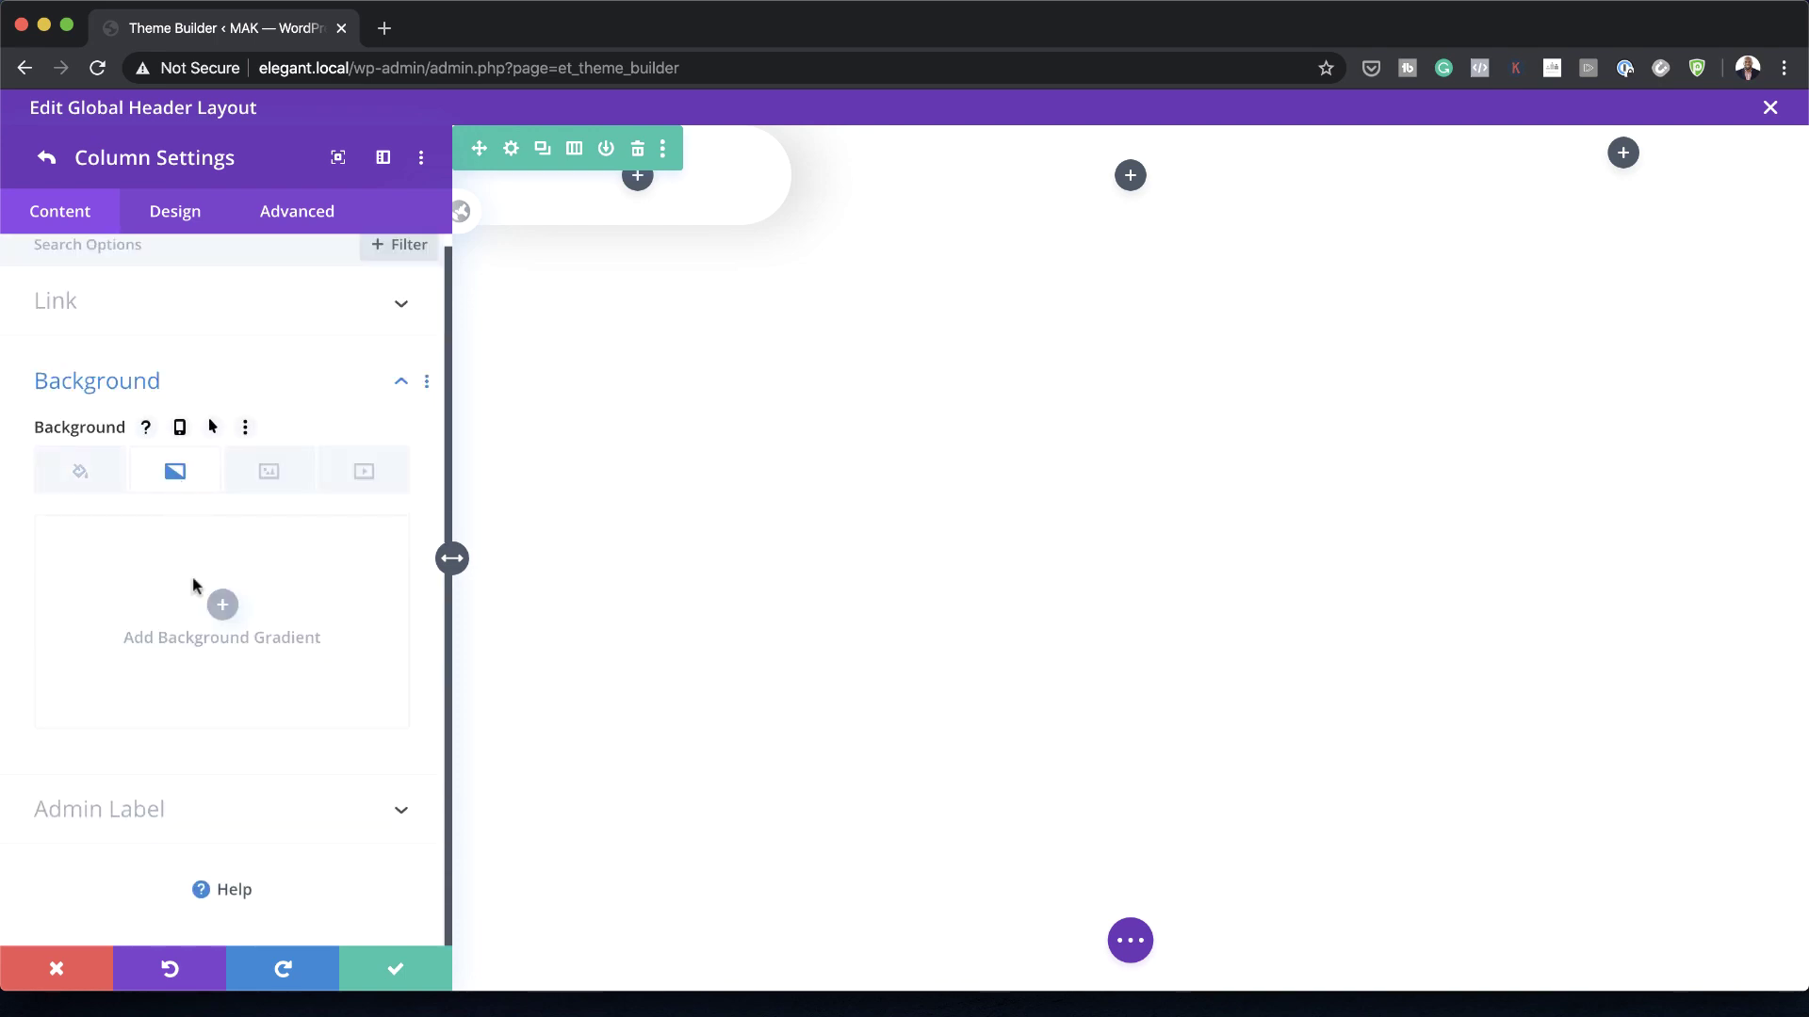
left_click(222, 605)
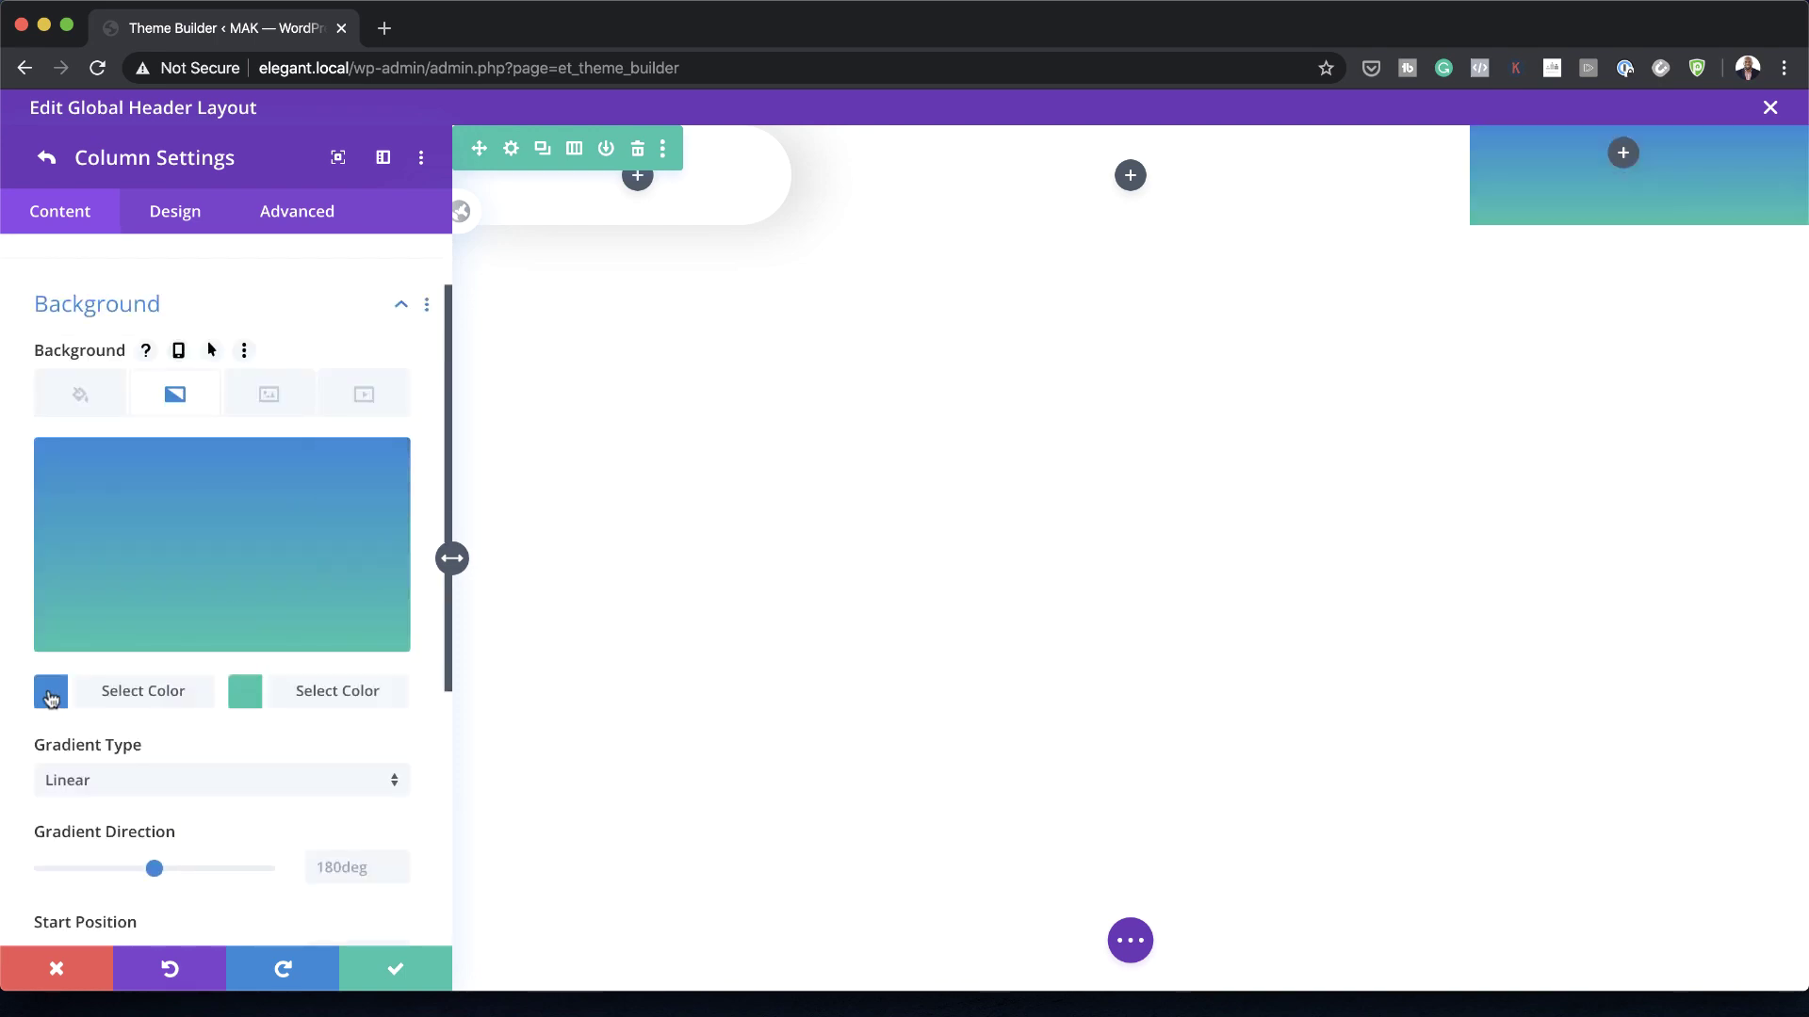
left_click(50, 694)
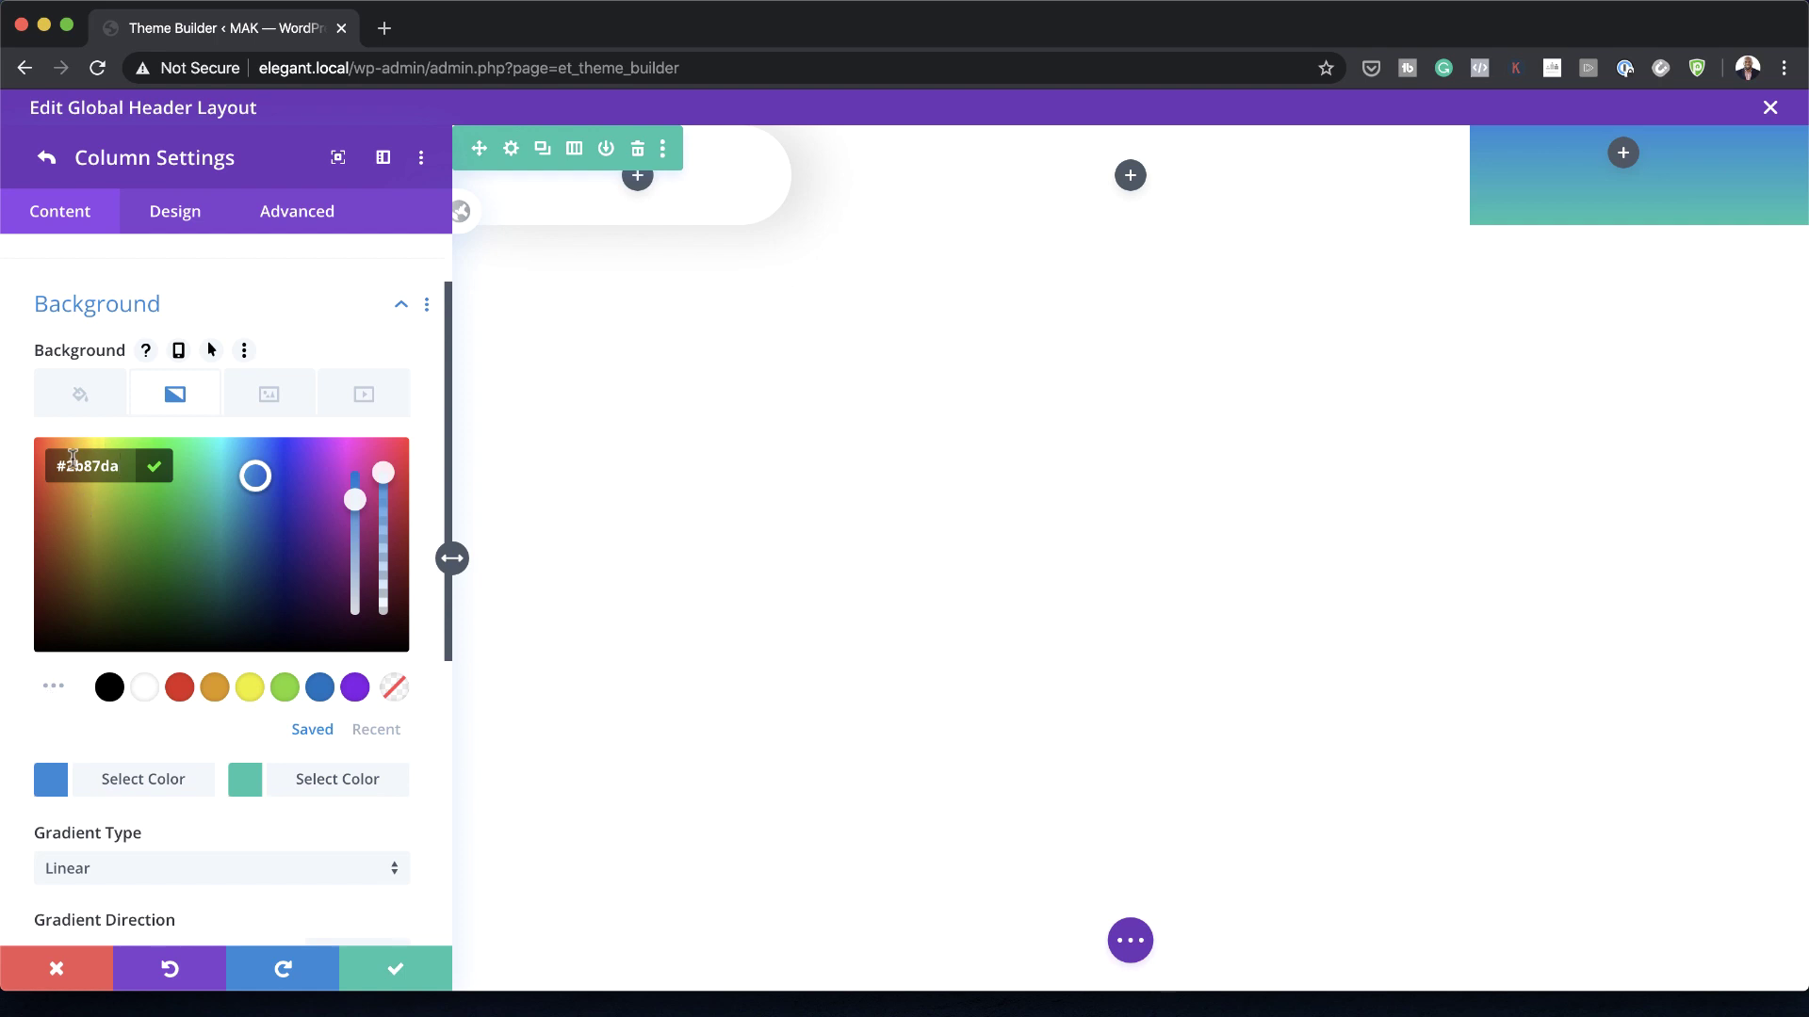
left_click_drag(73, 459, 94, 461)
type("29c4a9")
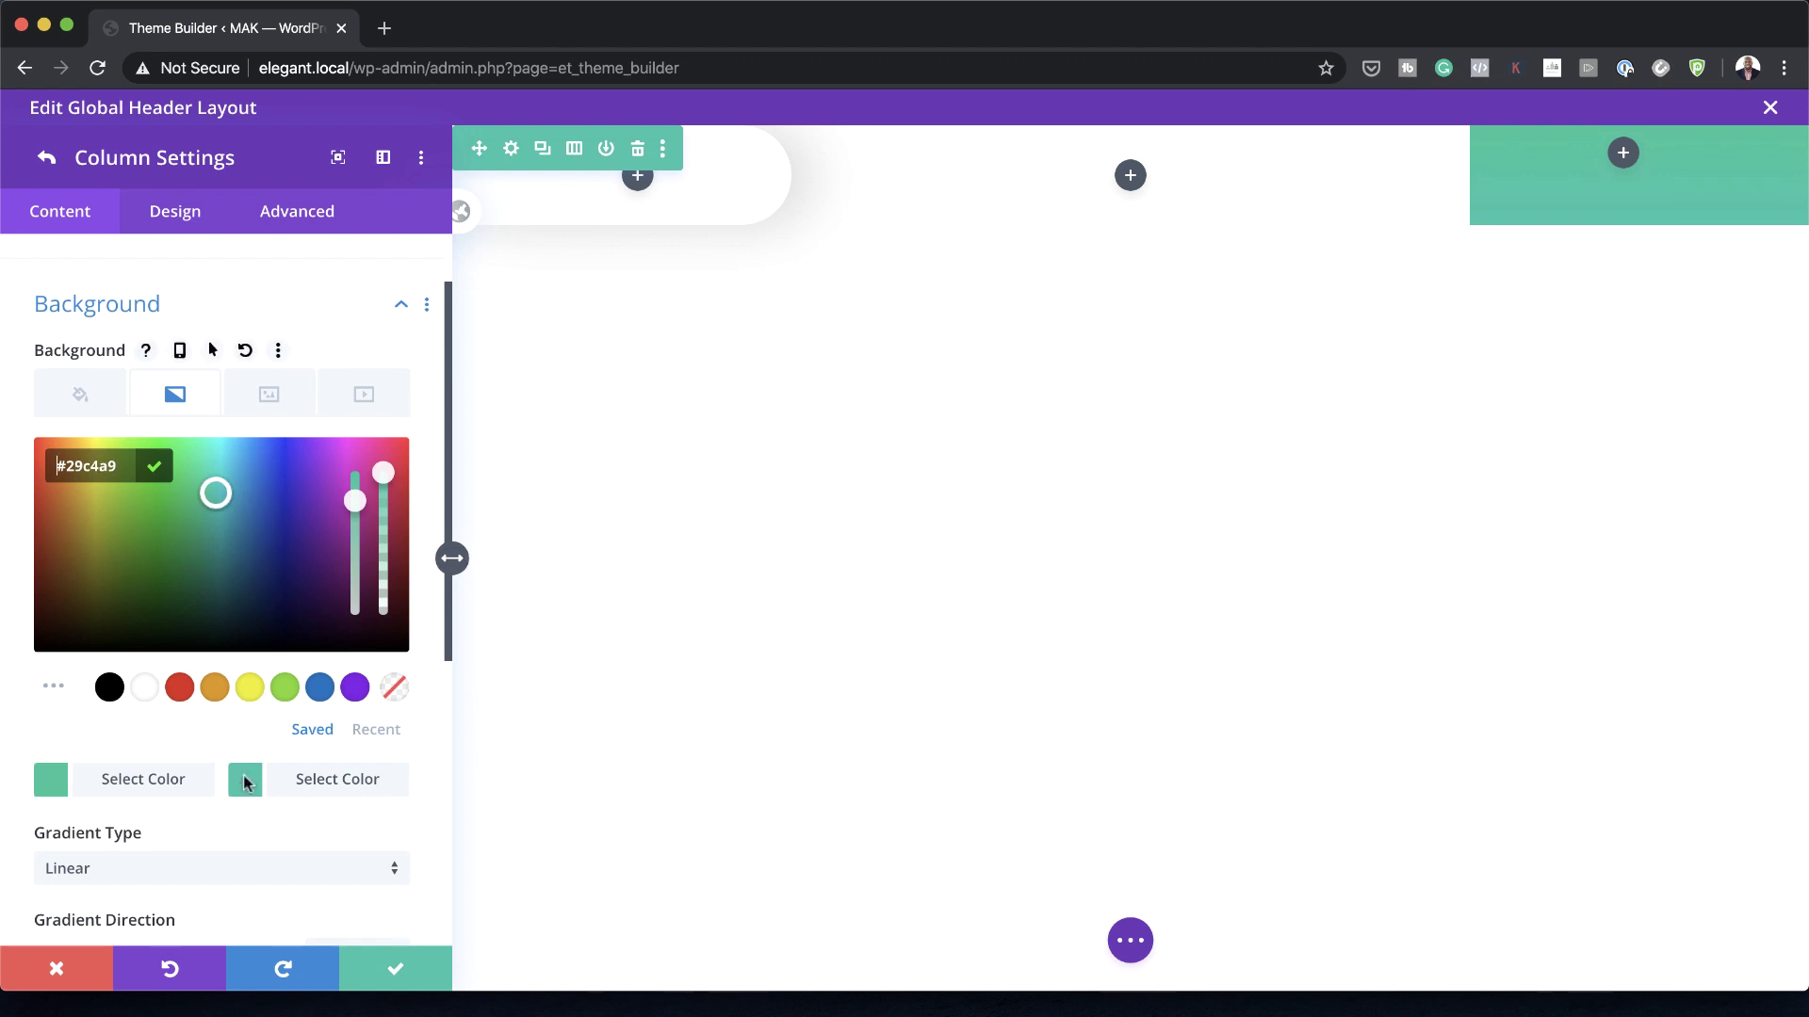
left_click(244, 783)
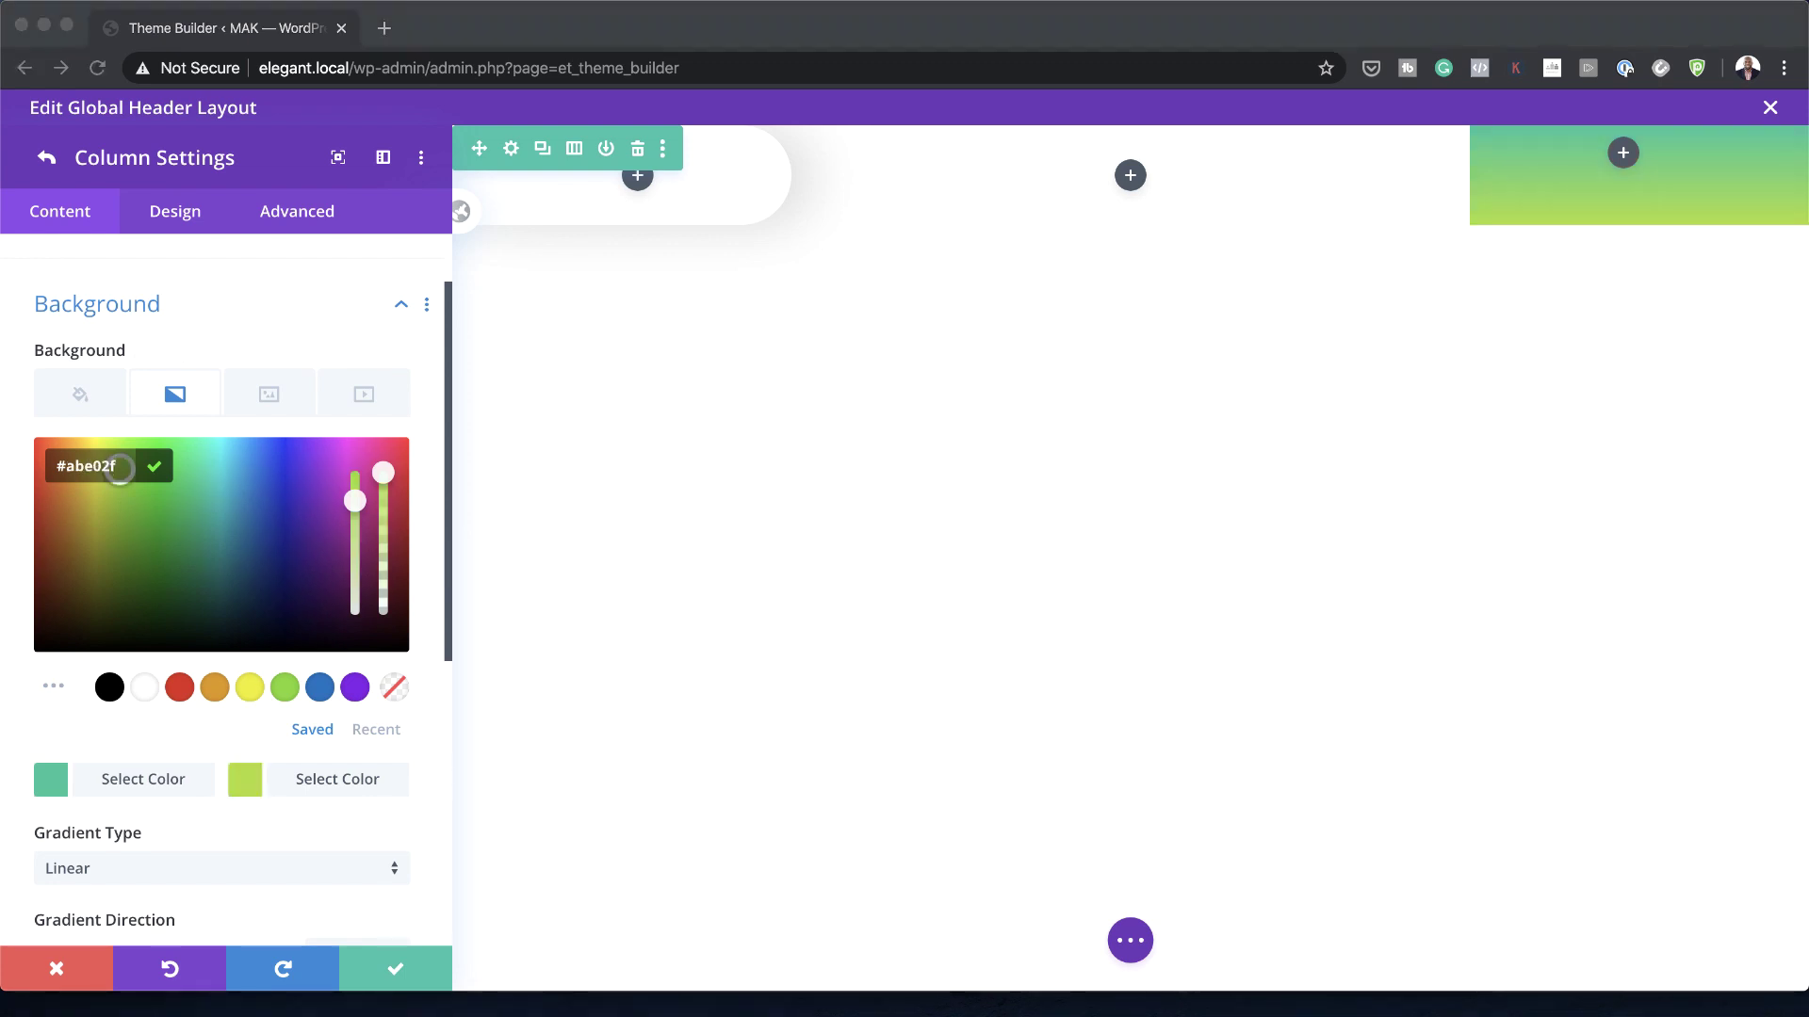
Step: Set the third column's linear gradient direction to 116deg
scroll(386, 748, "down", 2)
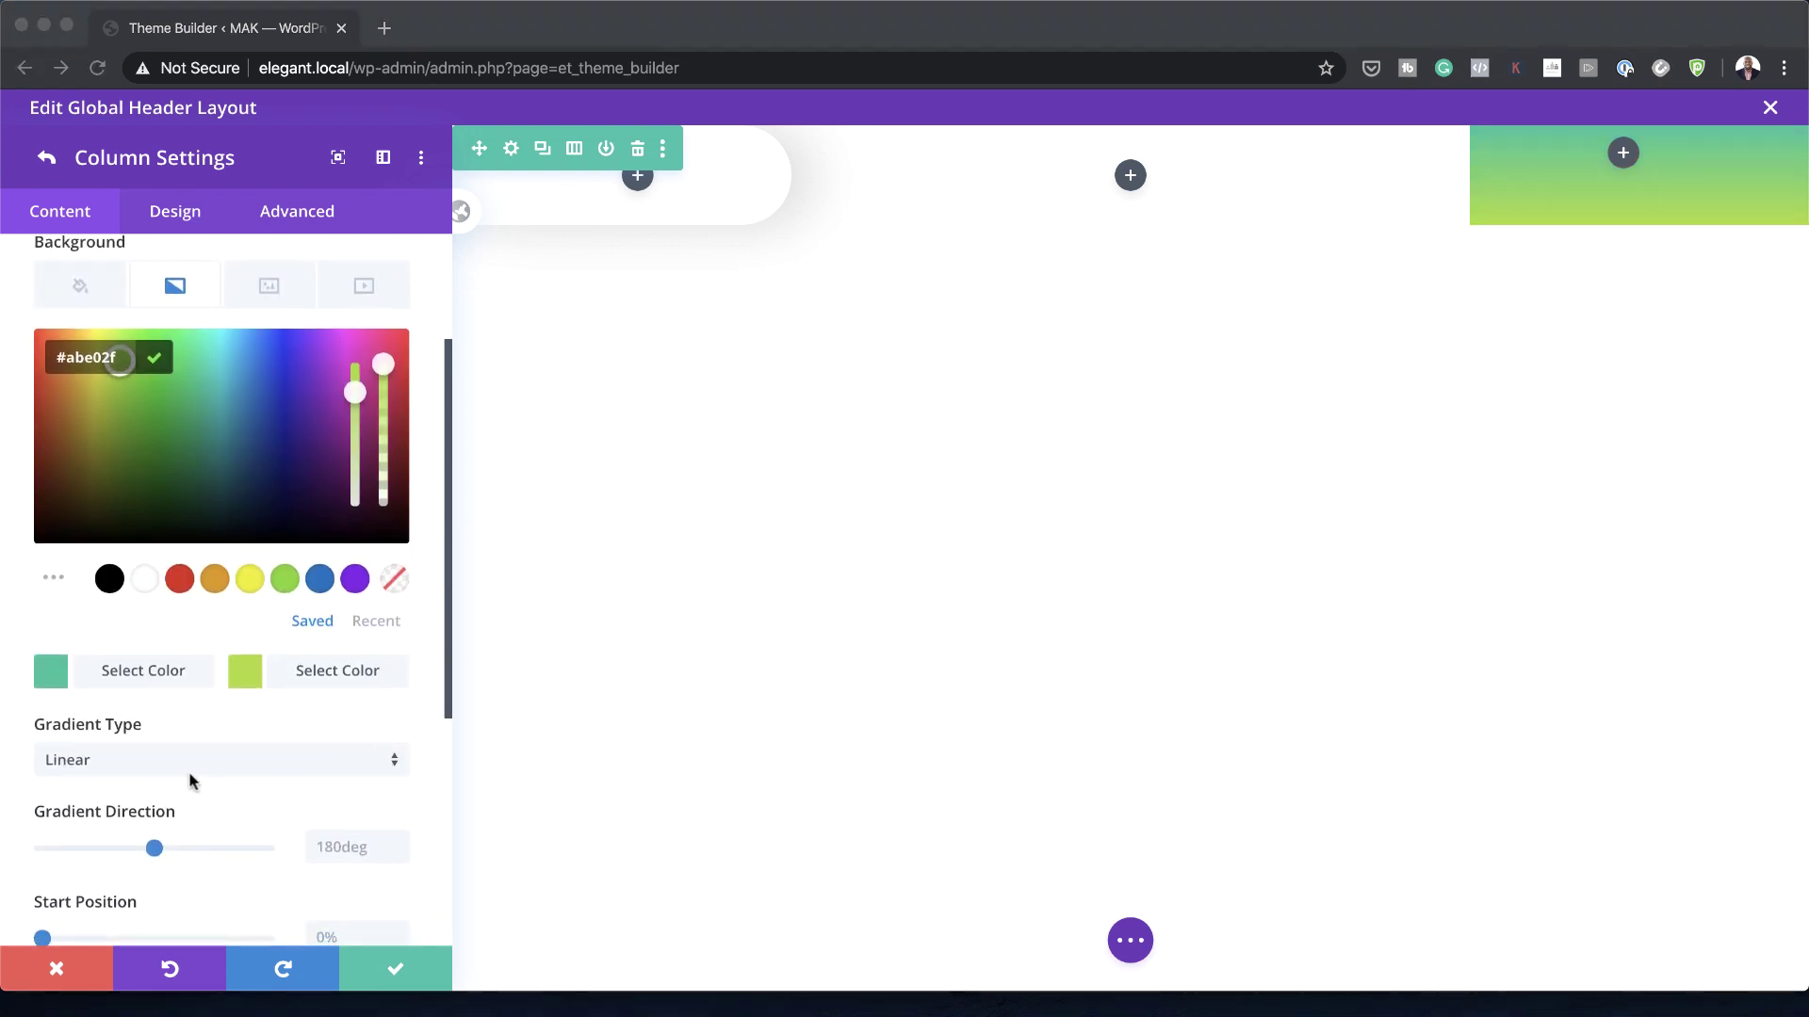
scroll(277, 772, "down", 1)
left_click(331, 794)
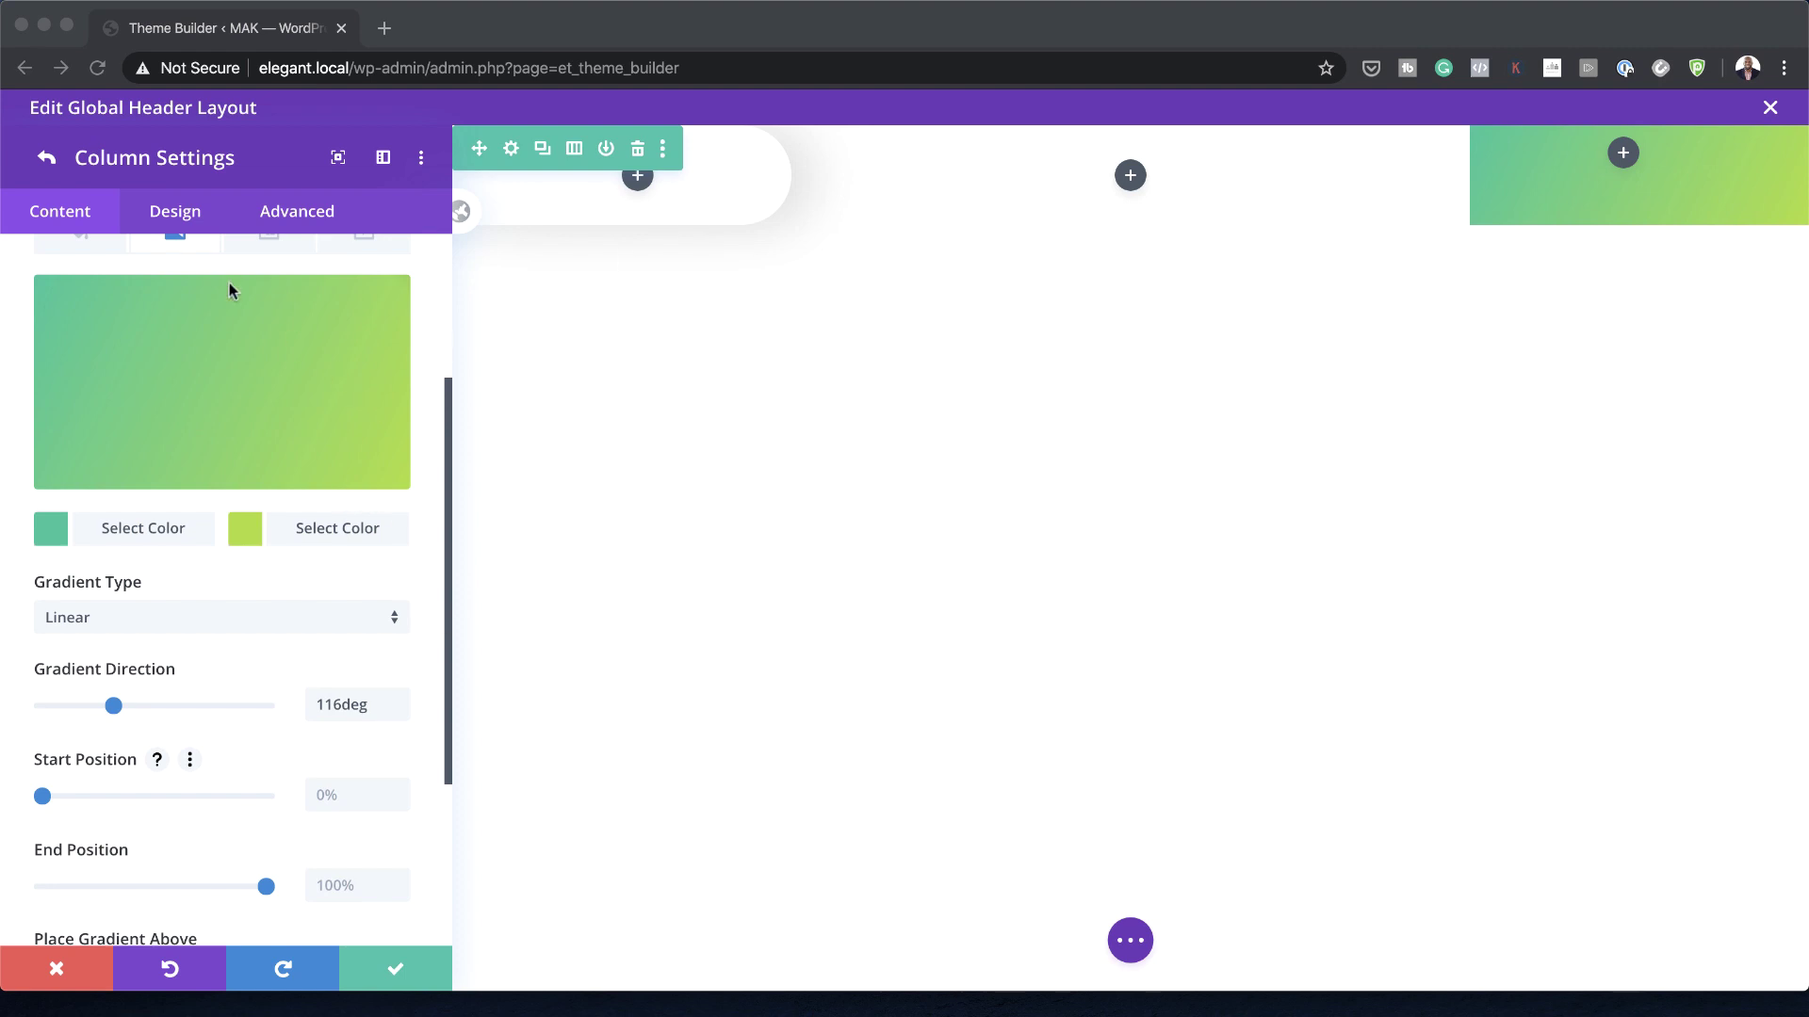
Step: Set the third column's top and bottom padding to 20px, with both values linked
left_click(187, 216)
left_click(109, 319)
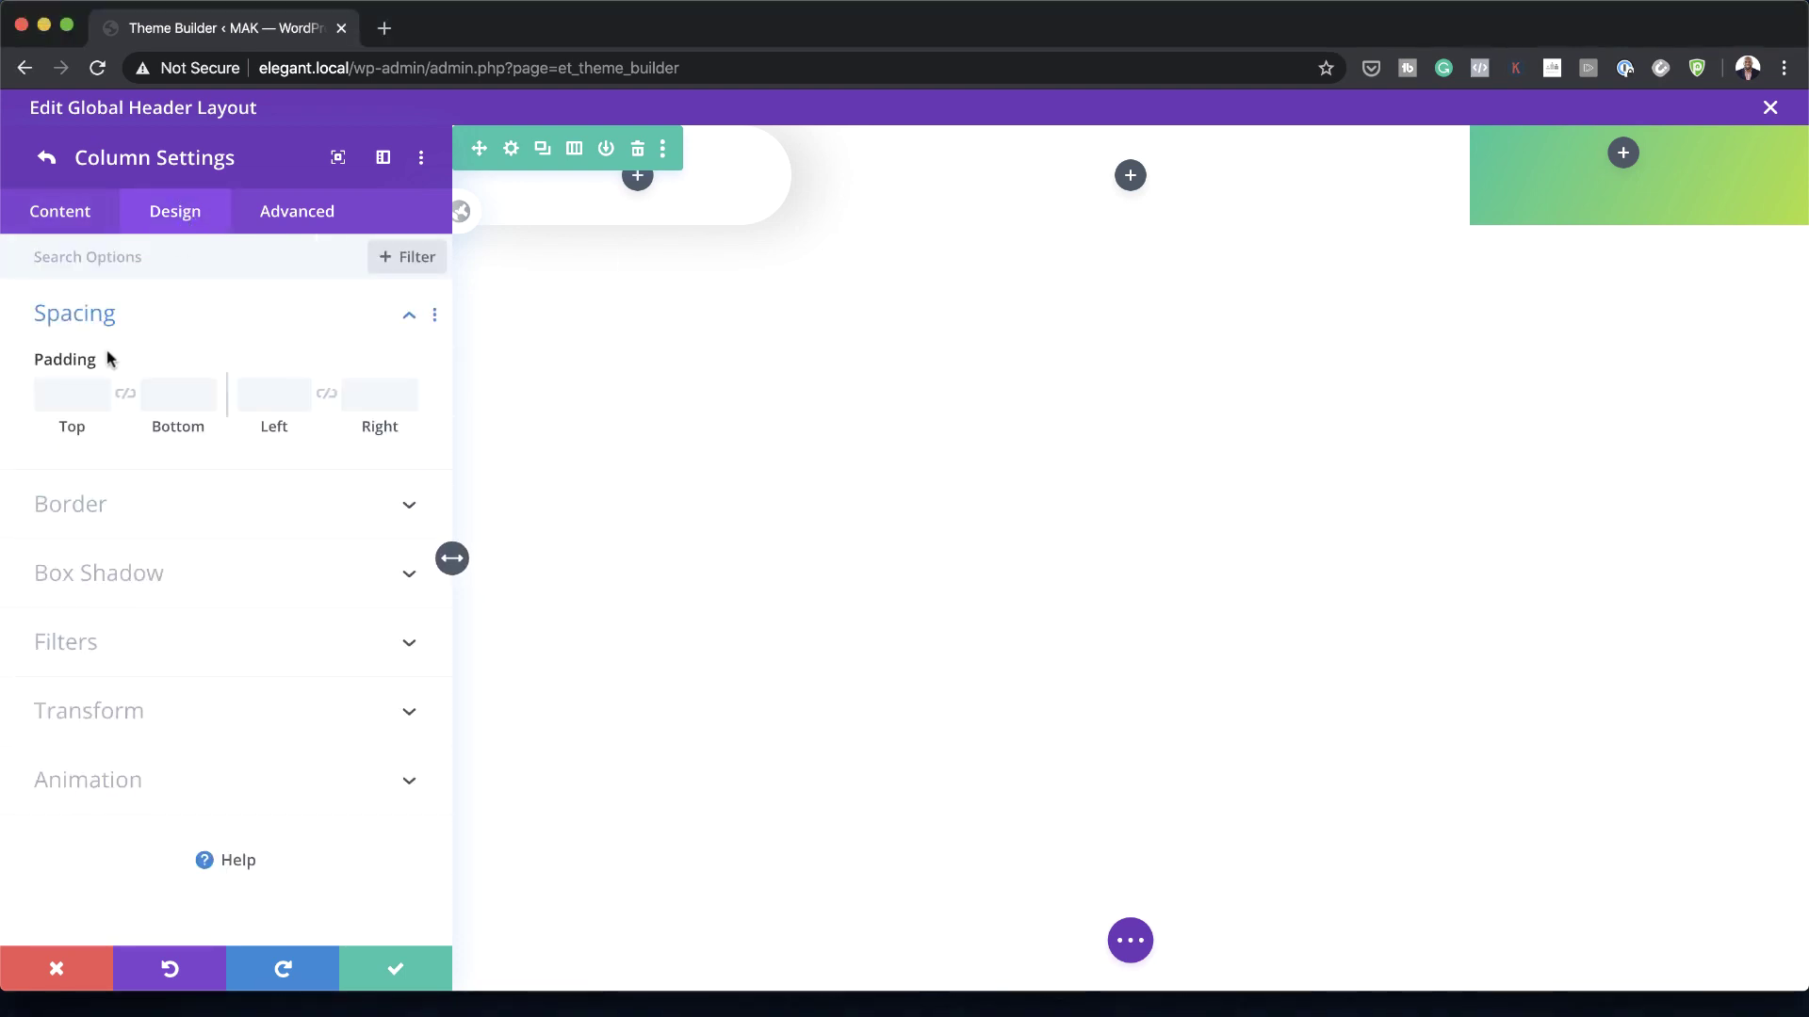
left_click(75, 390)
type("20px")
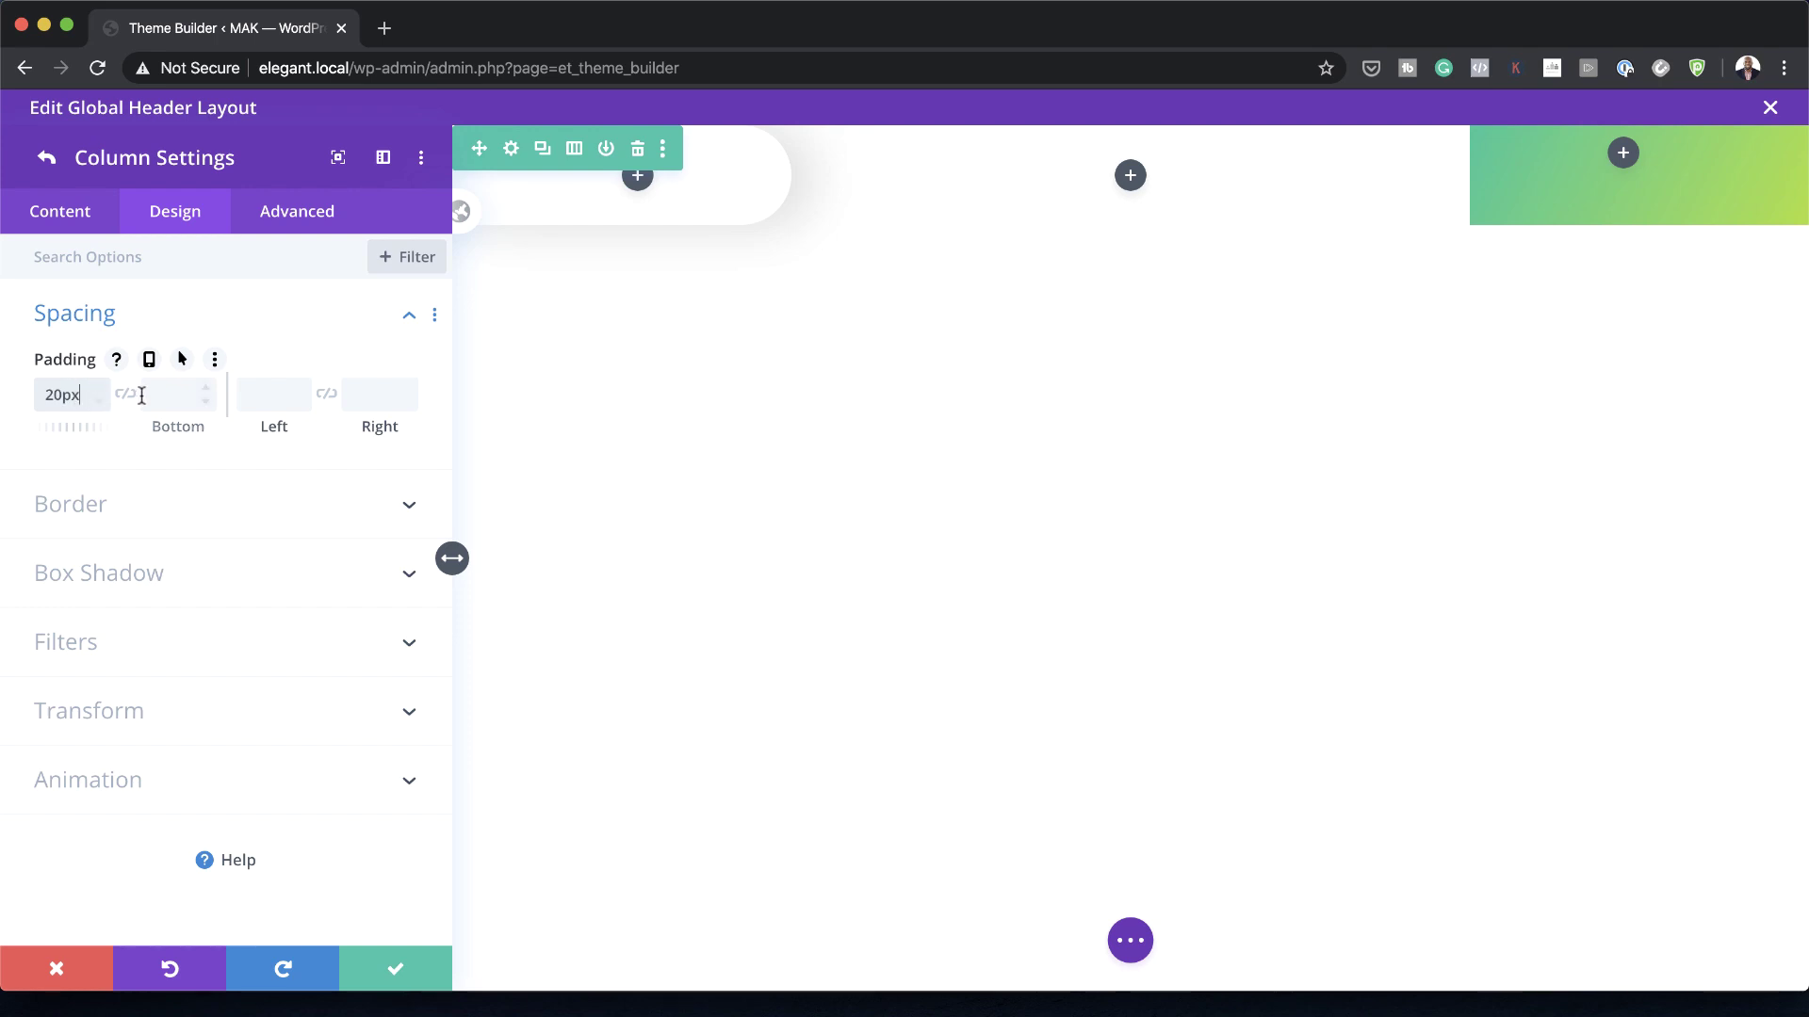
left_click(126, 394)
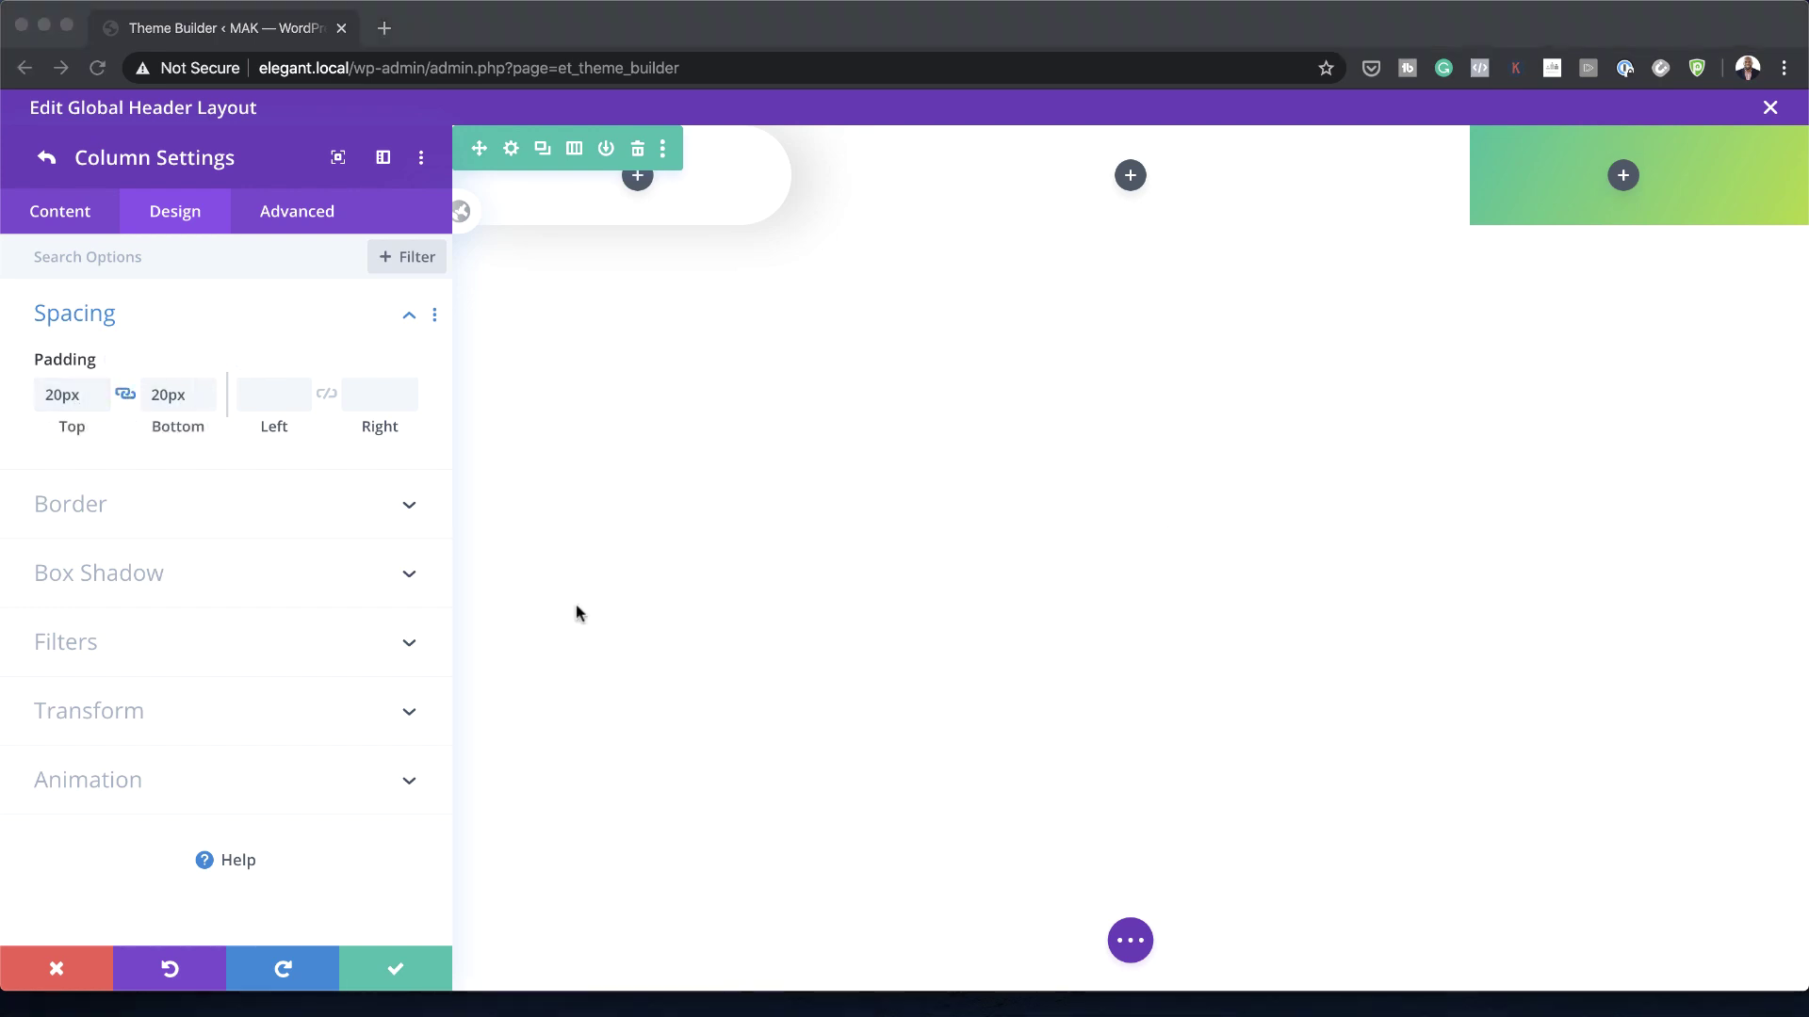
Step: Unlink the third column's rounded corners and set its top-left and bottom-left corners to 100px
left_click(189, 505)
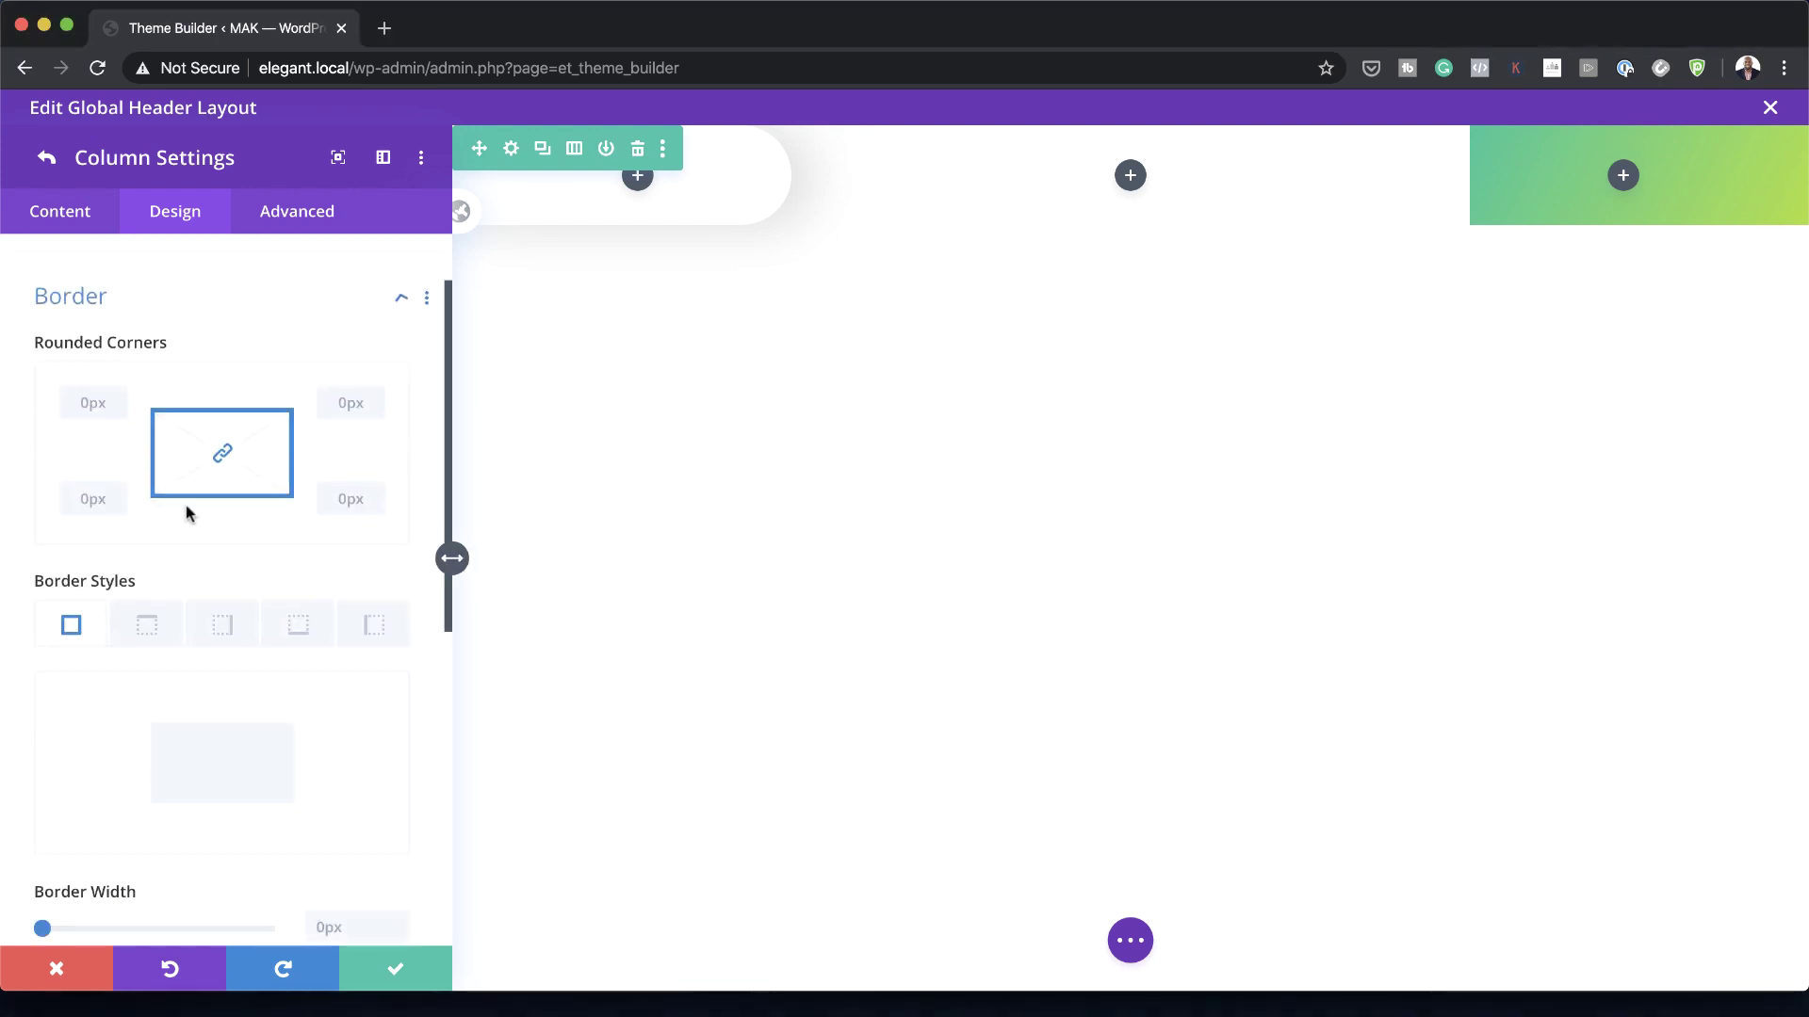
left_click(223, 426)
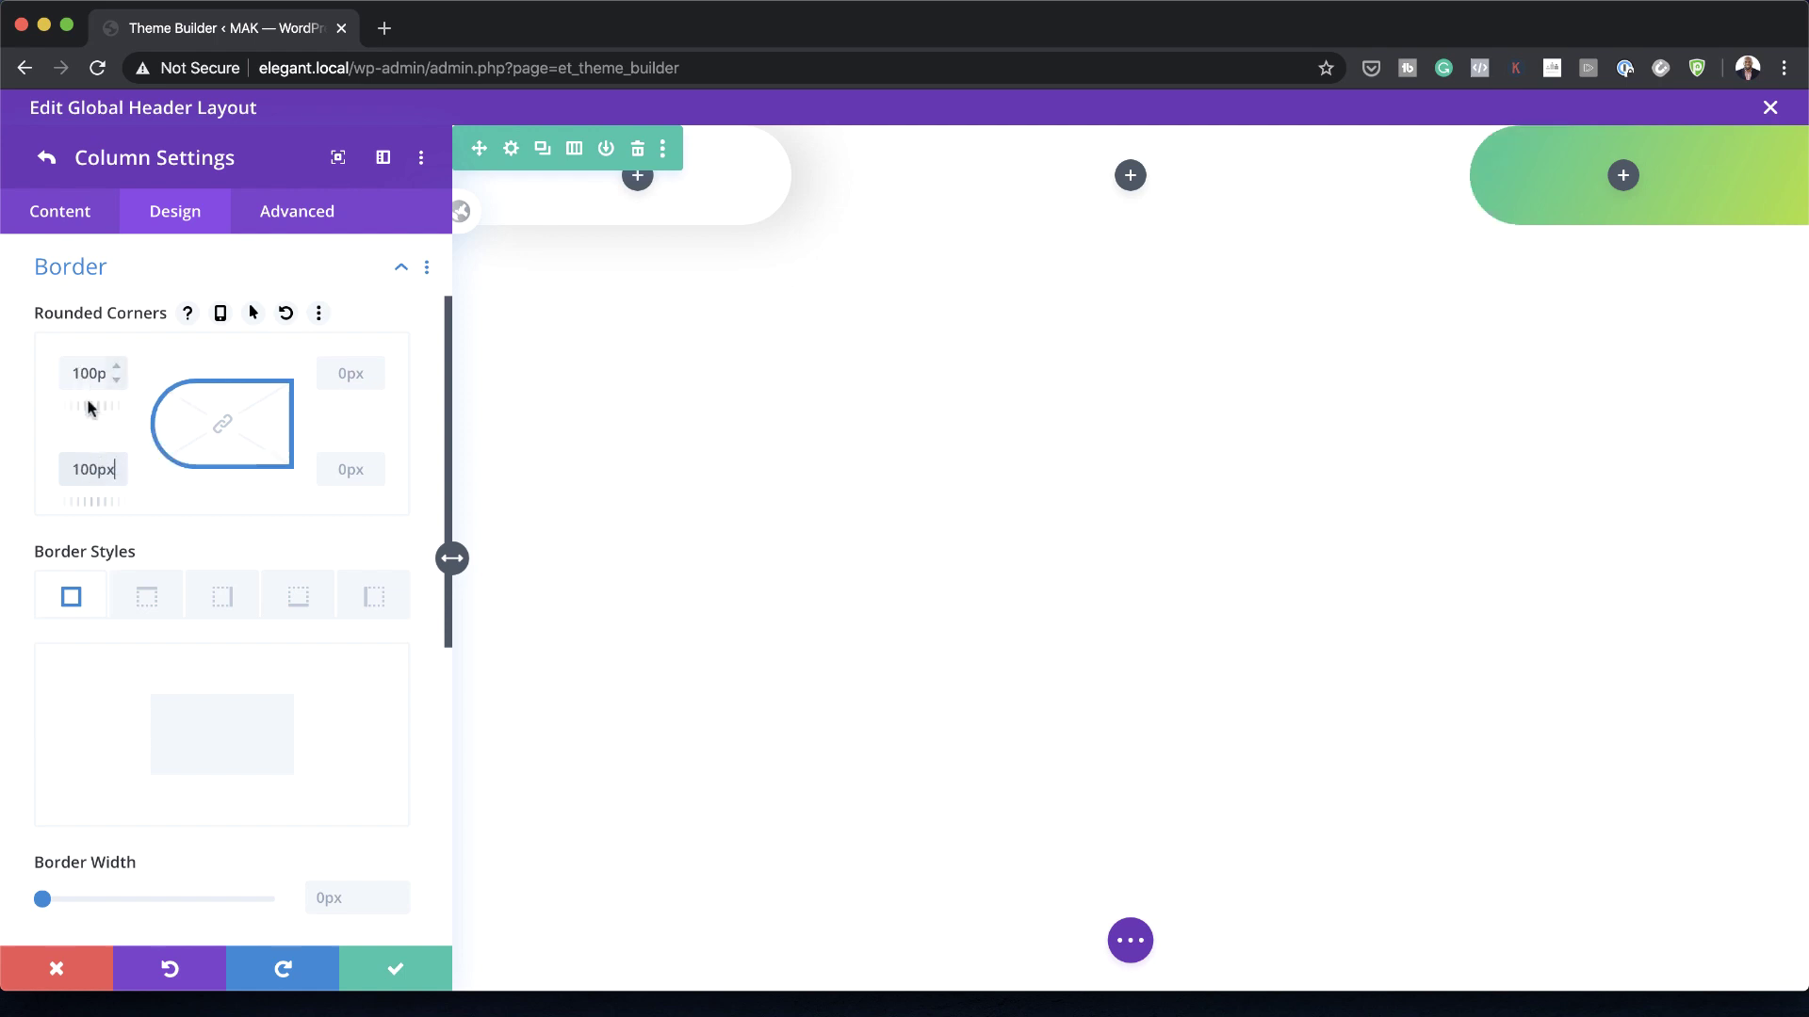
Step: Apply the hard-edged bottom-right box shadow preset to the third column, with a horizontal position of -26px and a vertical position of 0px
scroll(230, 787, "down", 5)
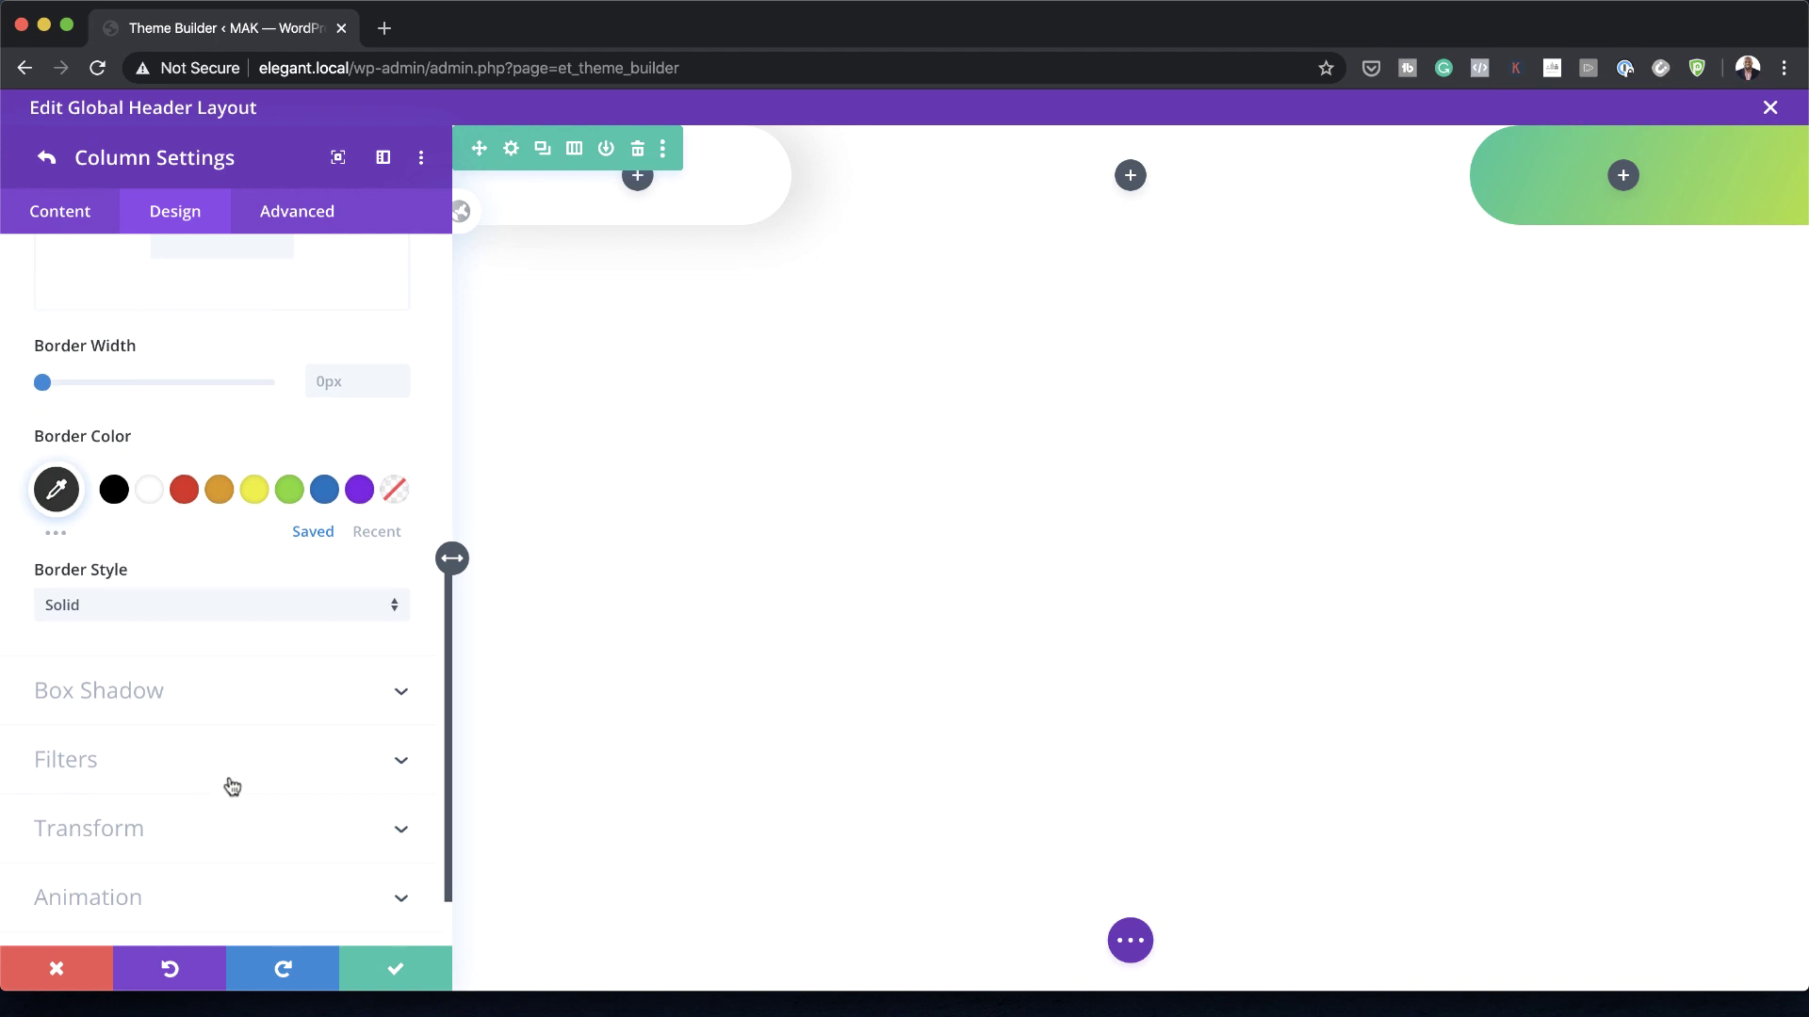
left_click(145, 634)
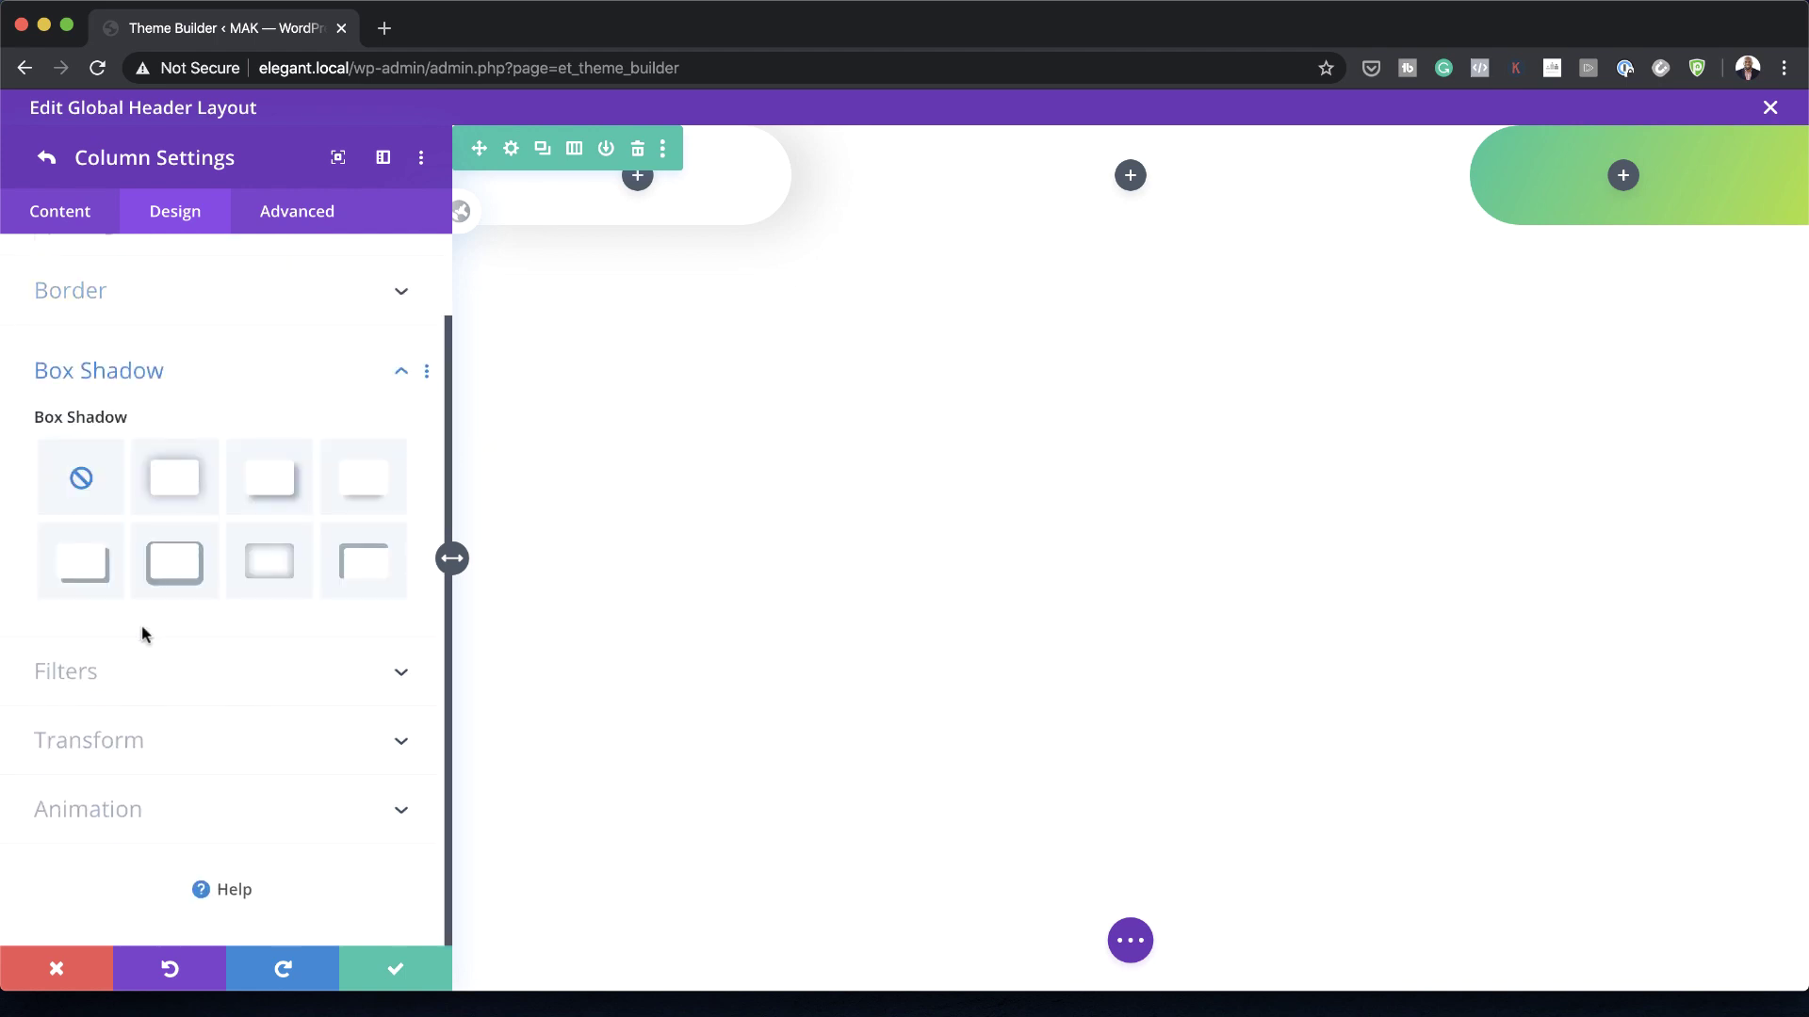
left_click(60, 573)
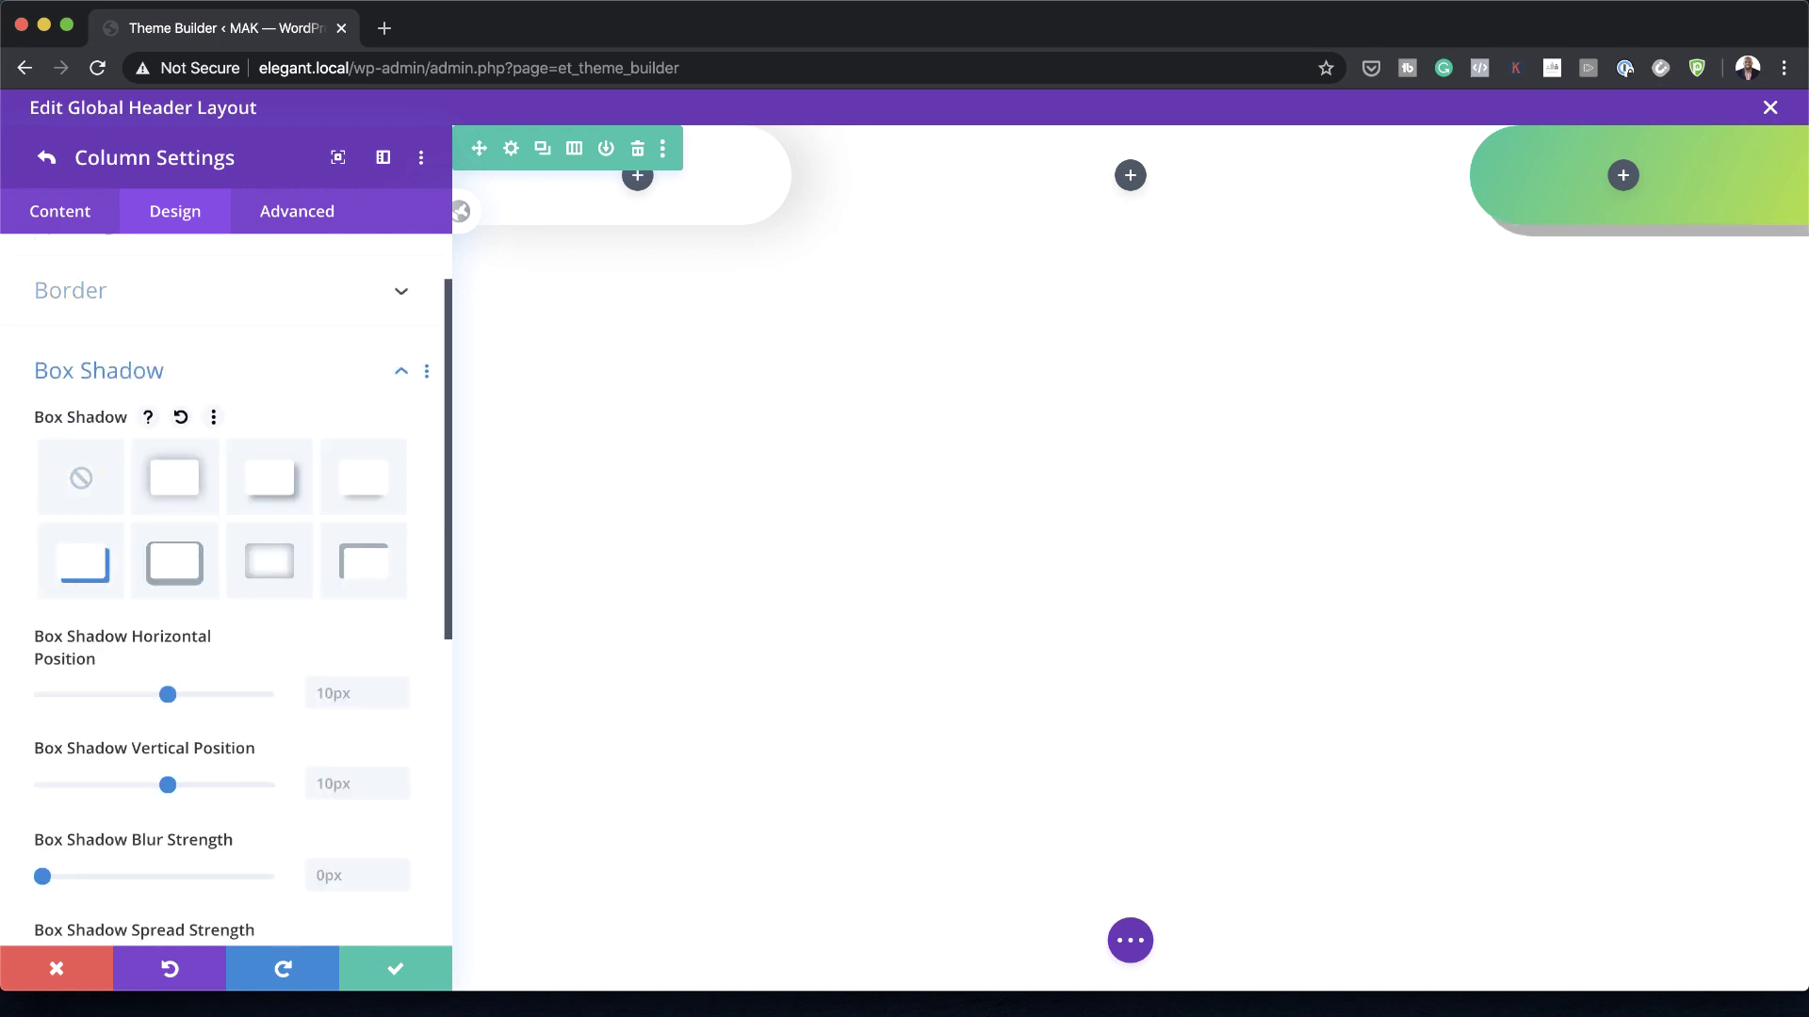
left_click(339, 694)
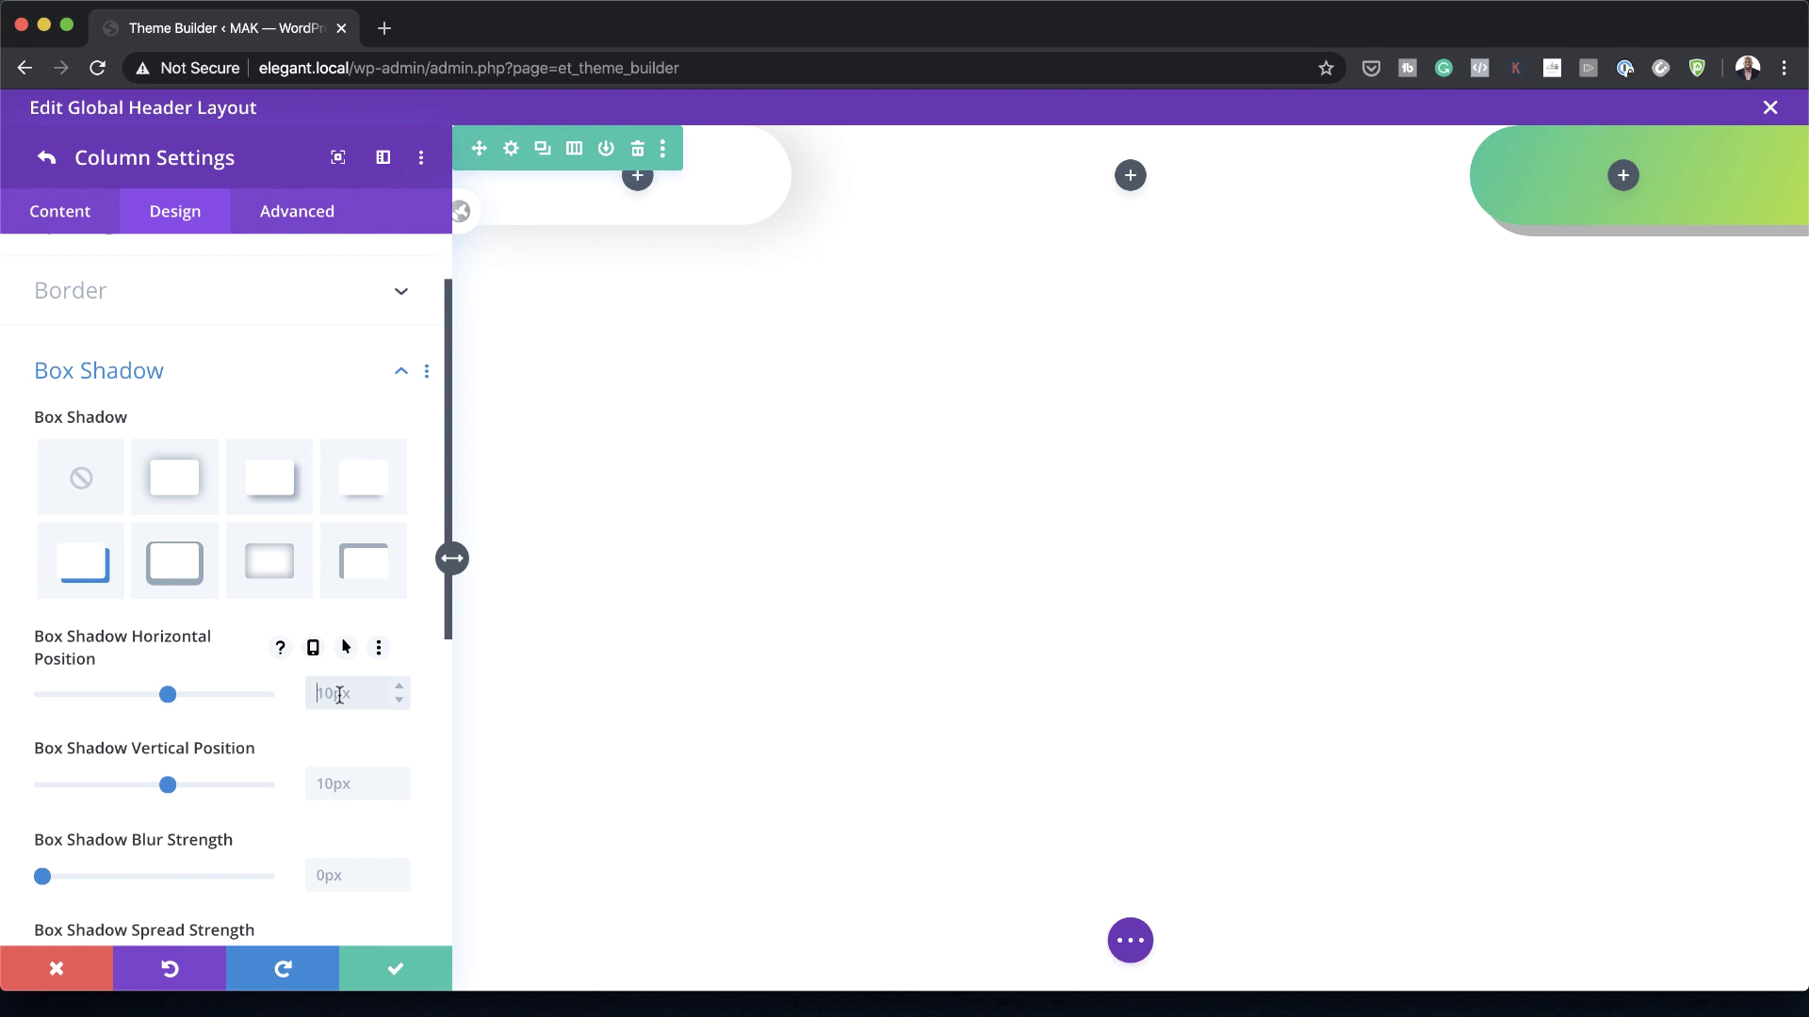
type("-26")
left_click(354, 785)
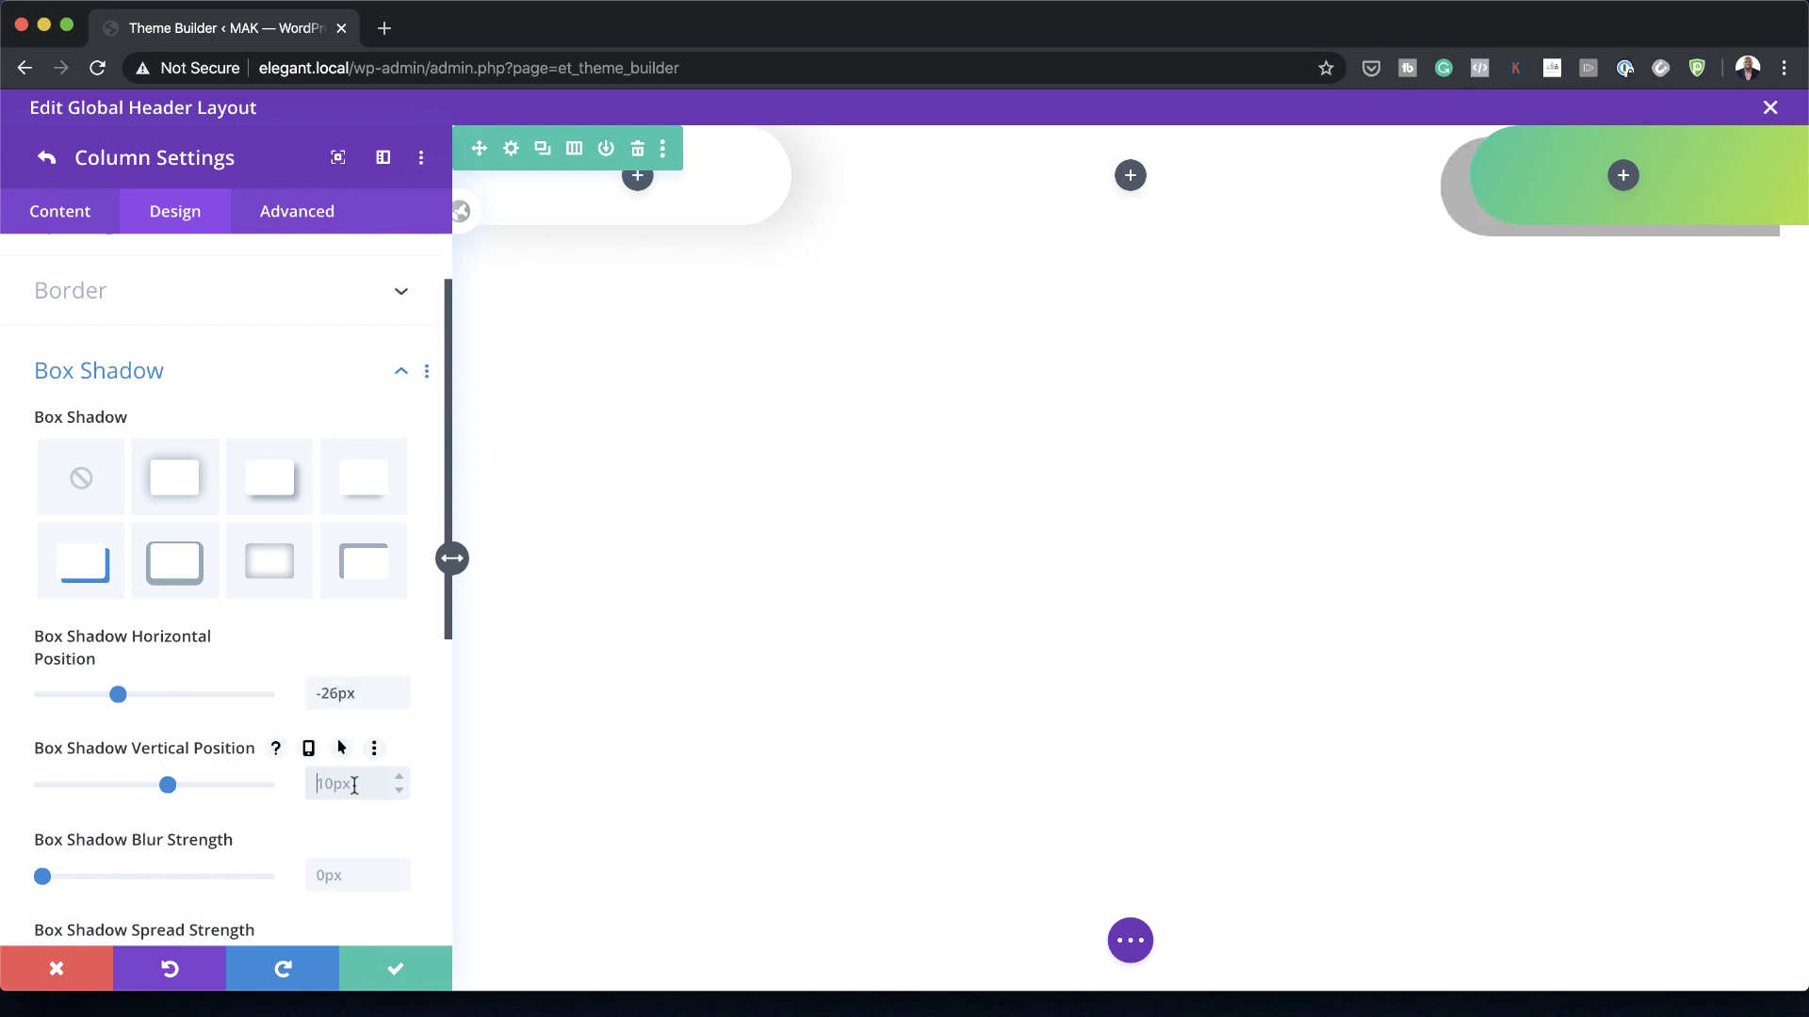
type("0")
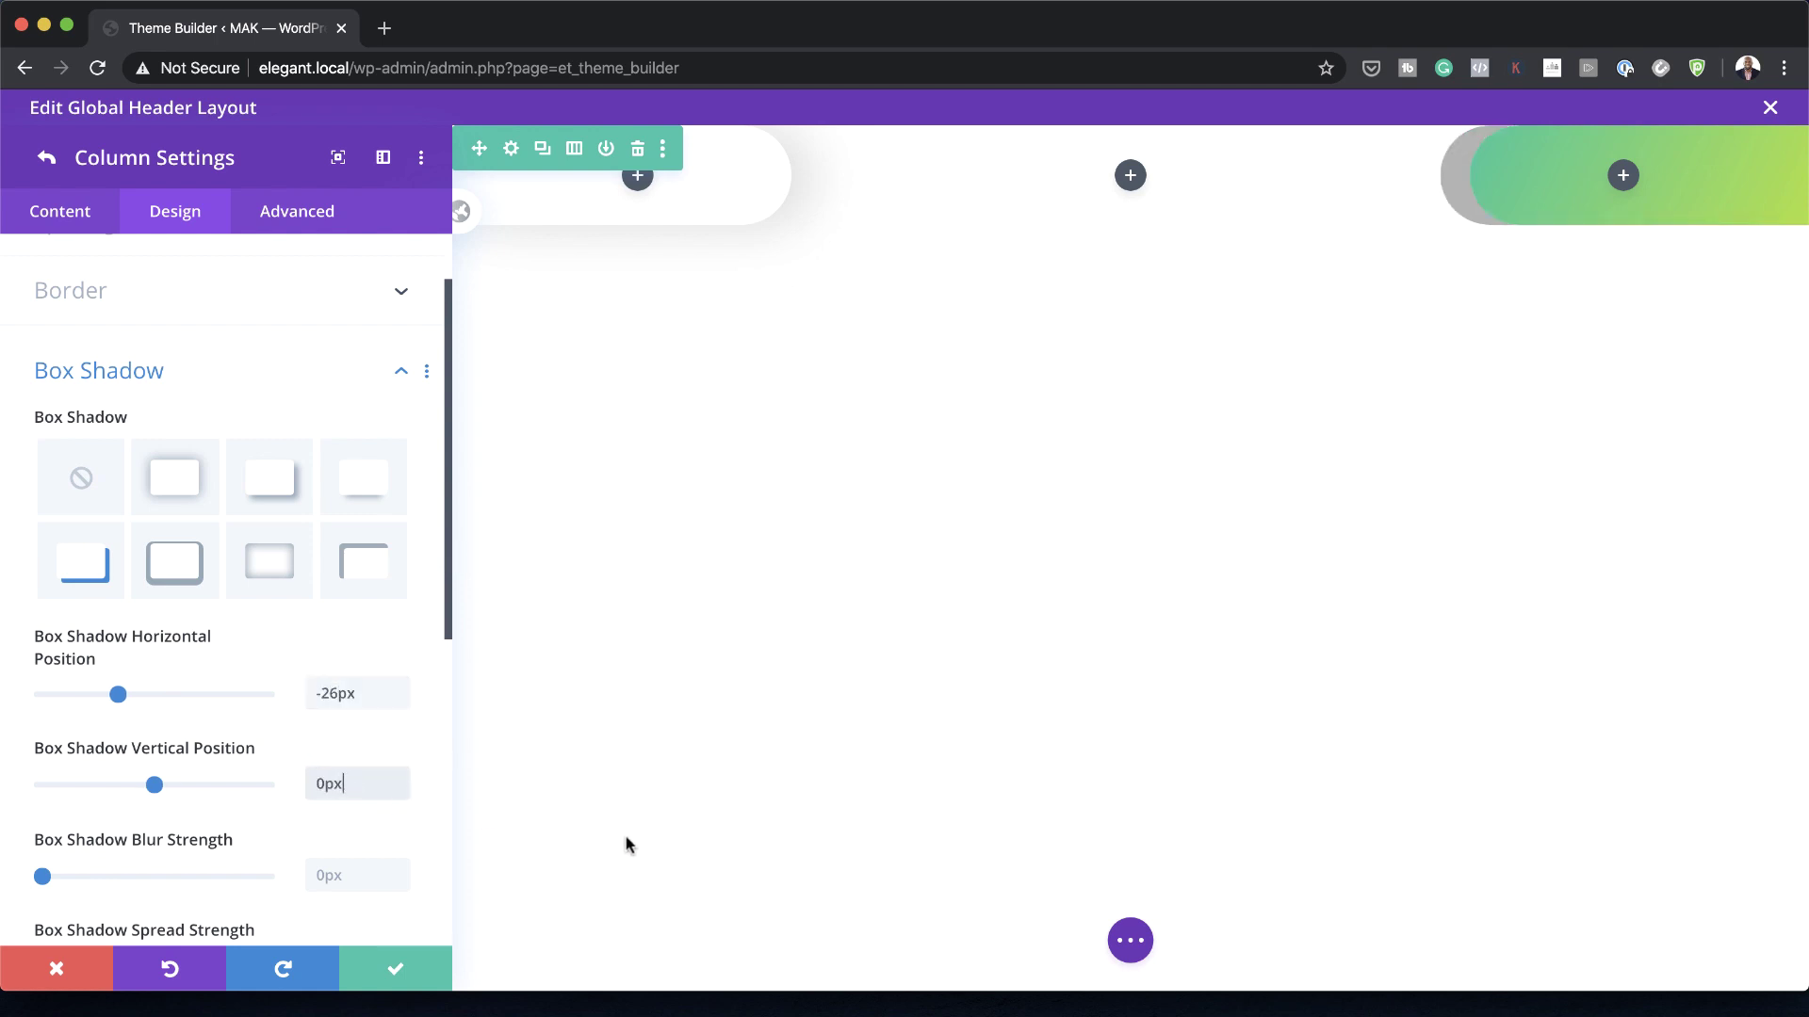
Step: Set the third column's shadow color to fully opaque #d2ff0c, then save the column and row settings
scroll(270, 731, "down", 3)
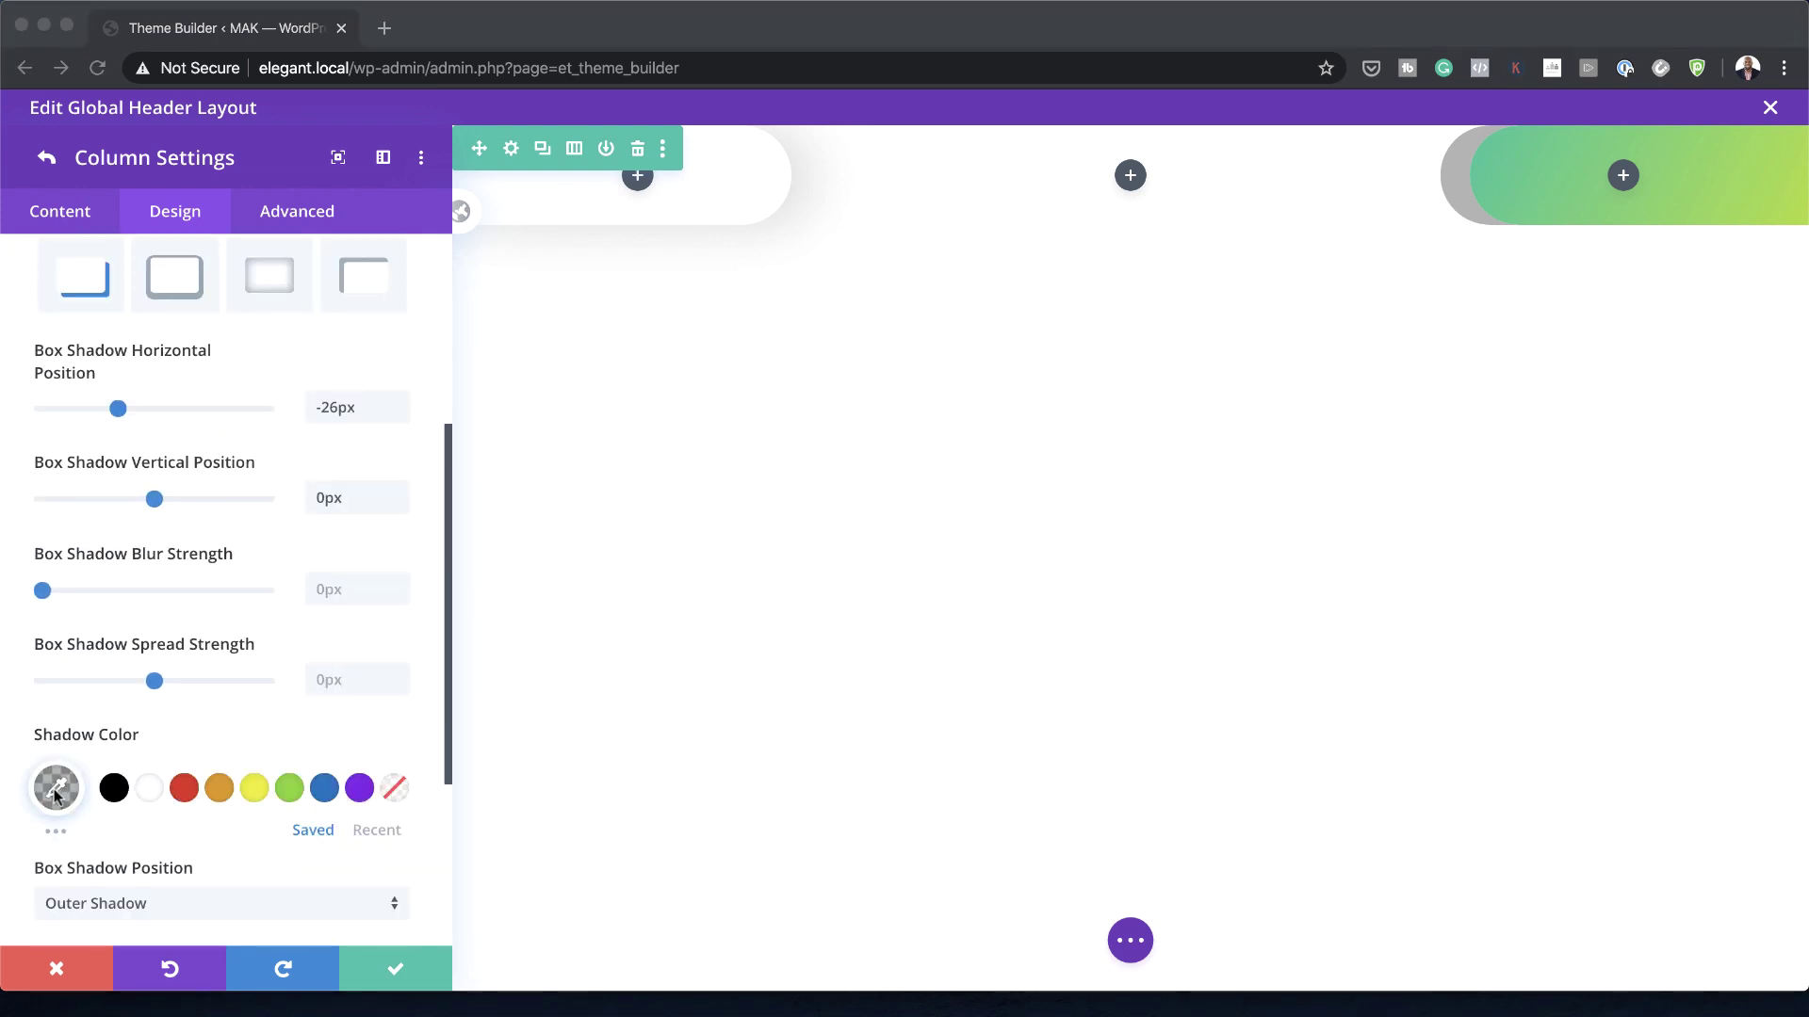
left_click(55, 788)
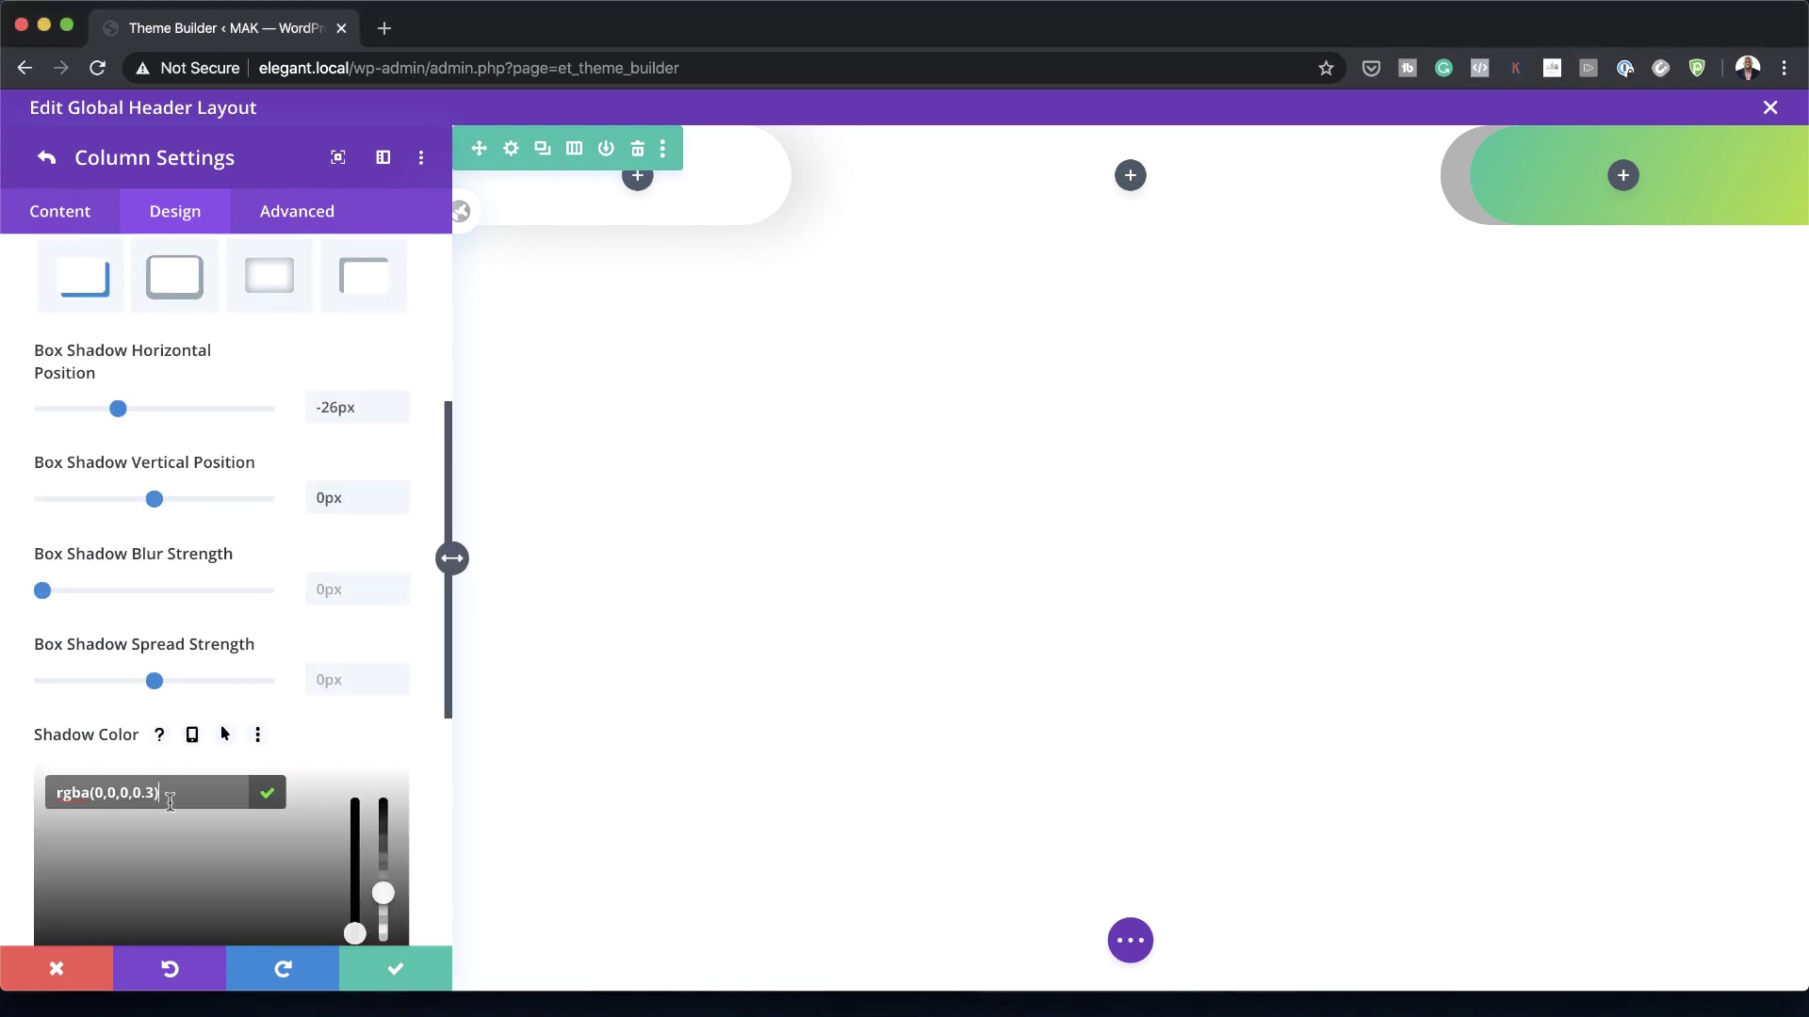
scroll(319, 818, "down", 1)
scroll(318, 818, "down", 2)
left_click_drag(382, 745, 389, 647)
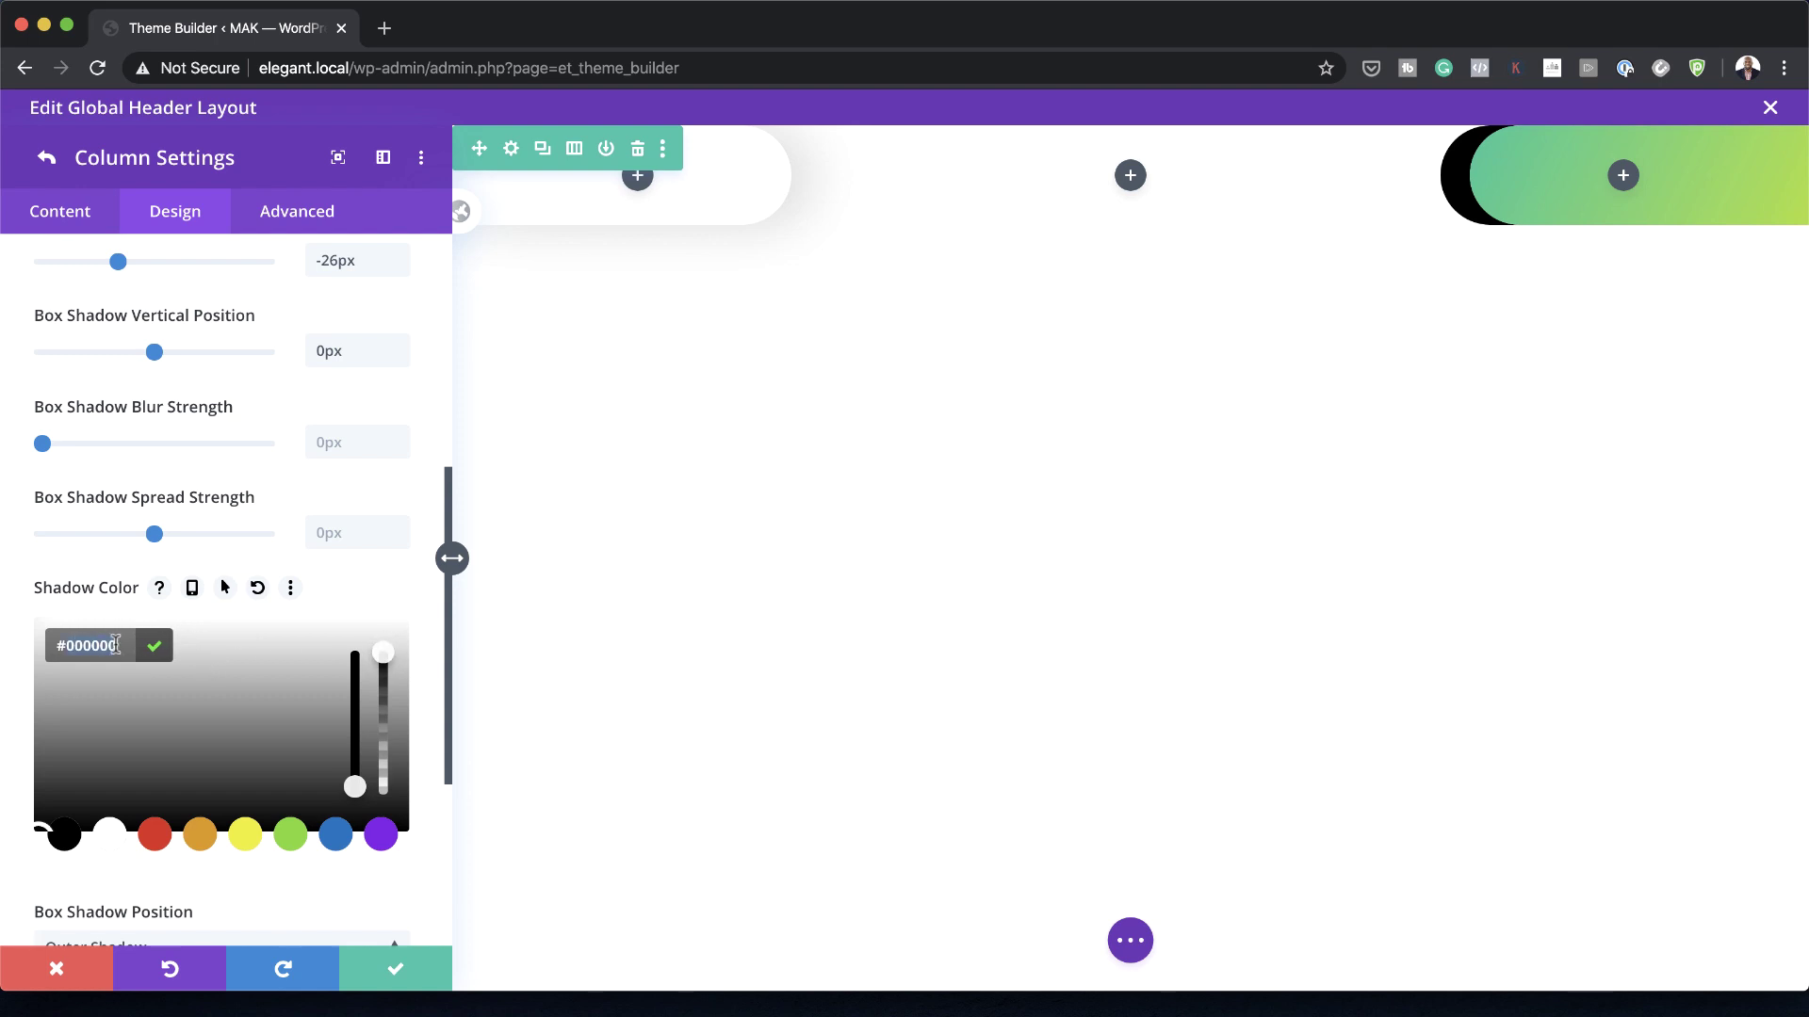
type("#d2ff0c")
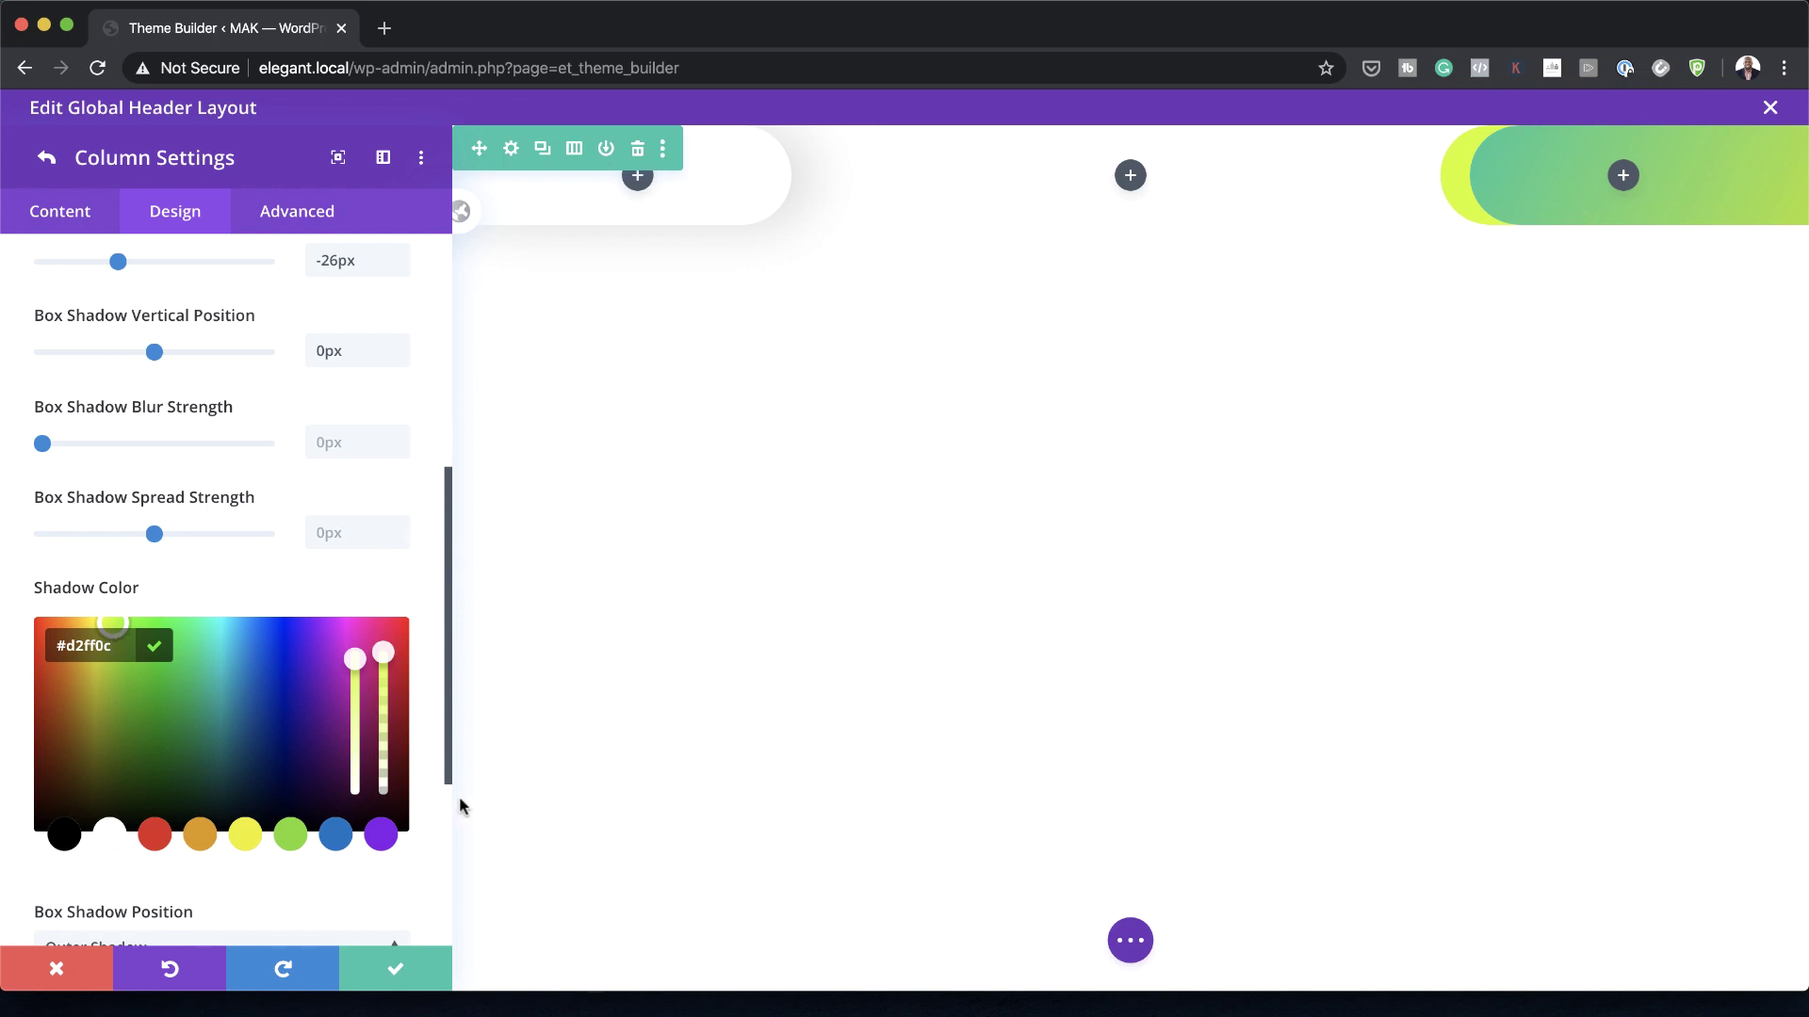
left_click(395, 969)
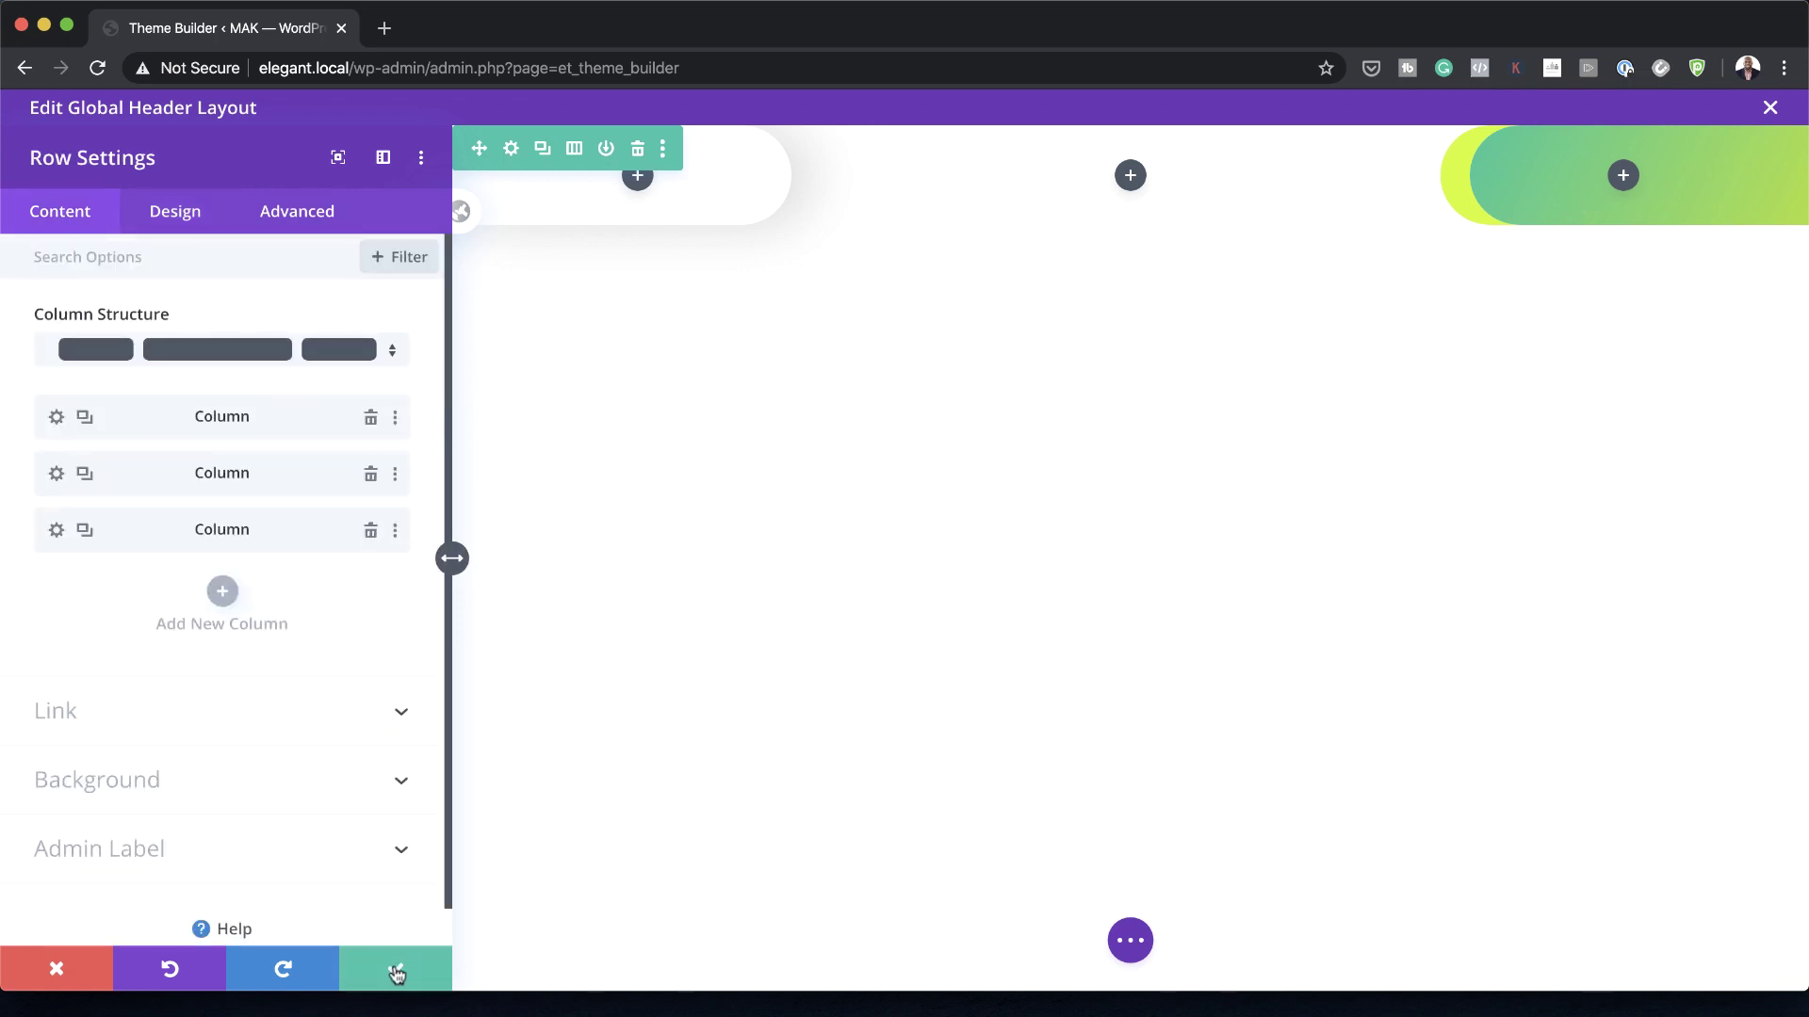
left_click(395, 968)
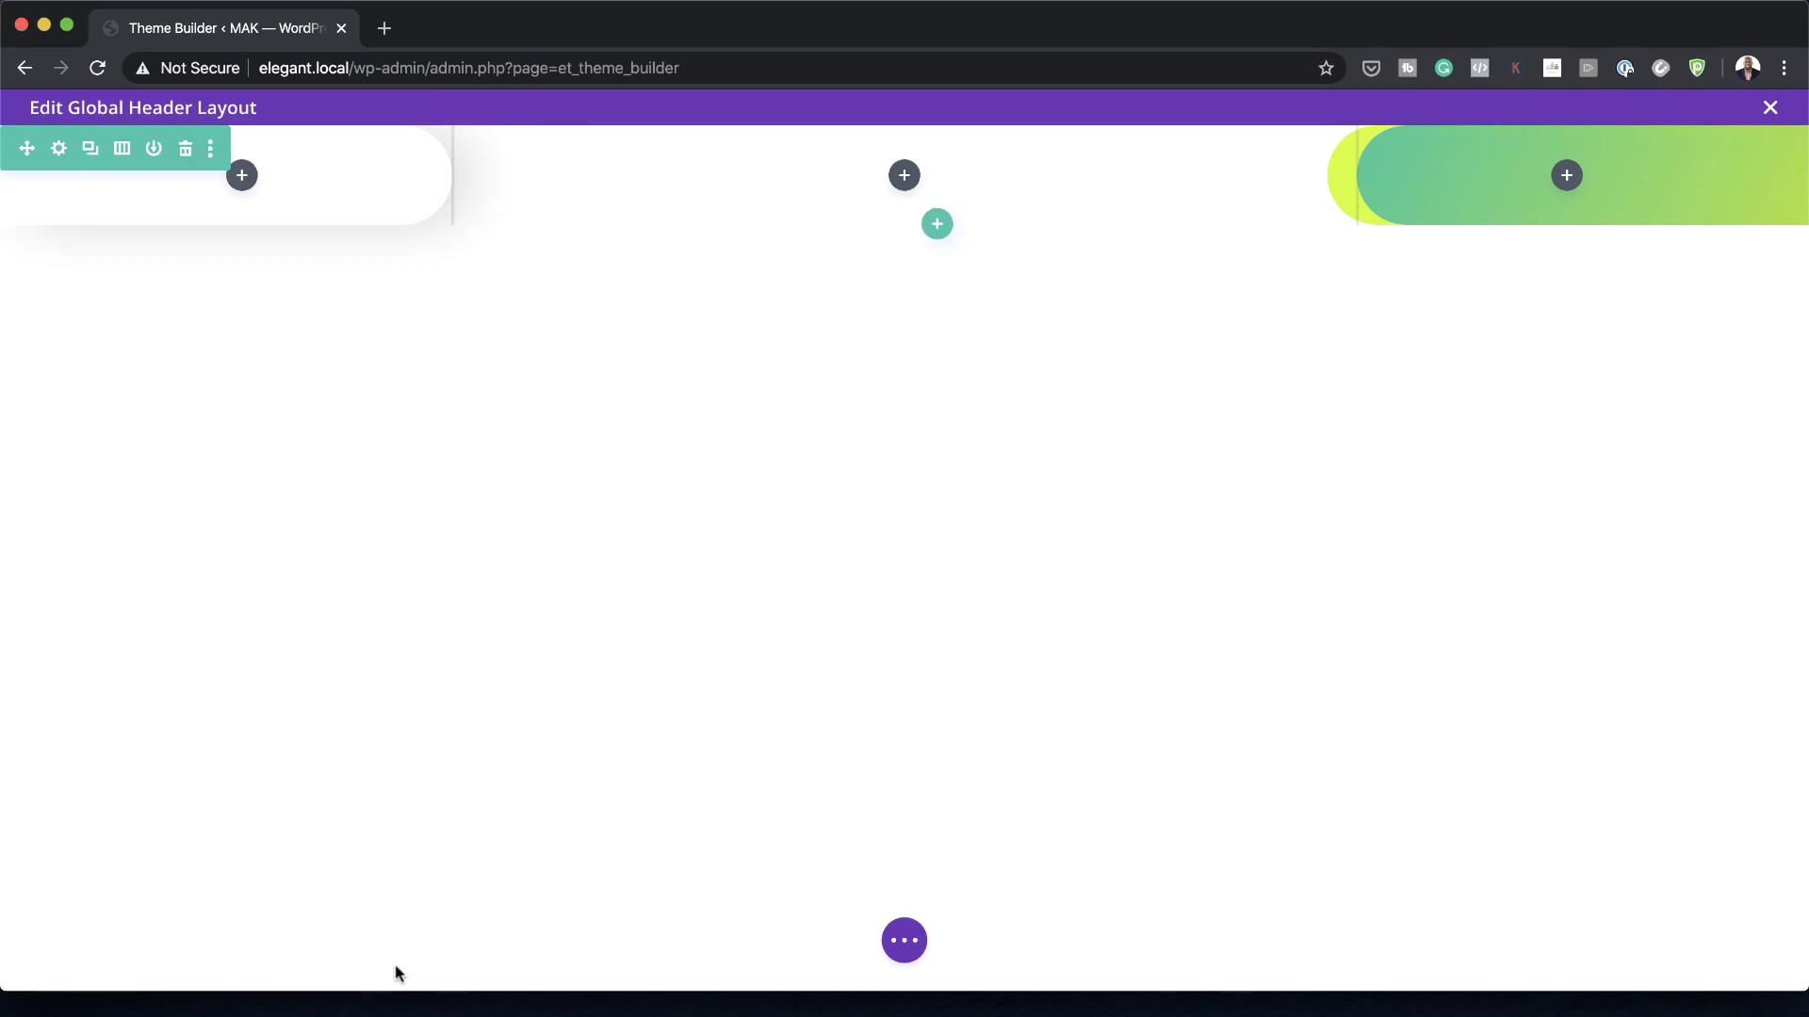
Step: Add an Image module to the first column and use the gray "wire" logo from the media library as its image
left_click(242, 176)
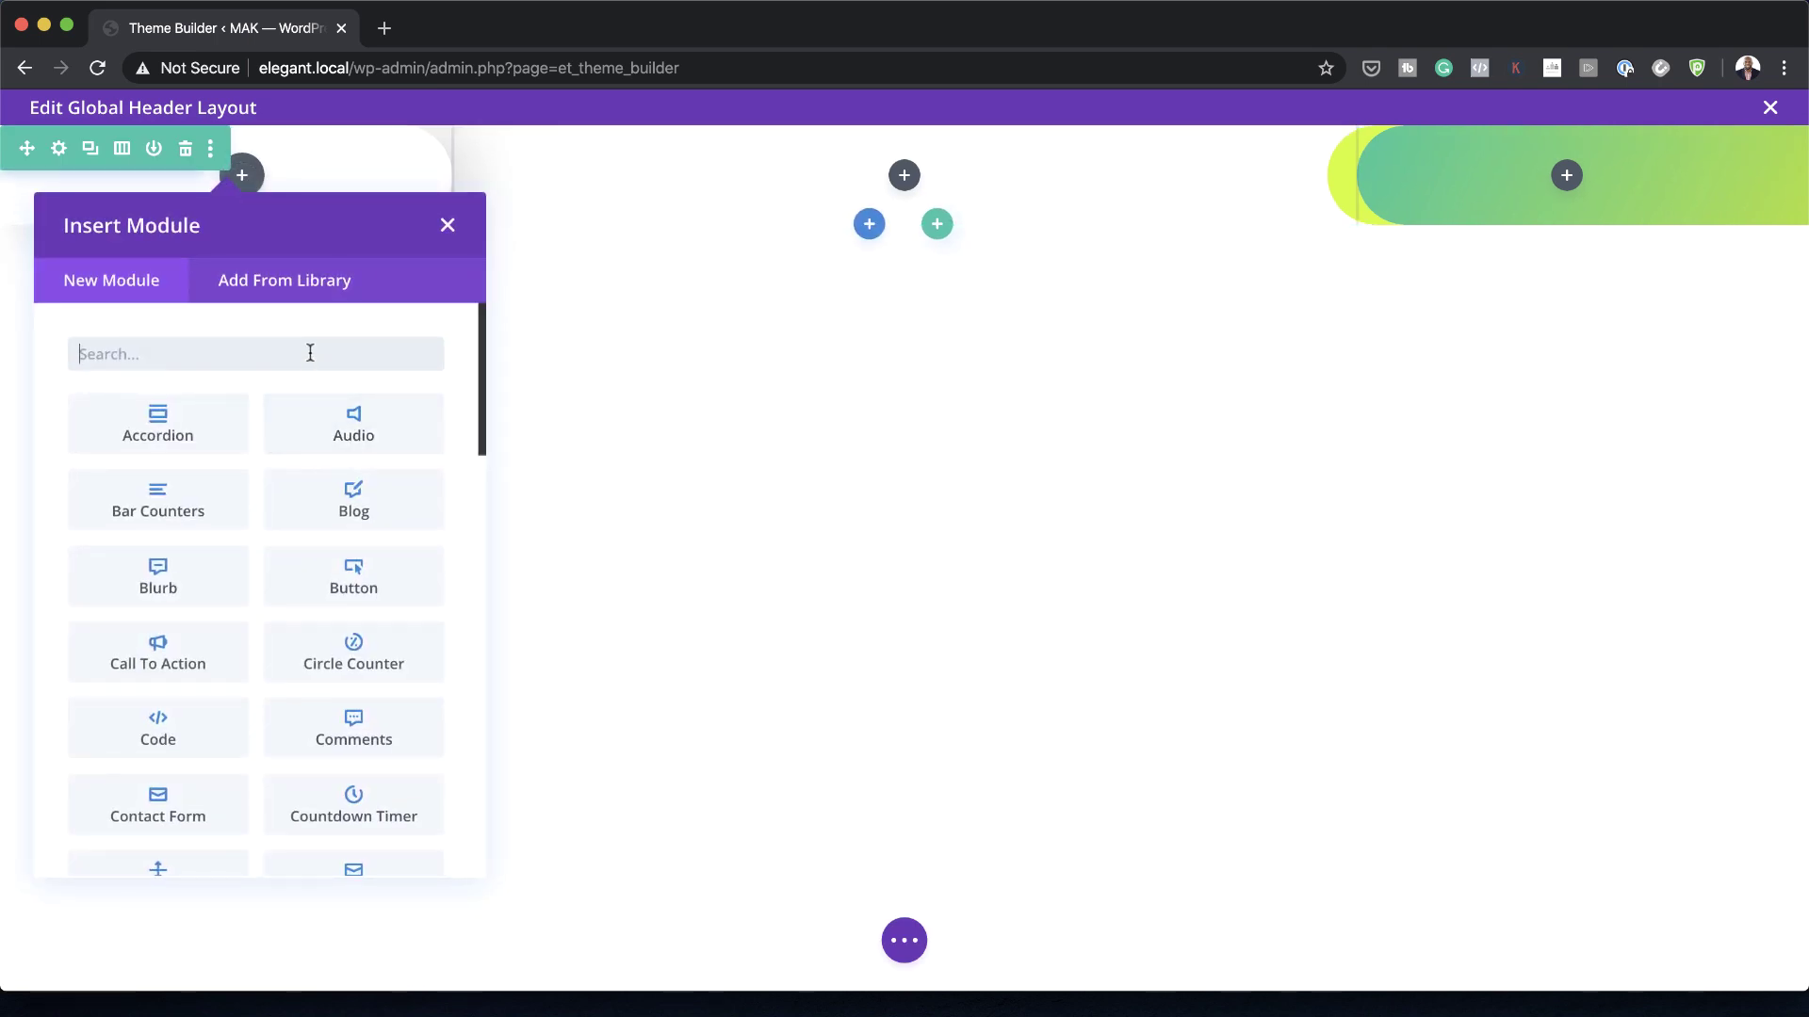
type("image")
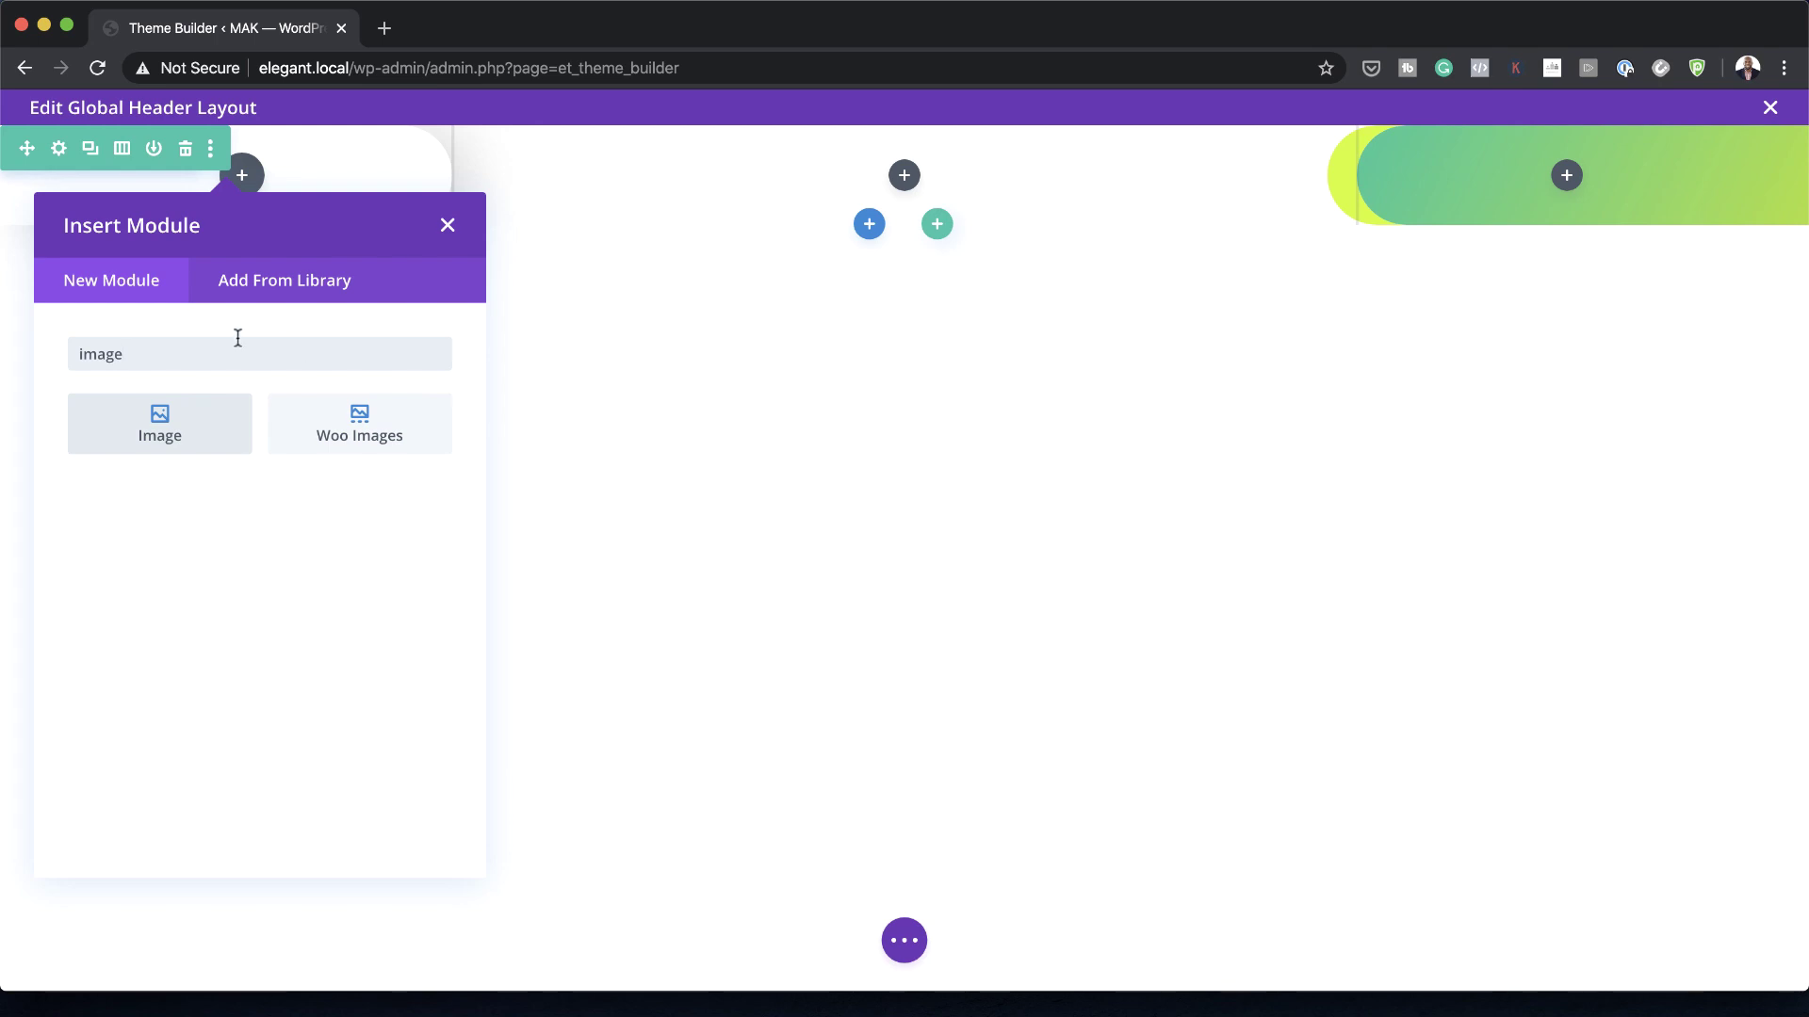
left_click(175, 438)
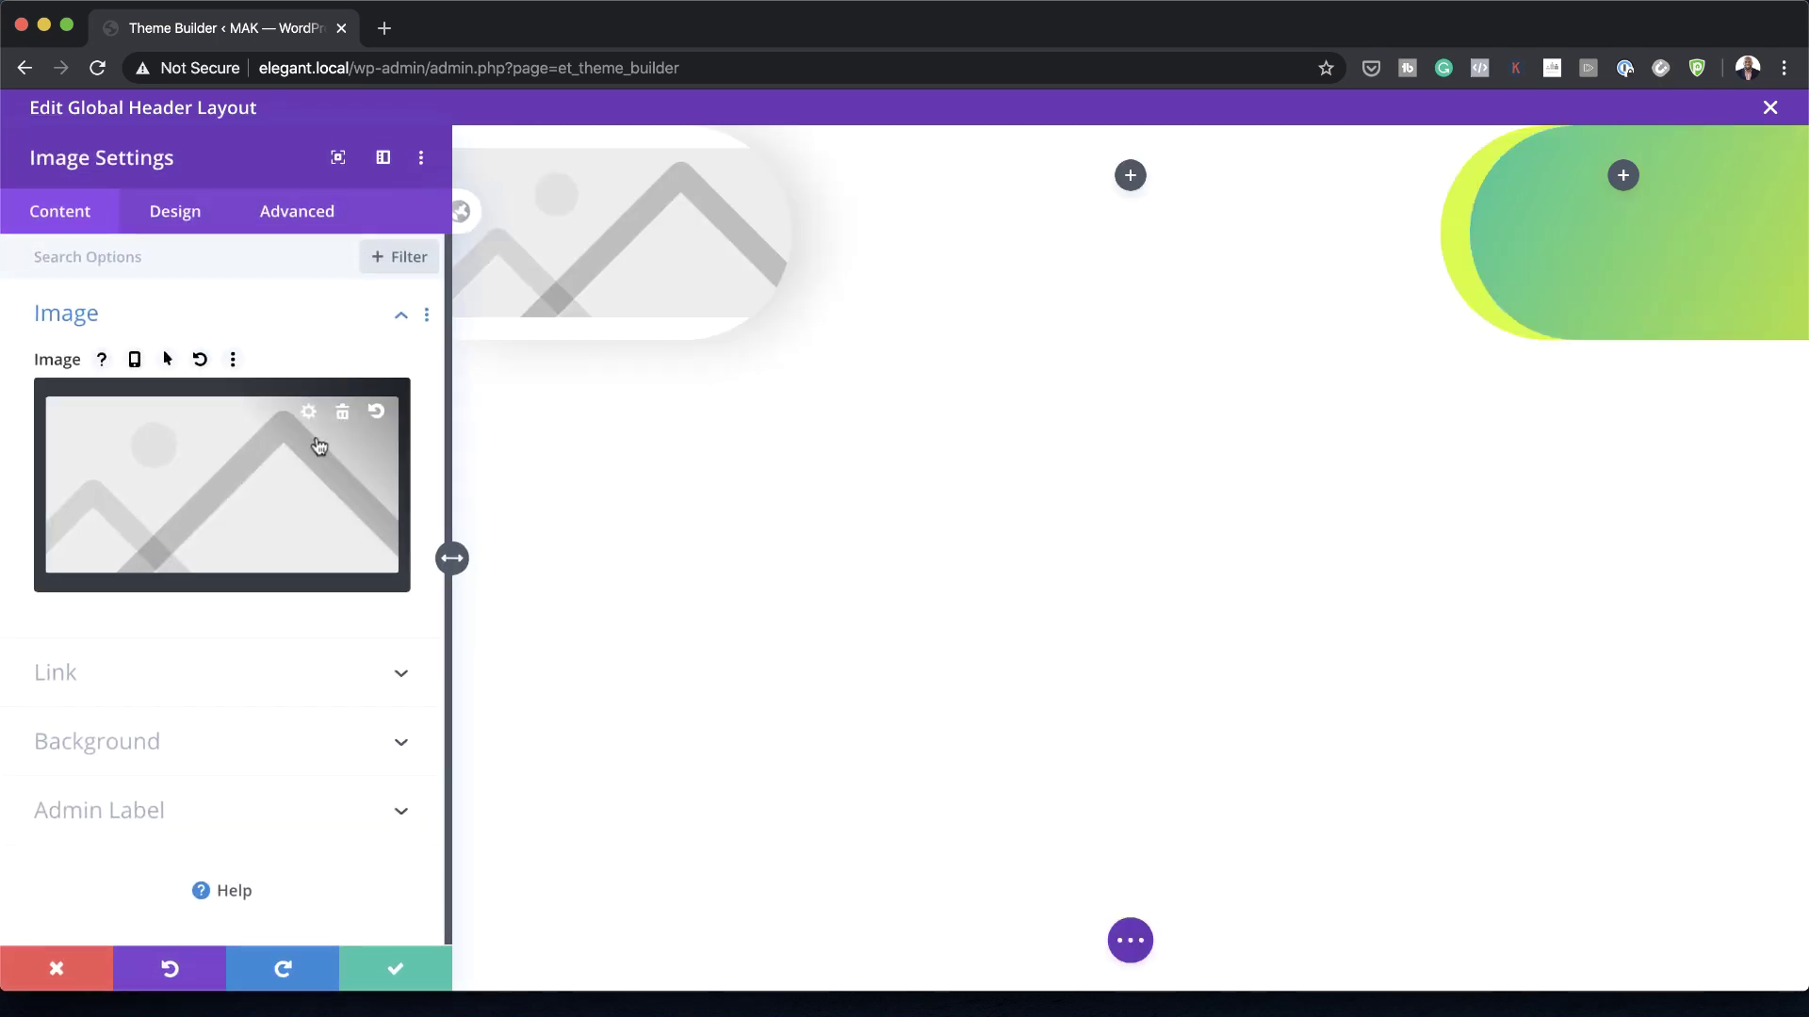
left_click(249, 466)
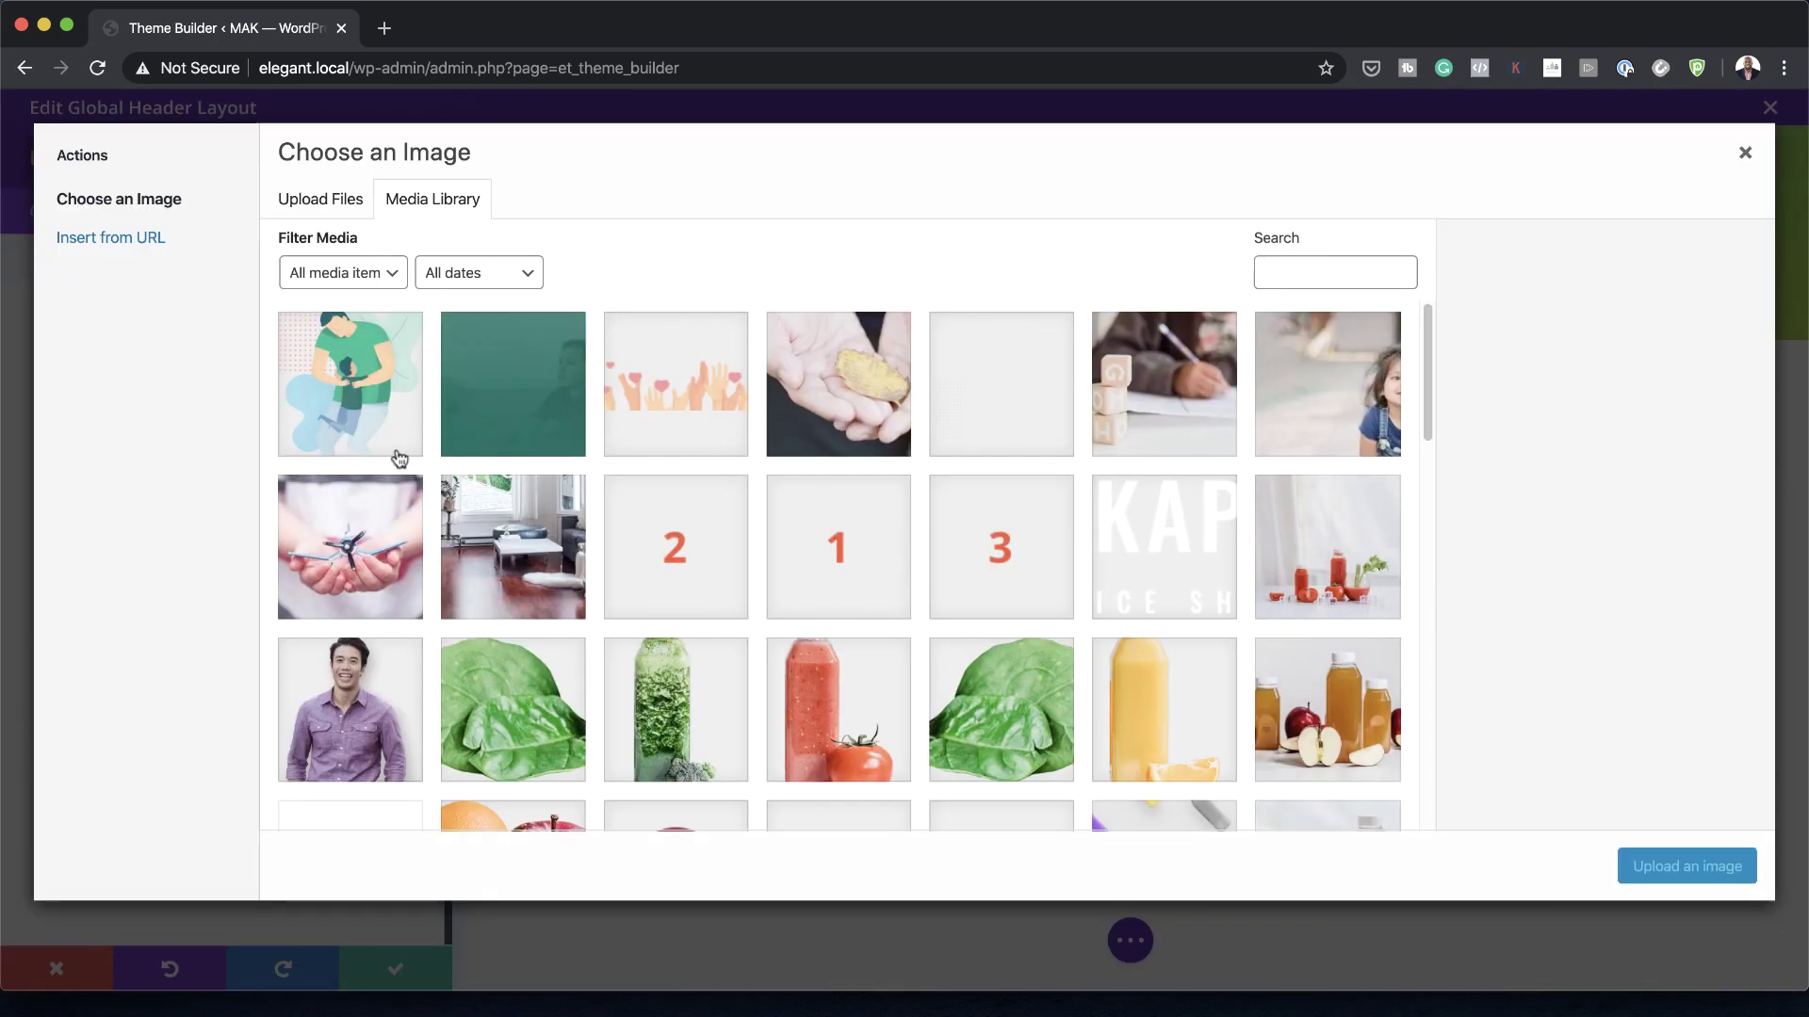
scroll(1129, 510, "down", 1)
scroll(1129, 511, "down", 10)
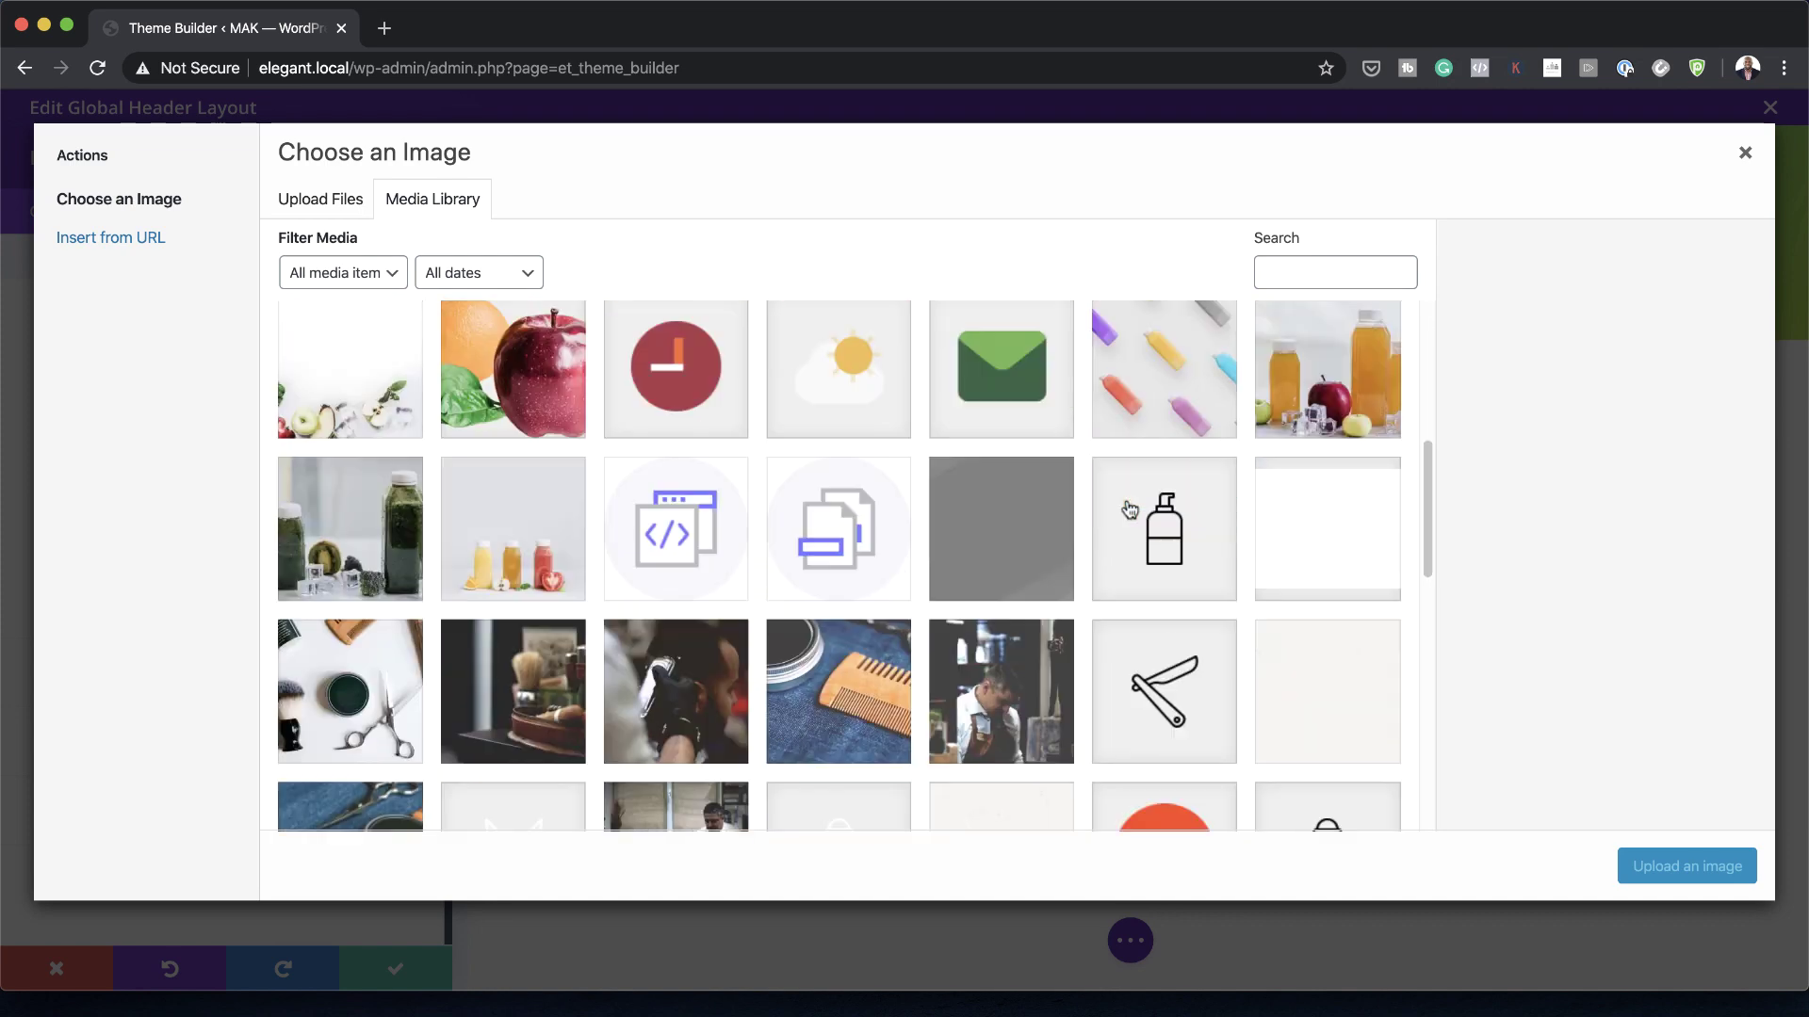
scroll(1130, 511, "down", 5)
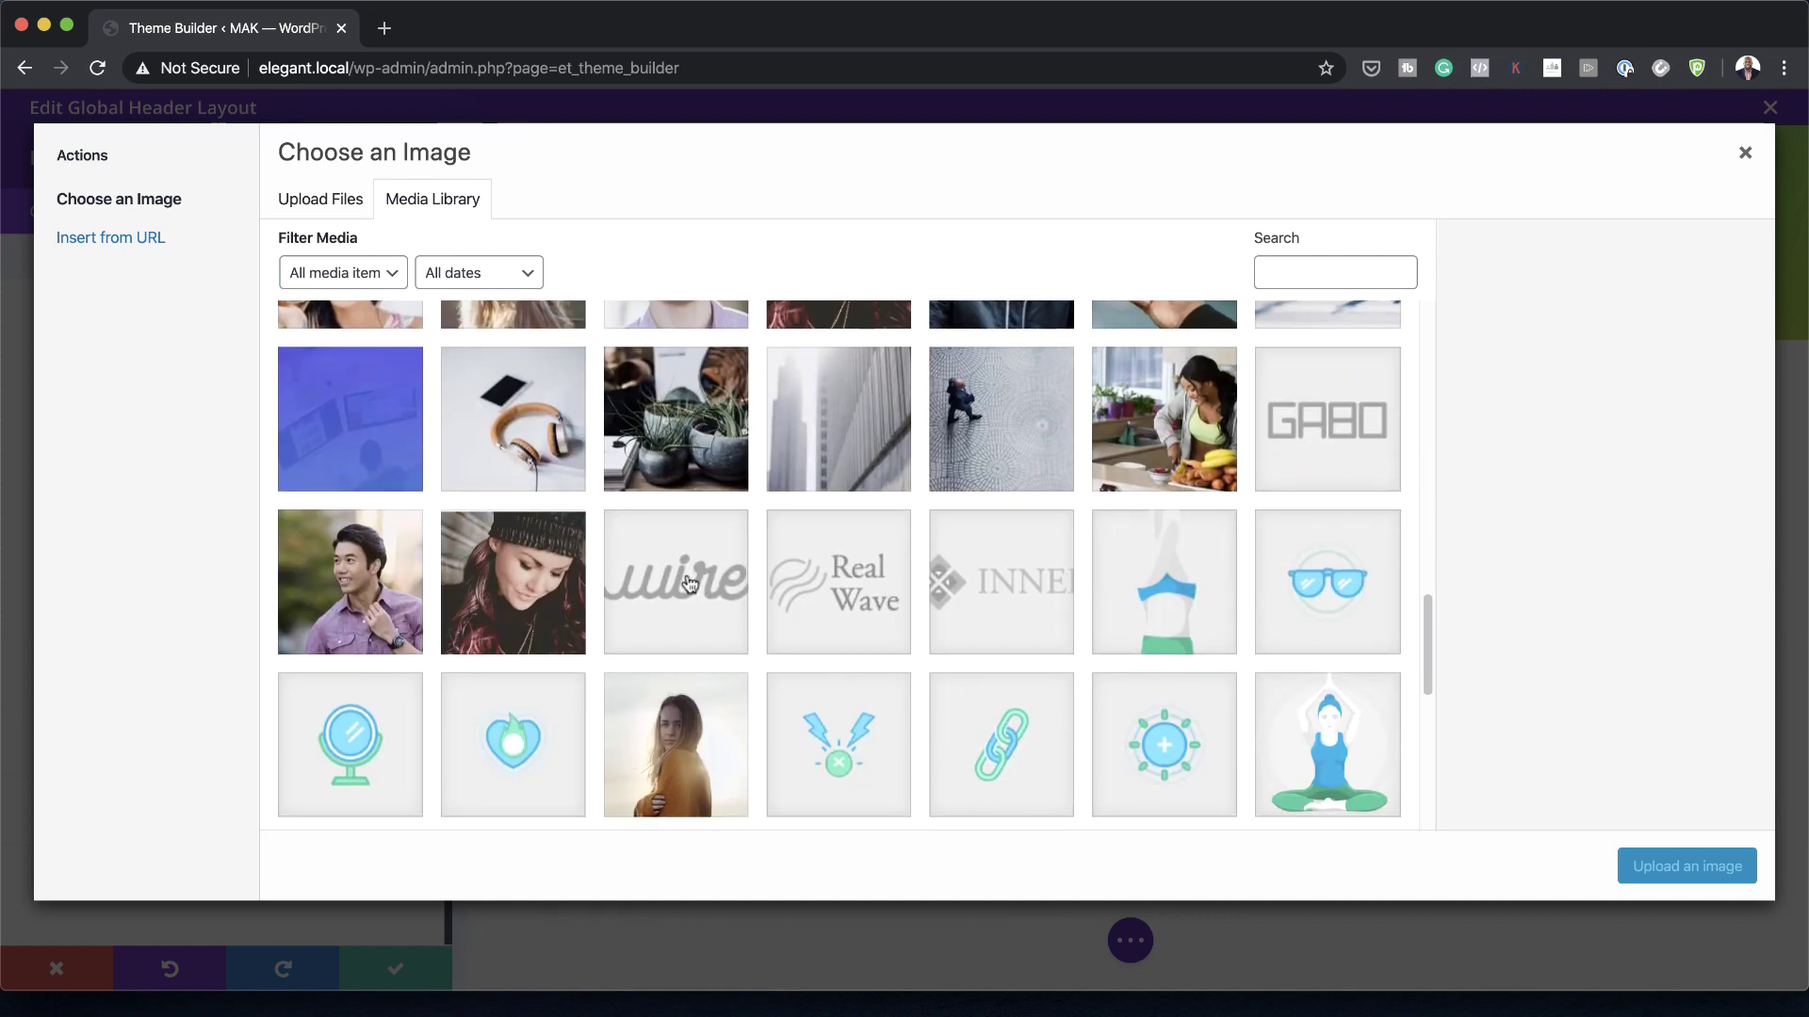
left_click(693, 584)
left_click(1686, 865)
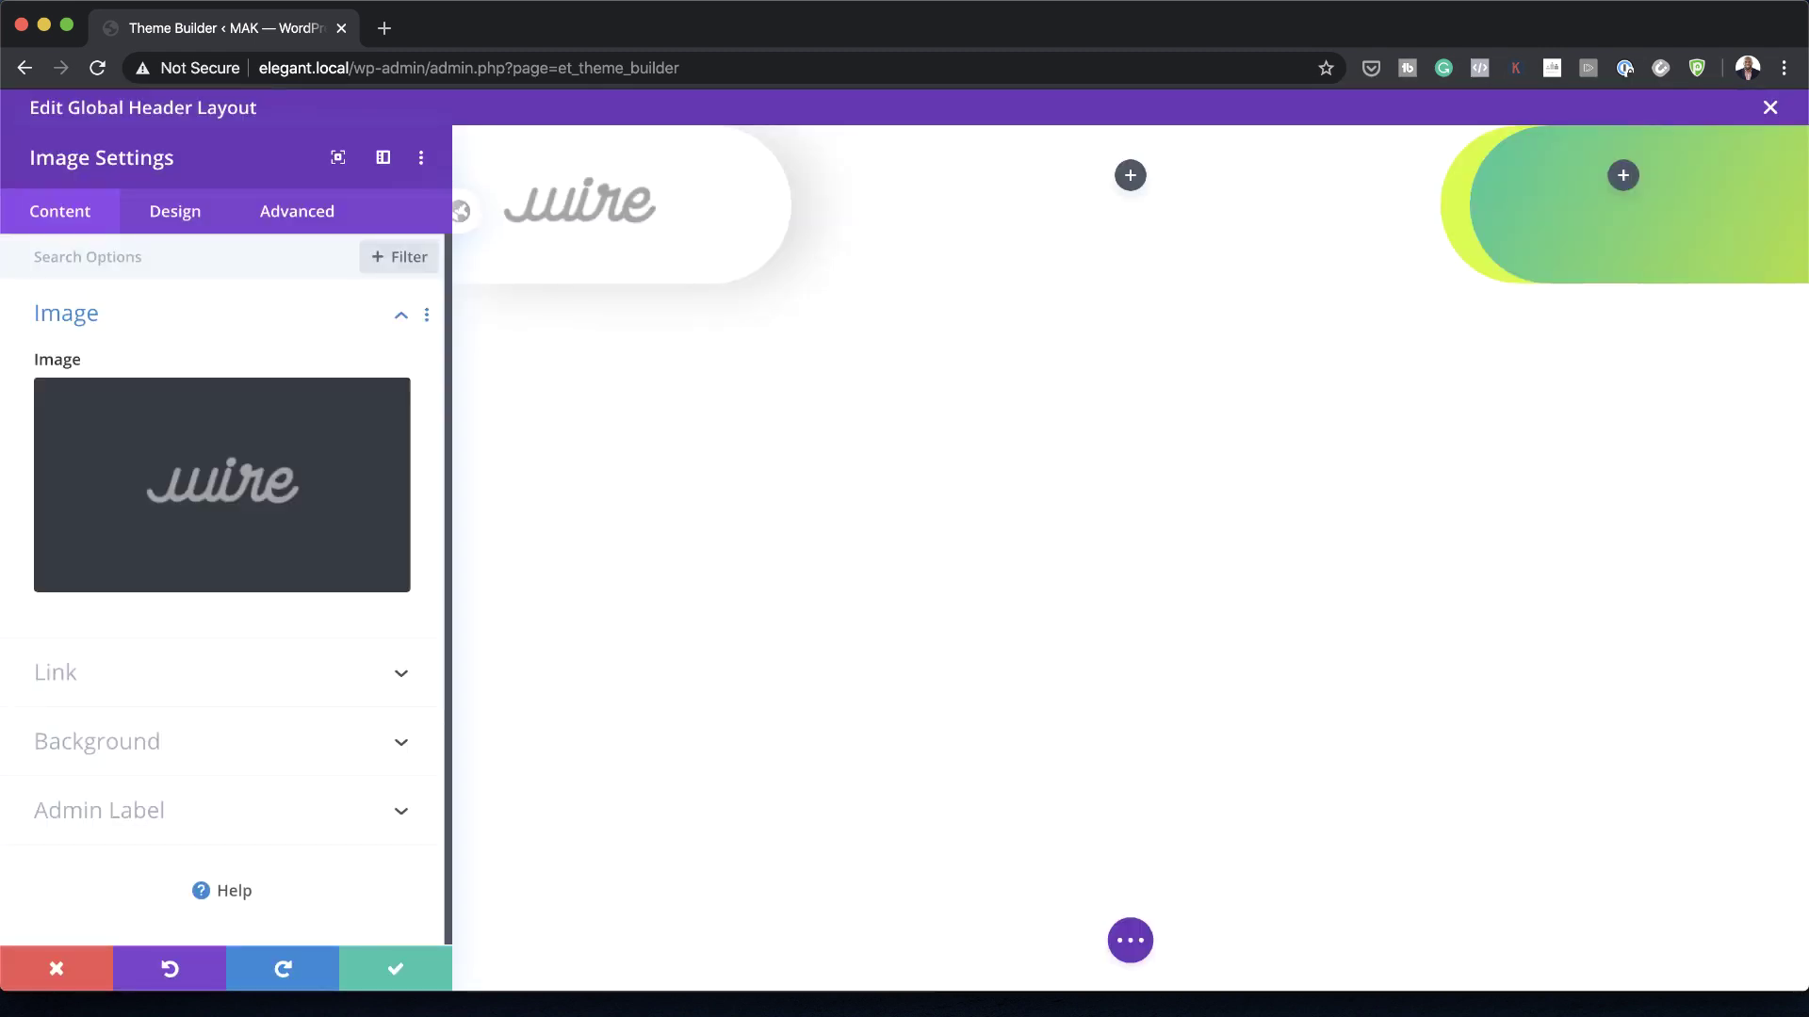
Step: Center the logo image within its module and set the desktop width to 120px
left_click(179, 215)
left_click(123, 316)
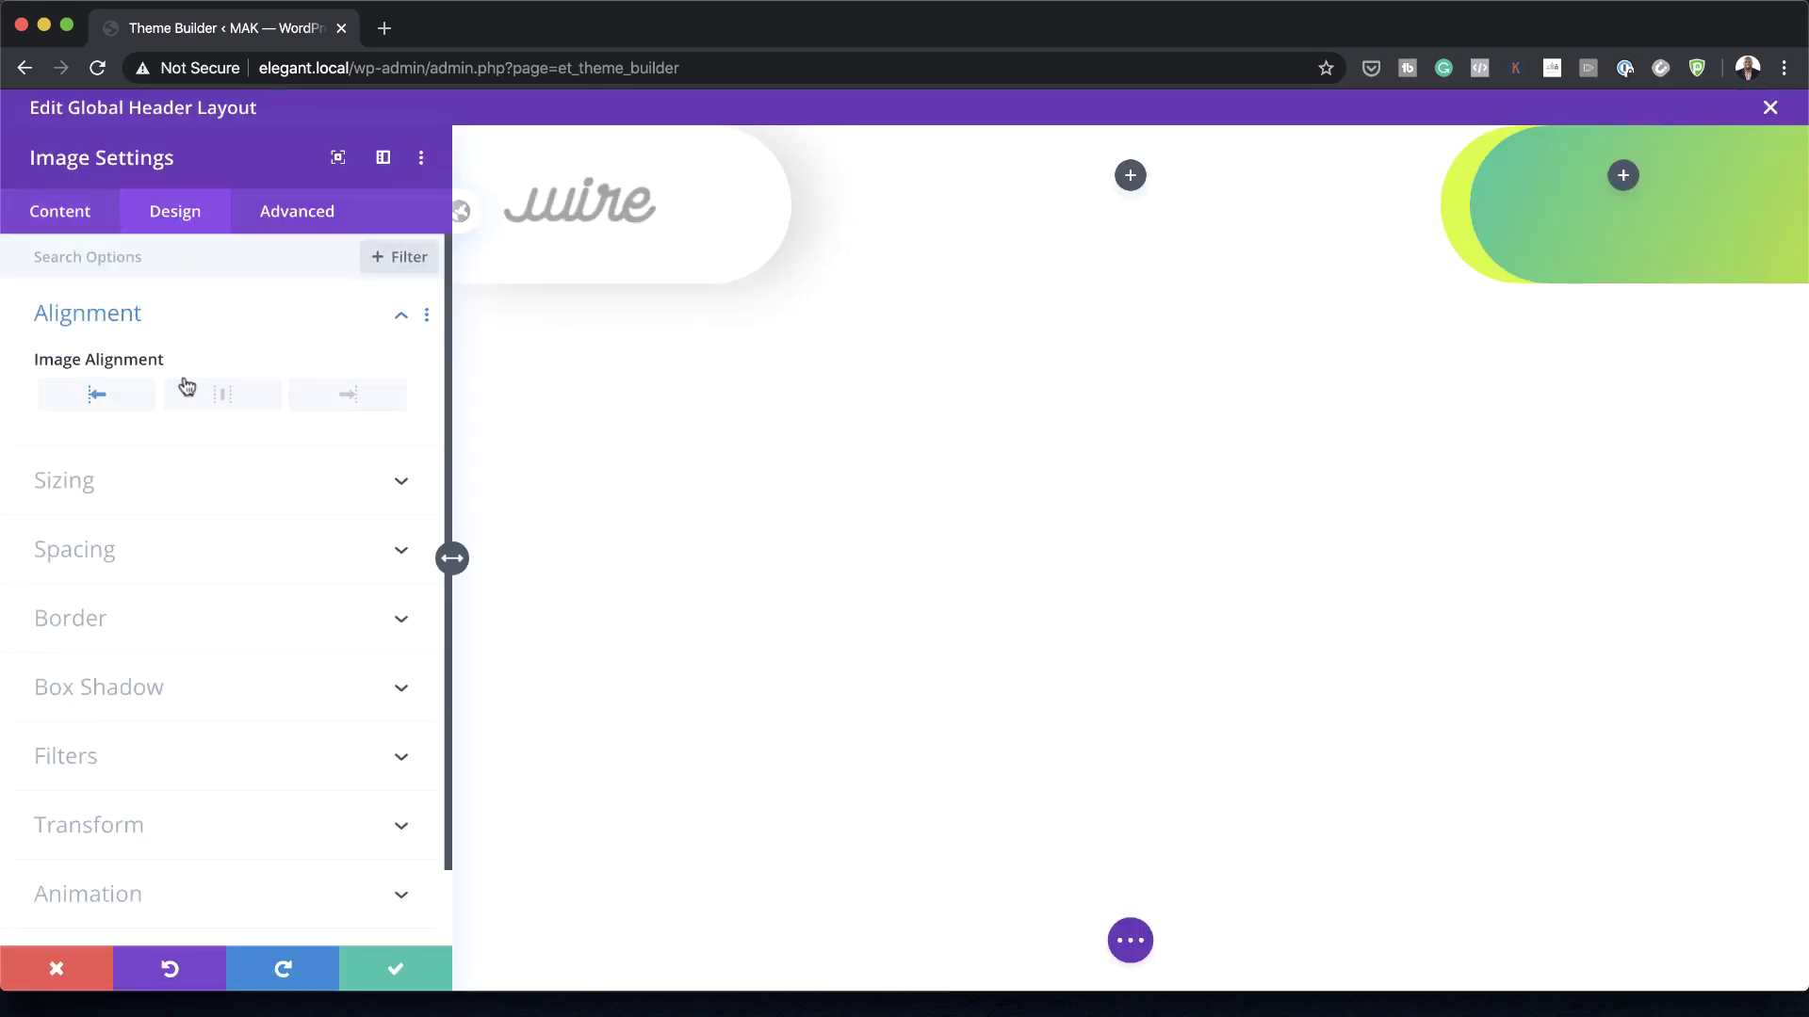
left_click(225, 399)
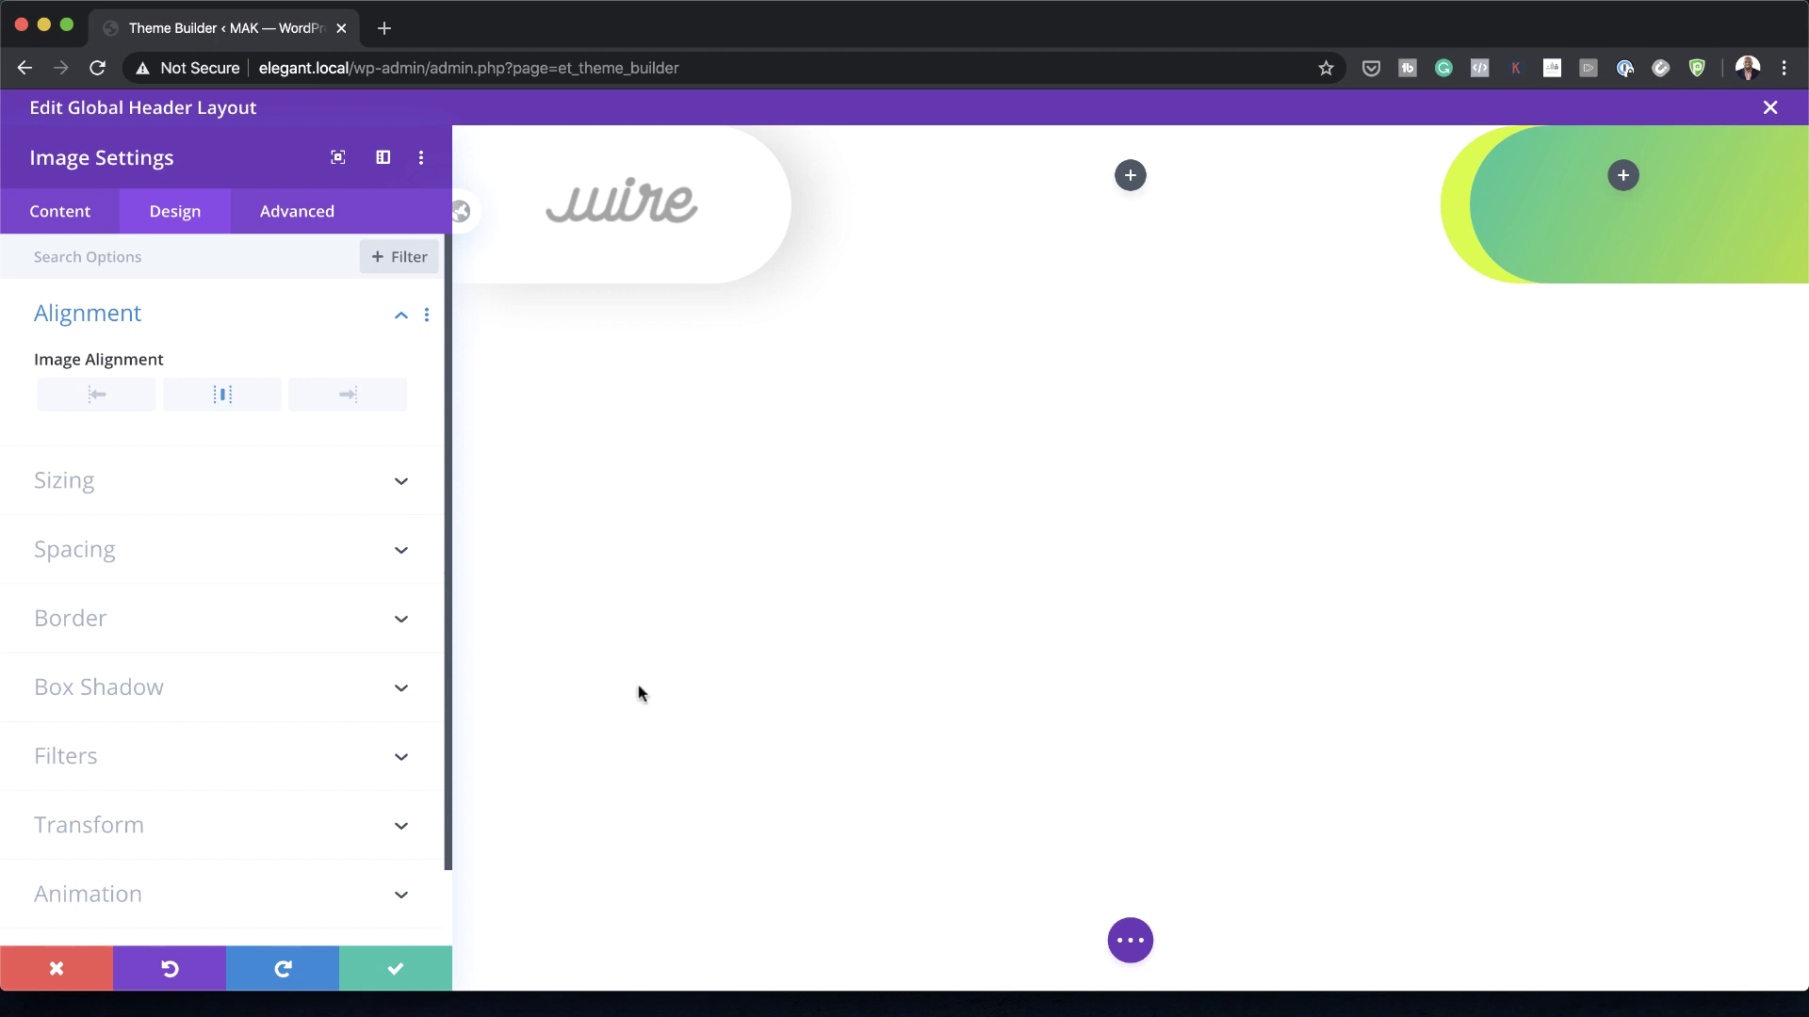
left_click(186, 485)
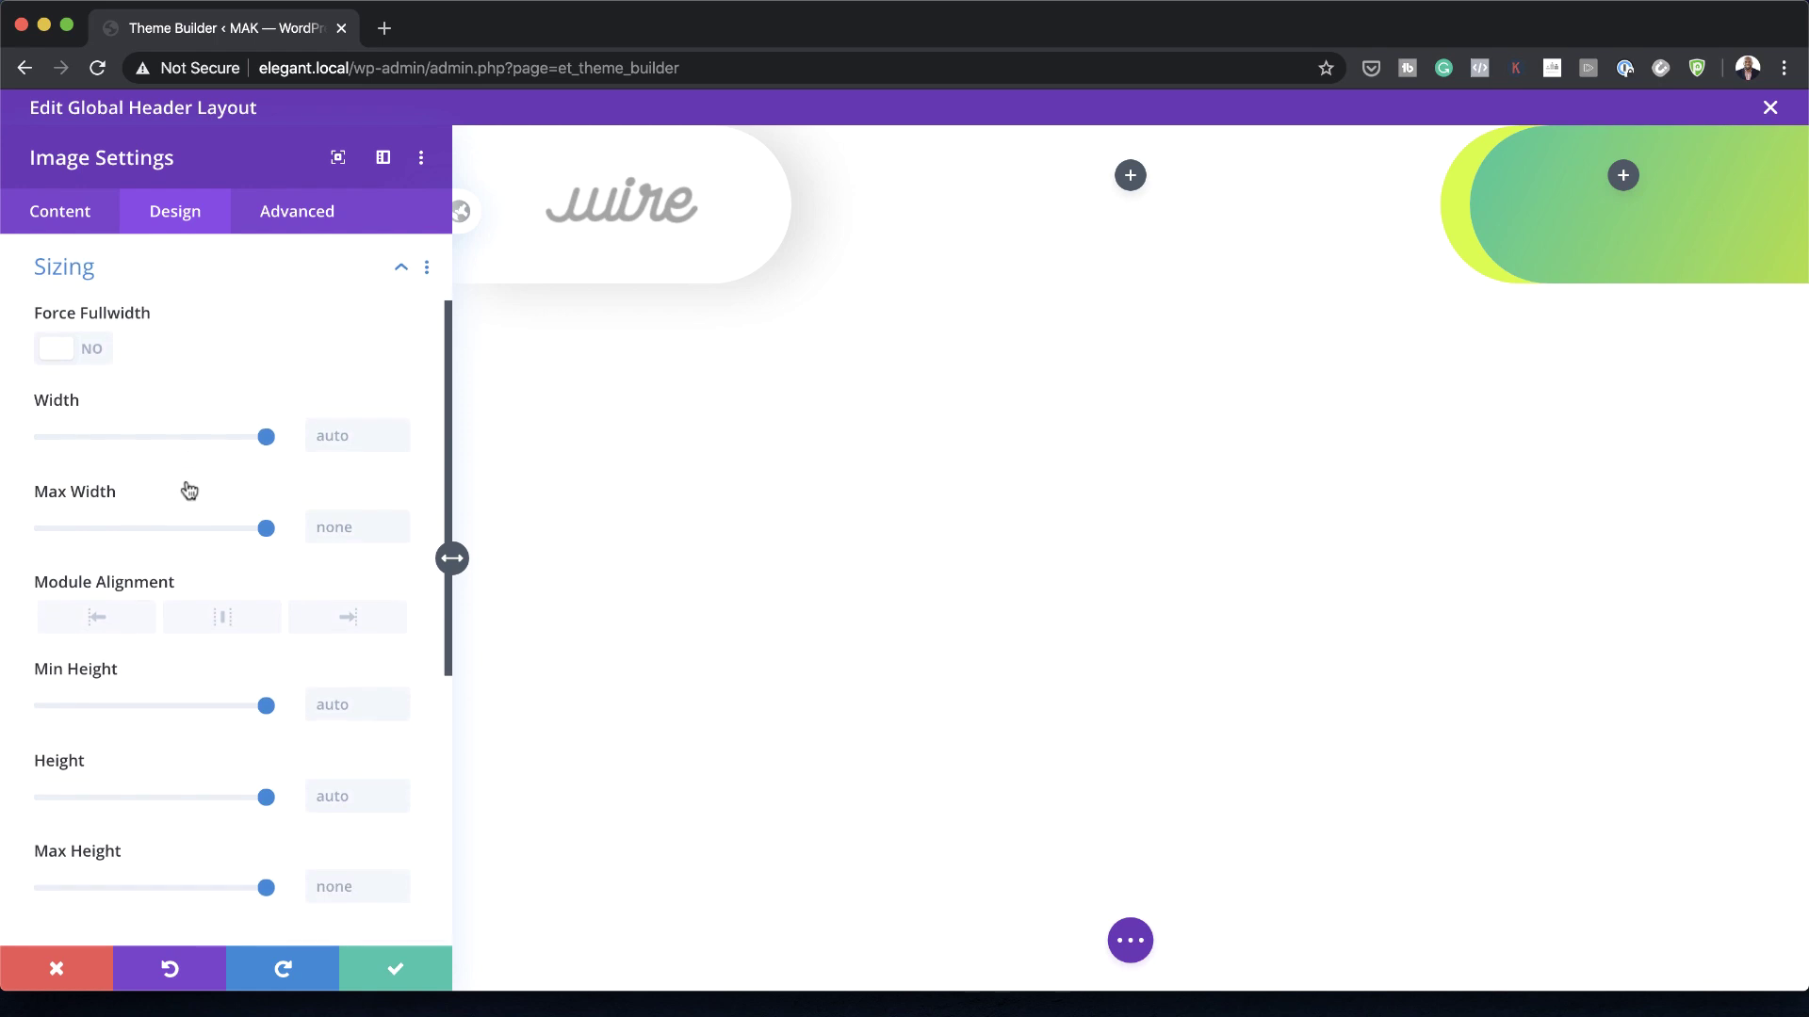
left_click(314, 433)
type("120px")
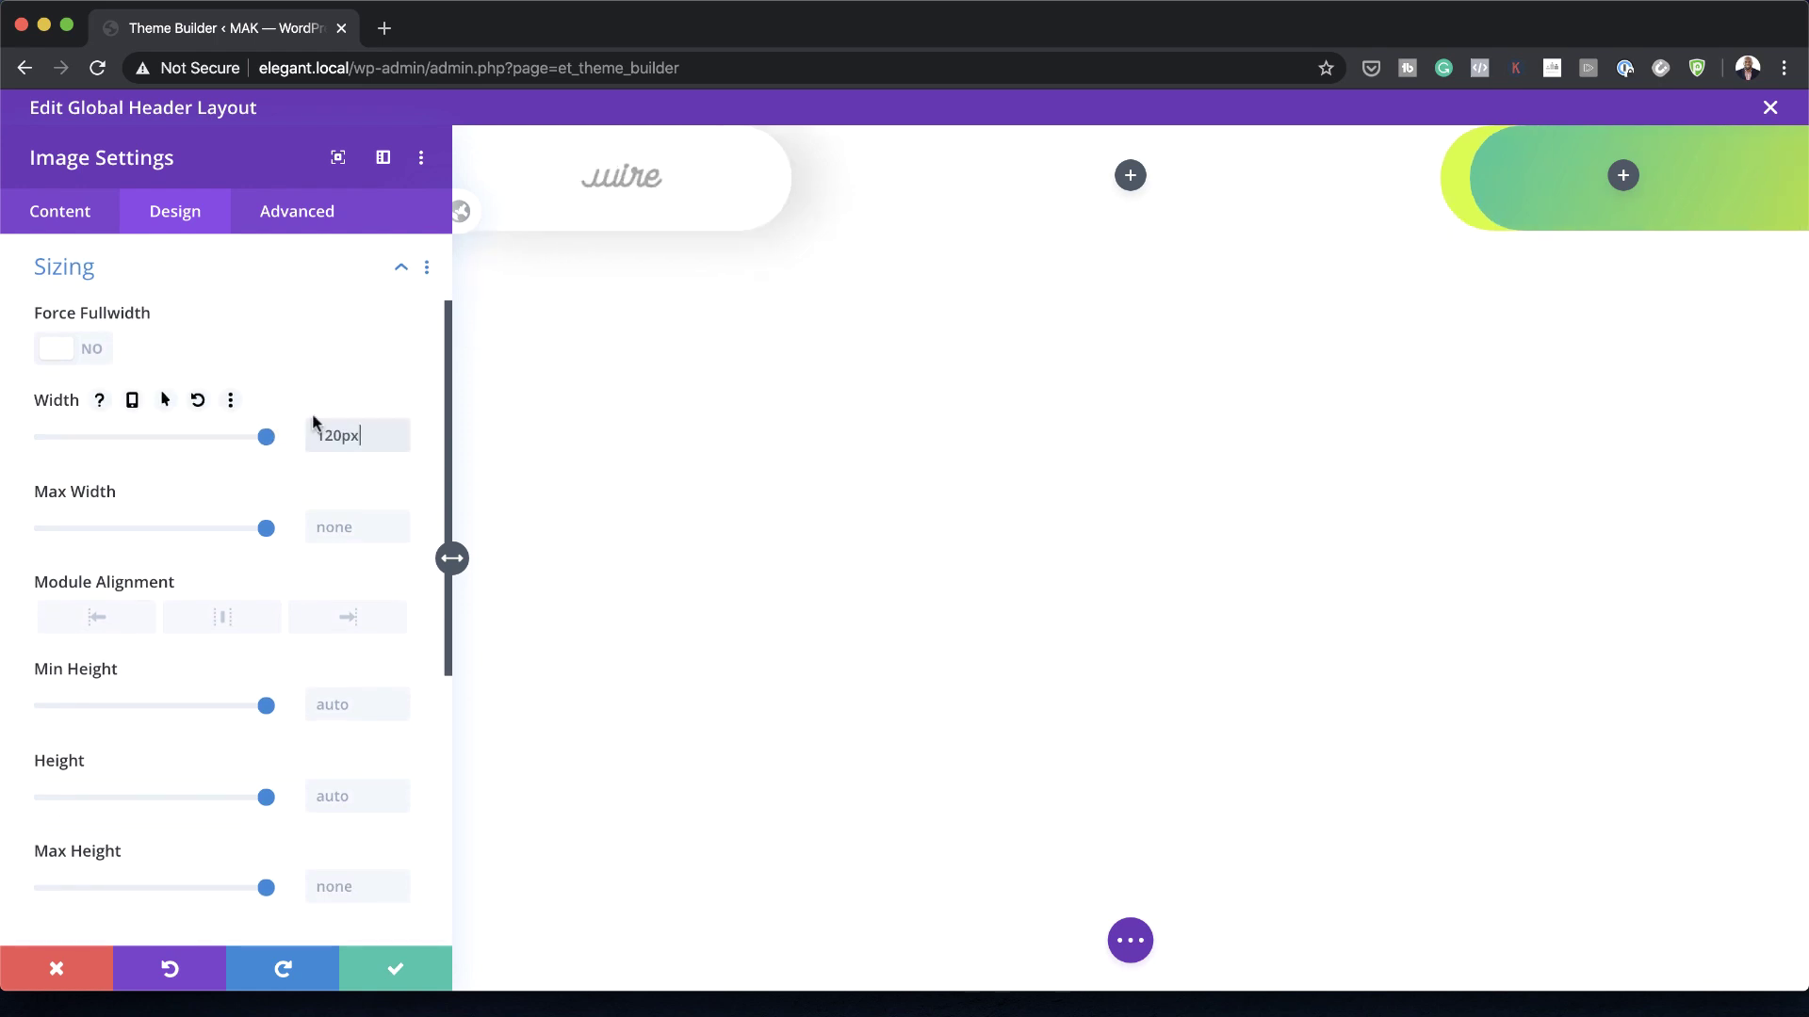
Step: Give the logo image a responsive tablet width of 80px, then save the image settings
left_click(132, 401)
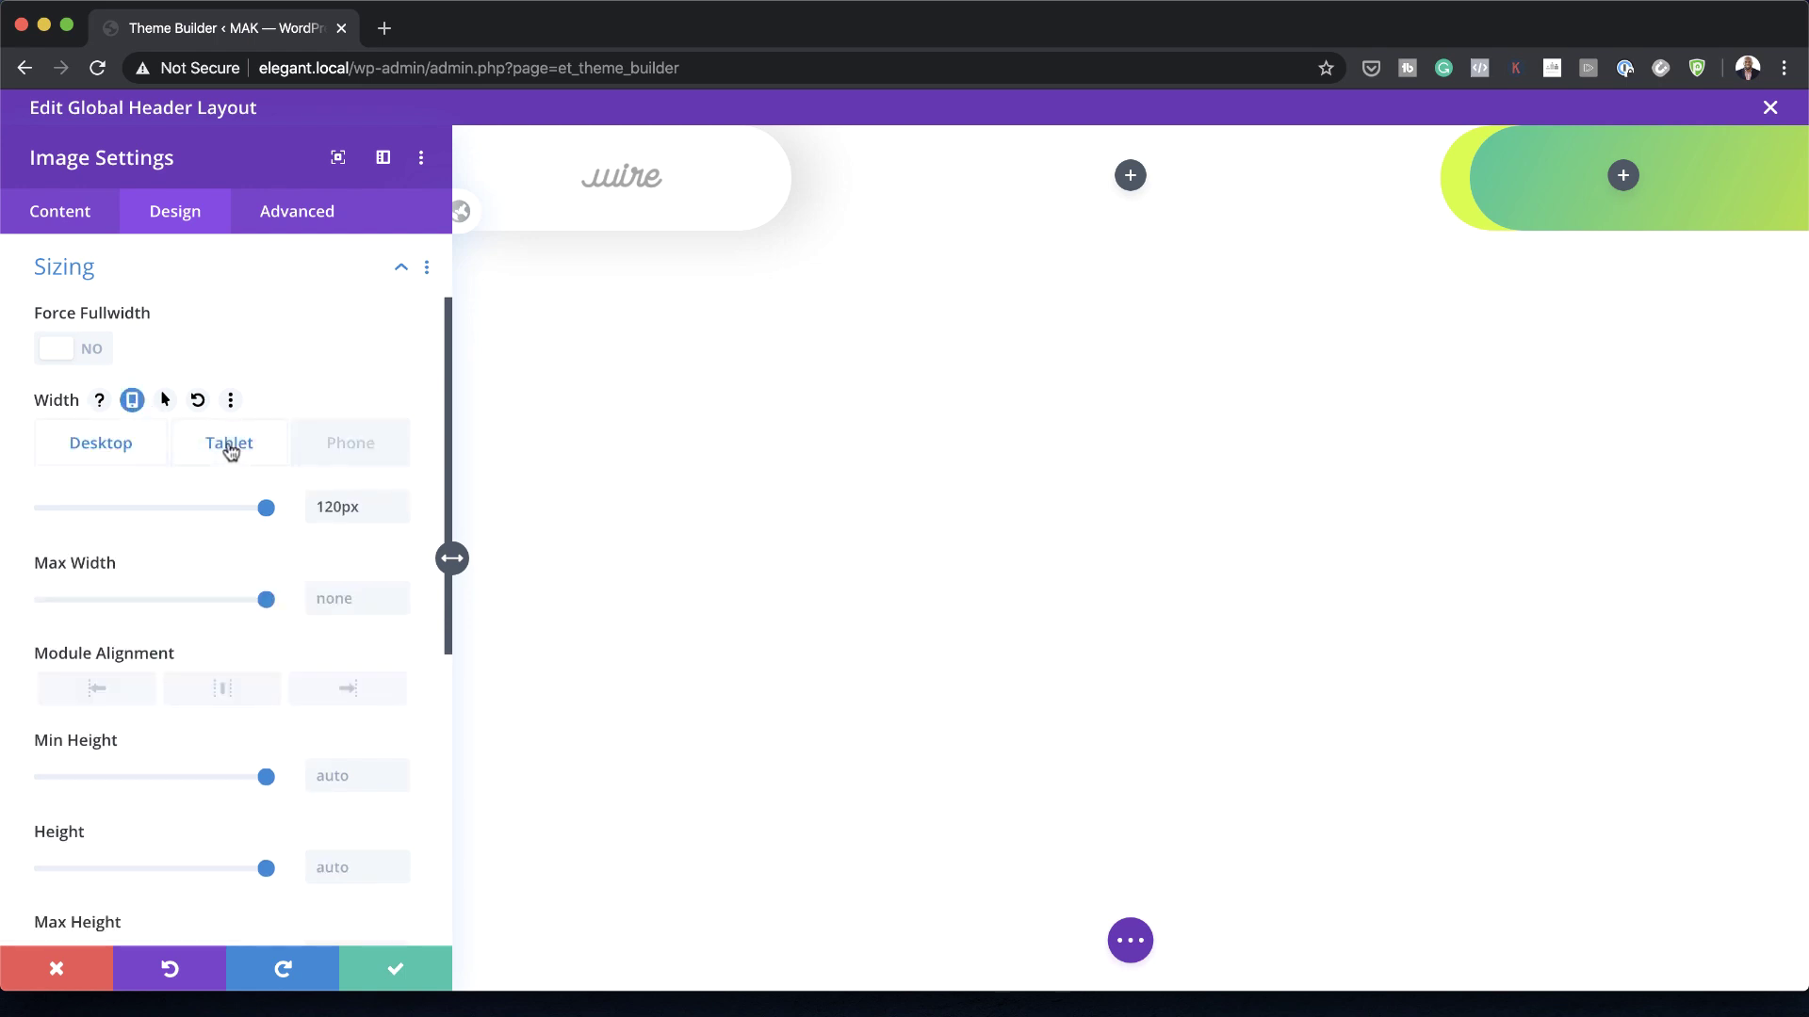
left_click(230, 448)
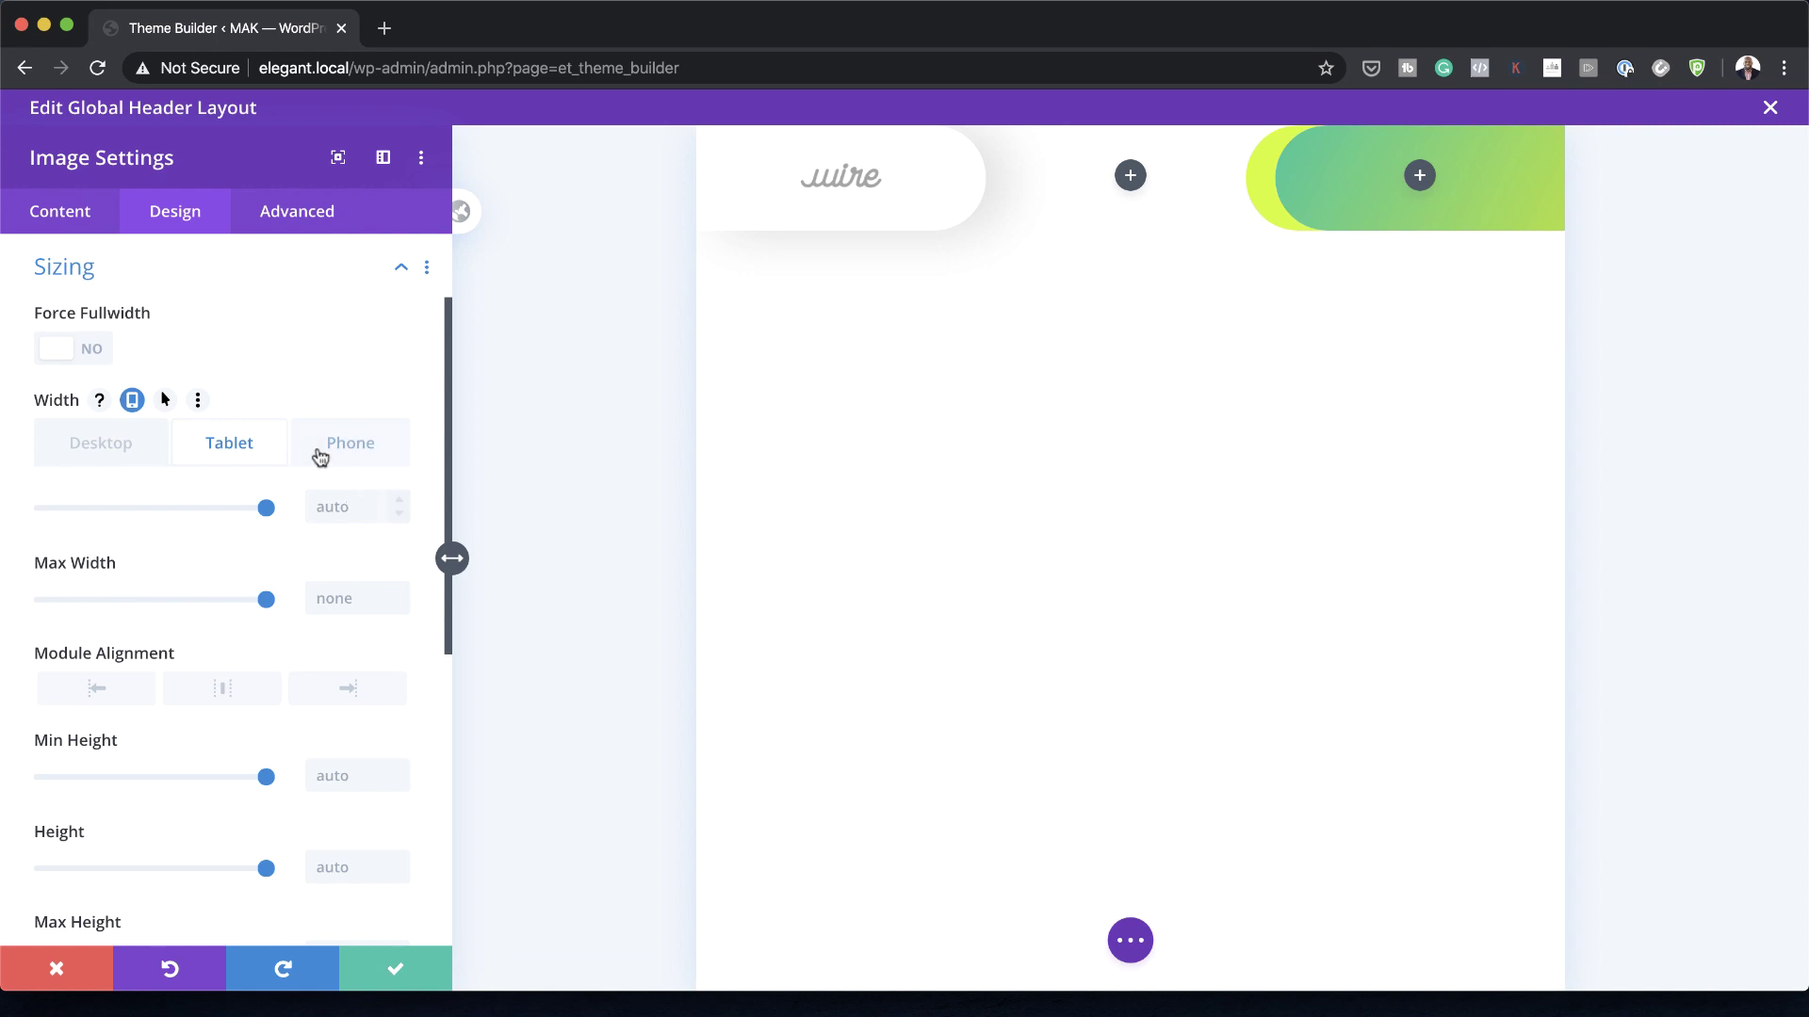
left_click(330, 505)
type("80px")
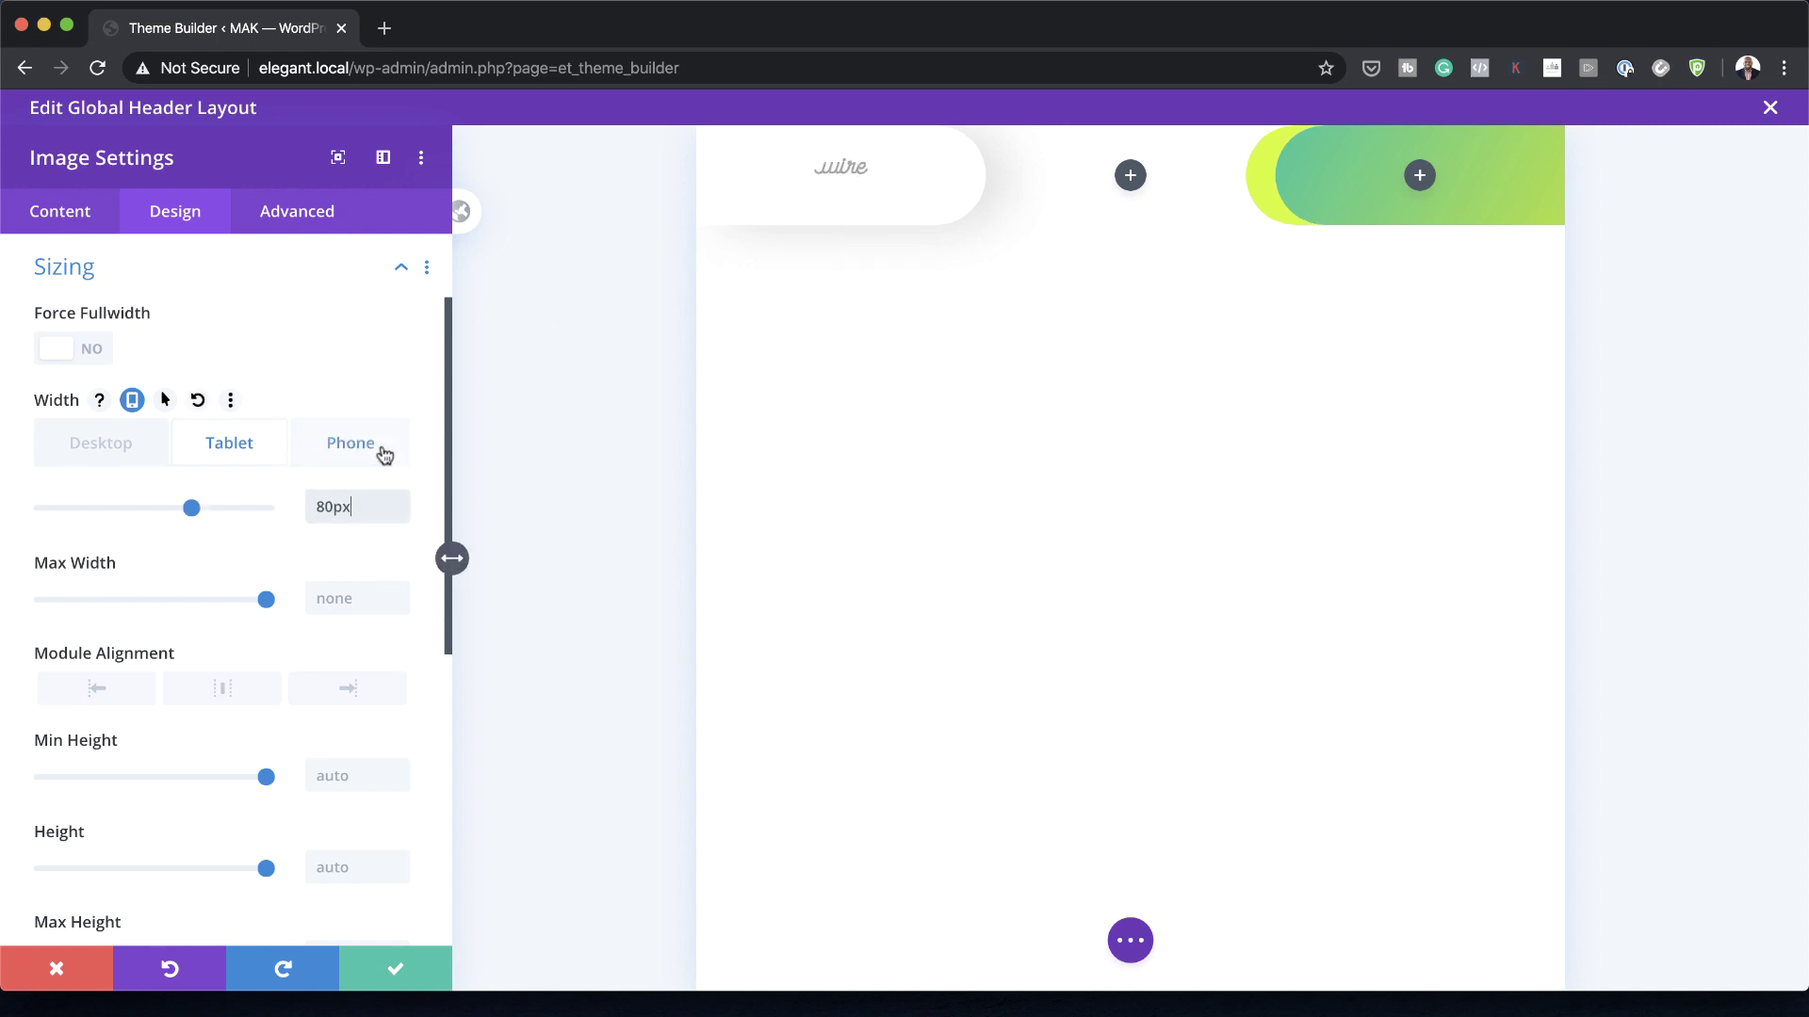
left_click(111, 448)
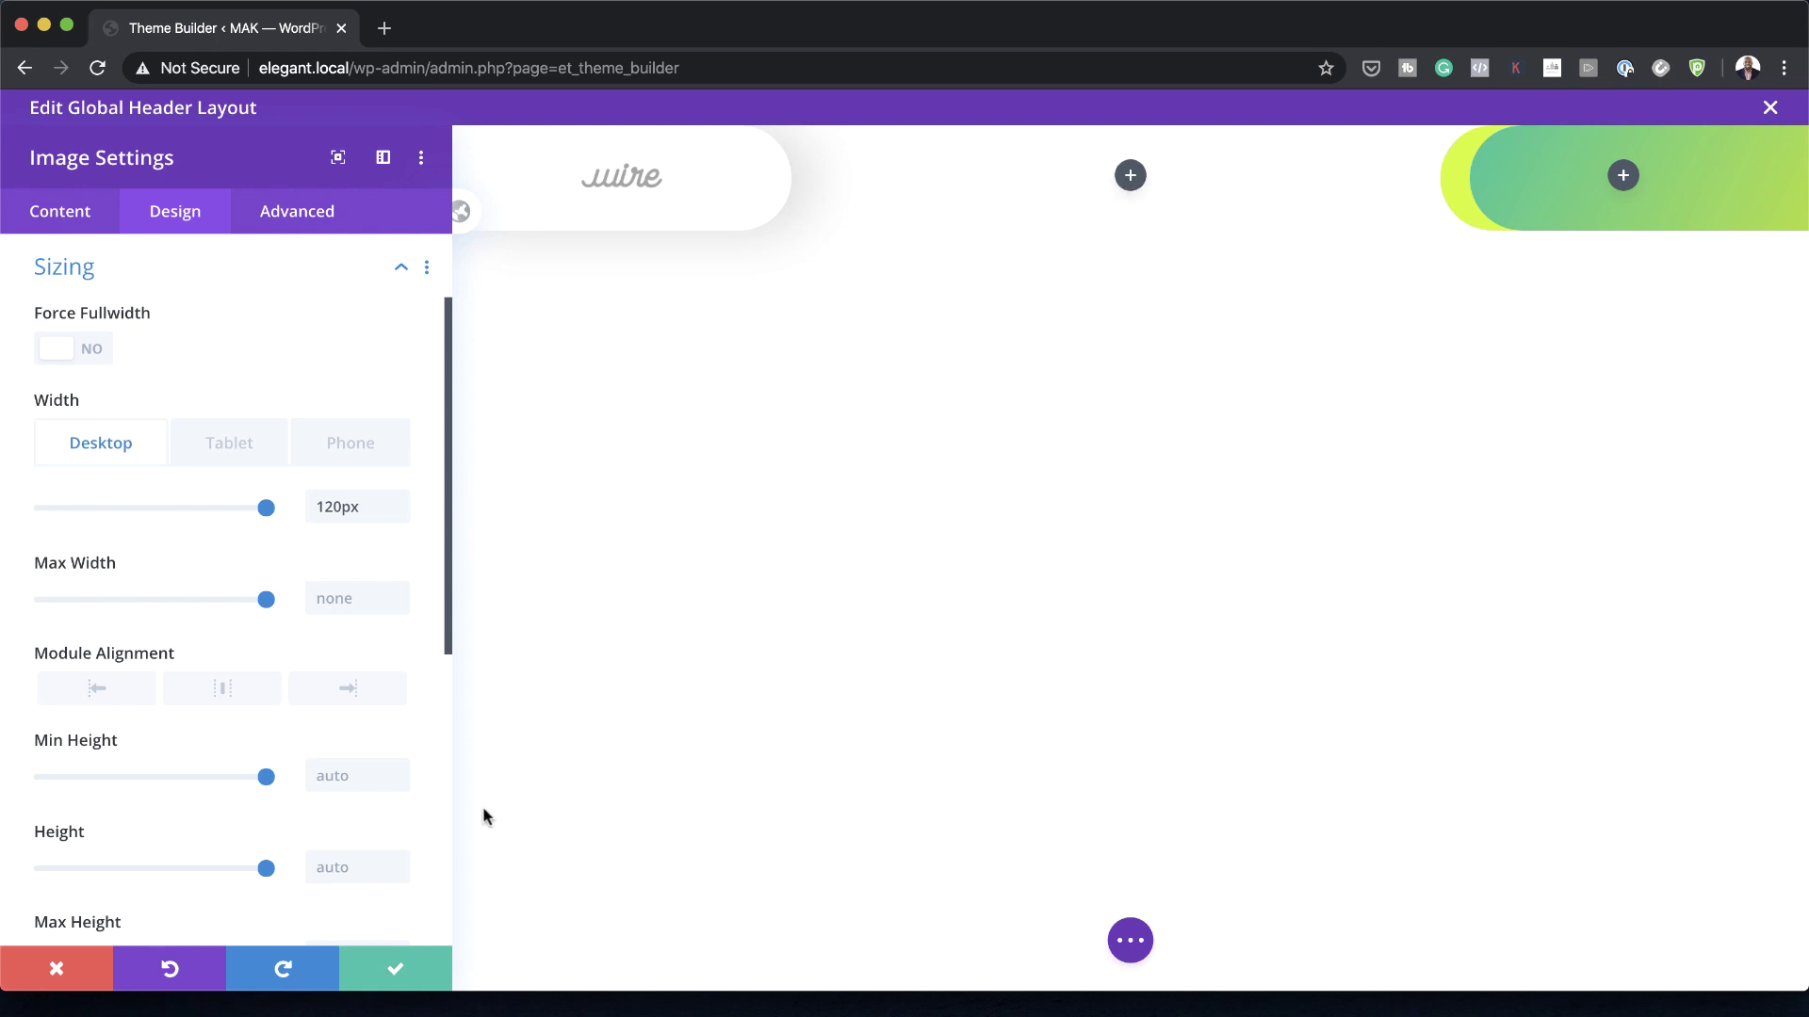
left_click(403, 966)
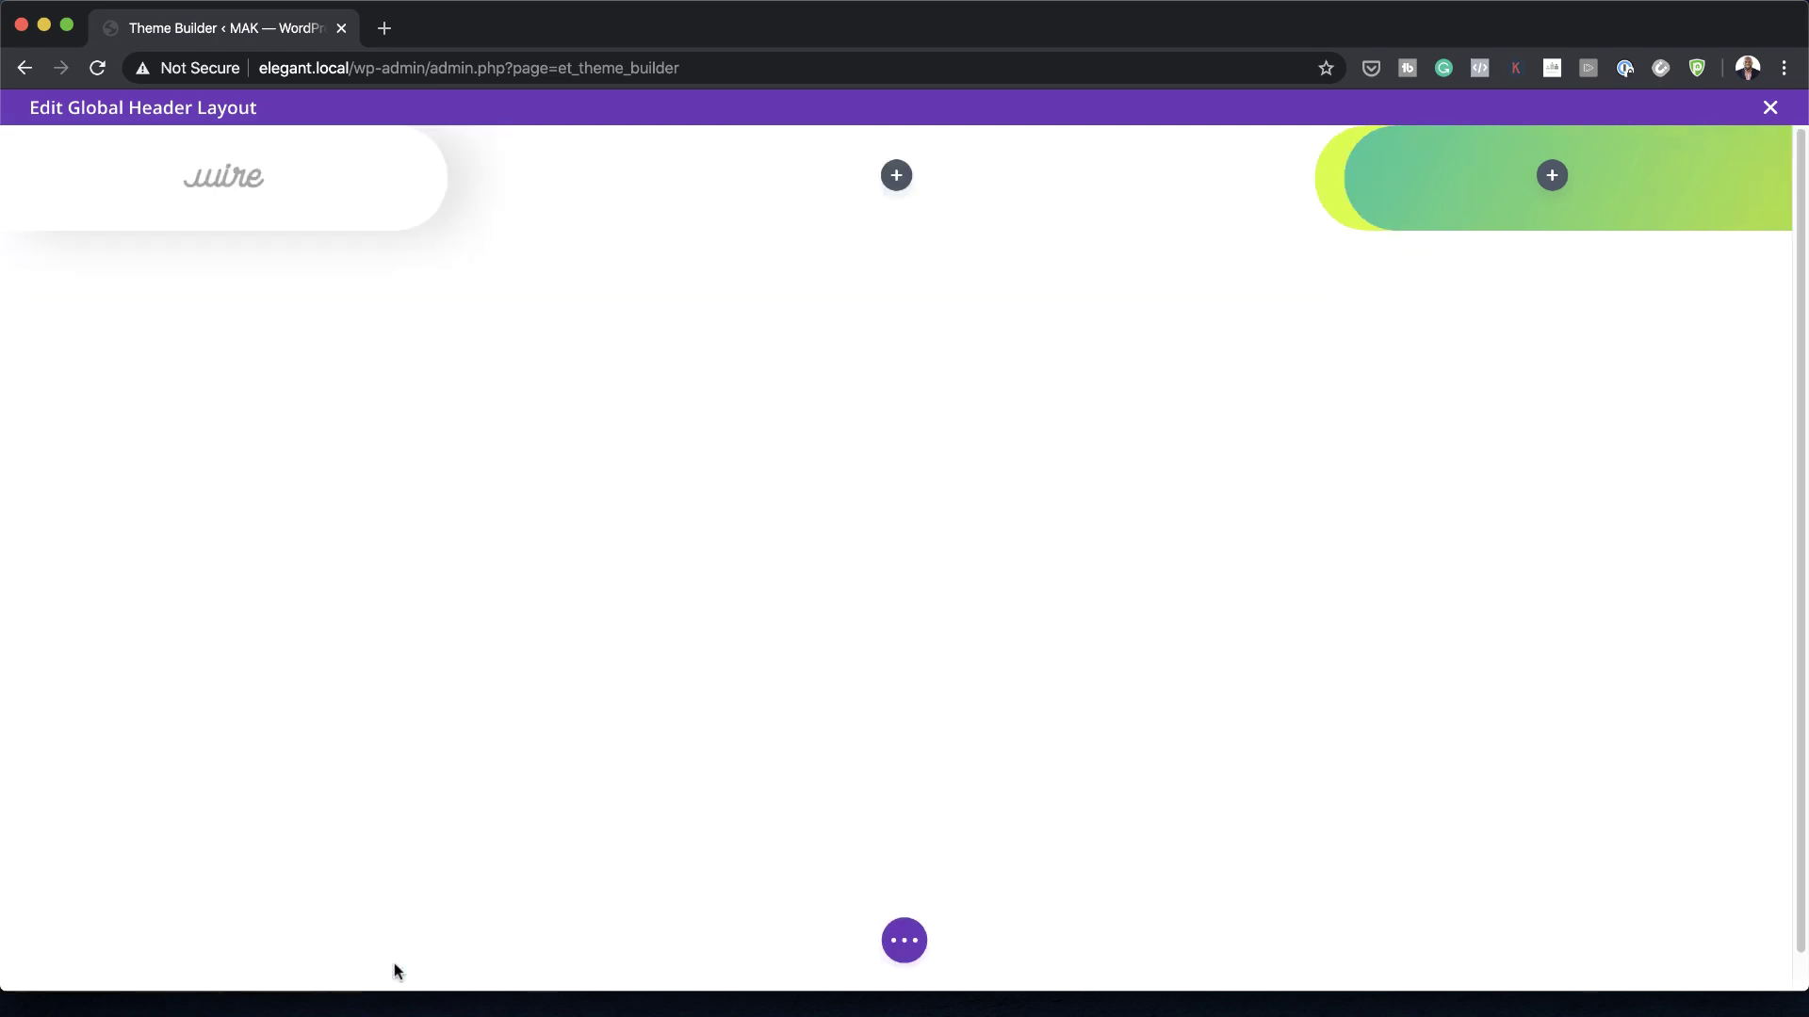
Step: Add a Menu module to the second column and make its background color transparent
left_click(904, 175)
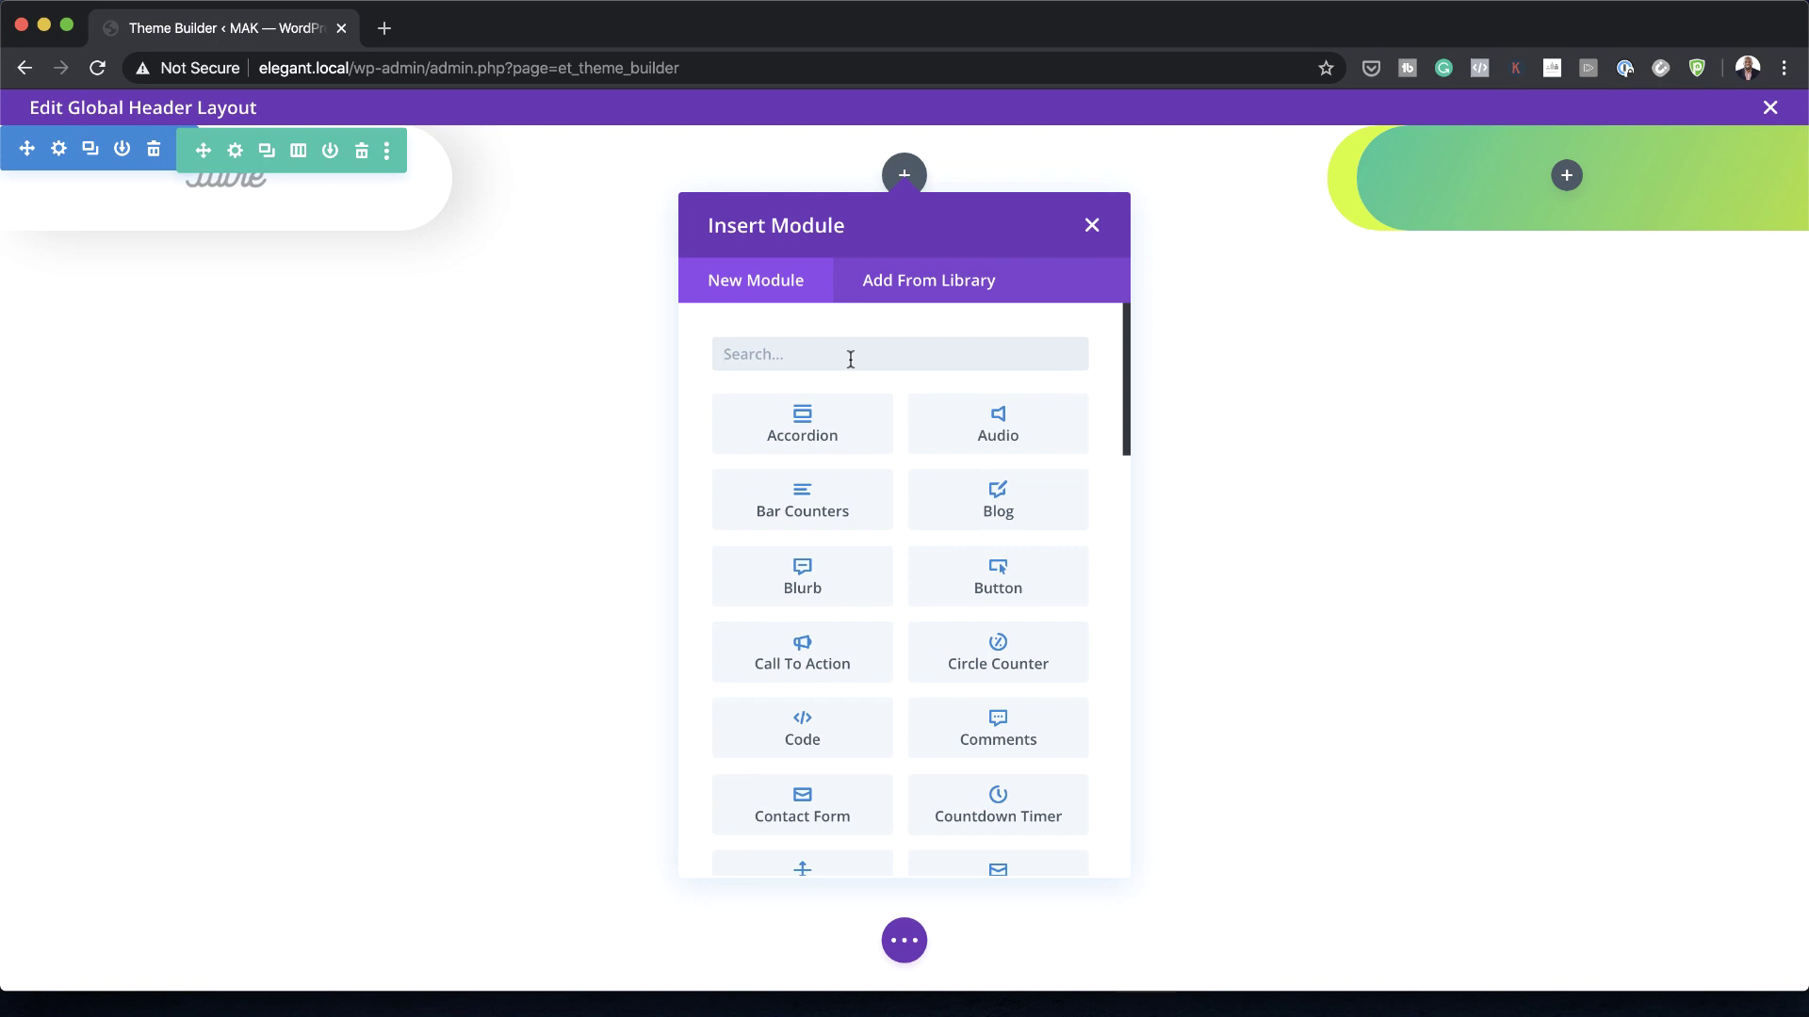
type("menu")
left_click(829, 429)
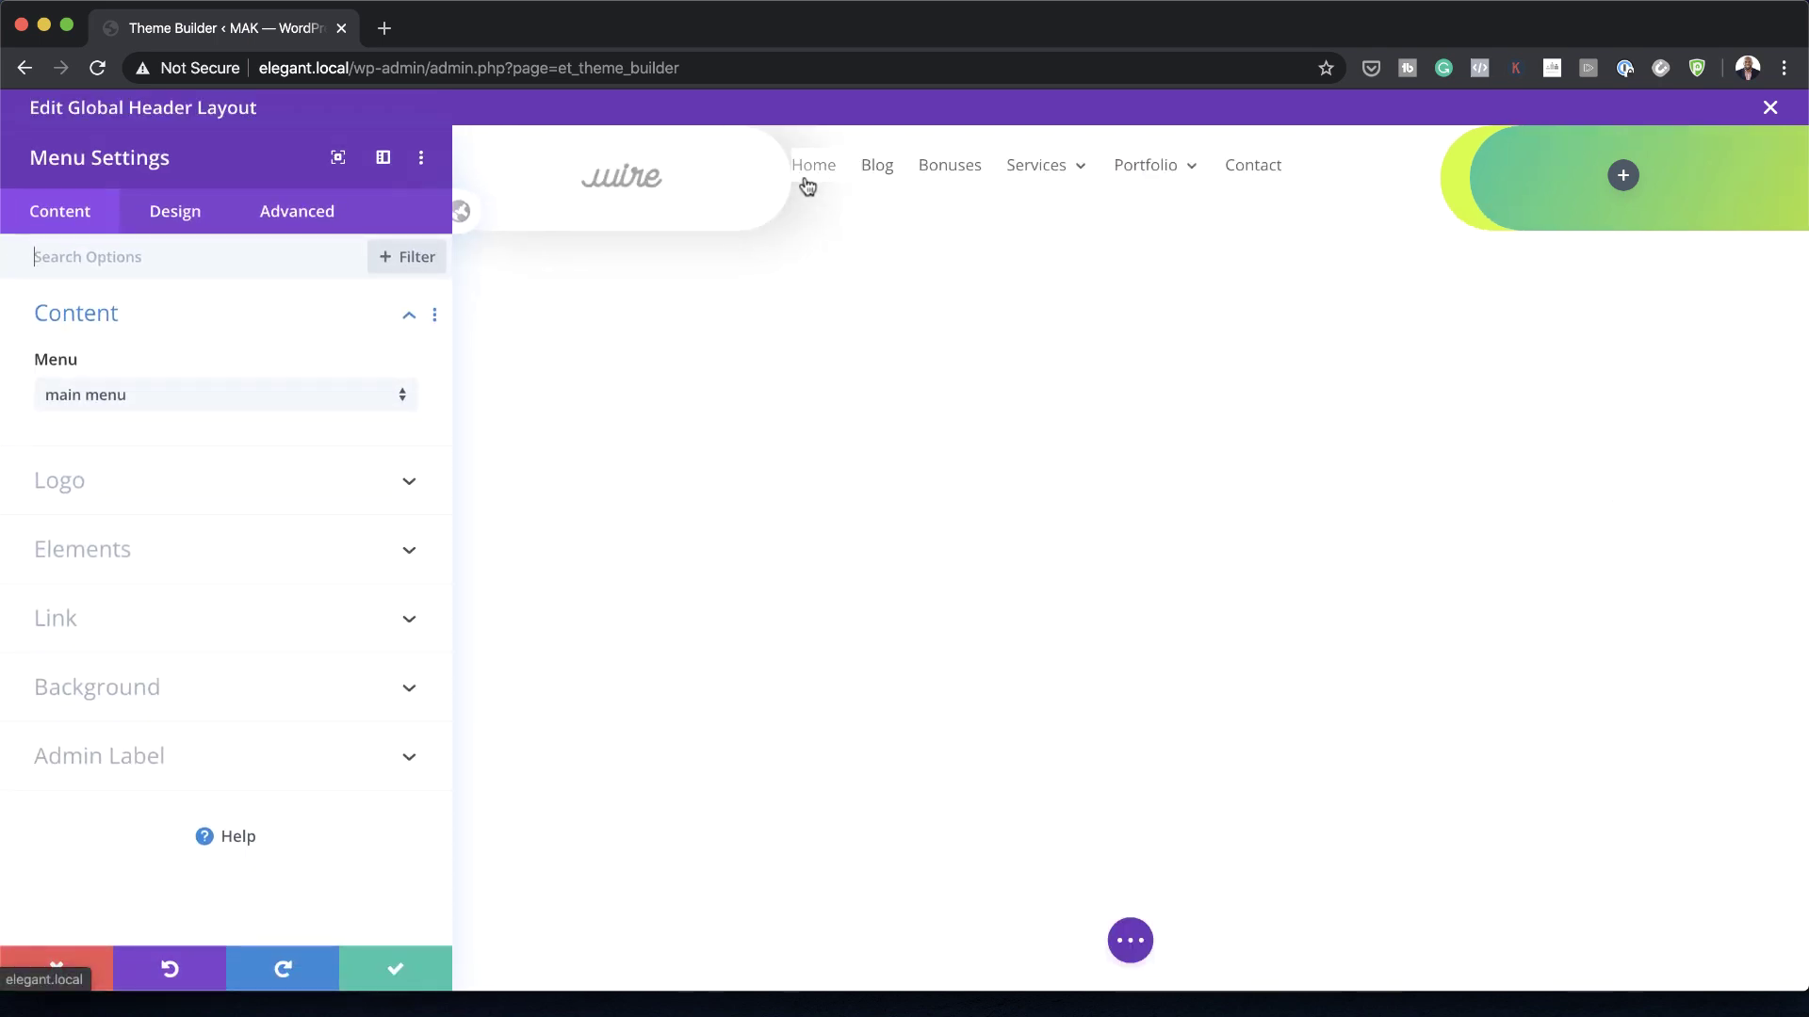
left_click(92, 690)
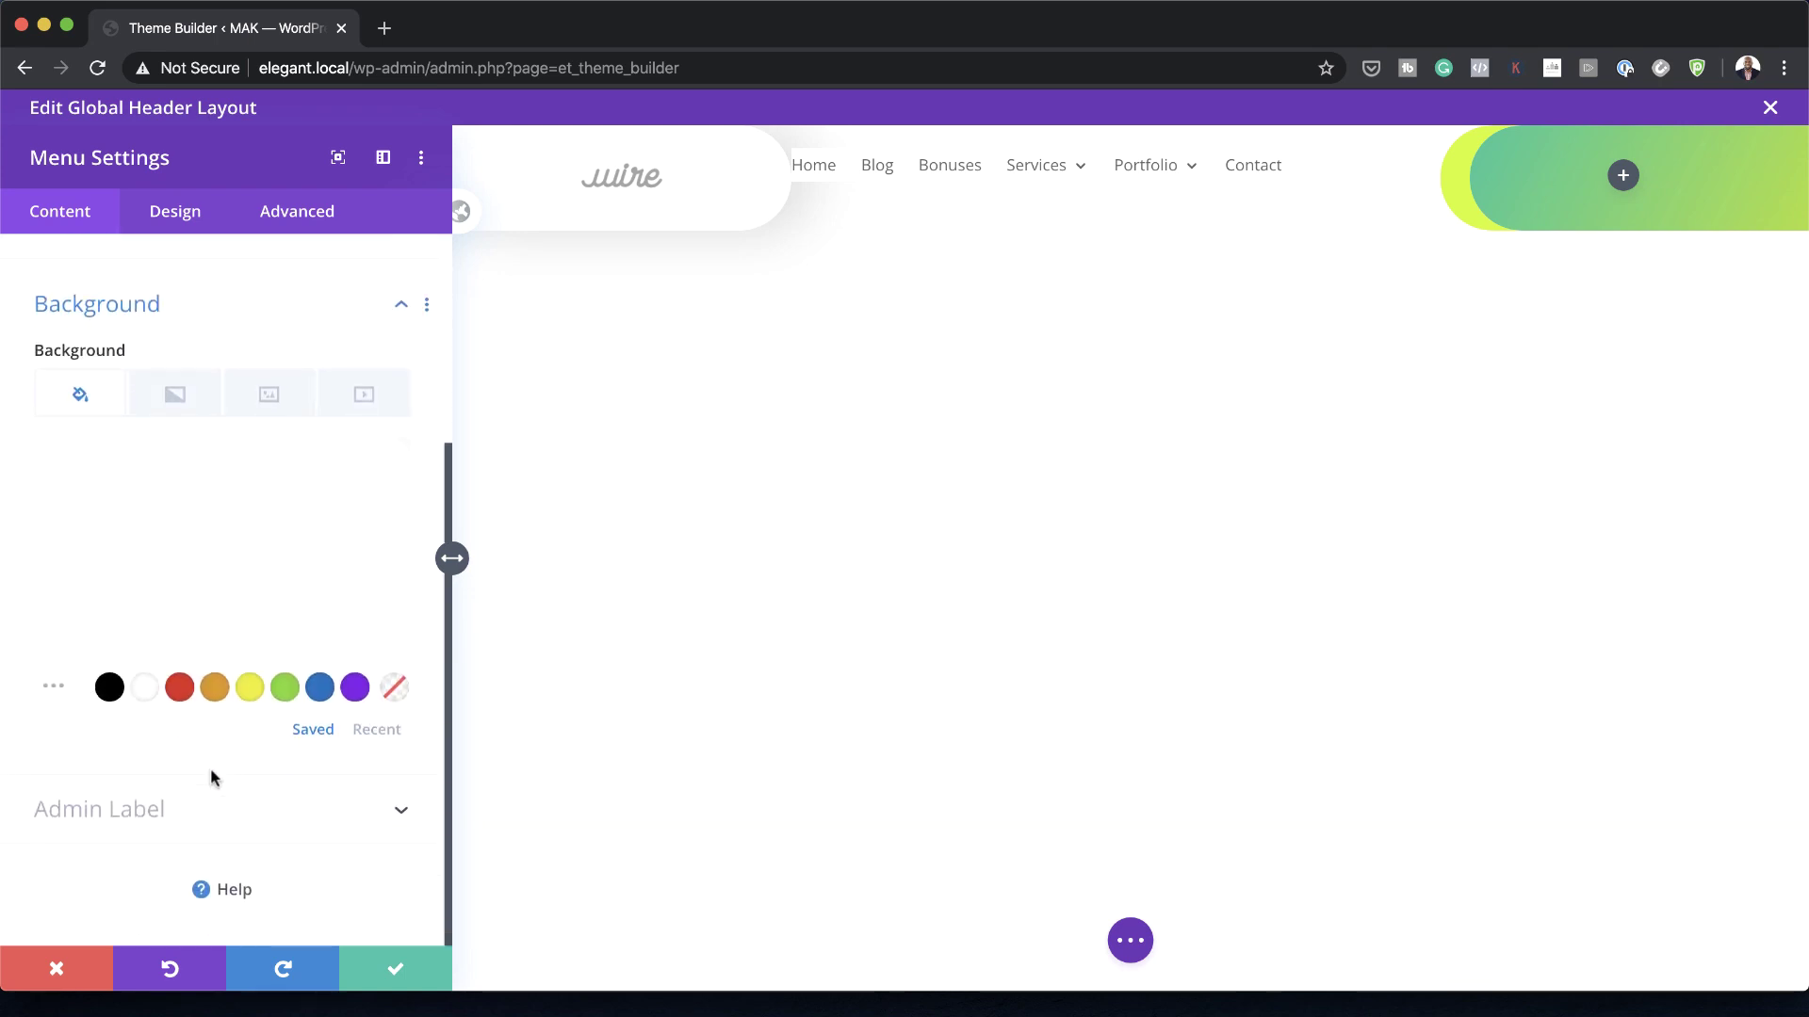
left_click(394, 690)
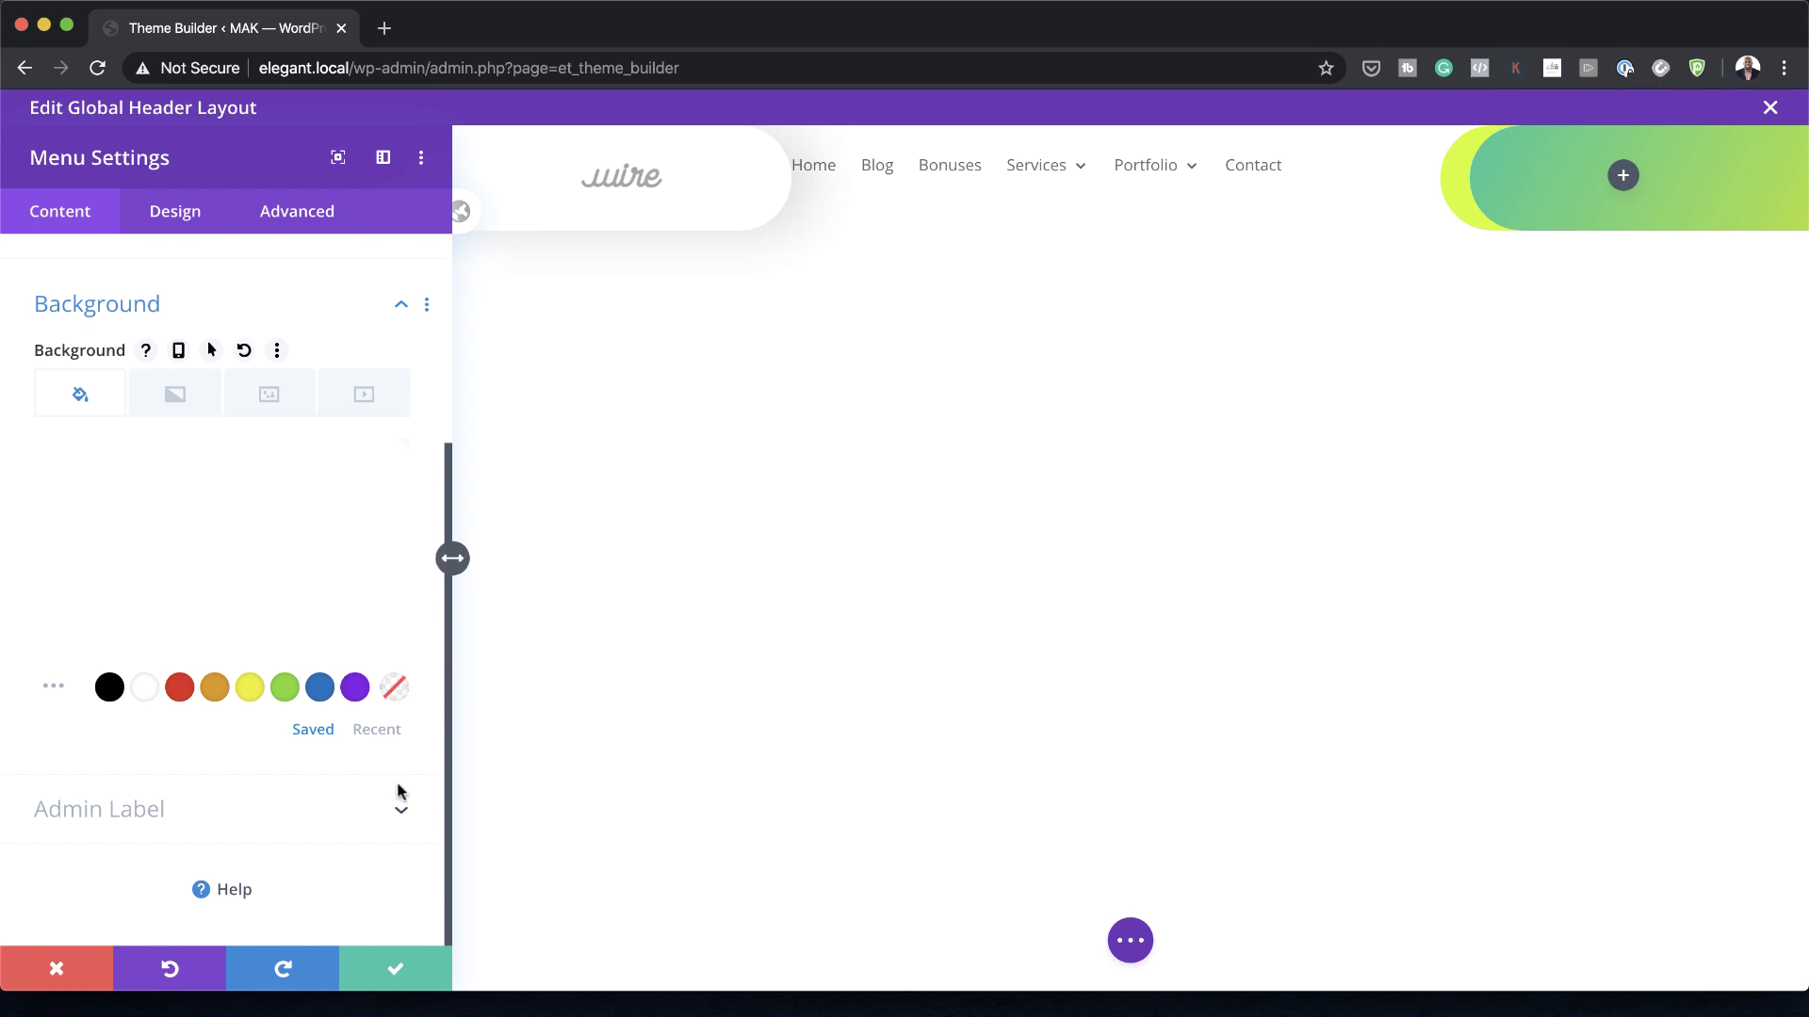
Step: Set the menu module's layout style to Centered
left_click(197, 217)
left_click(194, 316)
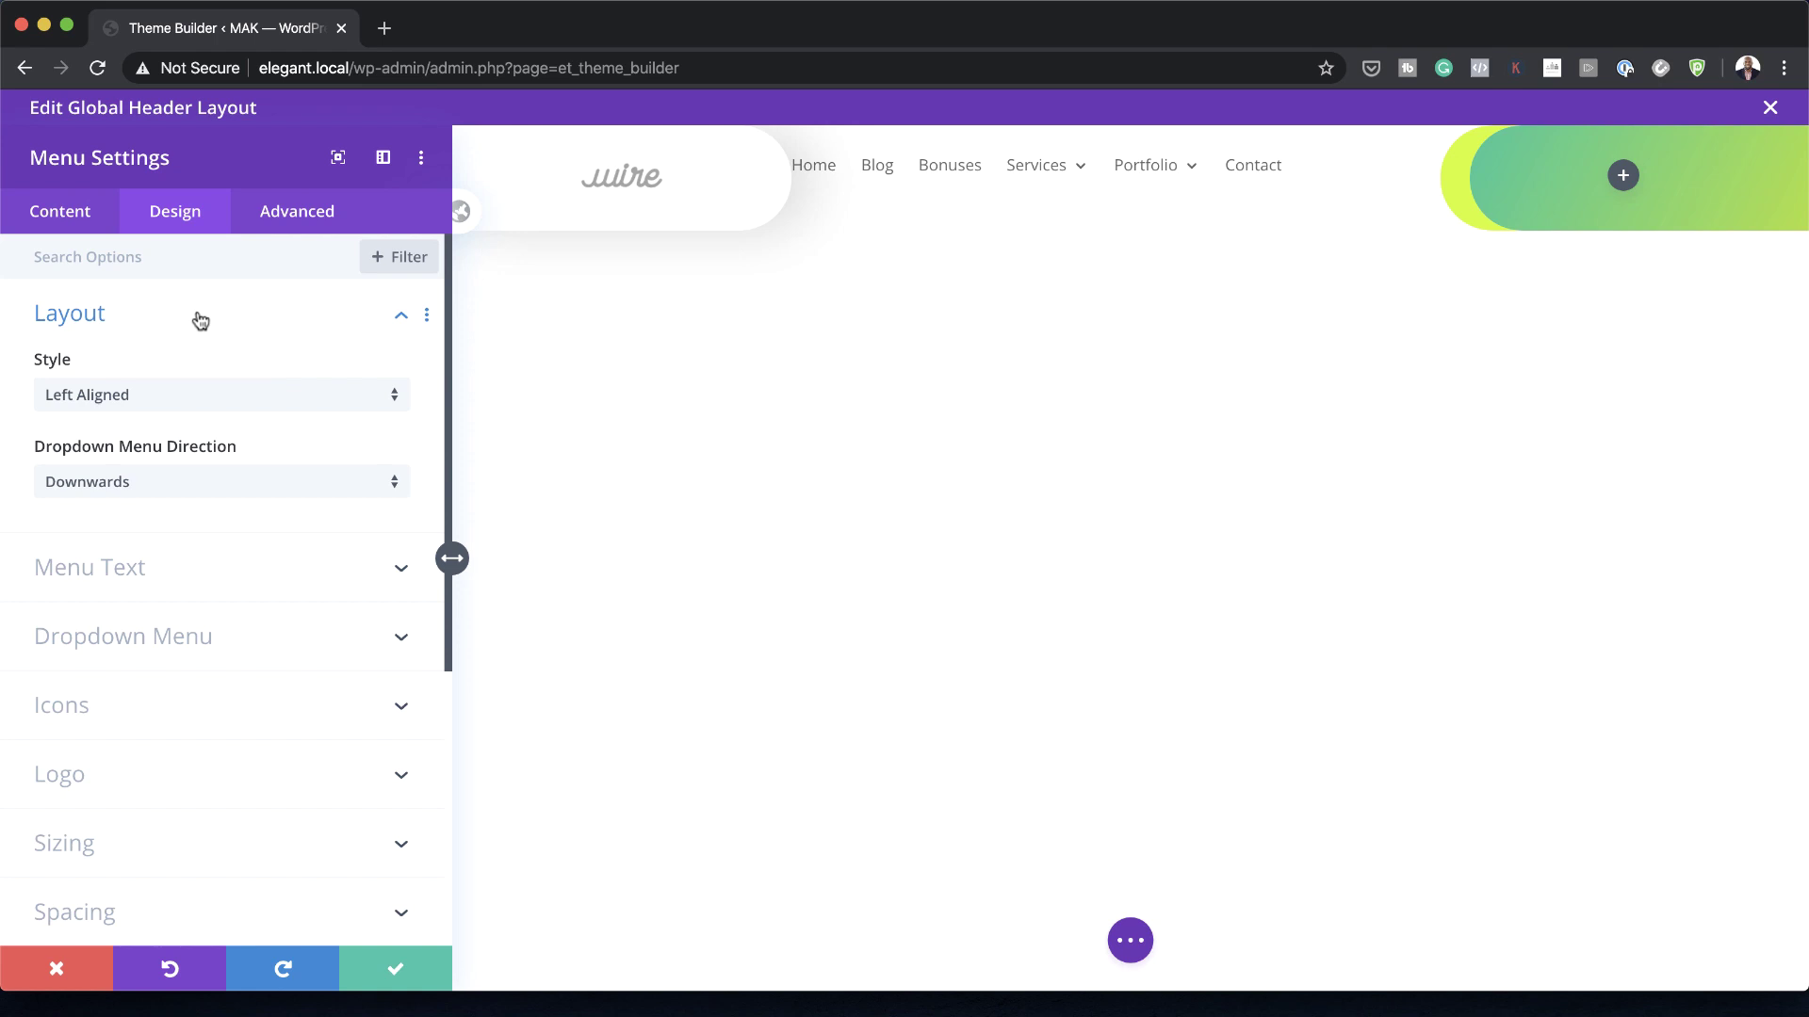
left_click(175, 396)
left_click(179, 453)
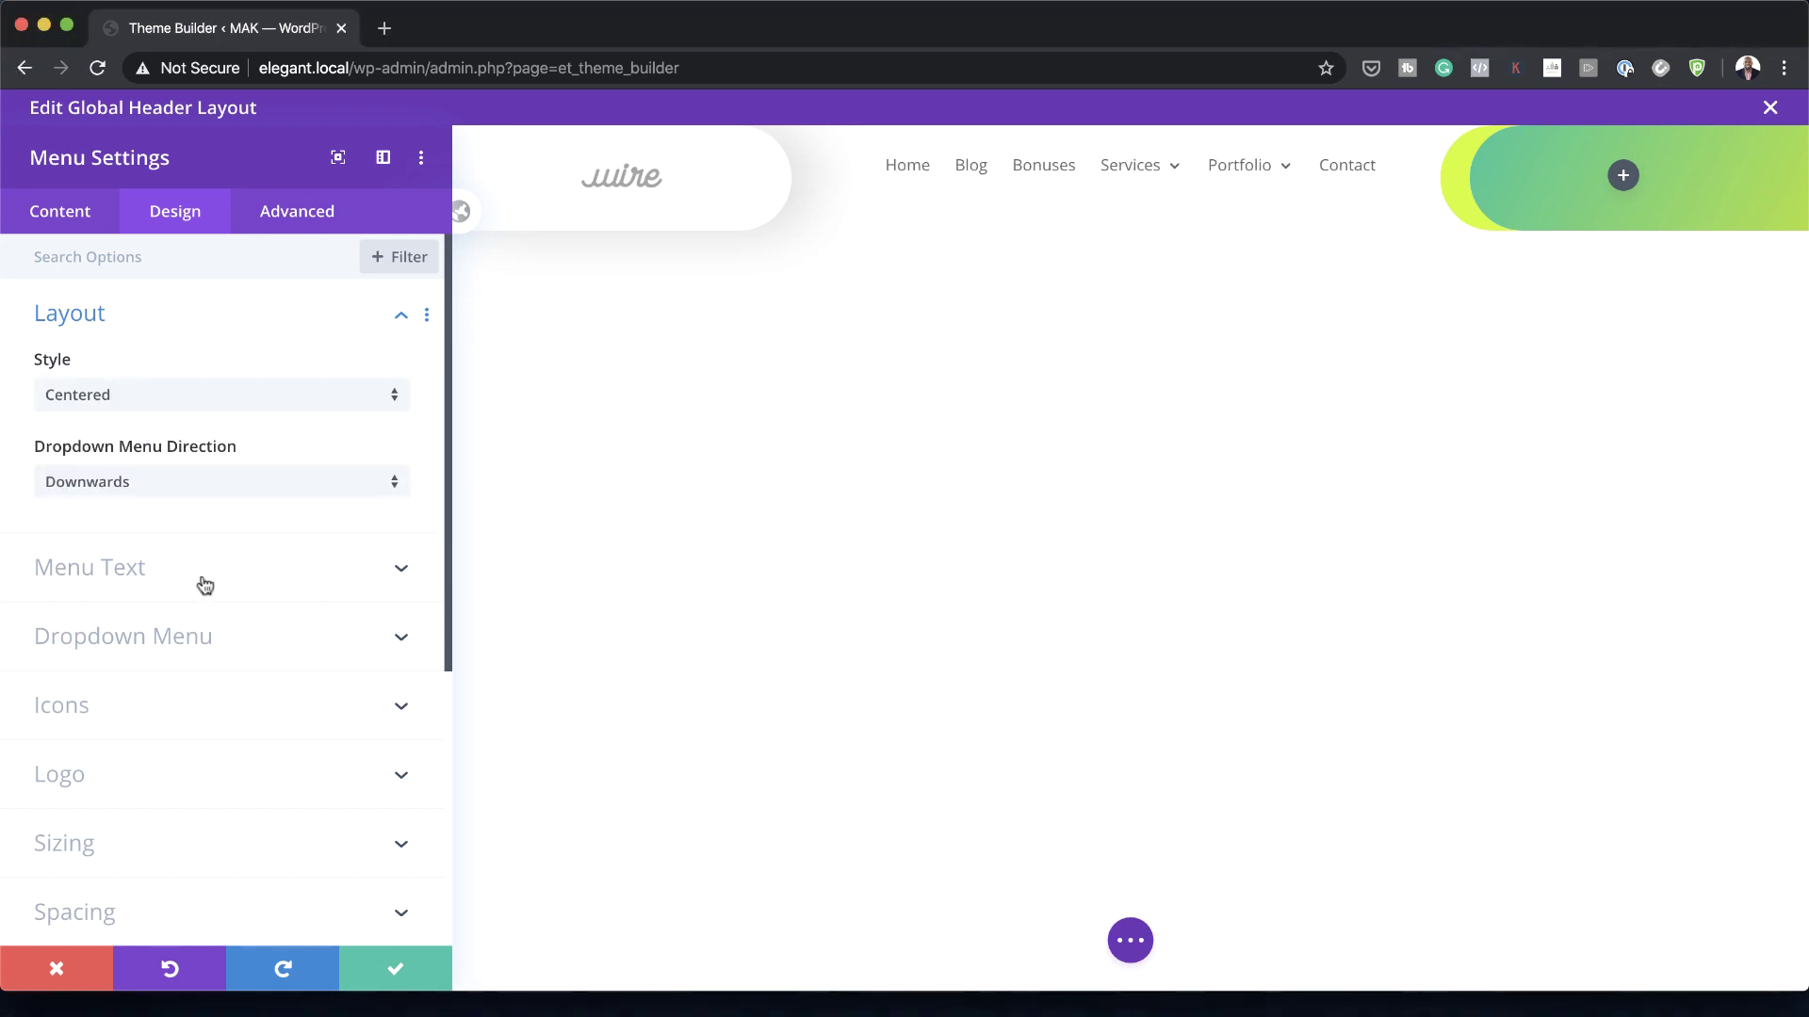
Step: Set the menu text to the Montserrat font with Medium weight and black #000000 color
left_click(178, 575)
left_click(94, 485)
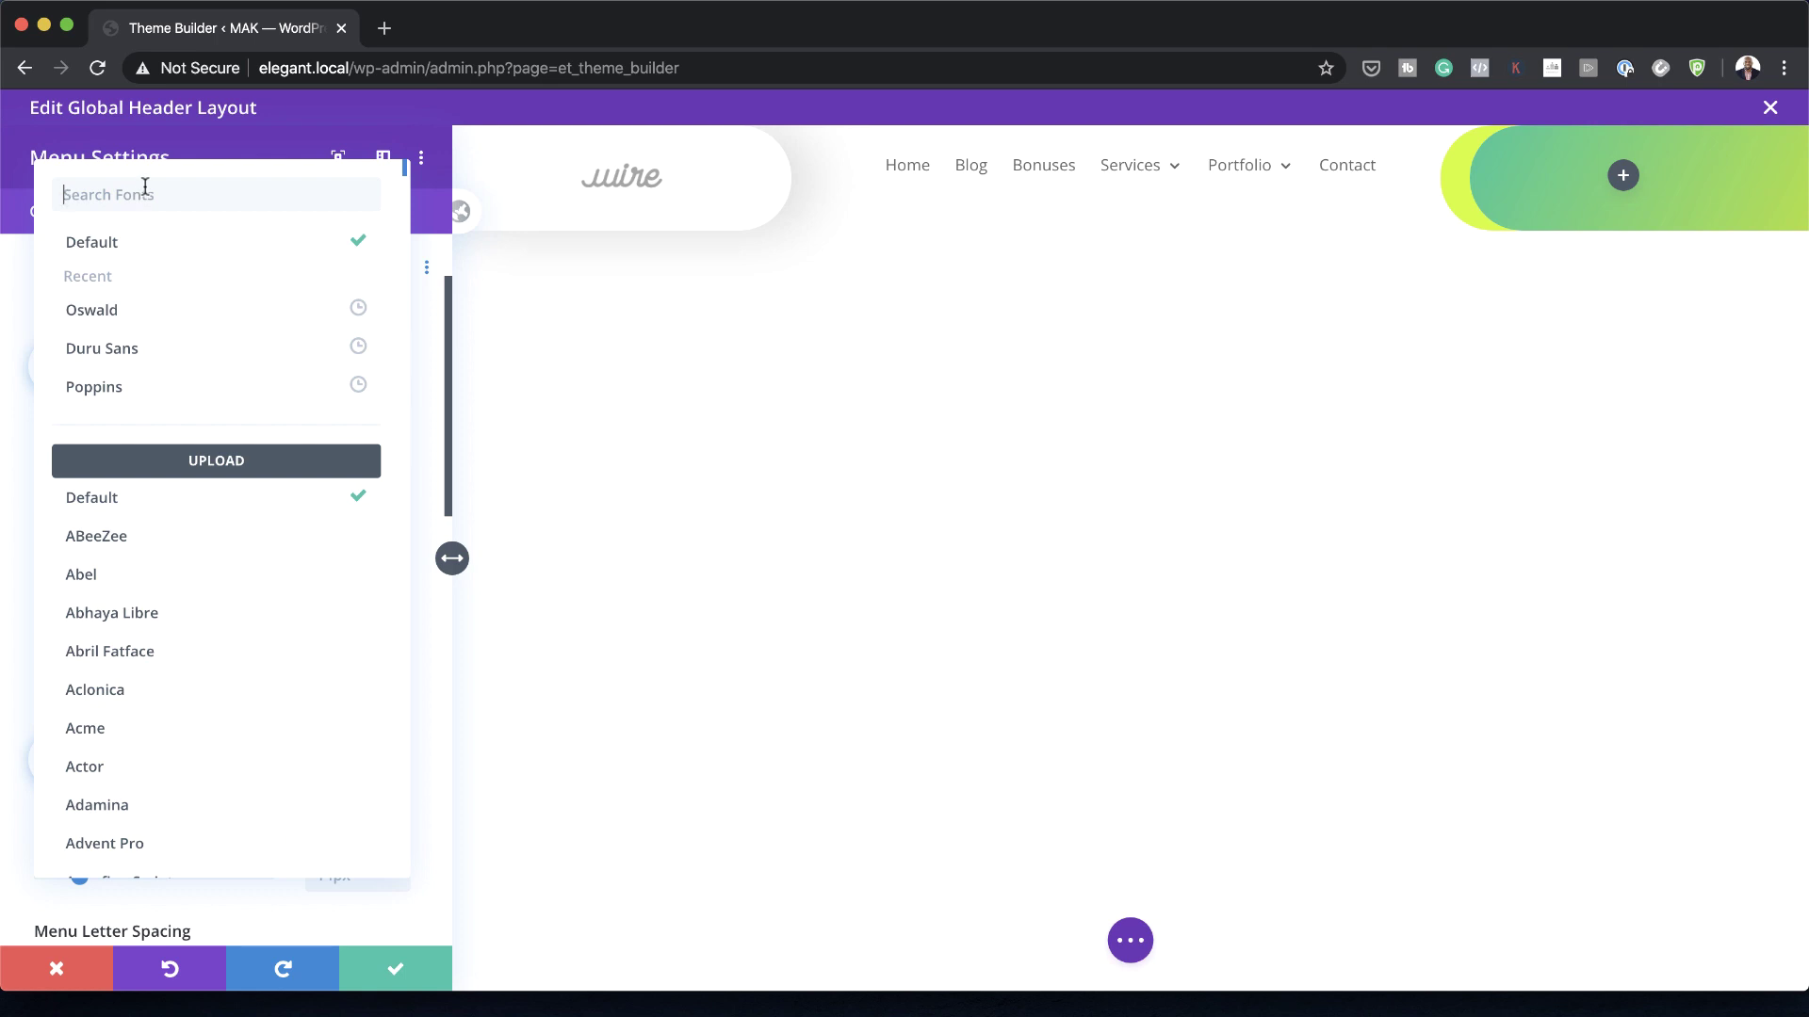
type("Montserrat")
left_click(183, 245)
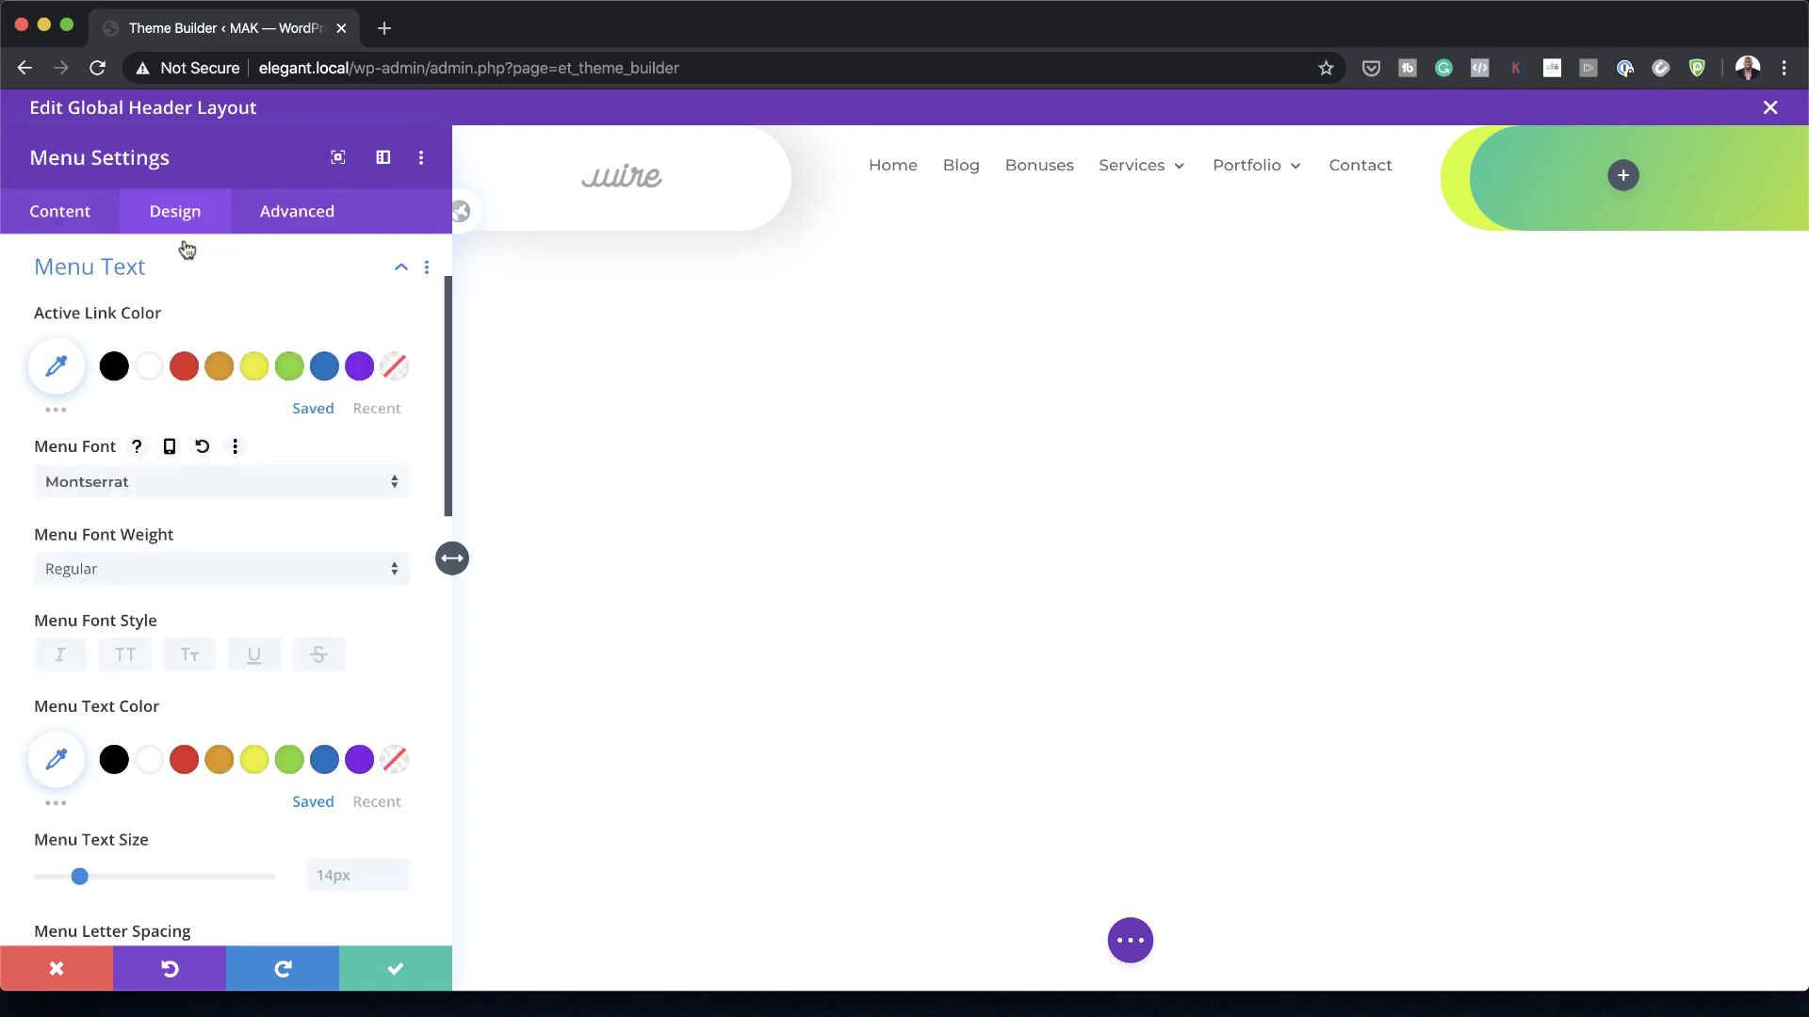
left_click(162, 578)
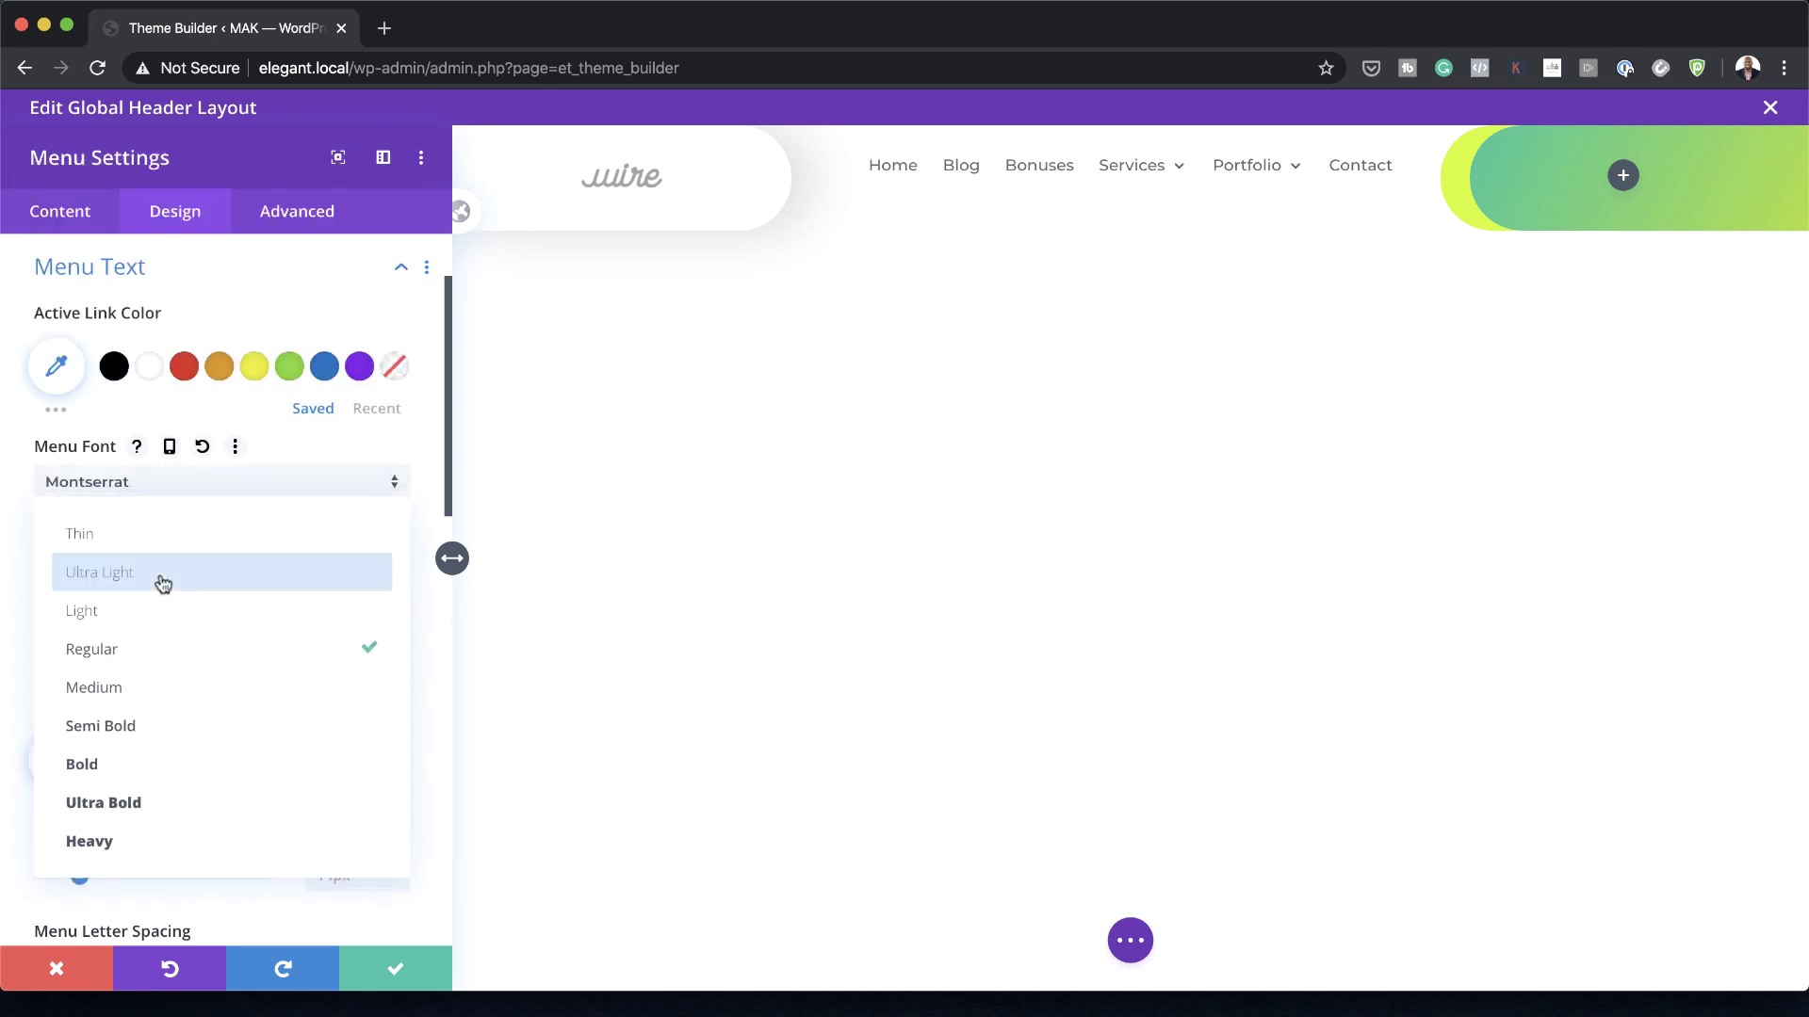
left_click(191, 686)
left_click(114, 761)
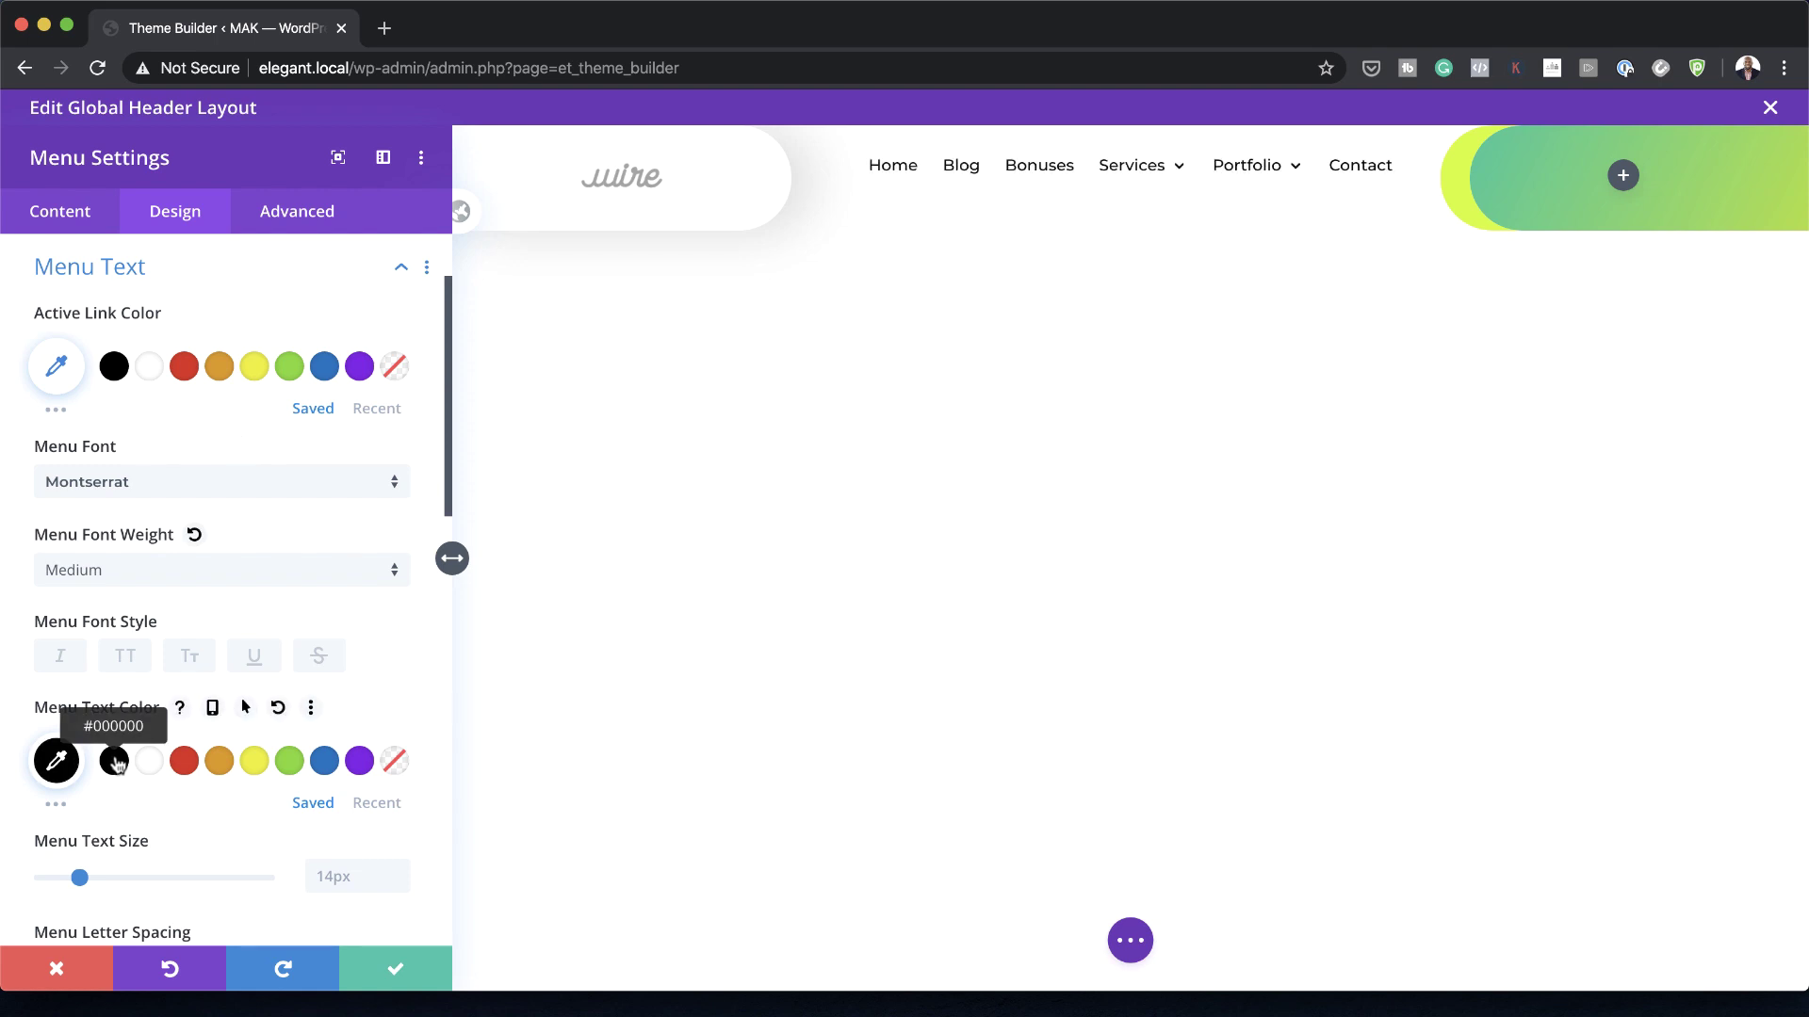
Step: Set the menu text size to 13px and the menu letter spacing to 1px
scroll(114, 761, "down", 3)
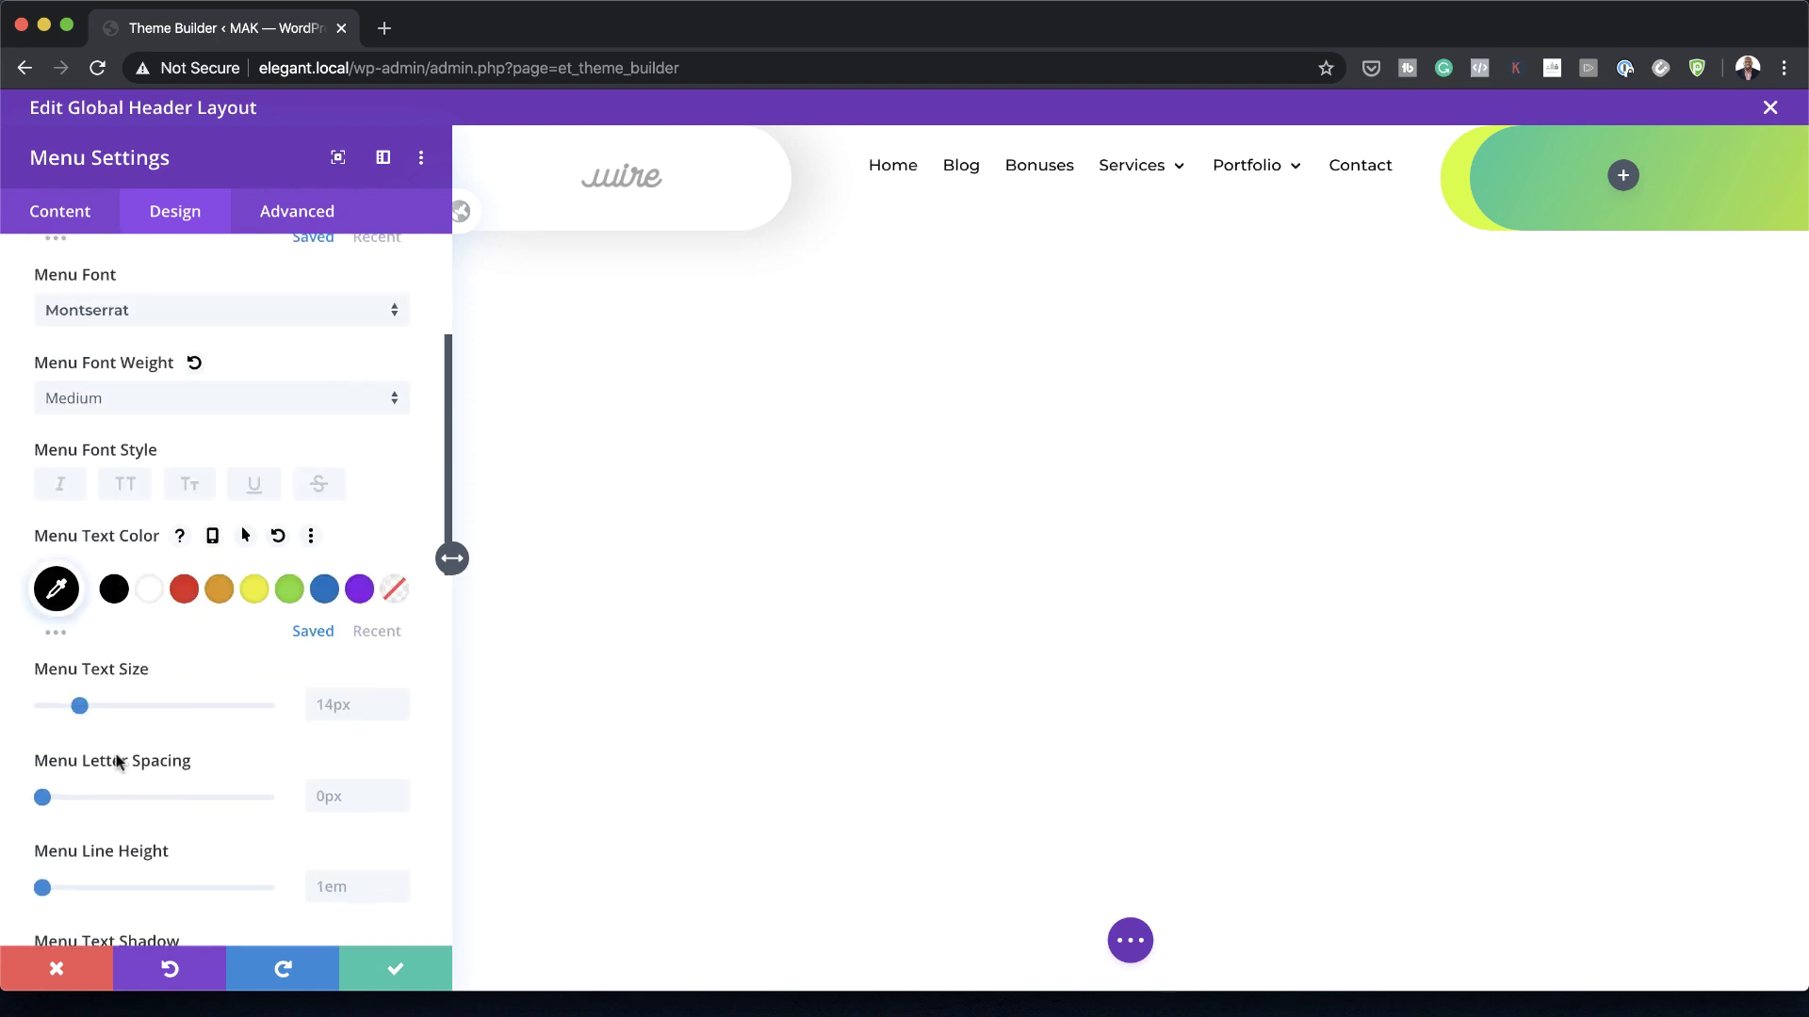
left_click(364, 709)
type("13")
scroll(341, 827, "down", 1)
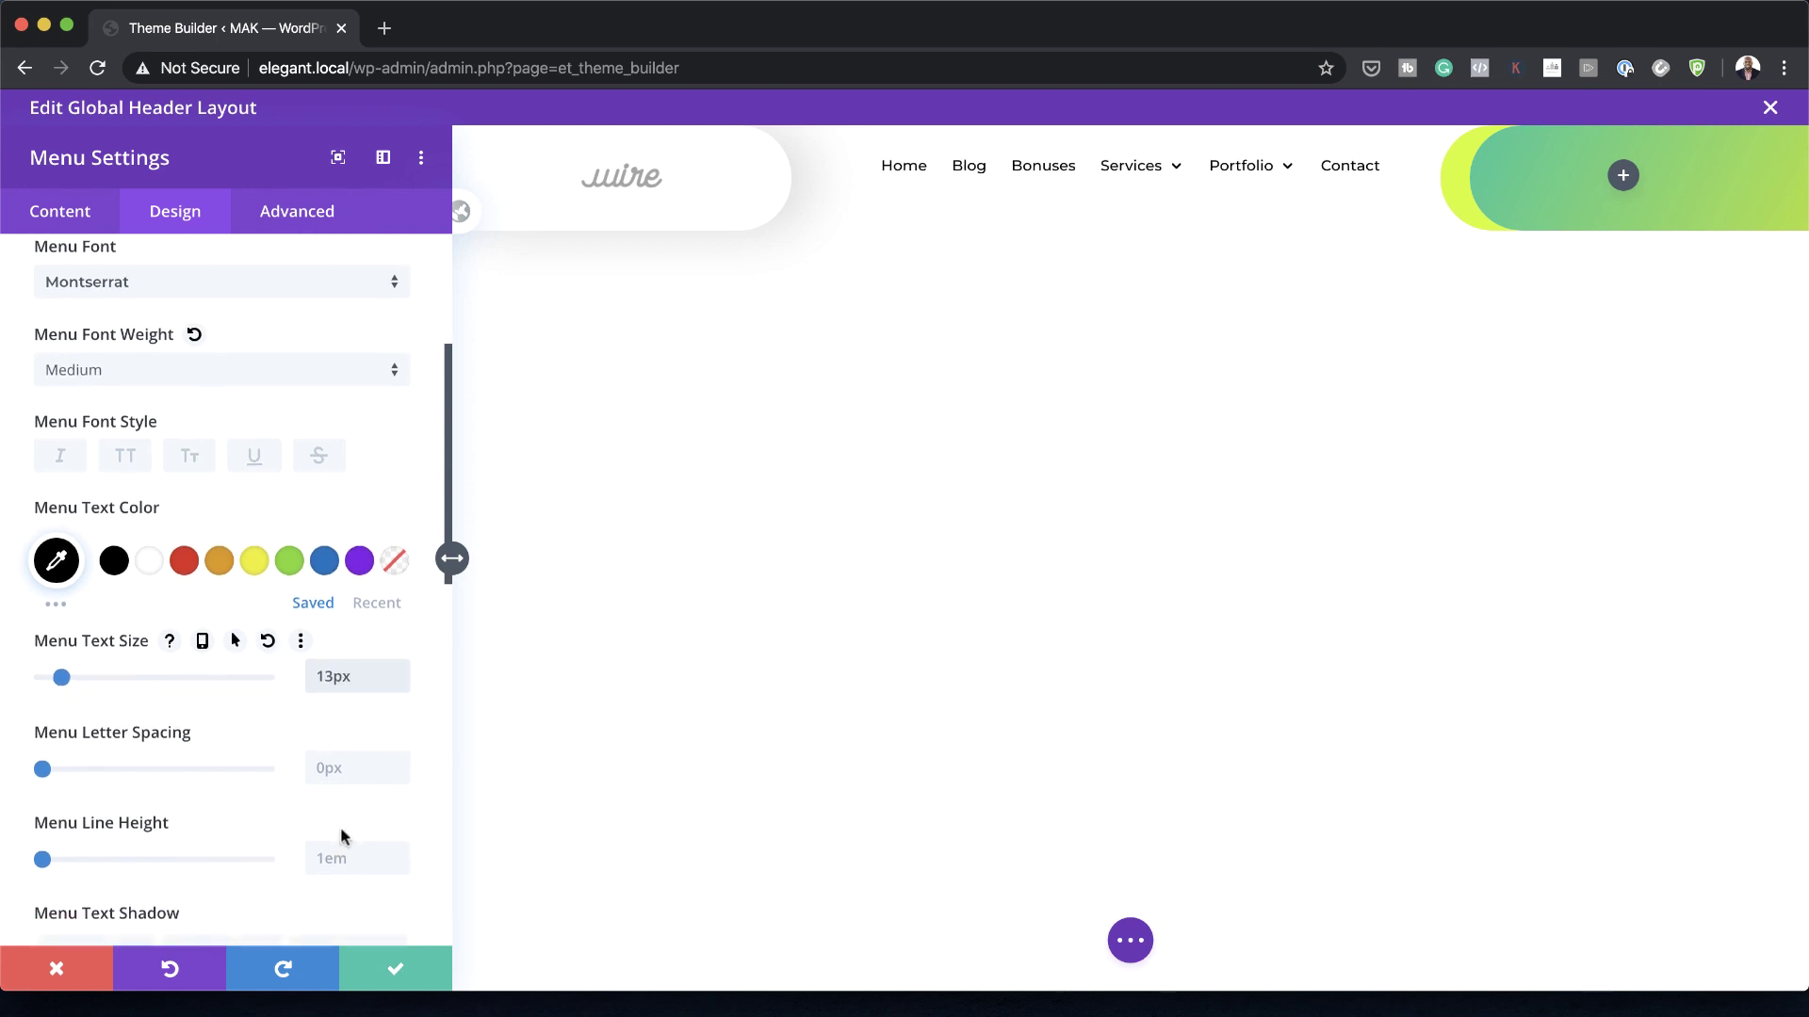
type("1")
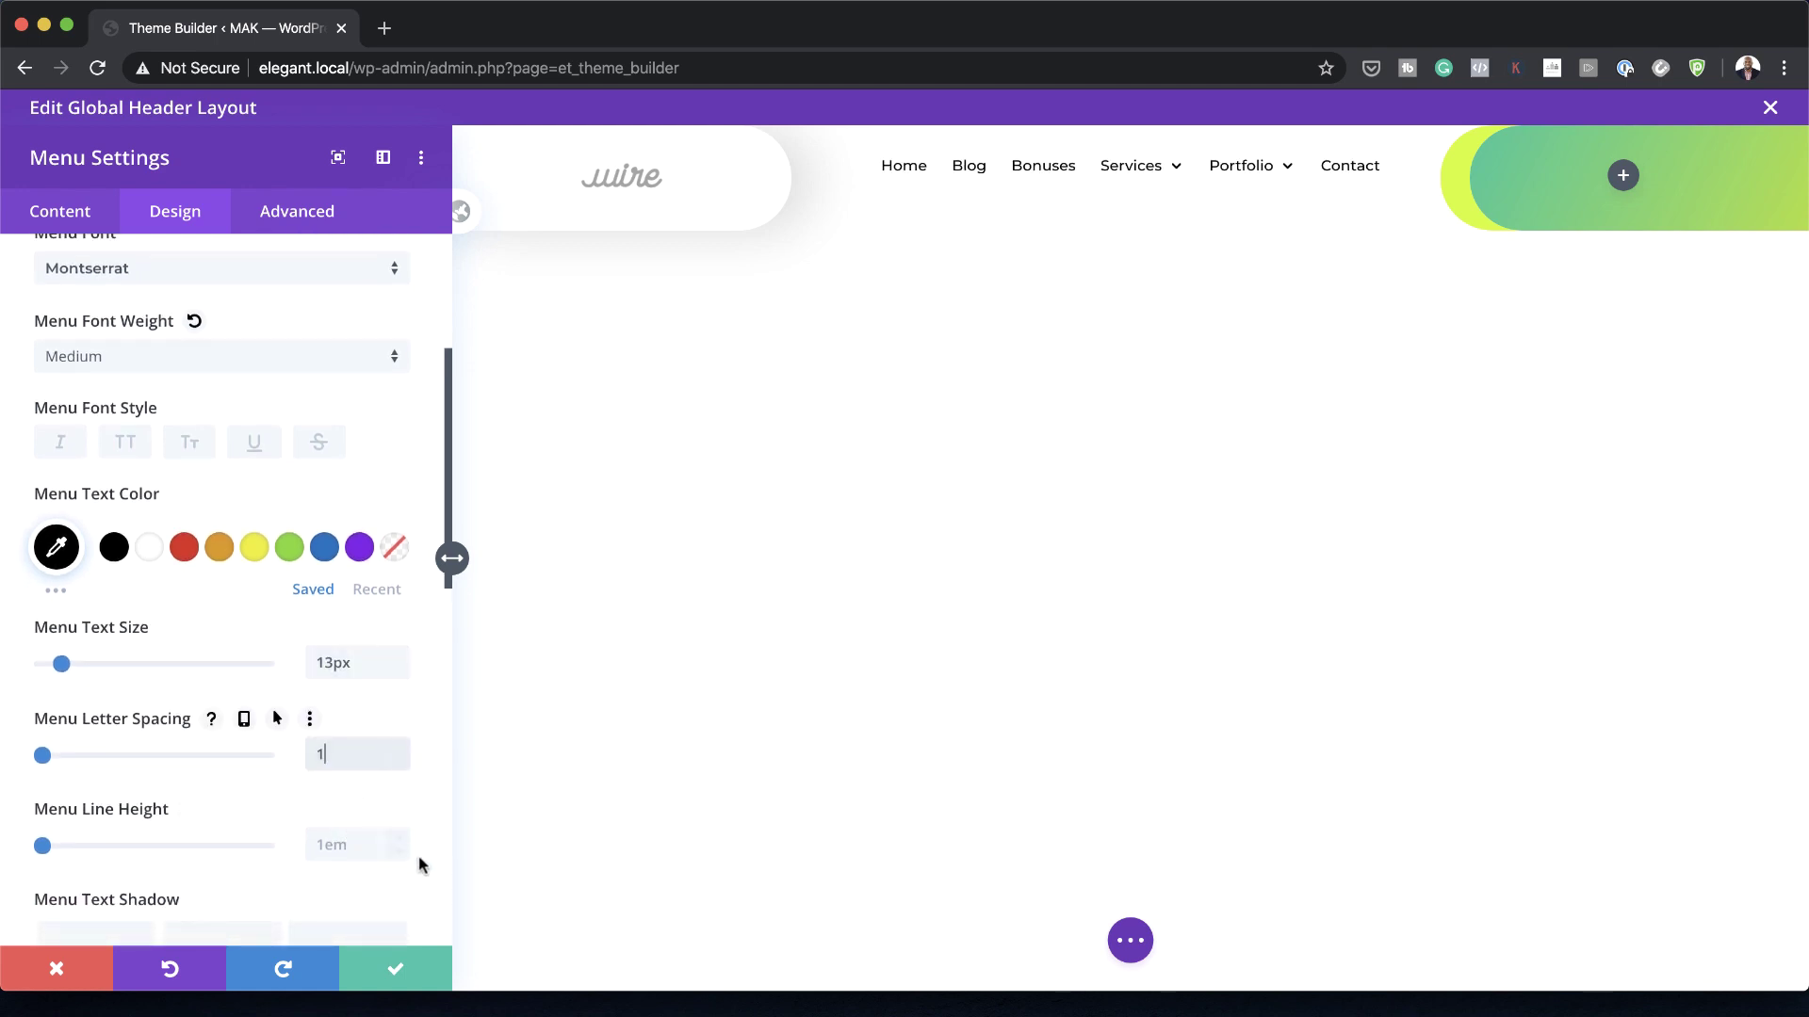
type("px")
Step: Set the dropdown menu's background color to white #ffffff and its line color to black #000000
scroll(227, 561, "down", 5)
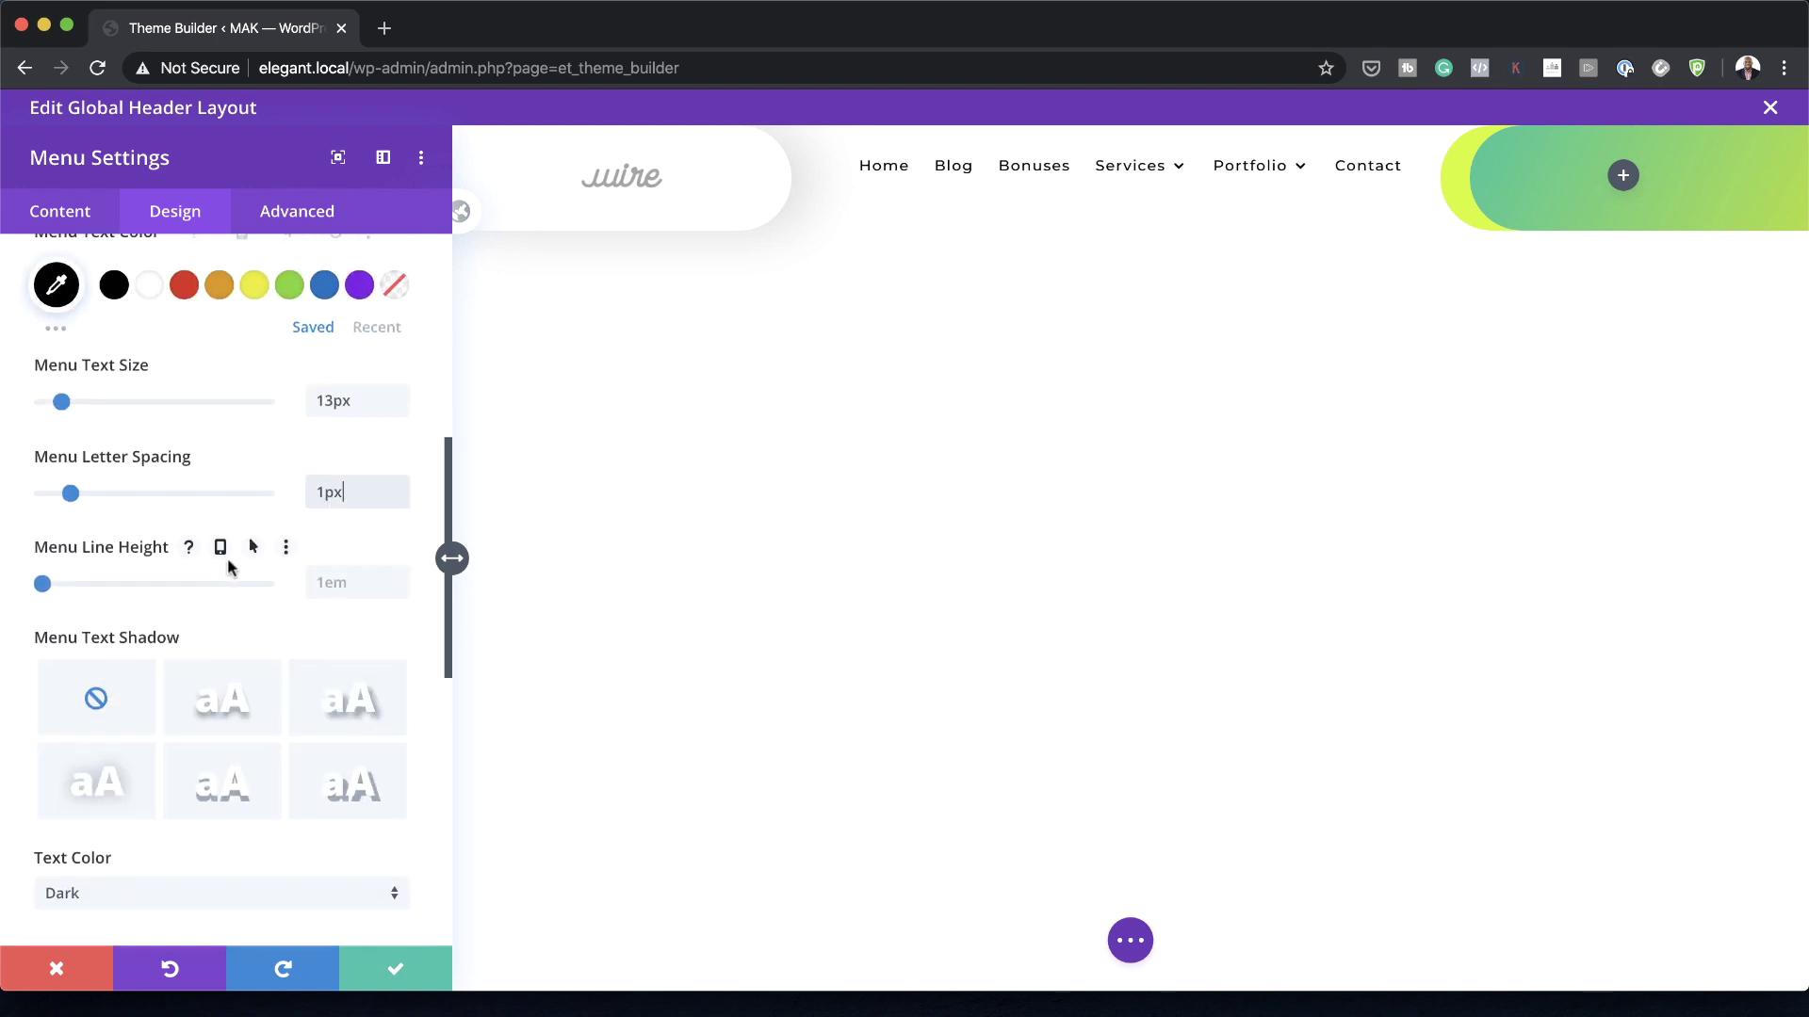
scroll(228, 560, "down", 8)
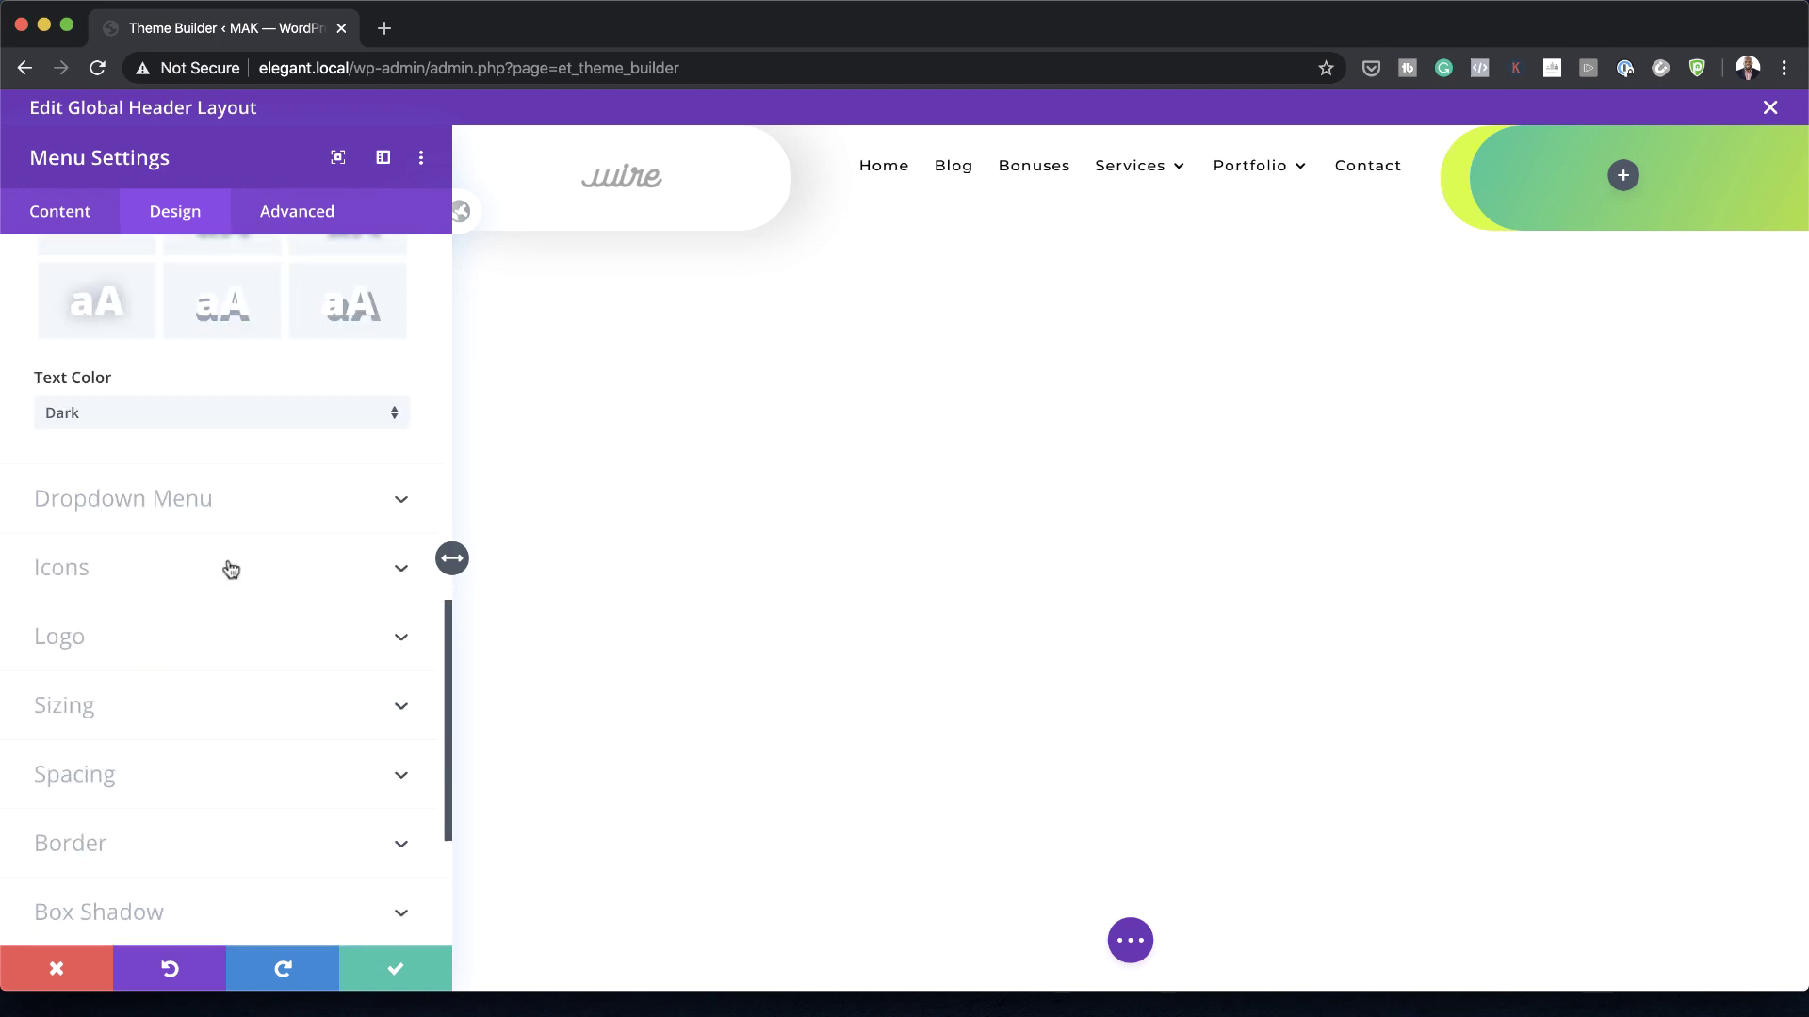
left_click(183, 502)
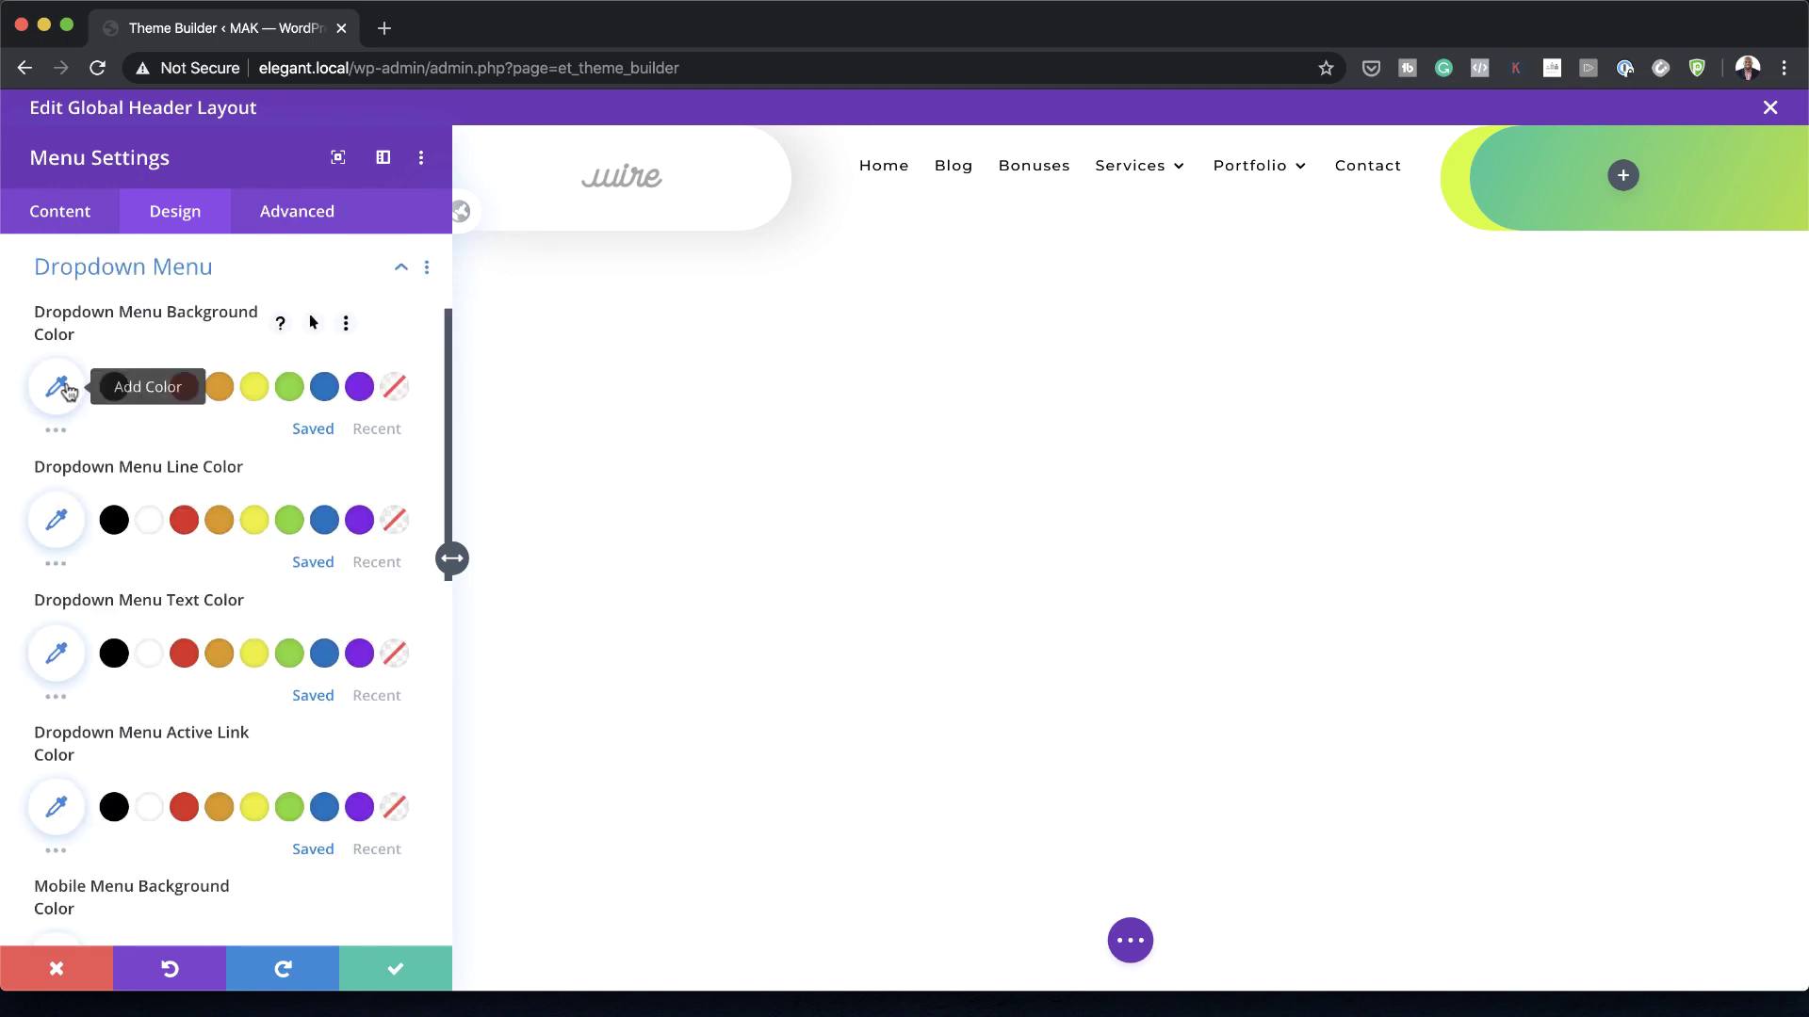
left_click(150, 390)
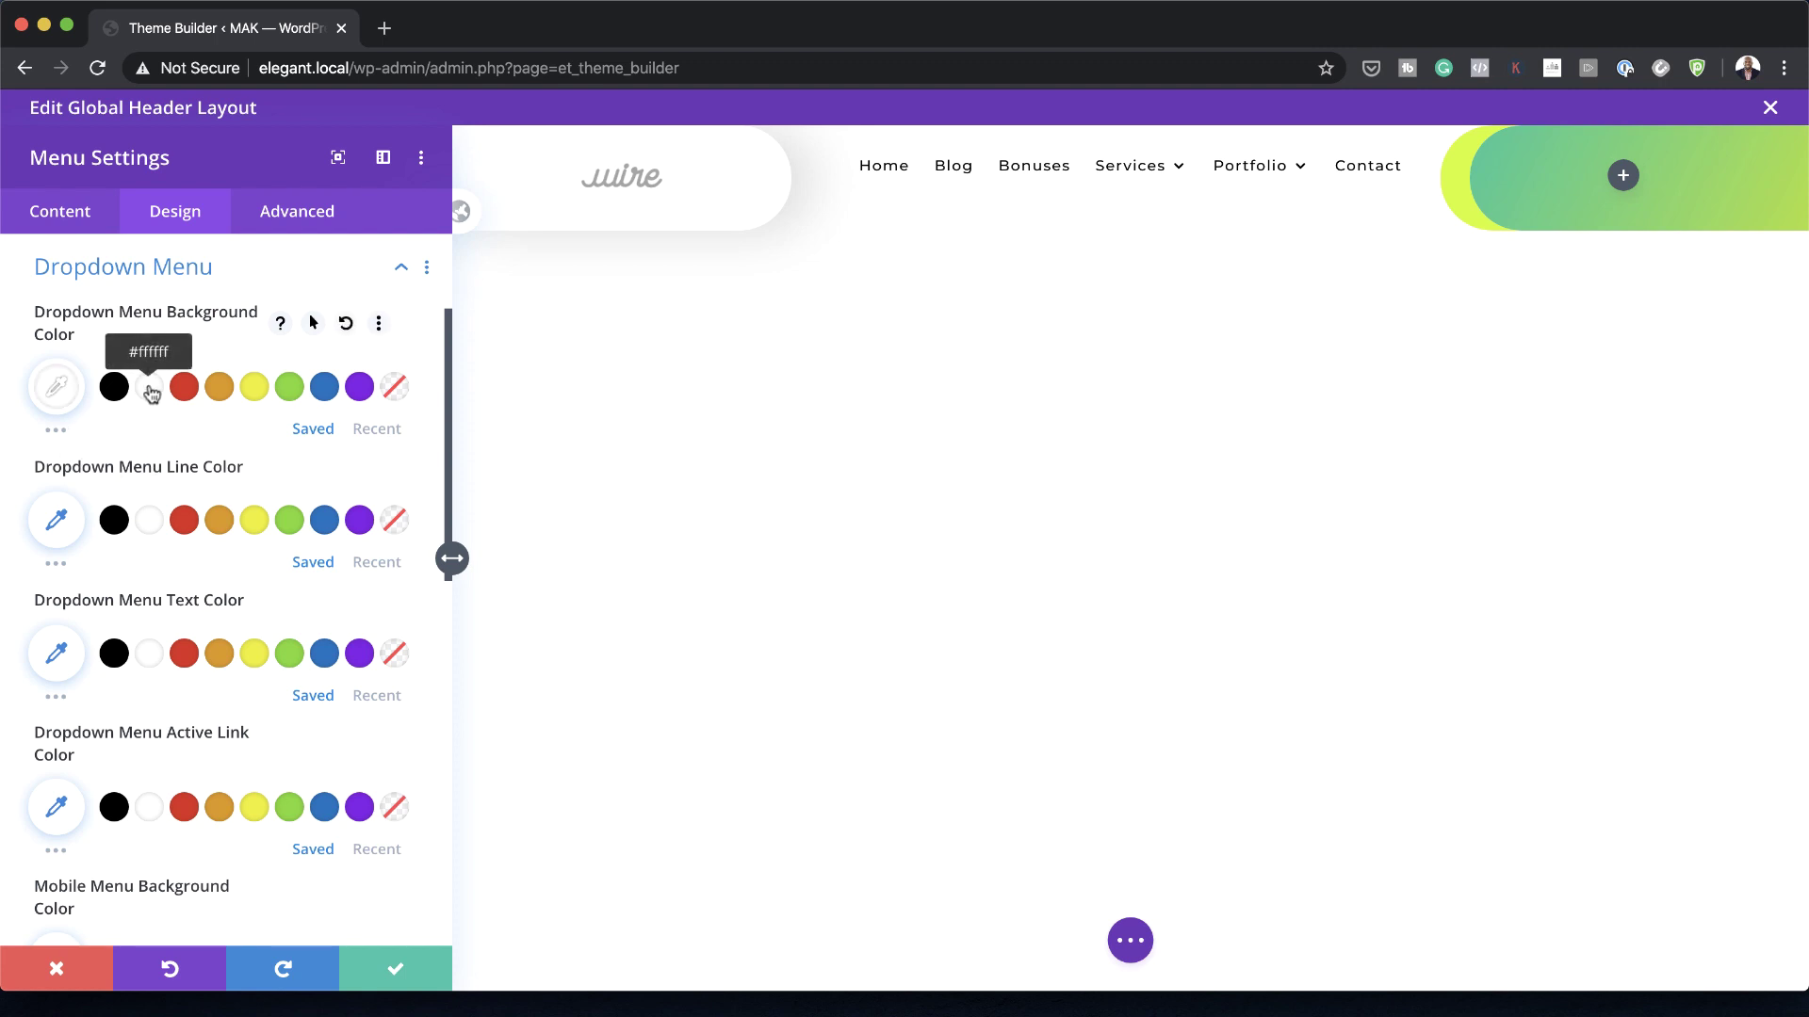
left_click(114, 527)
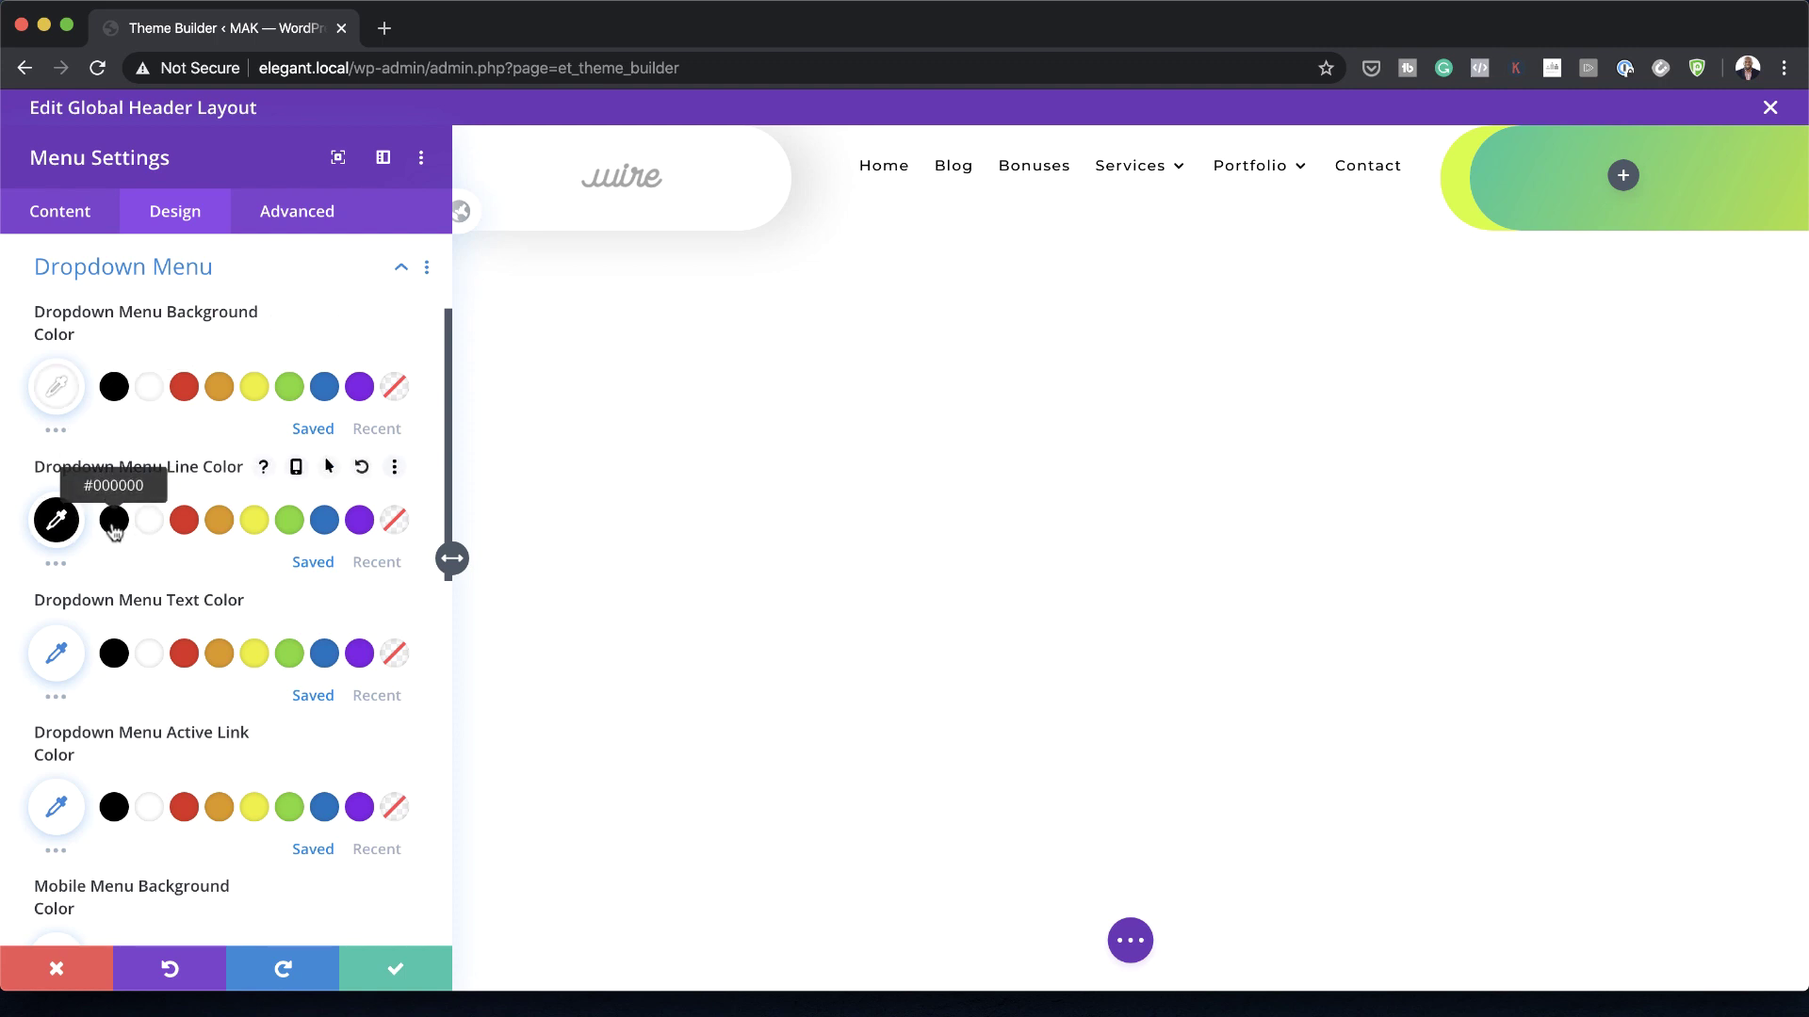
mouse_move(1168, 177)
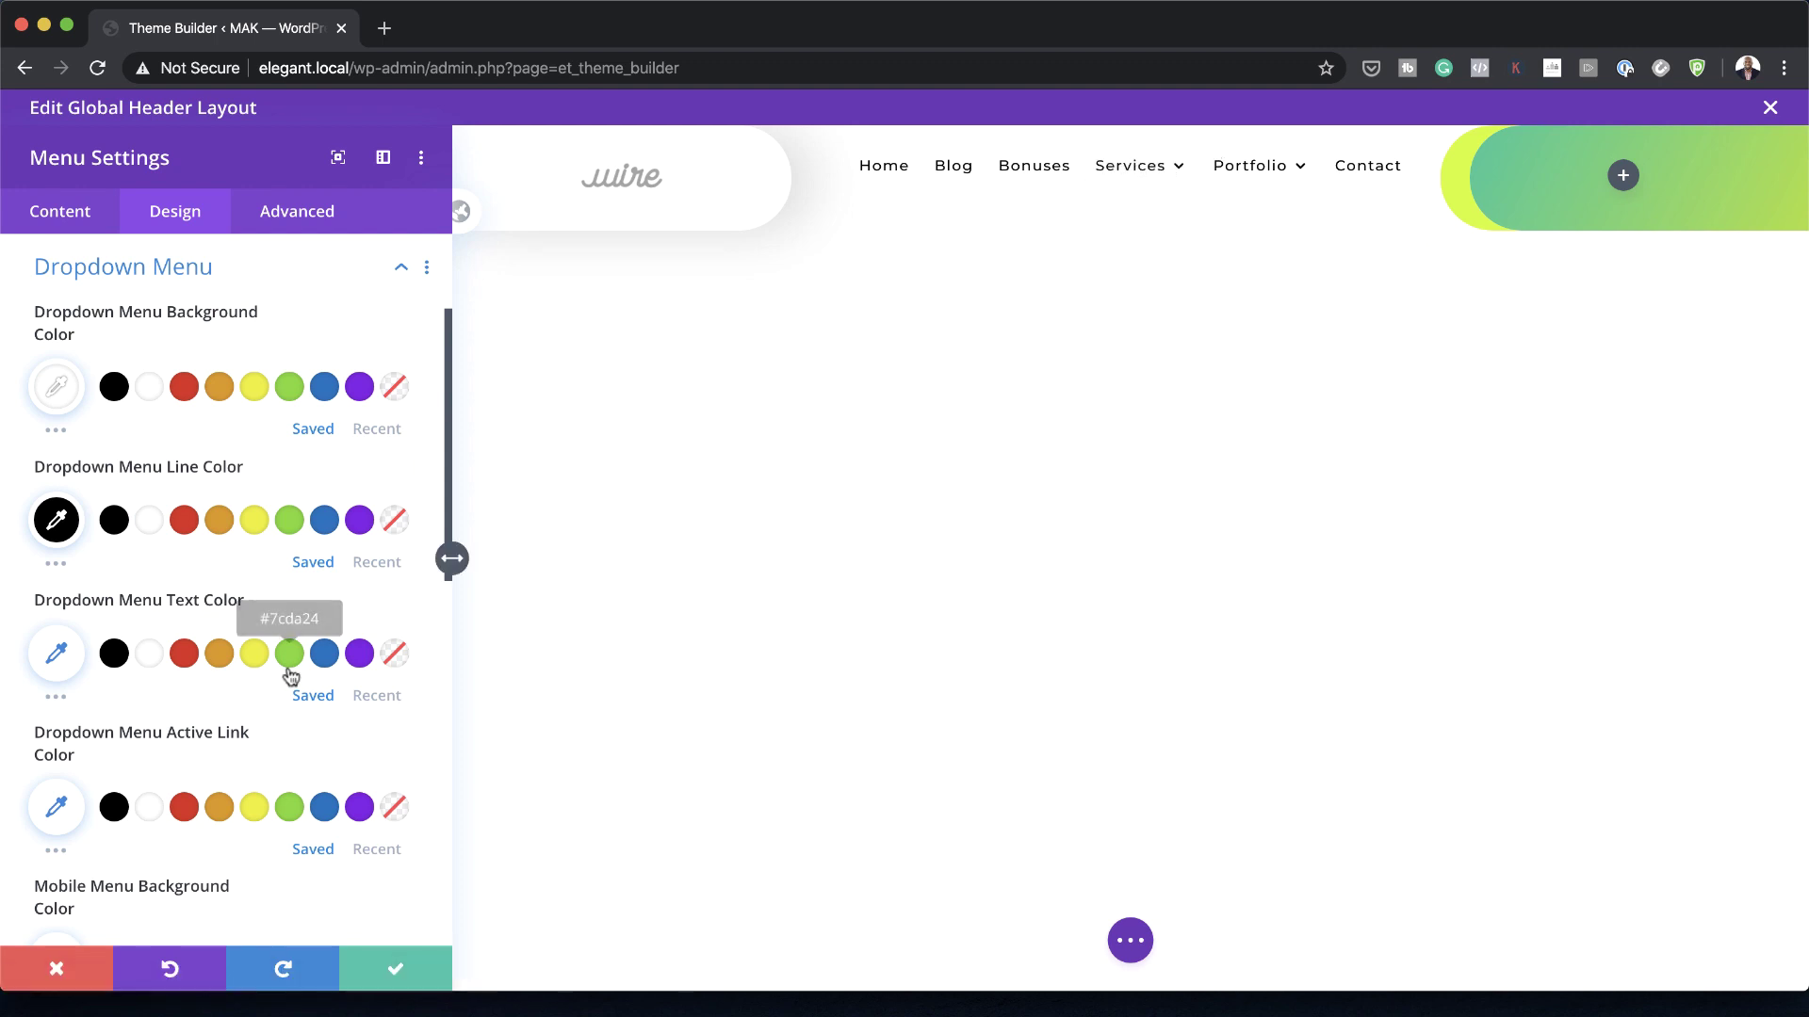
Step: Set the menu module's search icon and hamburger menu icon colors to black #000000 and save the module
scroll(291, 675, "down", 10)
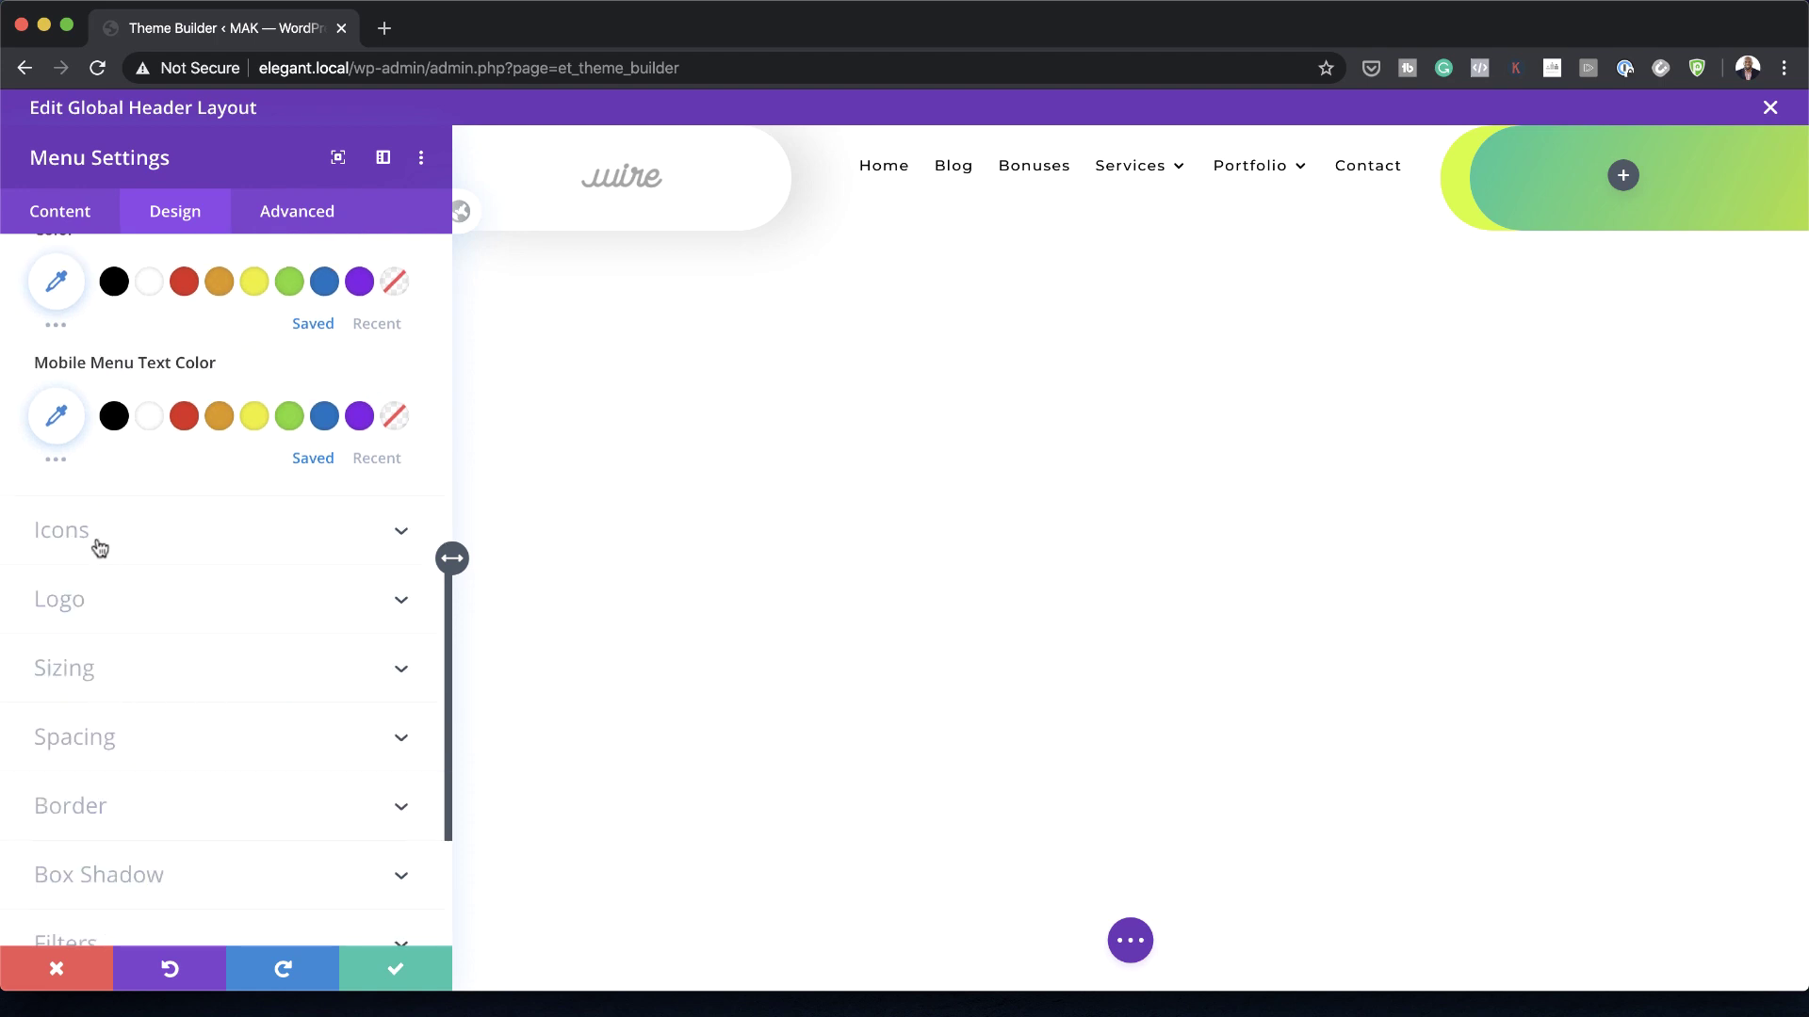
left_click(99, 549)
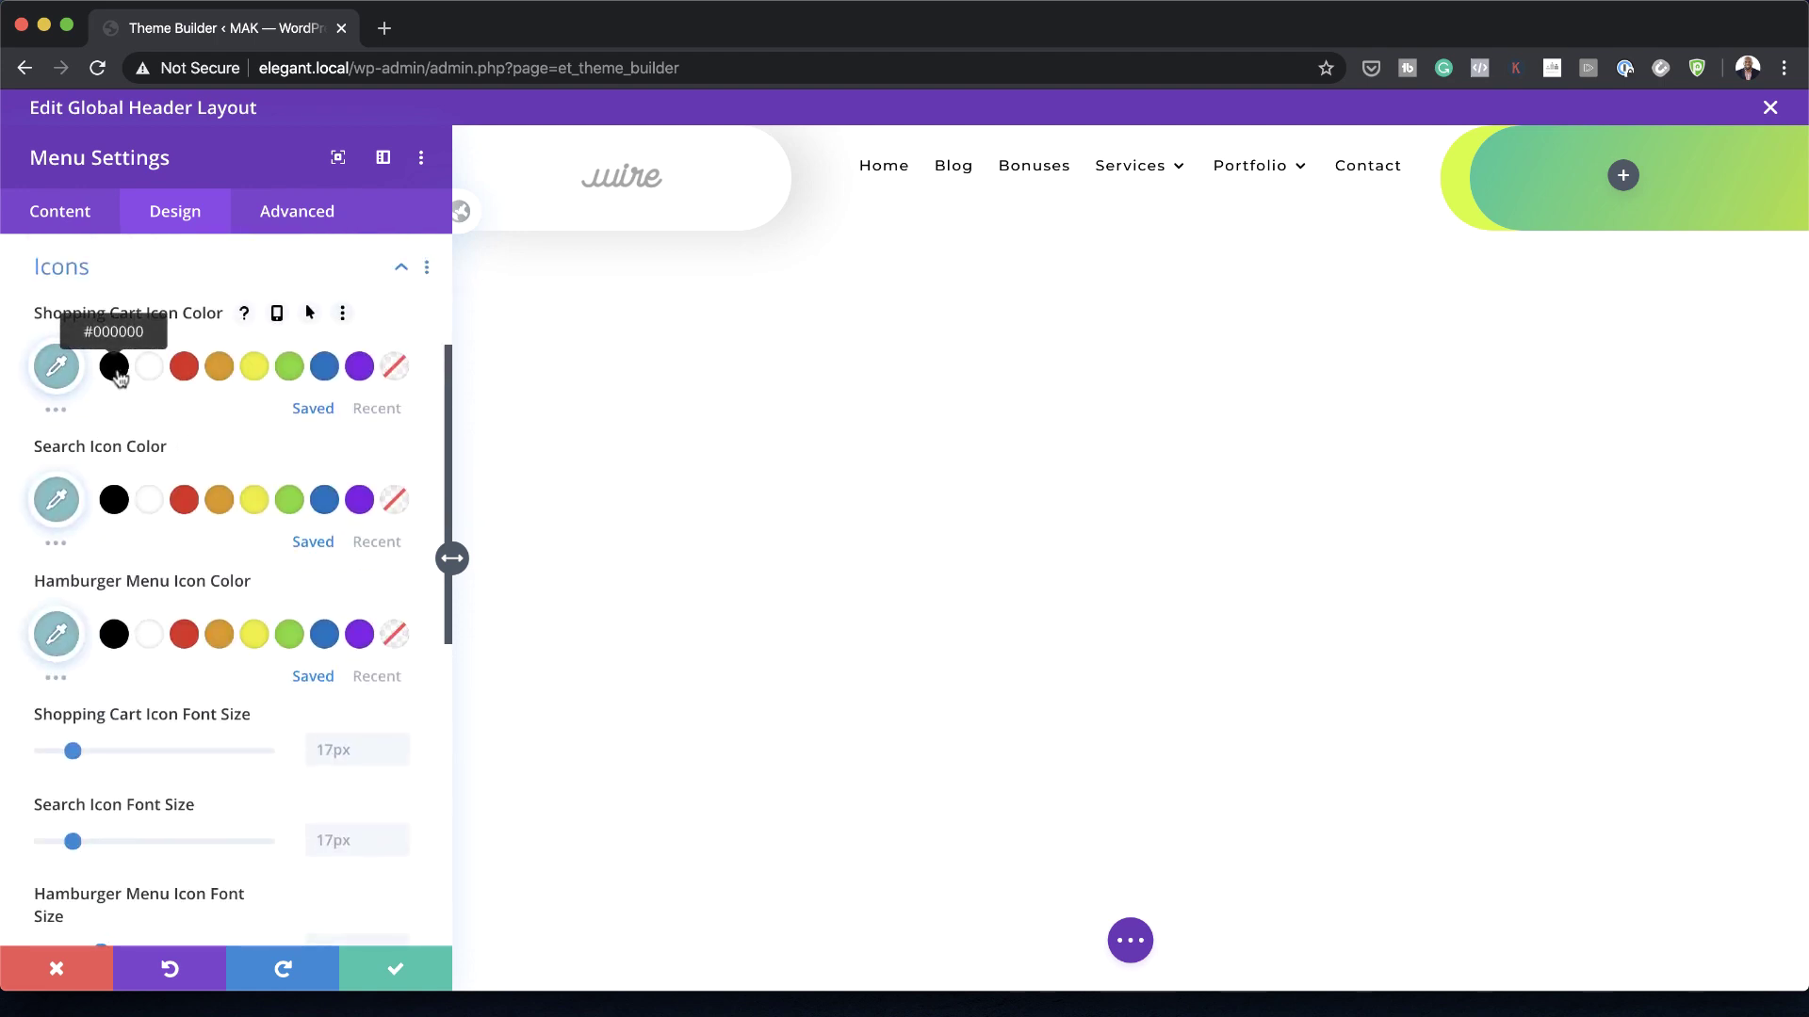
left_click(114, 500)
left_click(114, 634)
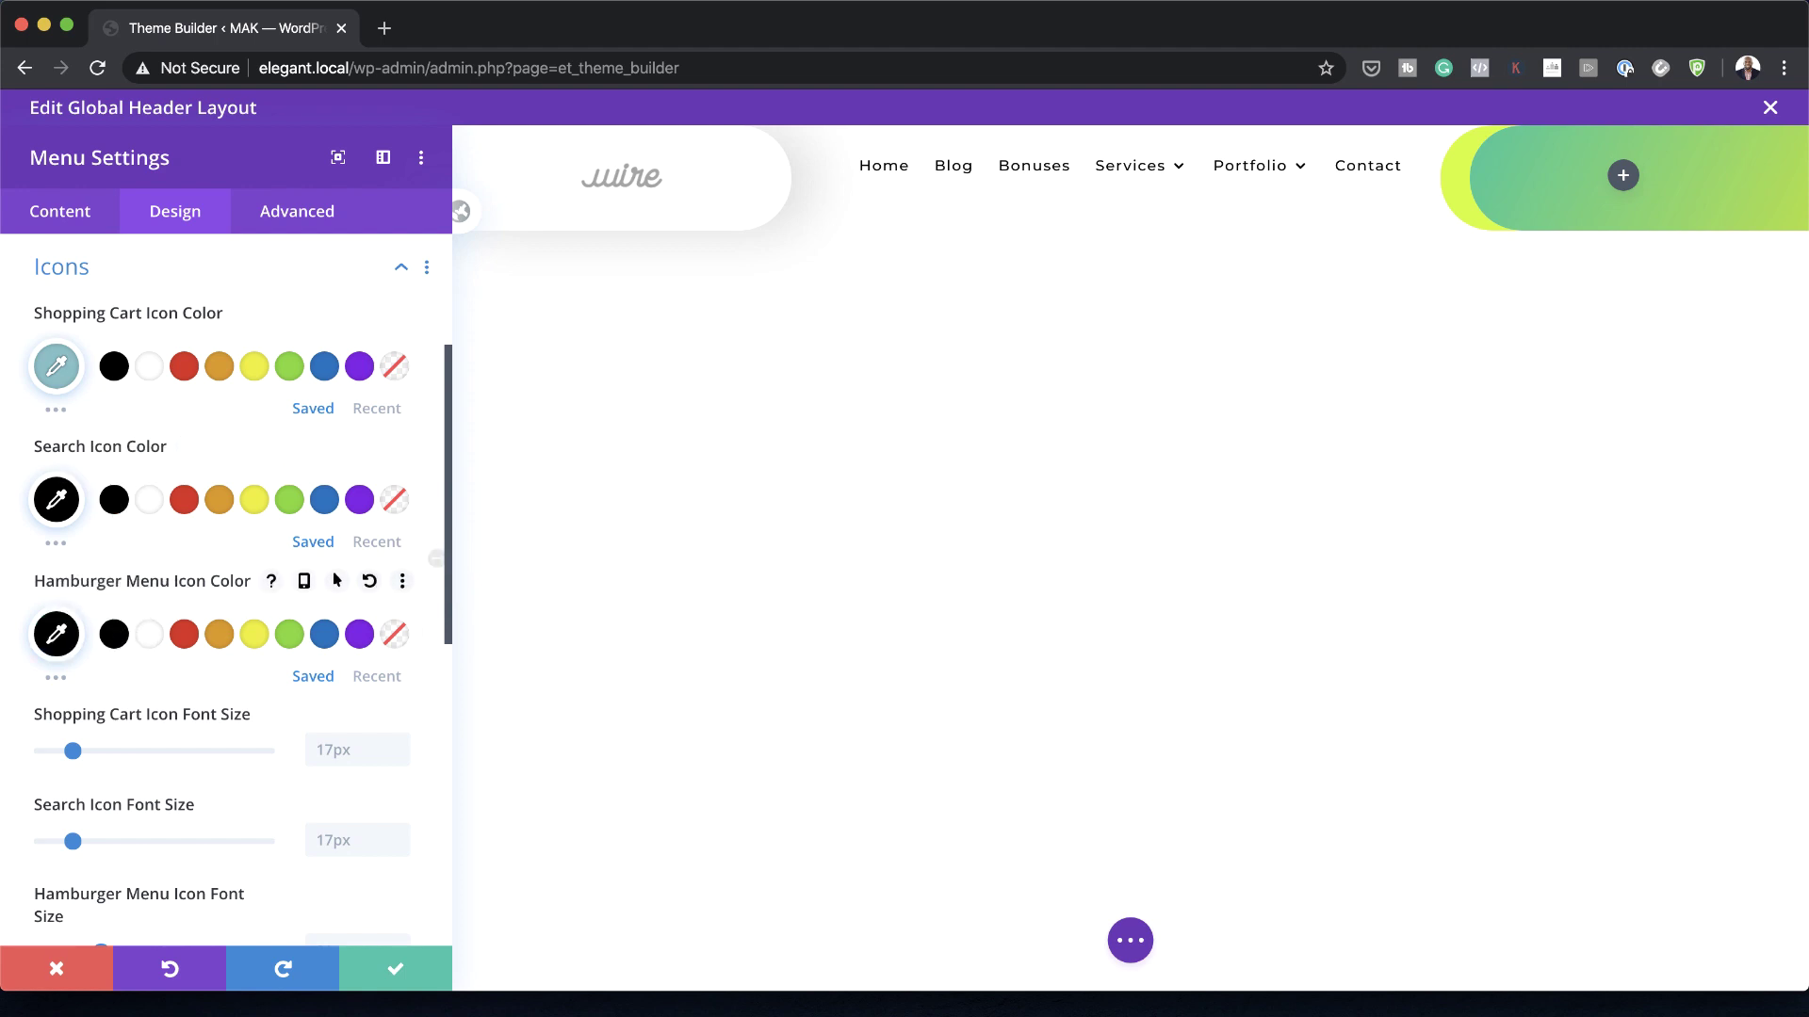
left_click(396, 969)
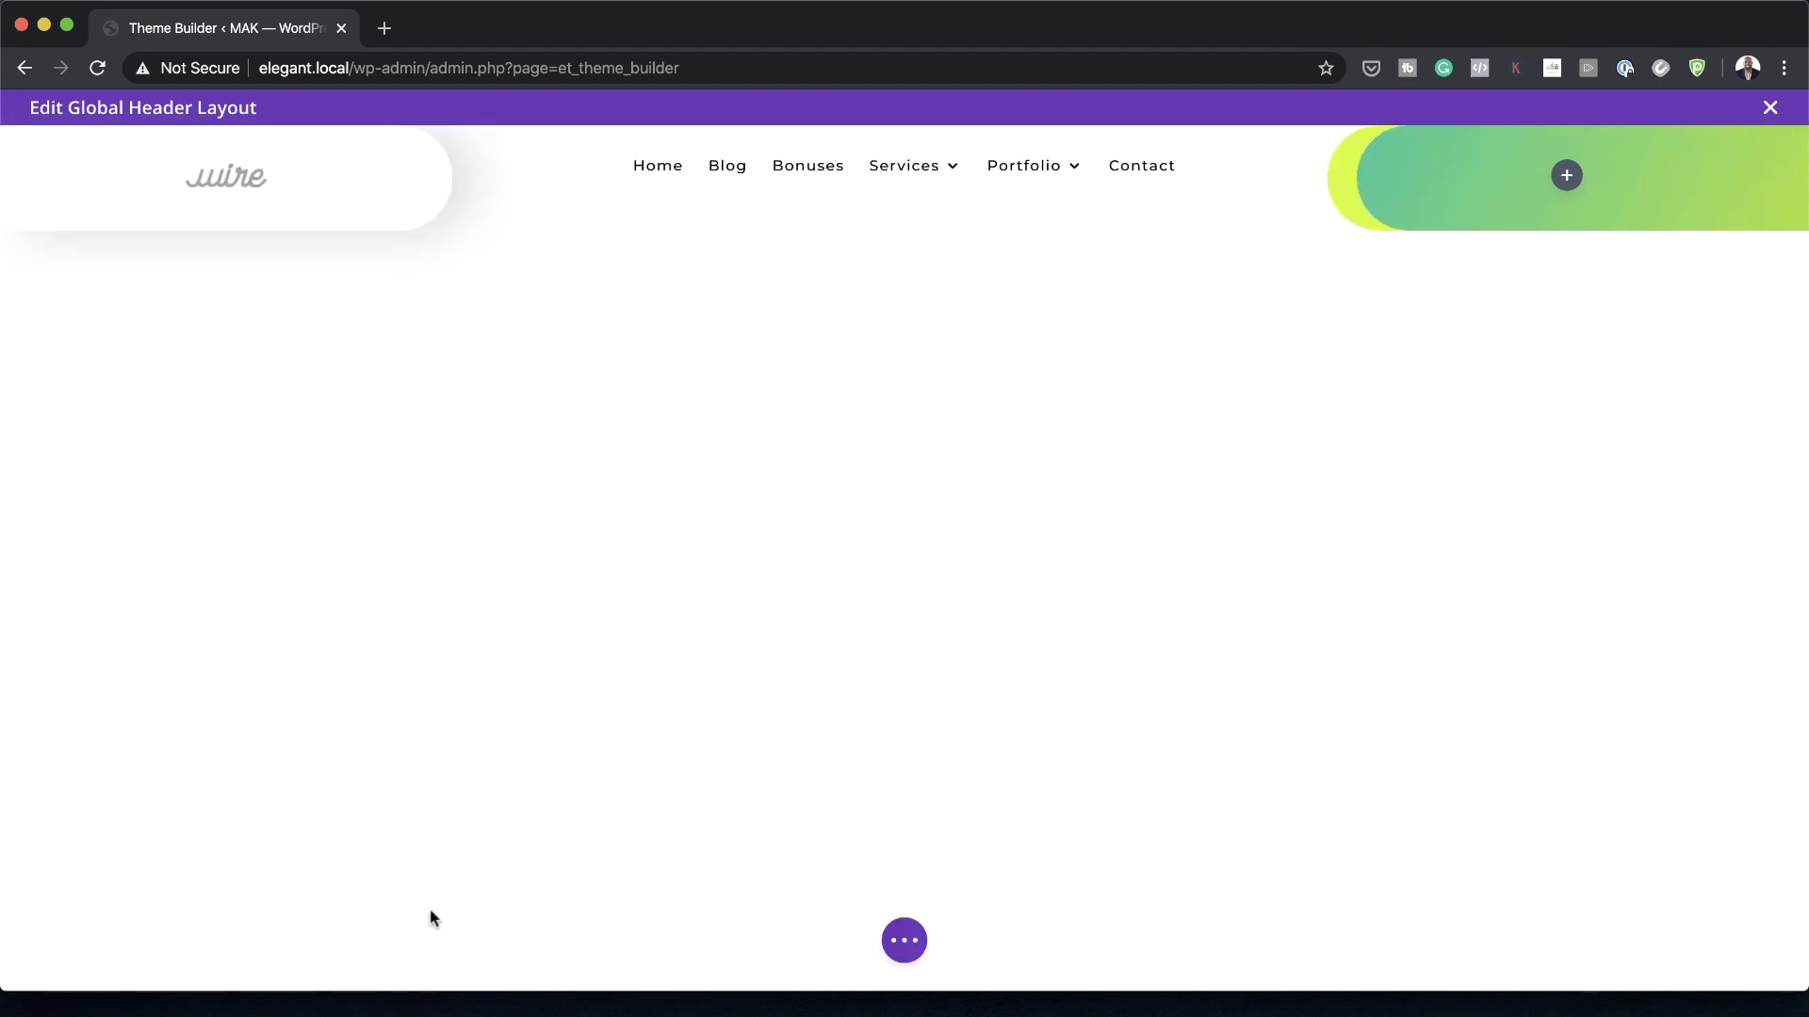
Step: Insert a Text module into the empty third column of the header row
left_click(1568, 177)
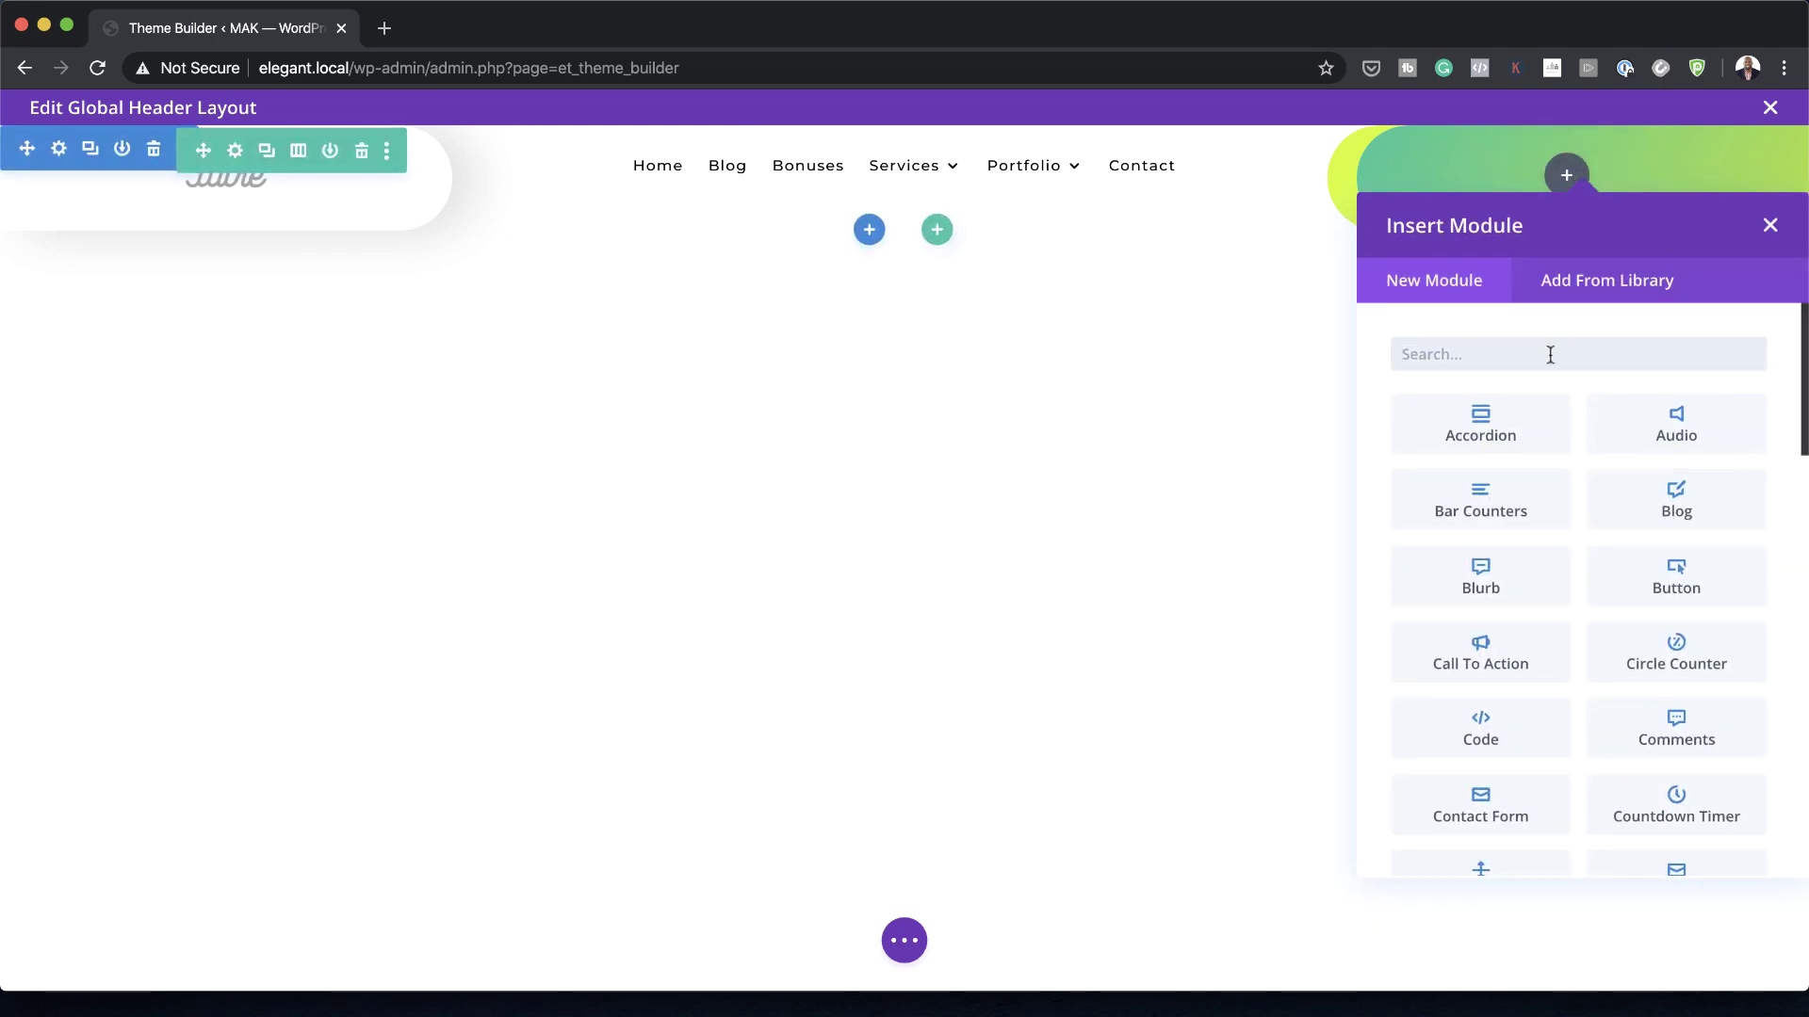
type("text")
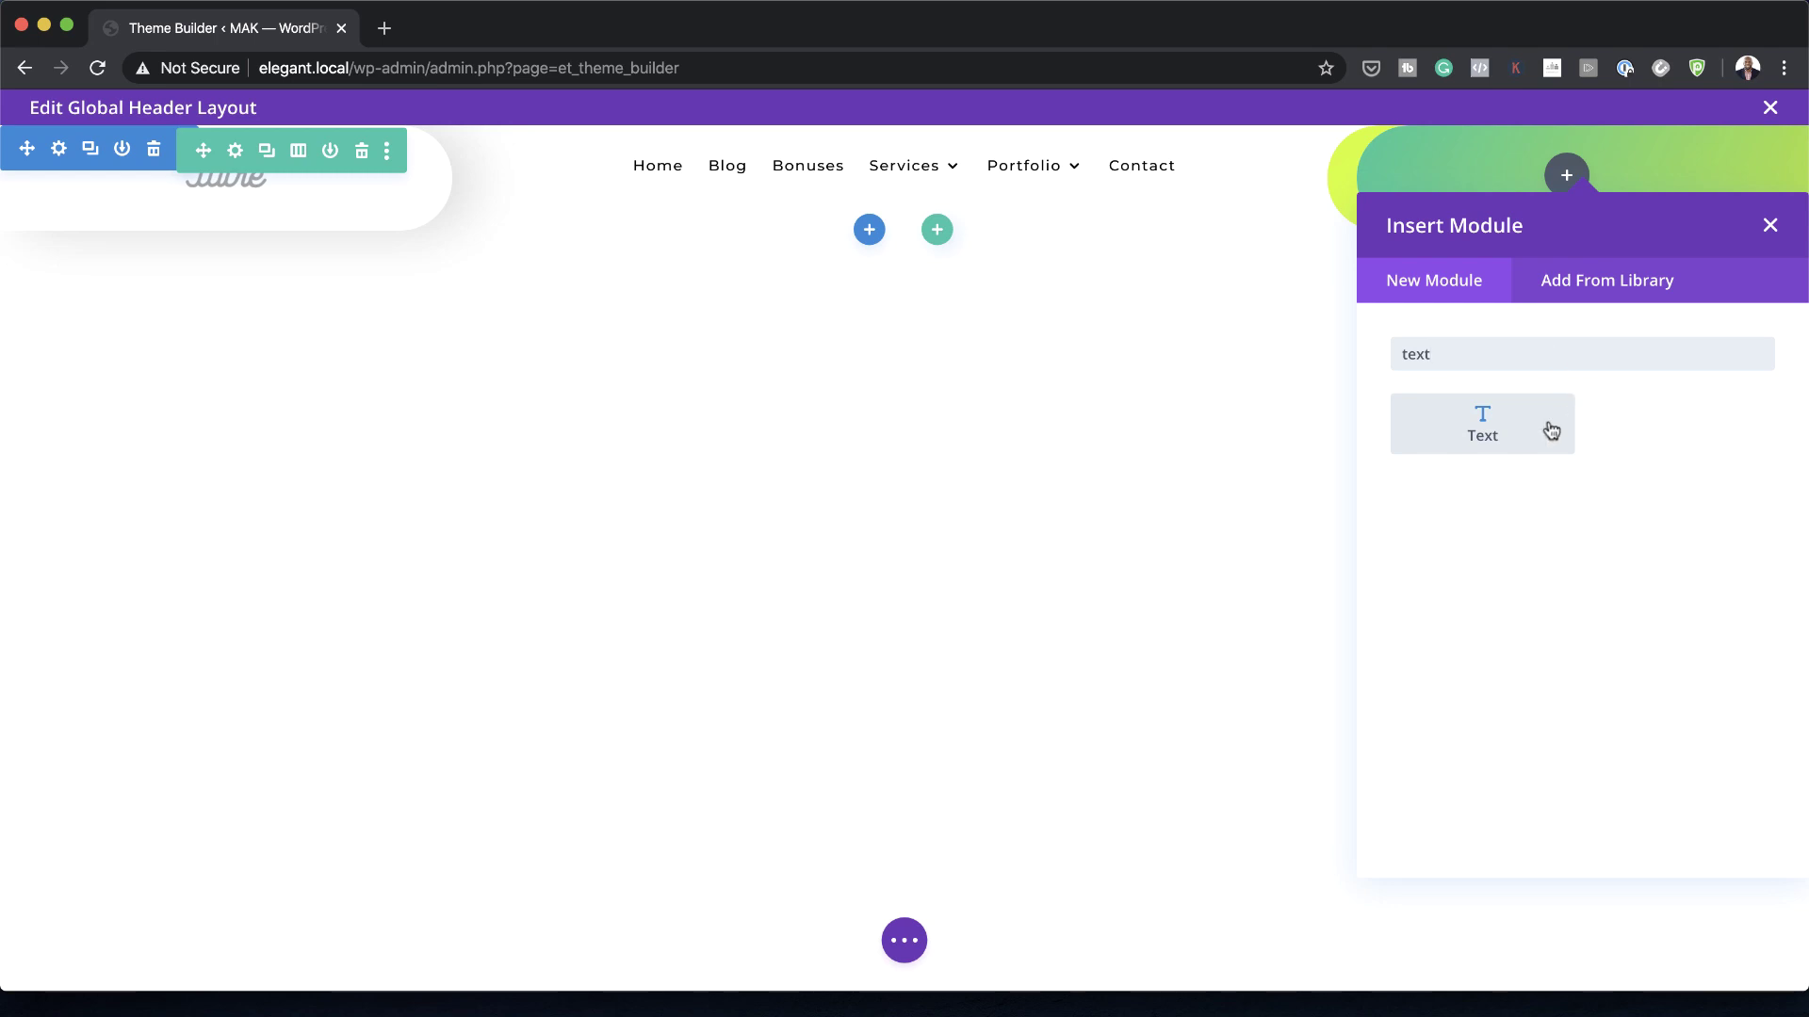
left_click(1507, 435)
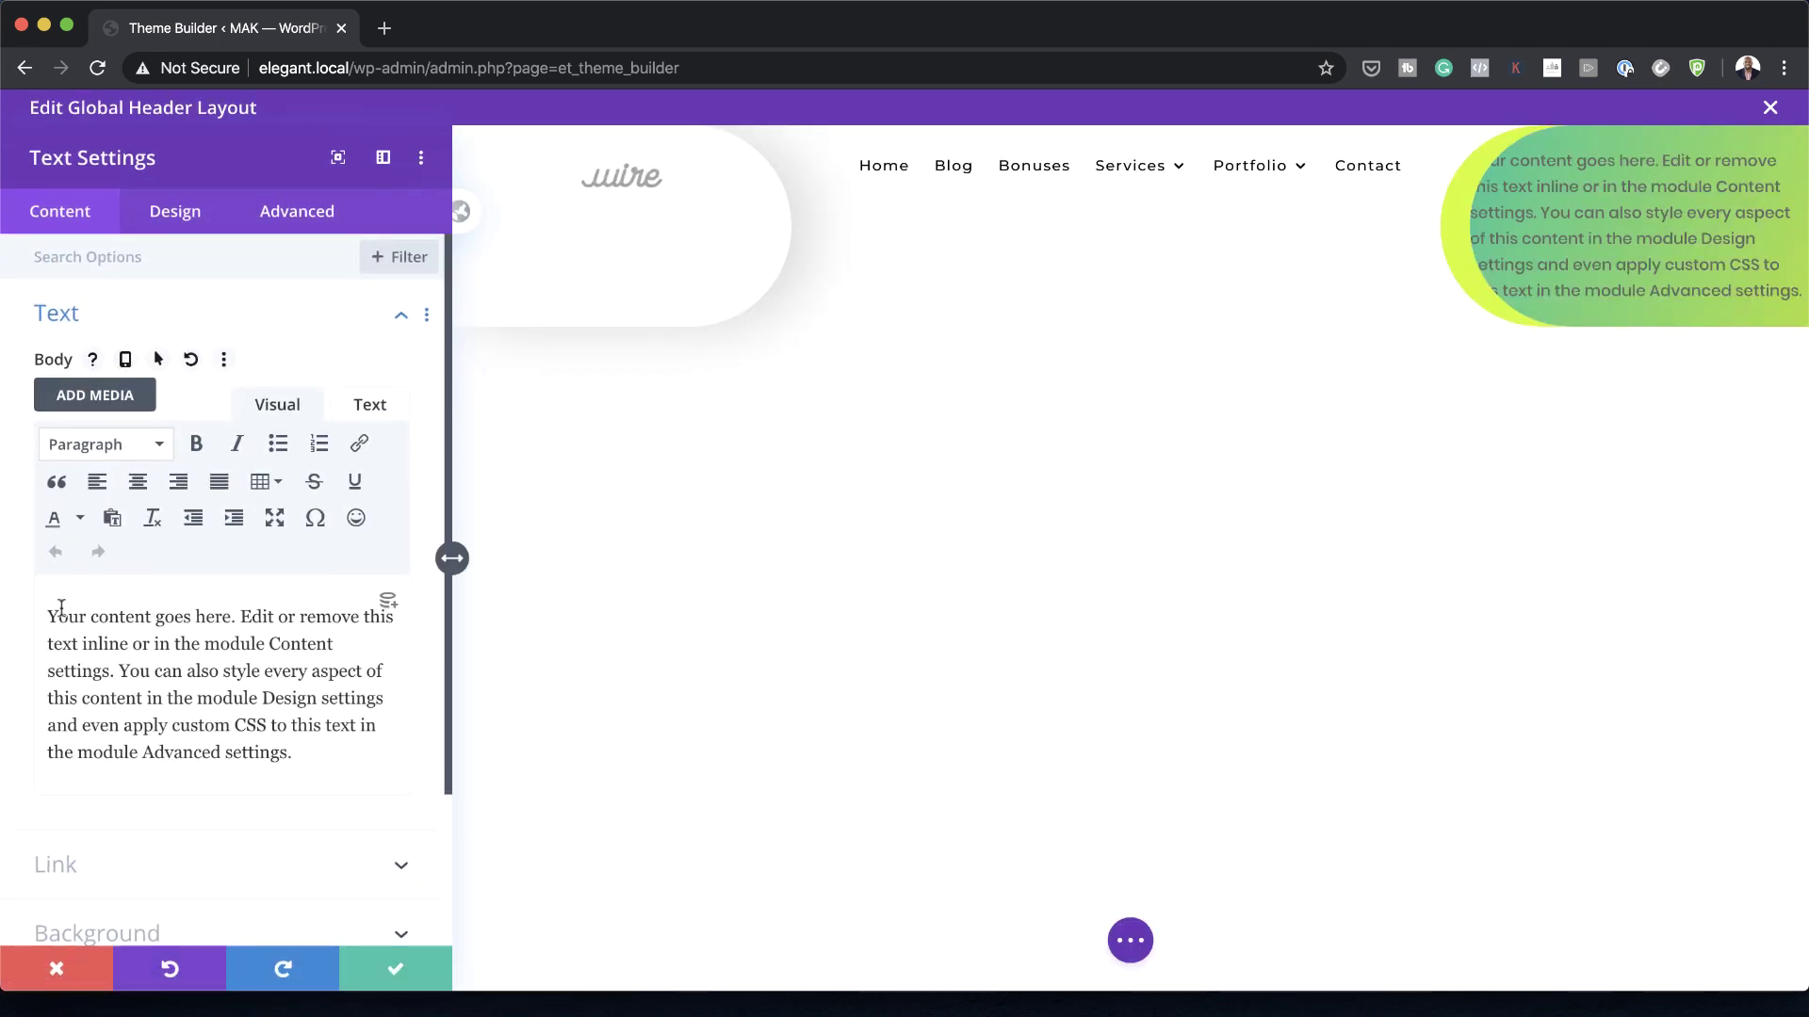
Step: Replace the text module's placeholder body with "Sign Up!" and set its module link URL to #
left_click_drag(47, 614, 349, 763)
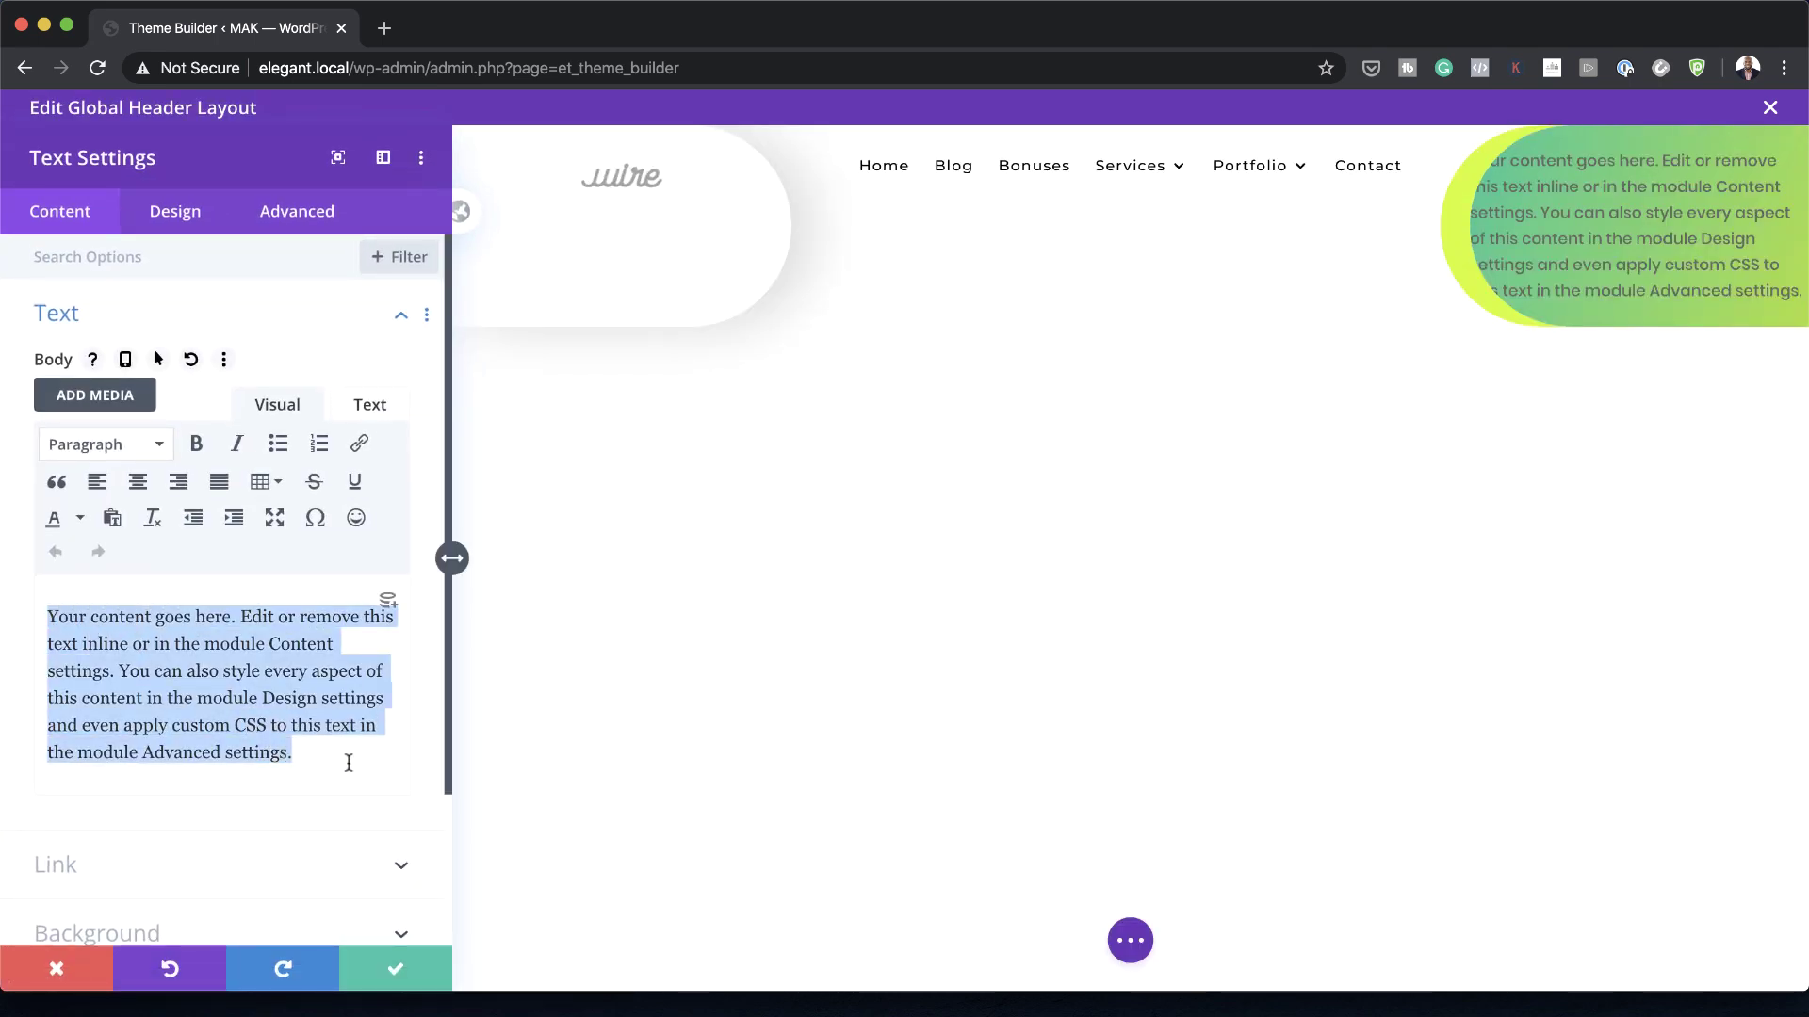
type("Sign Up!")
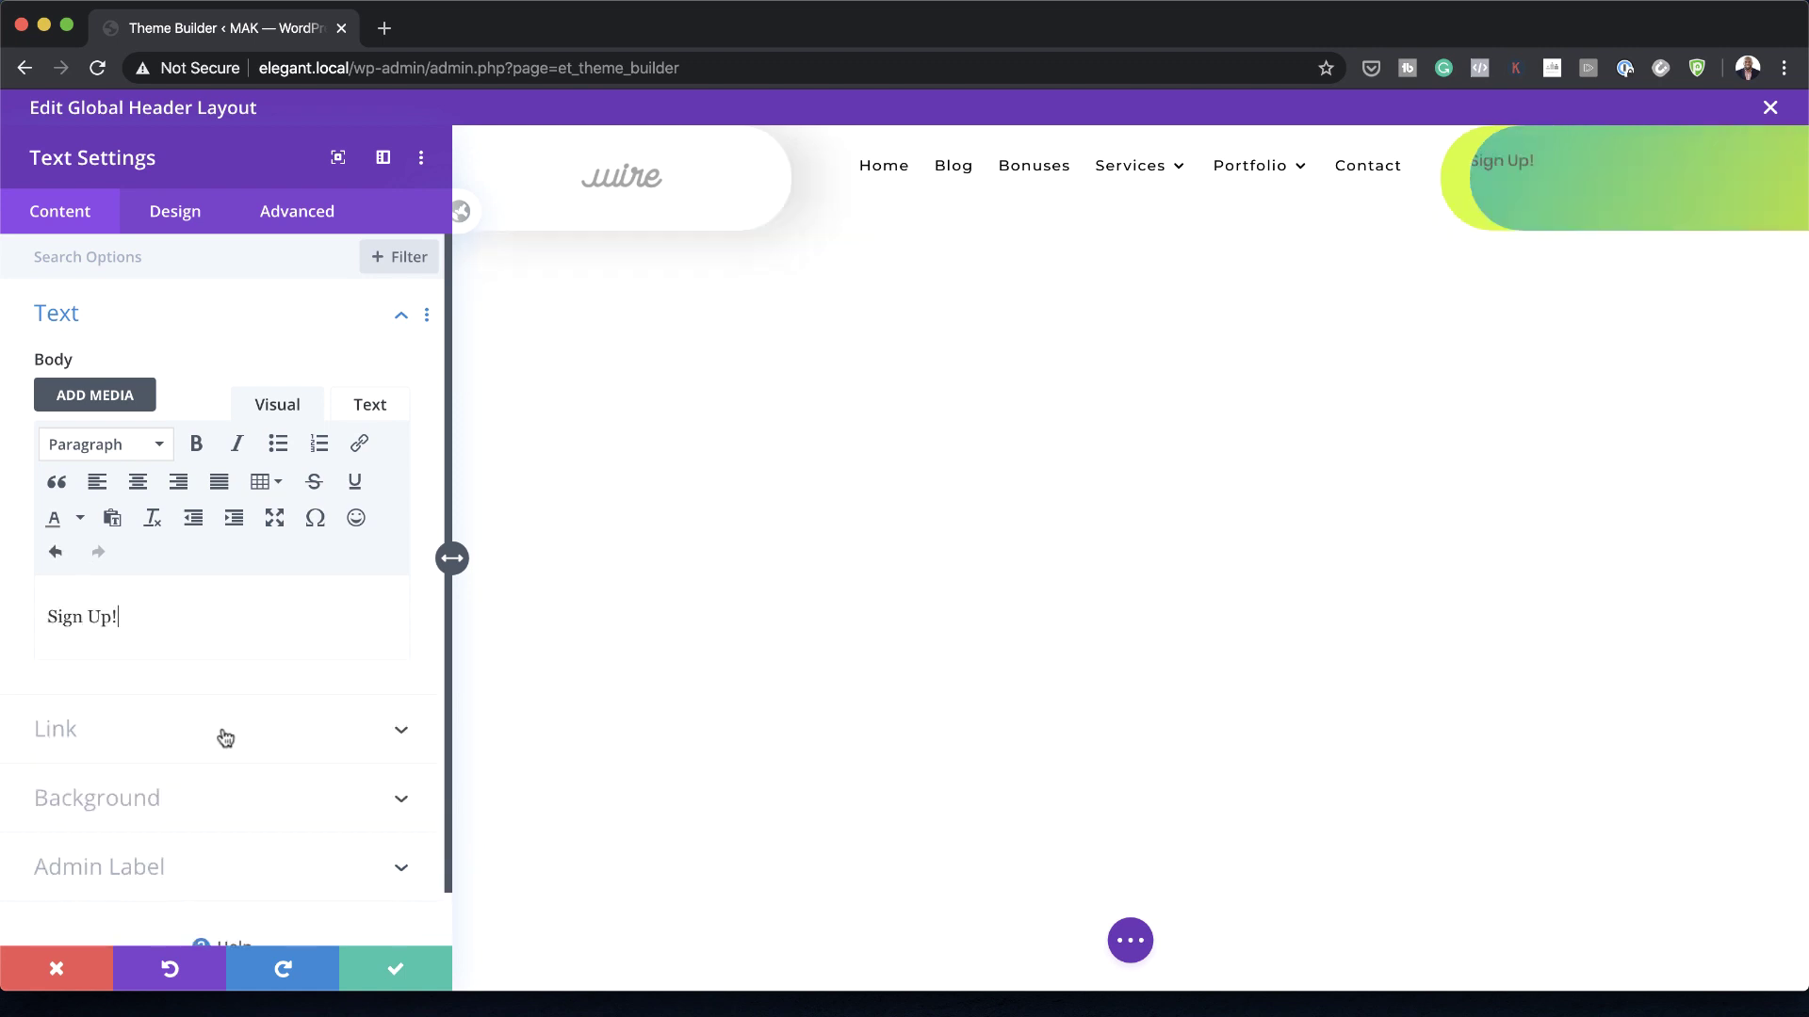
left_click(153, 744)
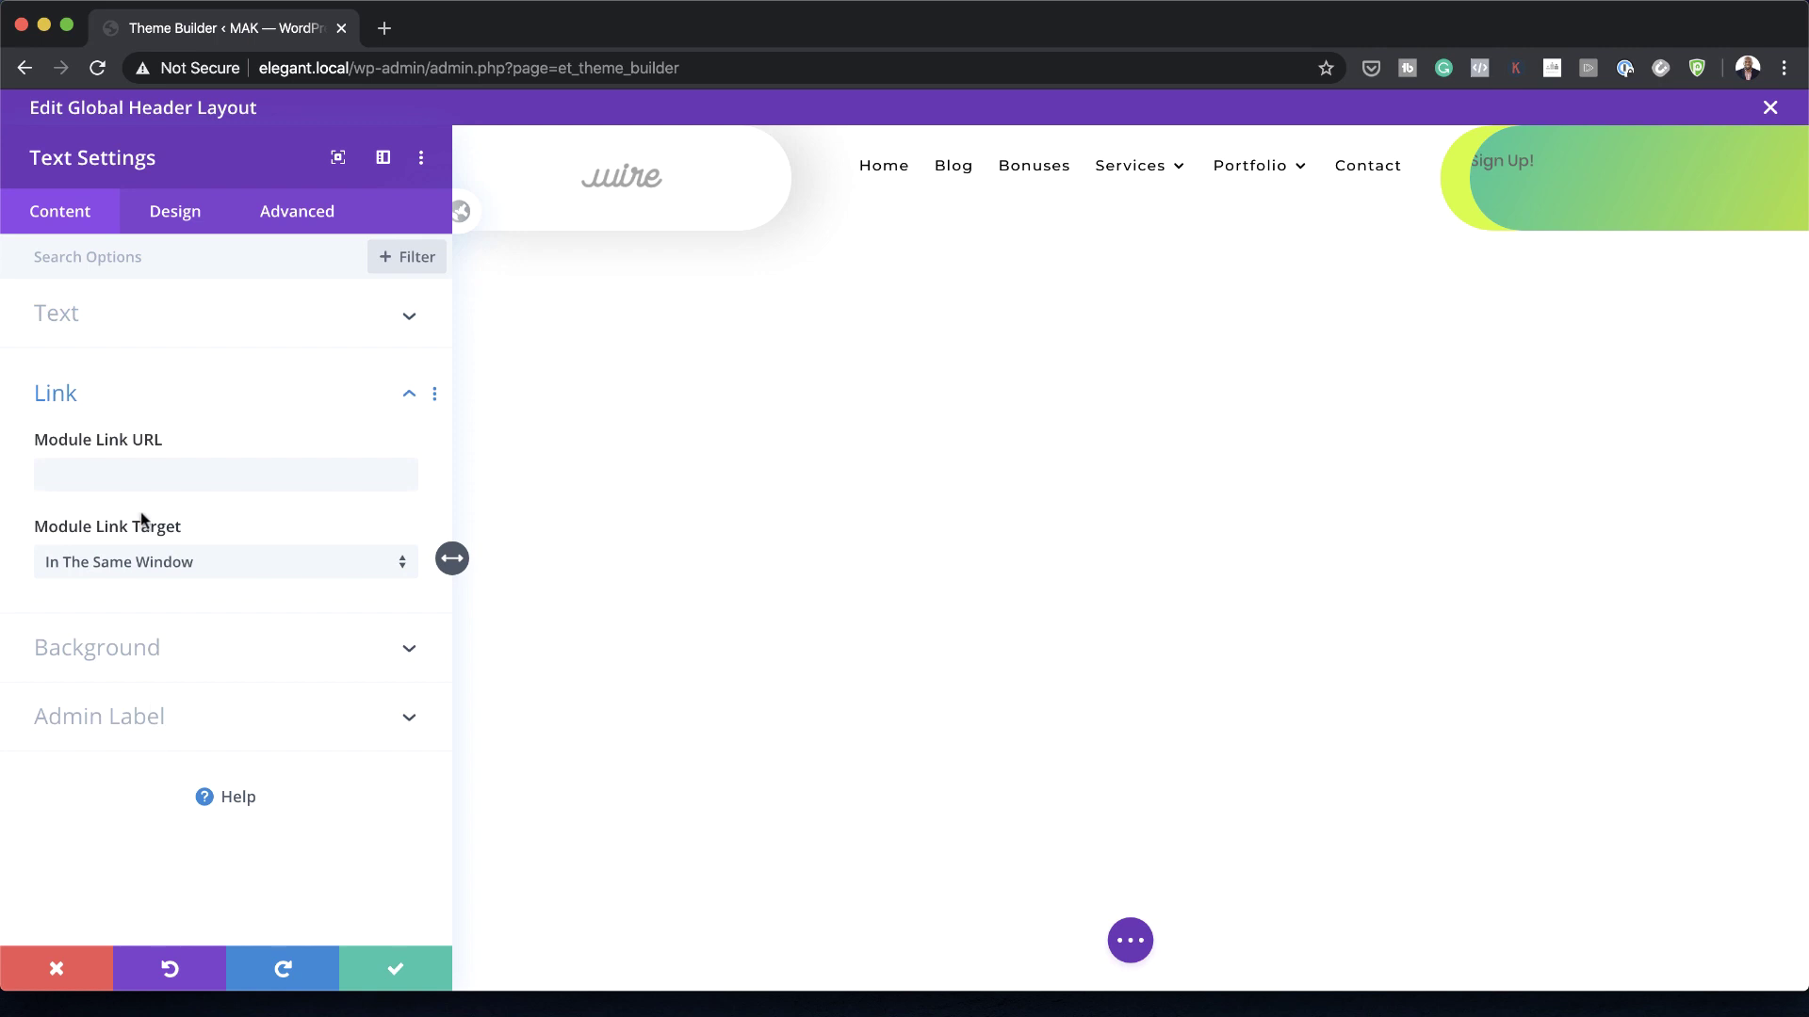
left_click(91, 468)
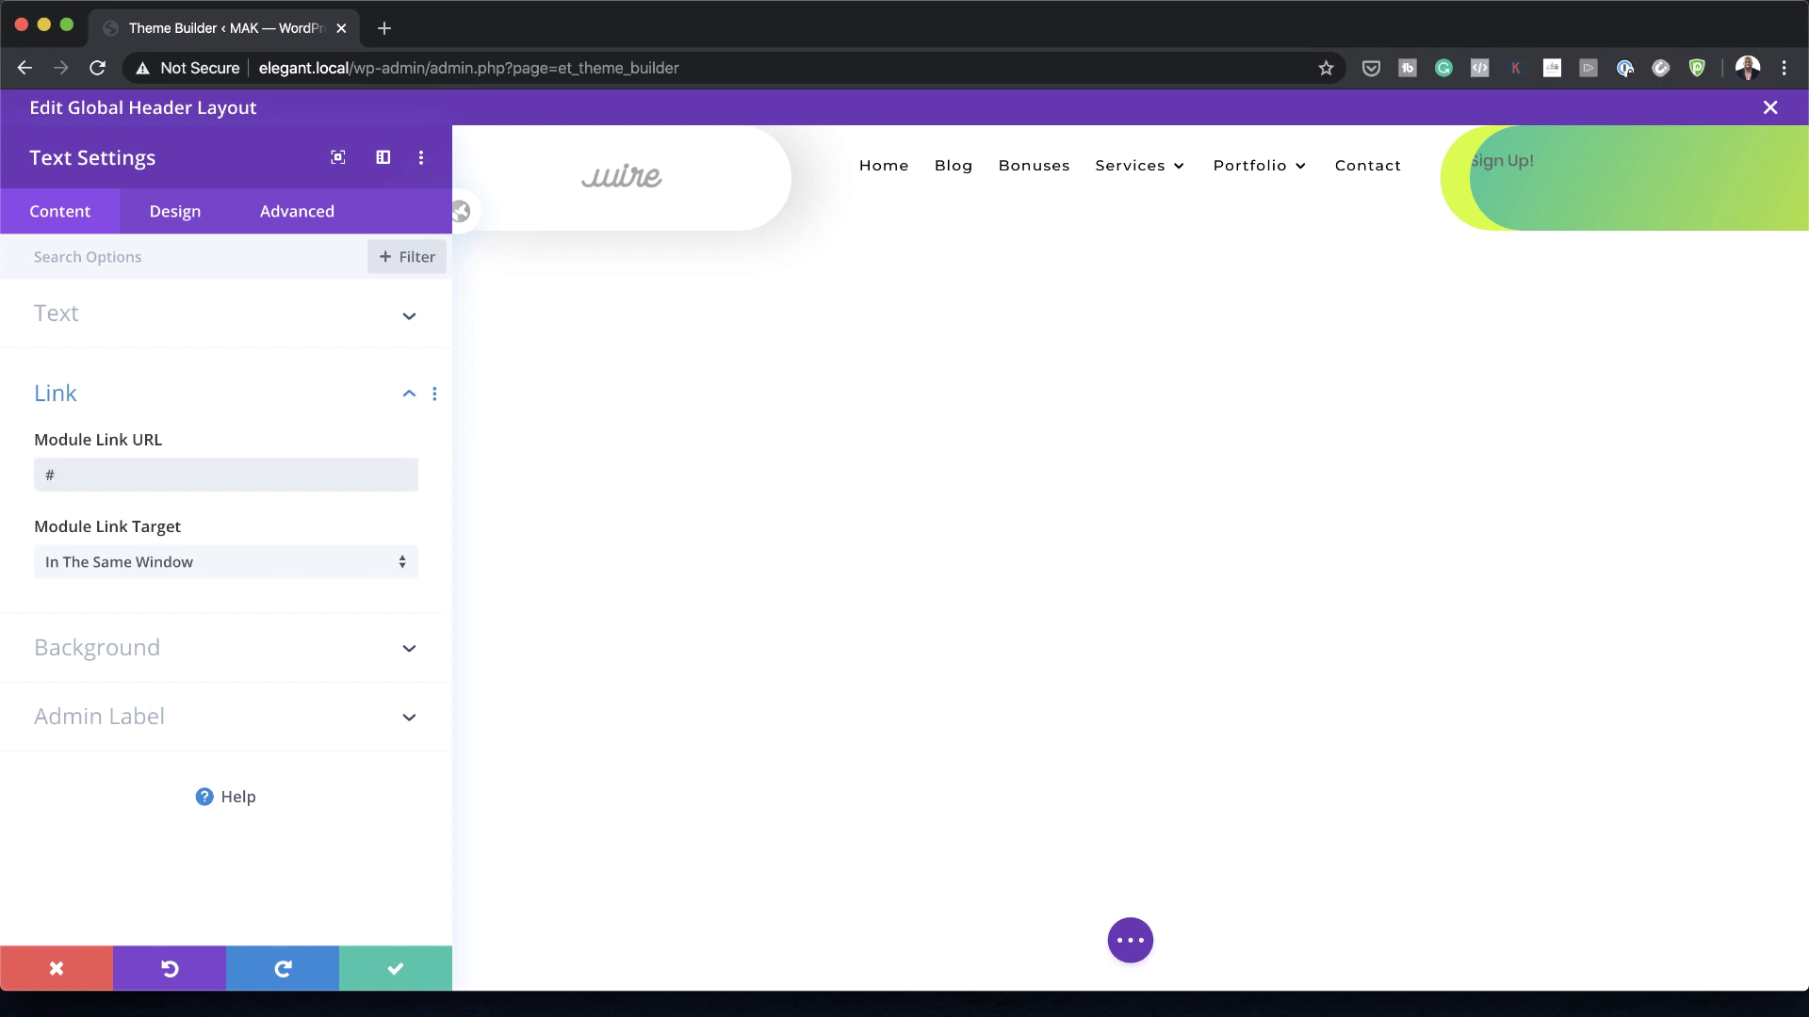
Step: Set the "Sign Up!" text to the Montserrat font with Semi Bold weight and white color
left_click(184, 222)
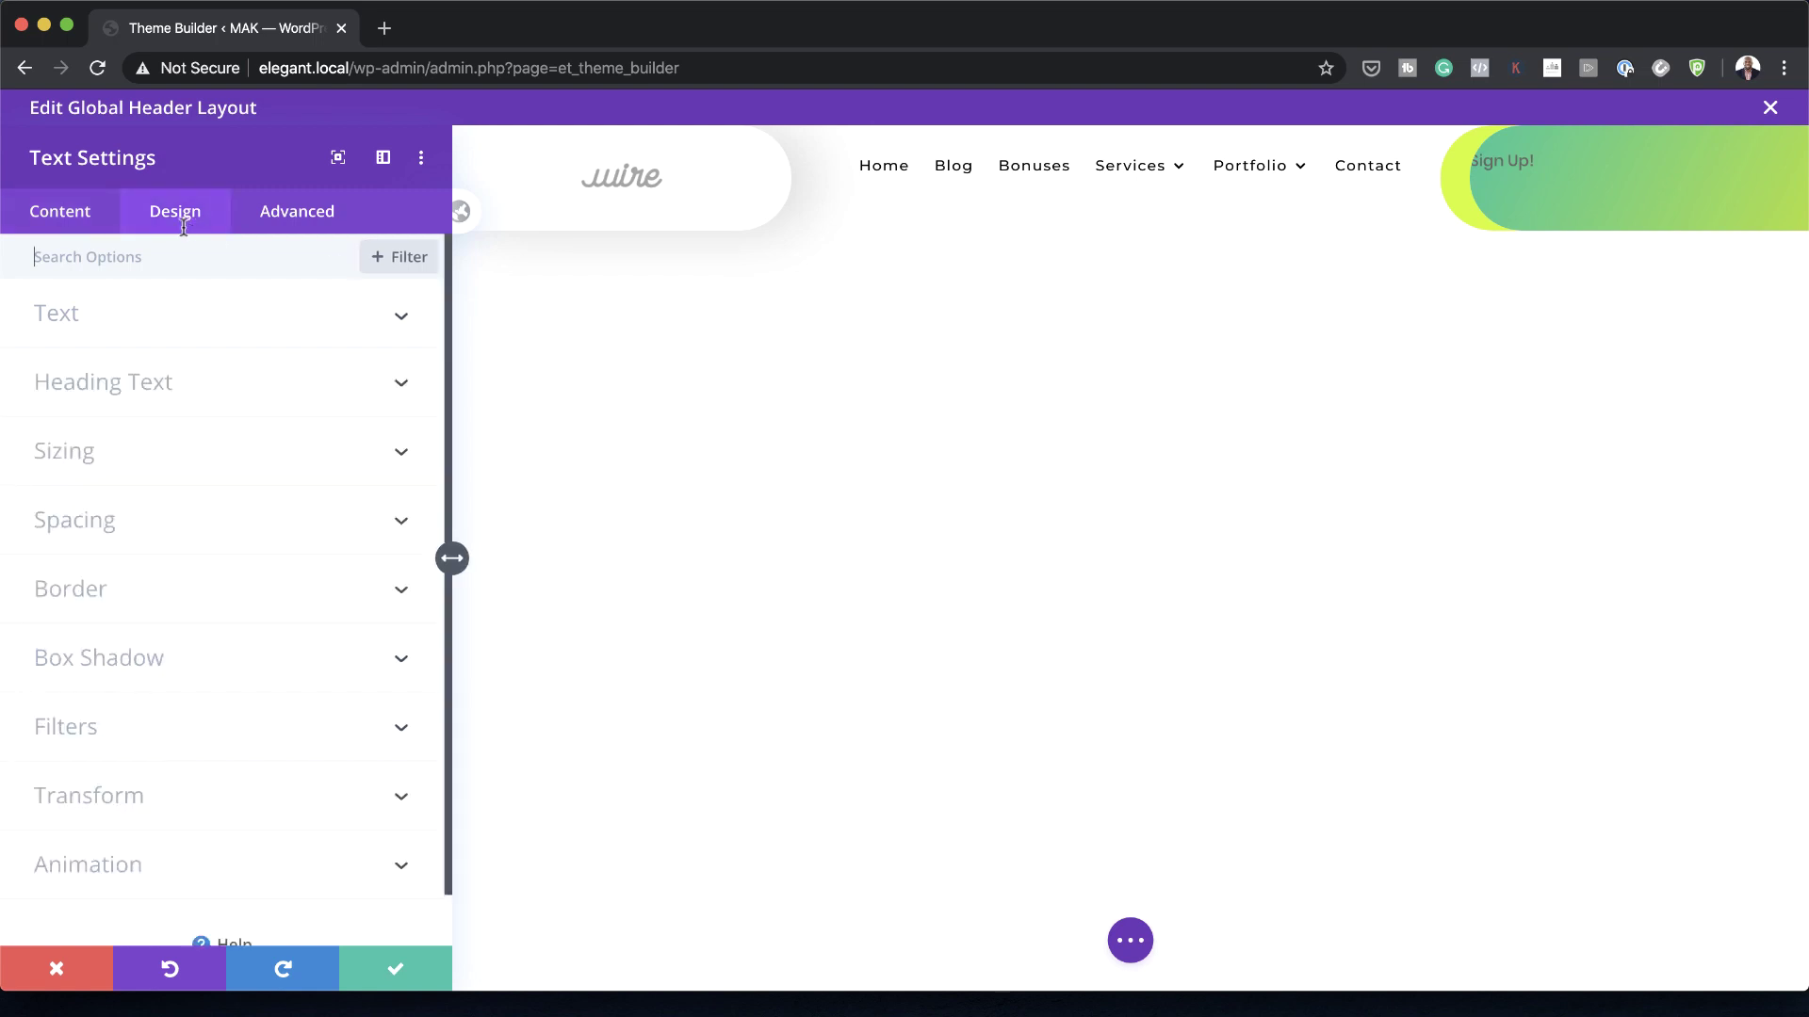
left_click(141, 315)
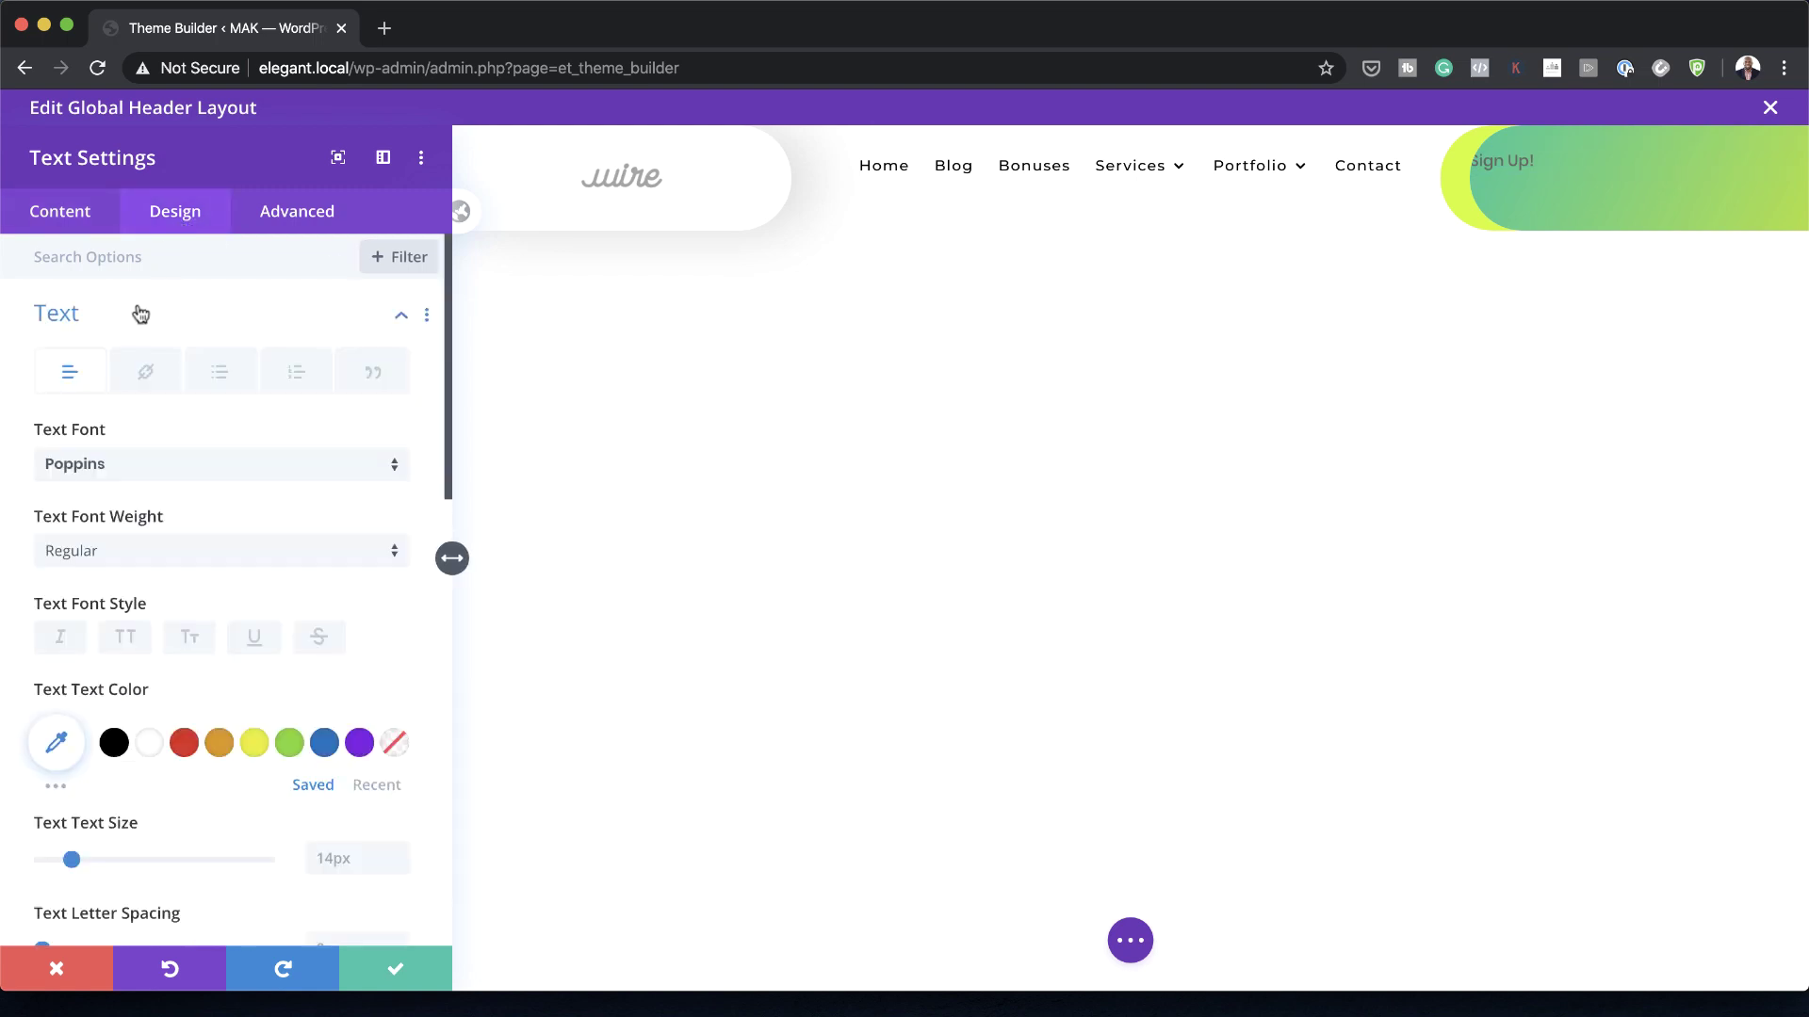
left_click(142, 471)
left_click(156, 351)
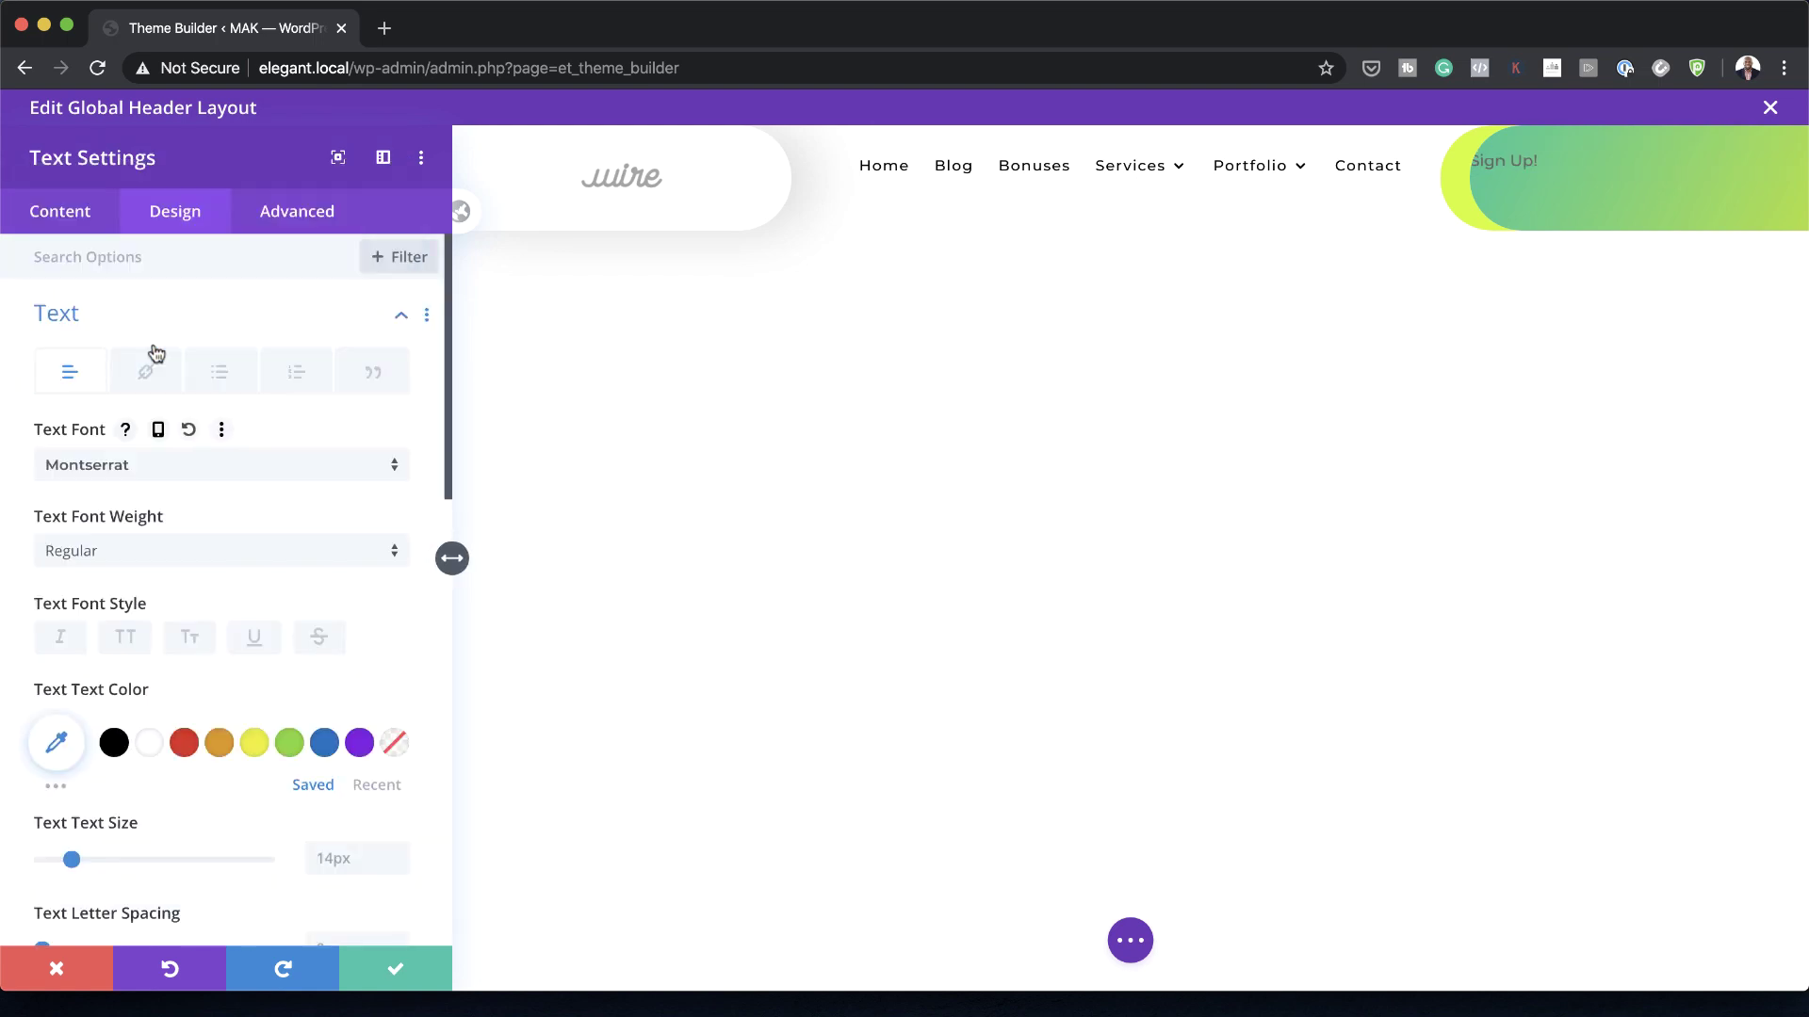
left_click(211, 554)
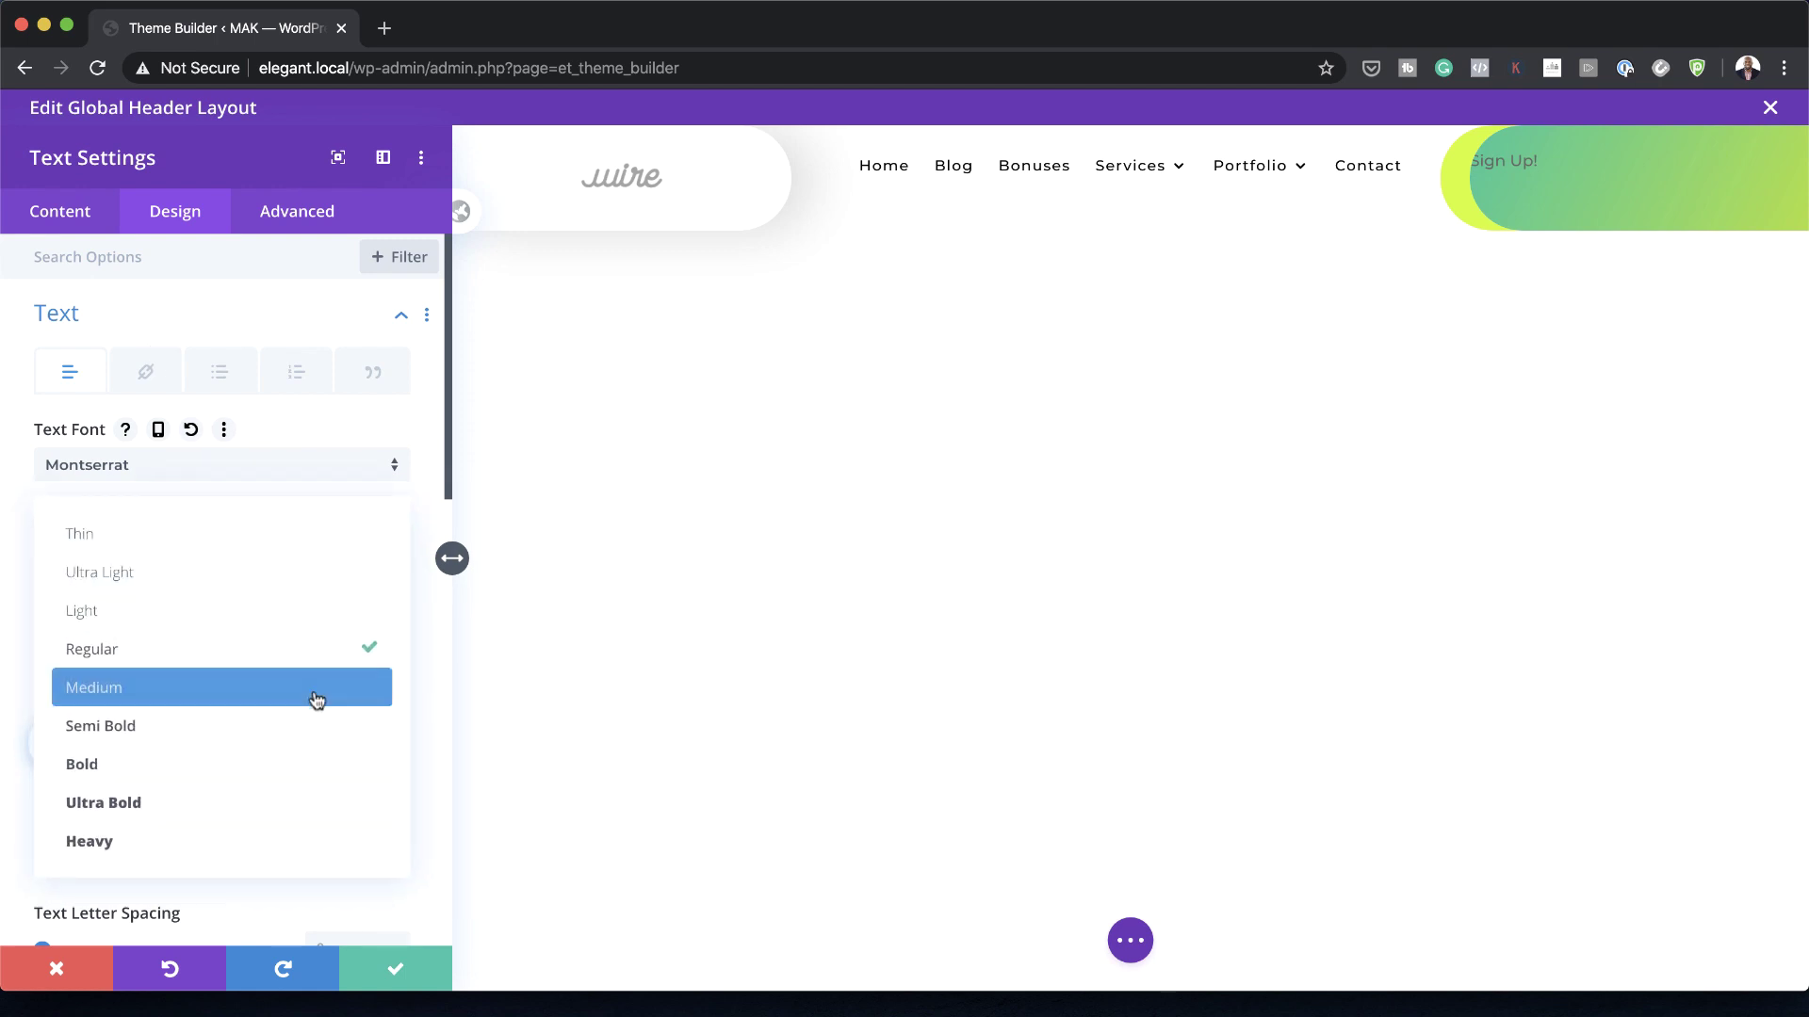
left_click(287, 721)
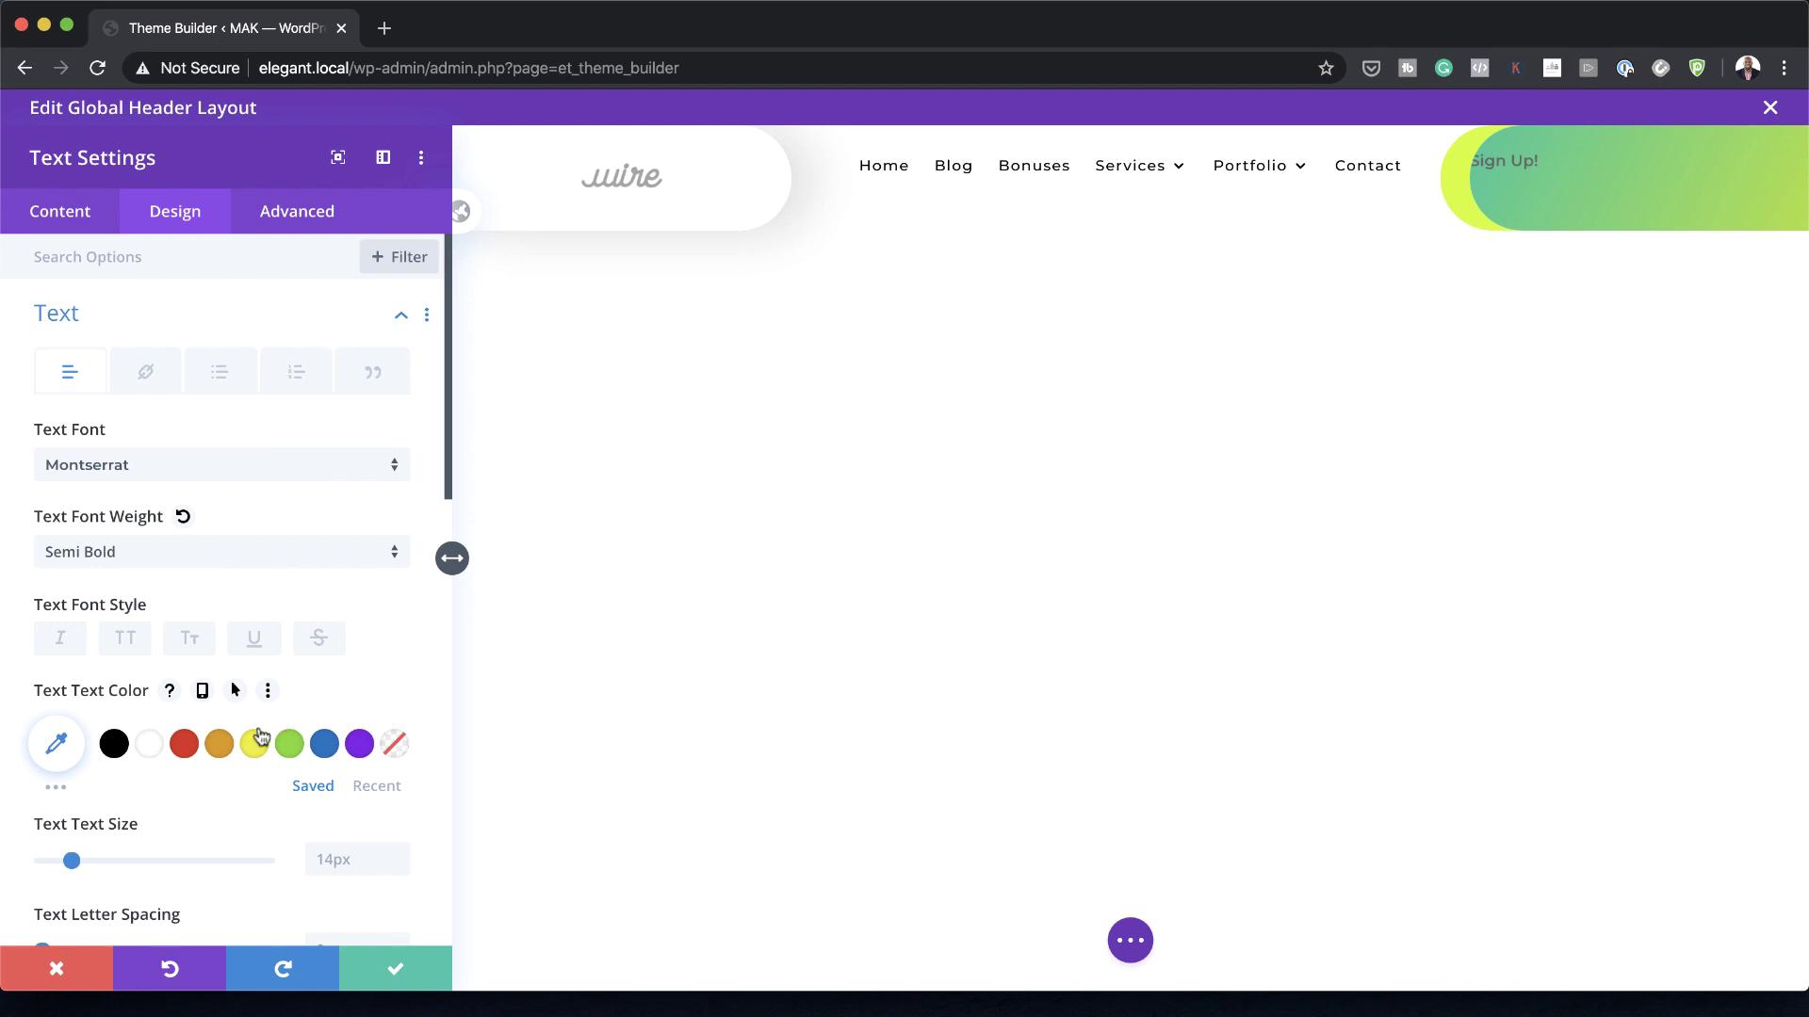
left_click(151, 746)
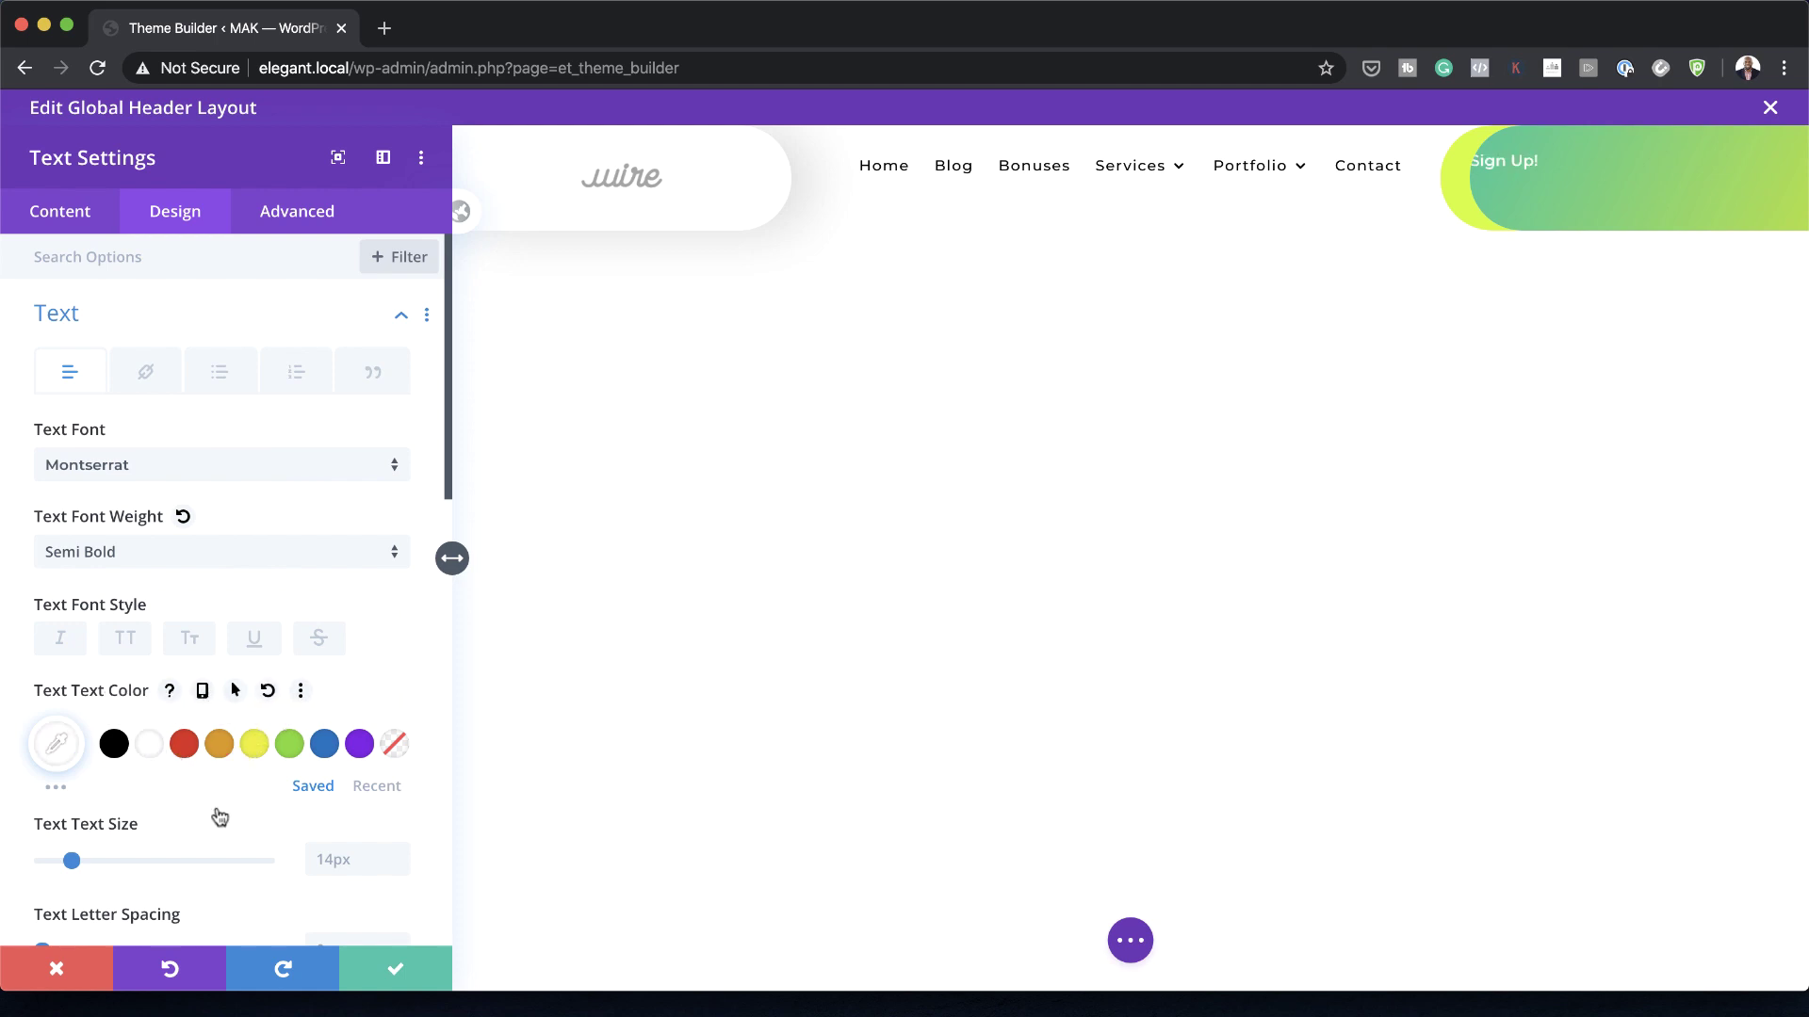
Step: Set the "Sign Up!" text line height to 1em and its text size to 16px
scroll(213, 818, "down", 3)
left_click(352, 865)
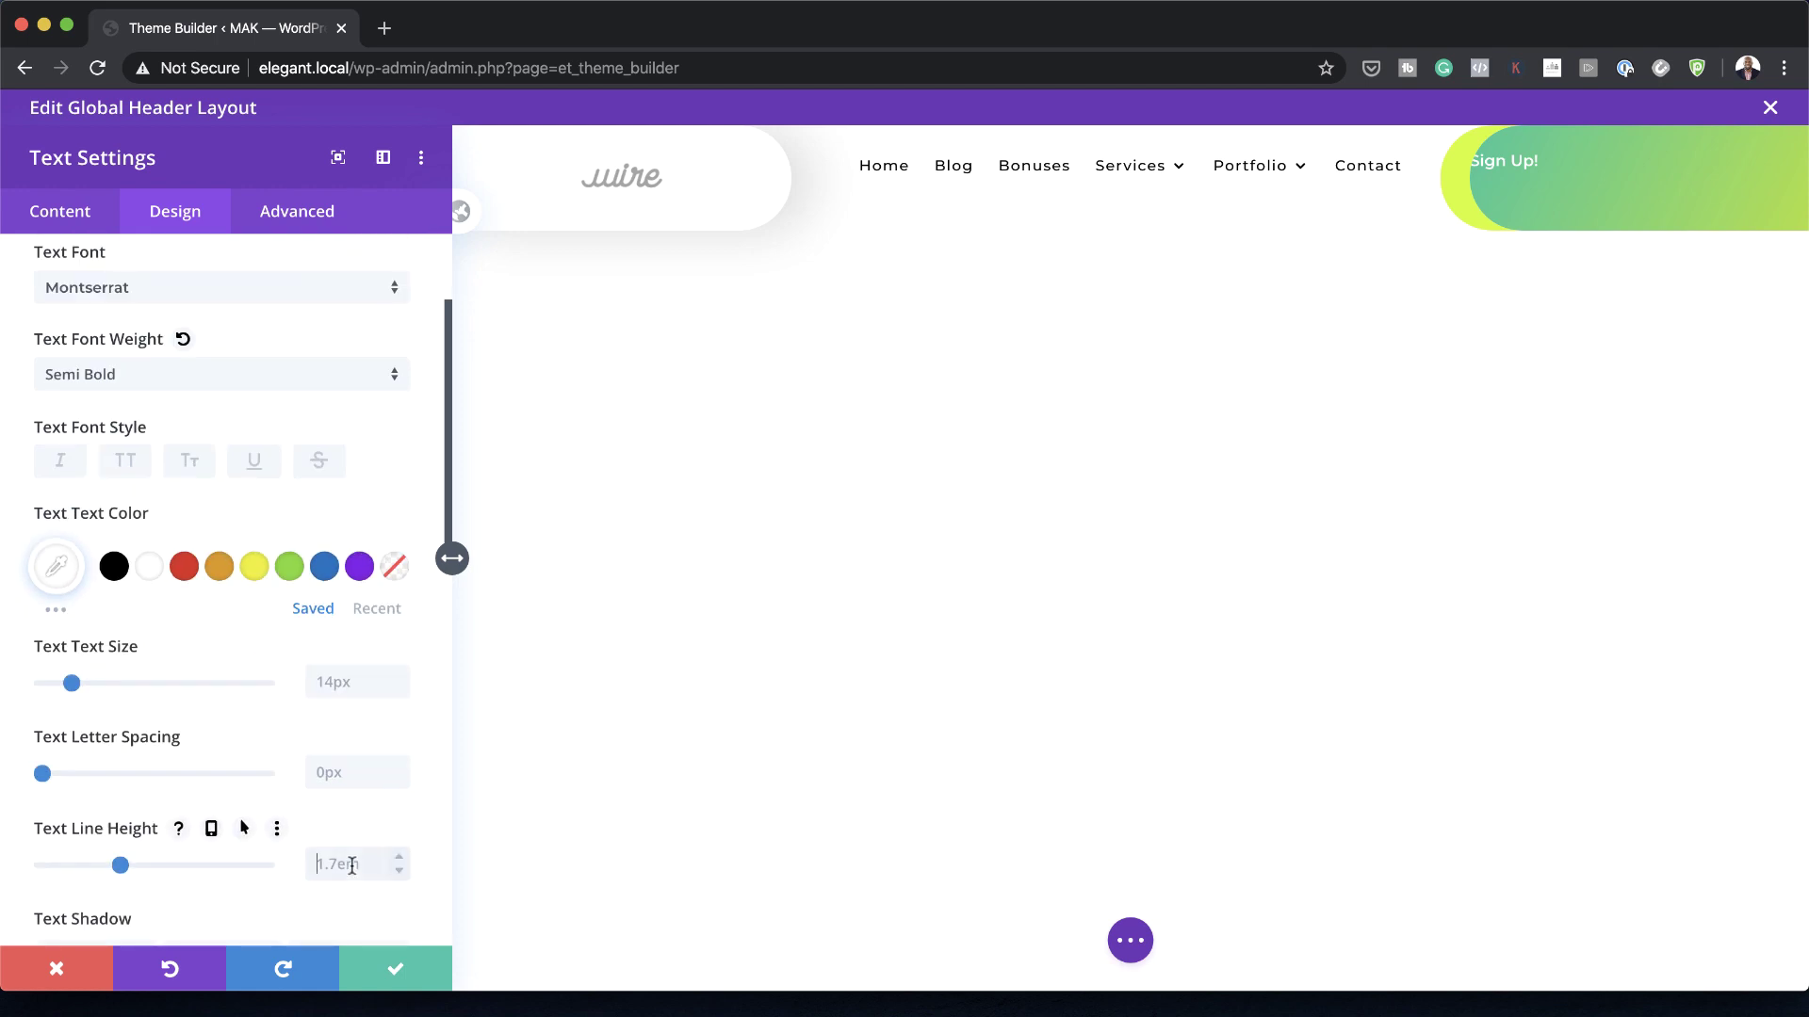
key("ctrl+a")
type("1em")
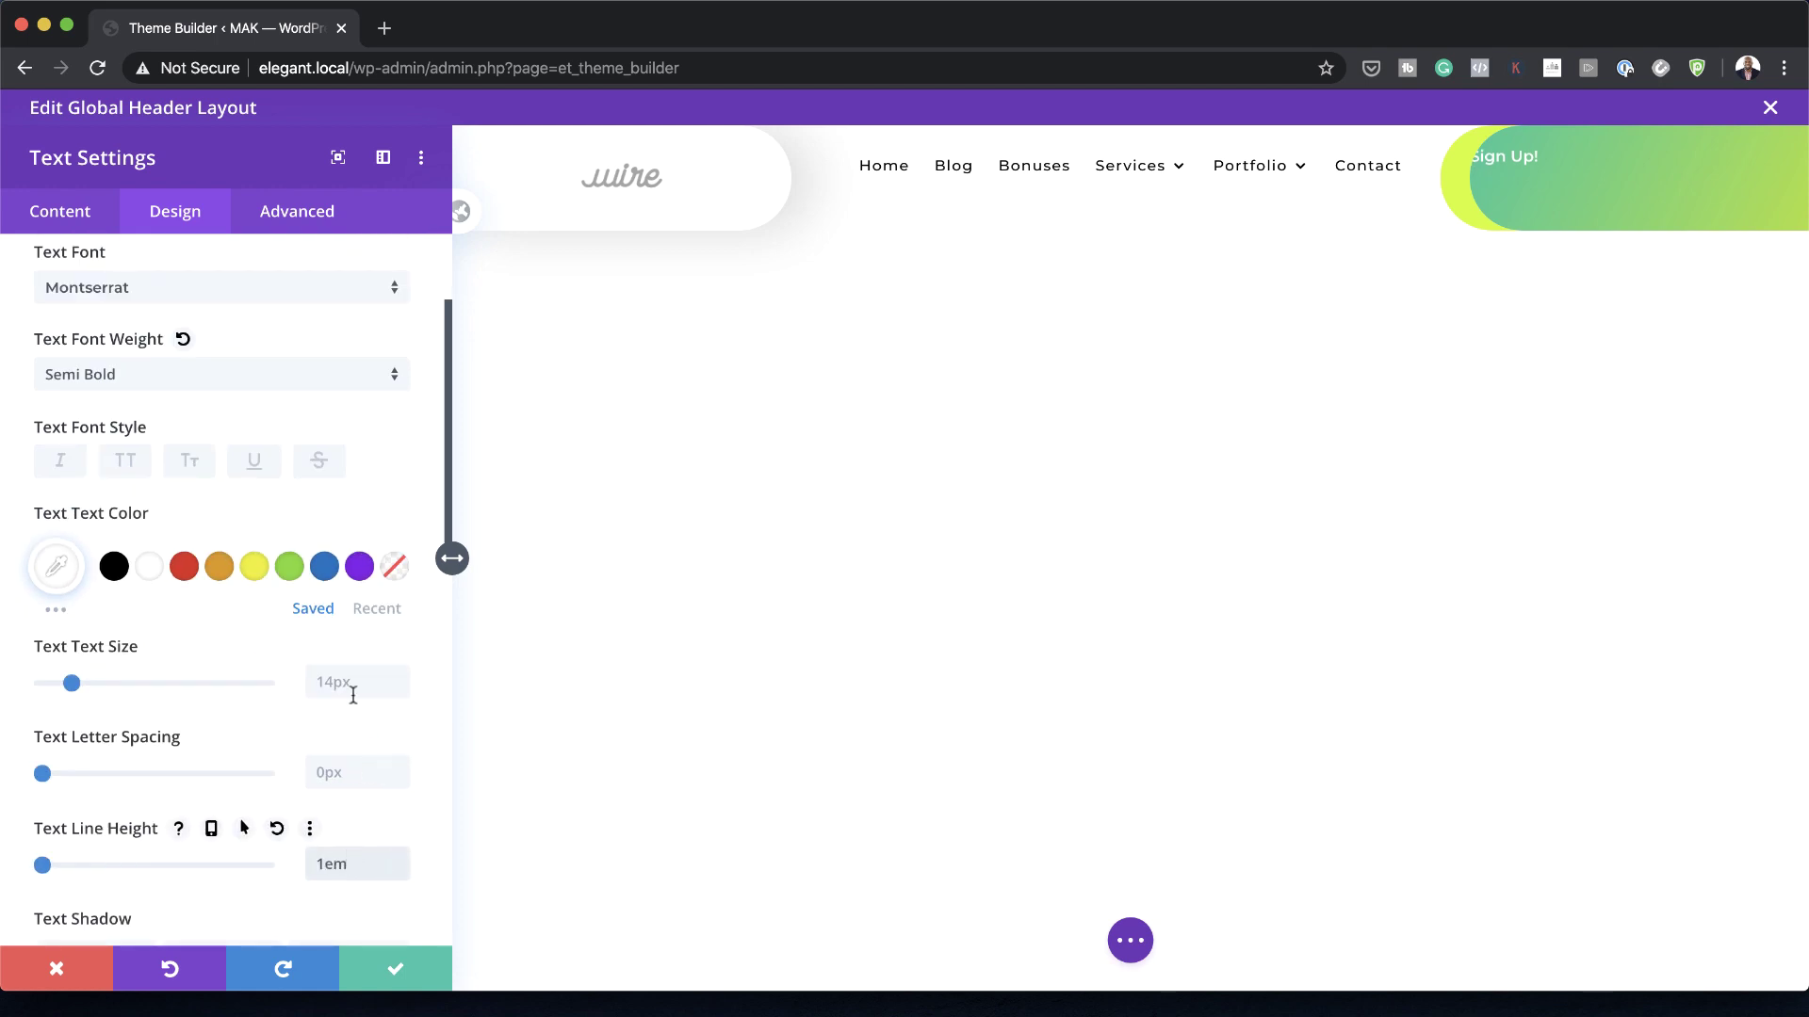
left_click(350, 682)
left_click(213, 666)
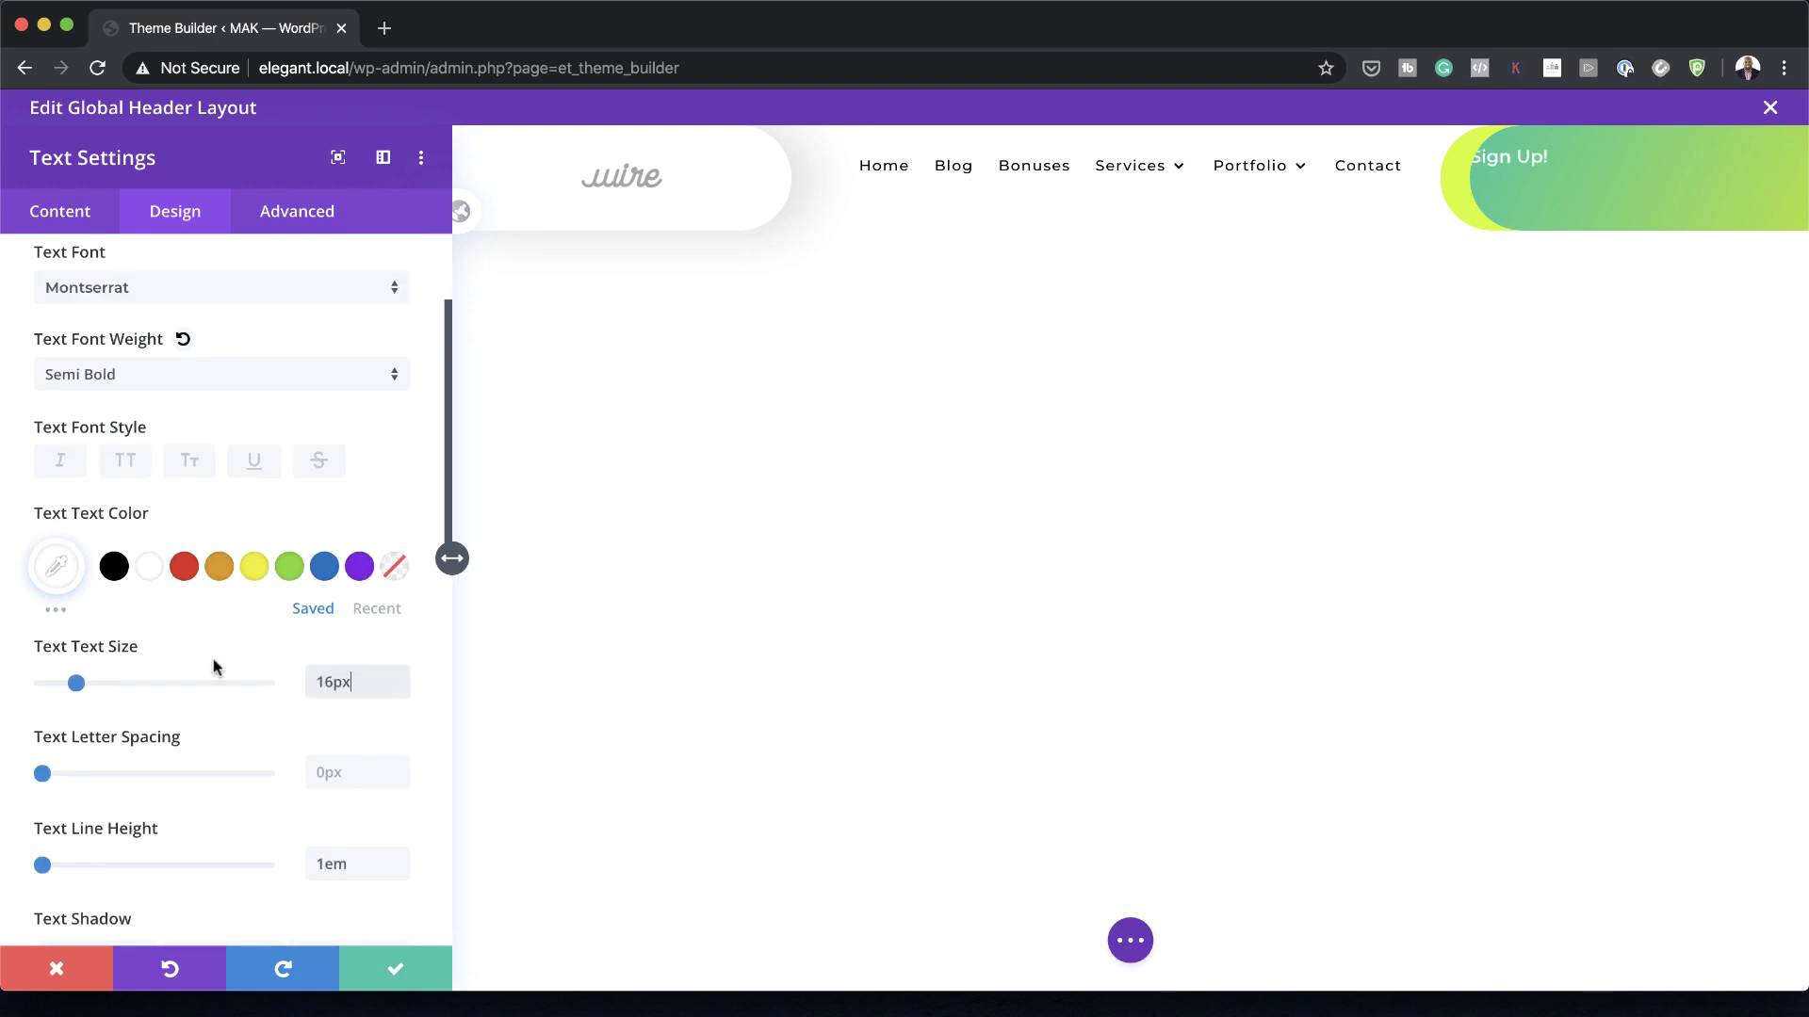
Step: Center the "Sign Up!" text, give its module a 10px top margin, and save the module
scroll(274, 721, "down", 6)
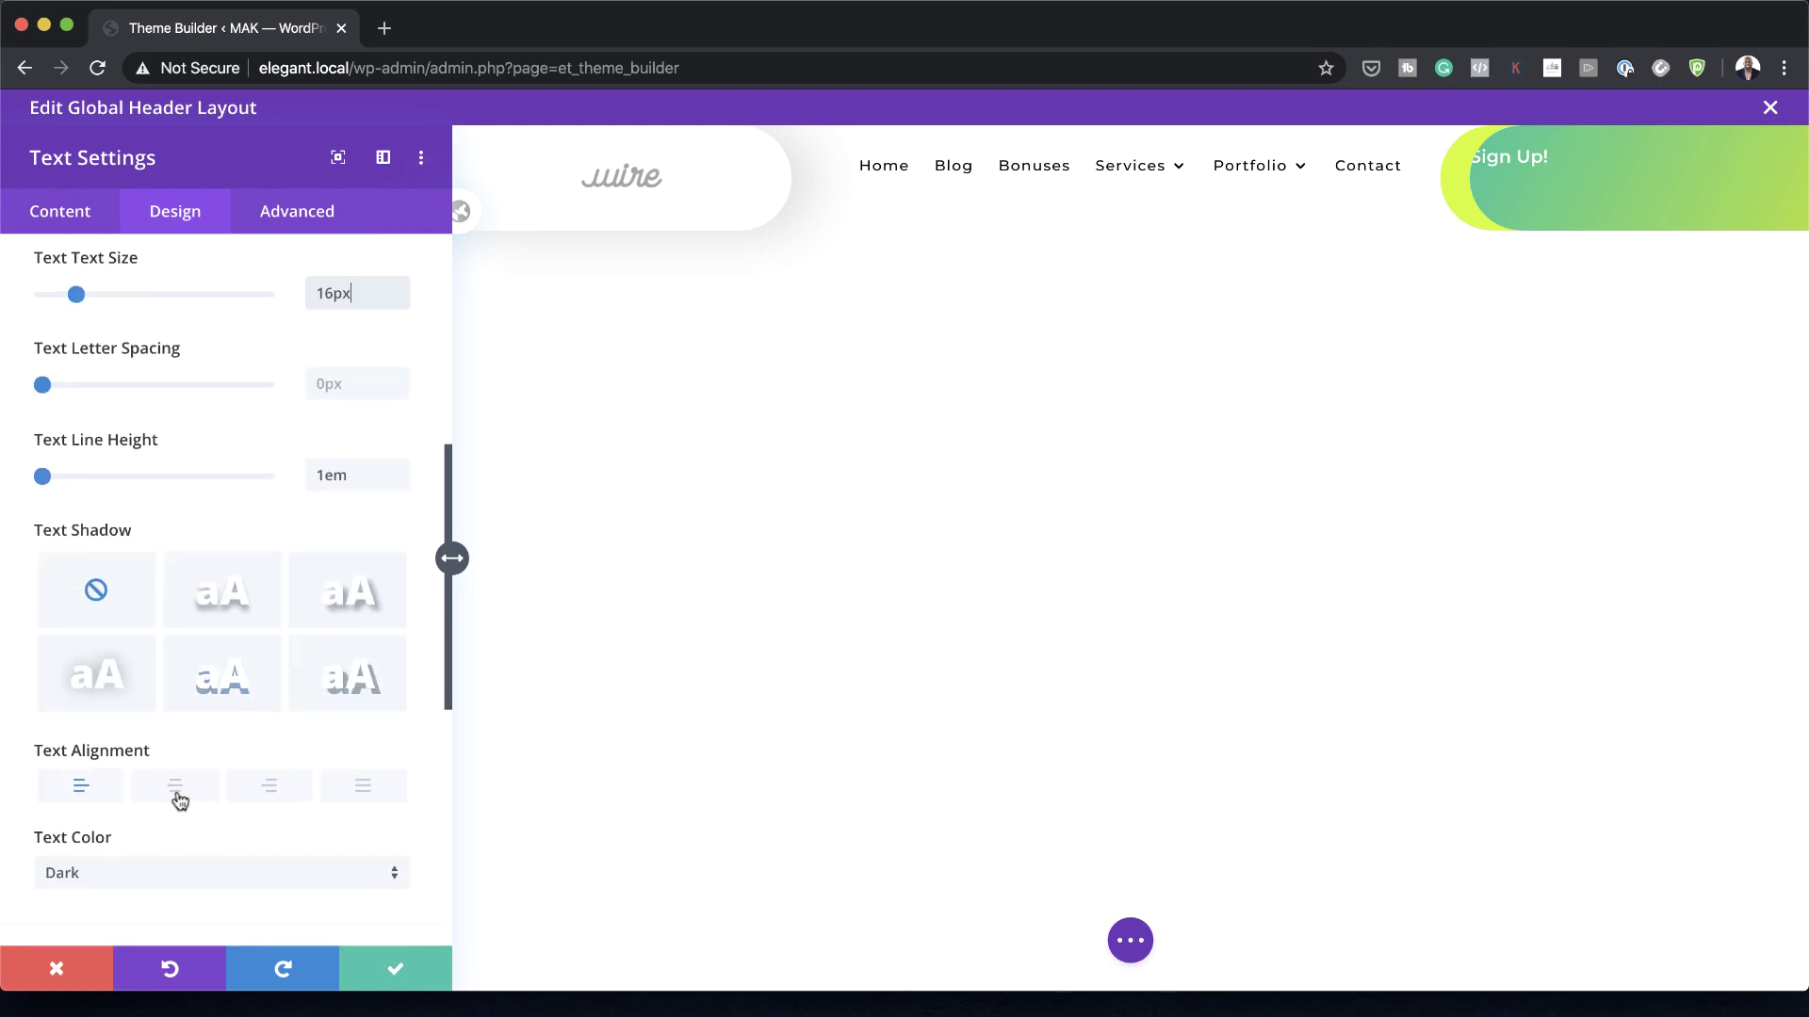
left_click(175, 791)
scroll(241, 614, "down", 5)
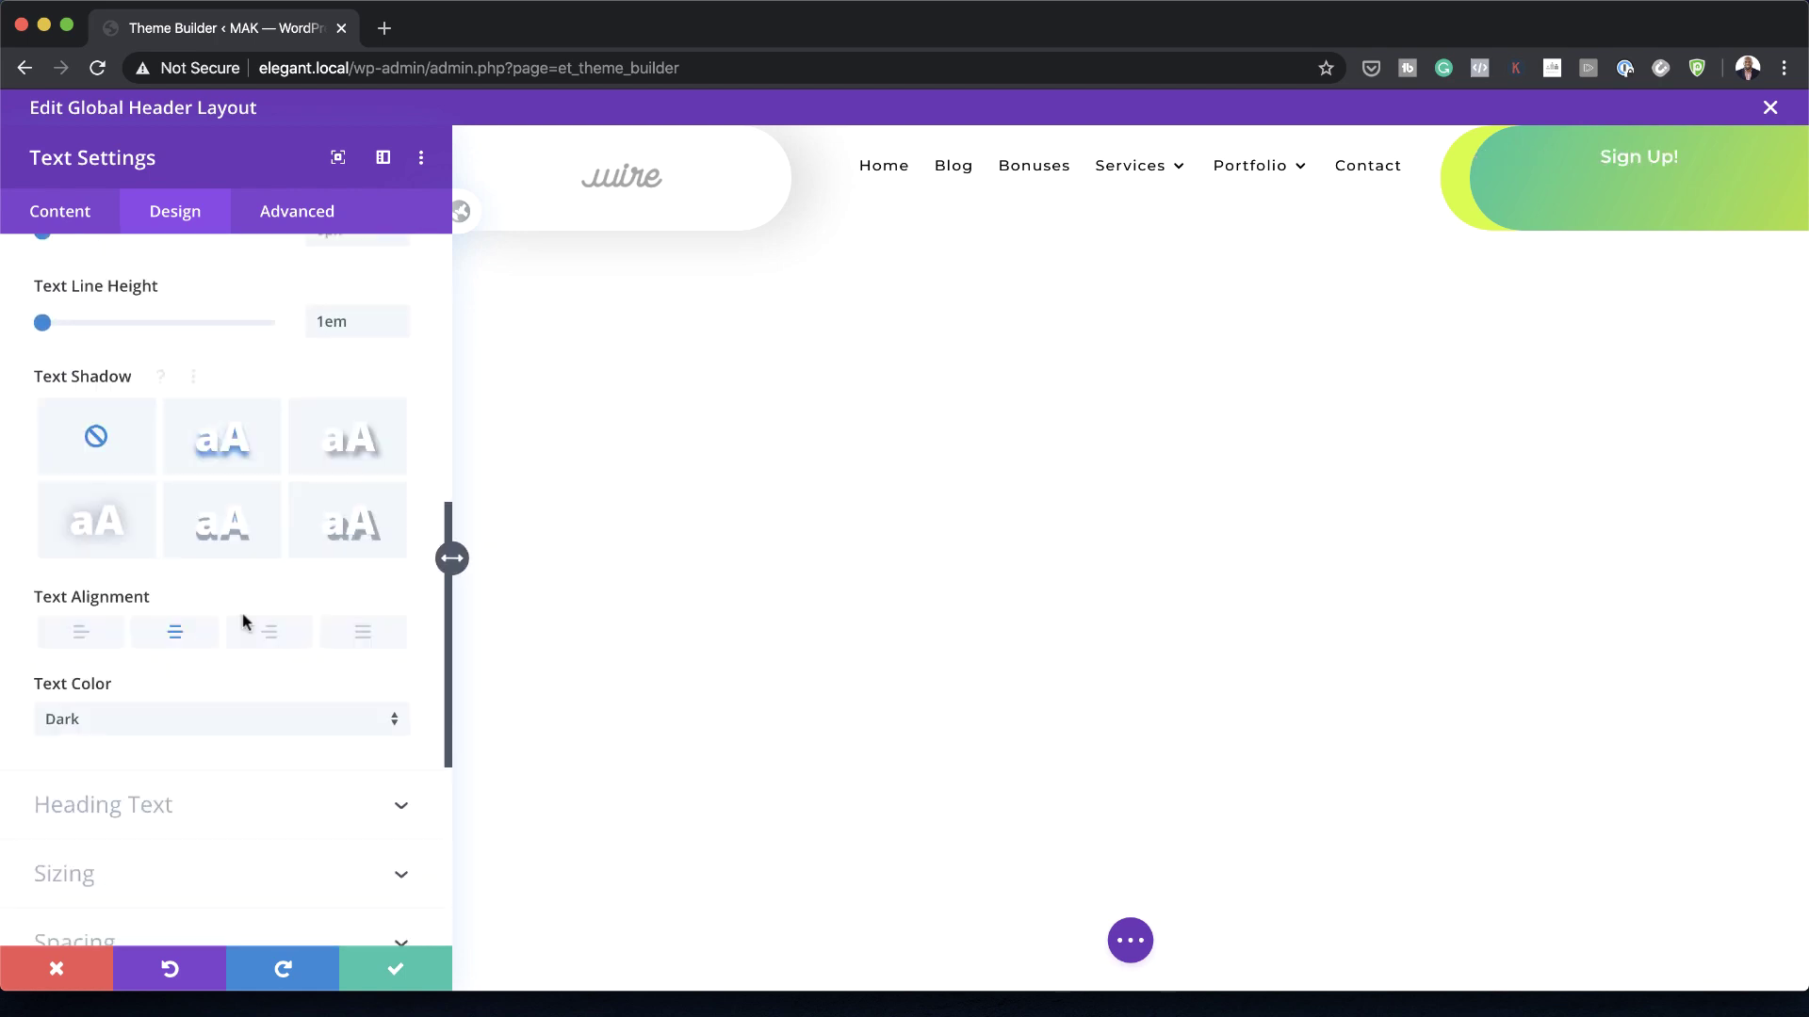
left_click(92, 675)
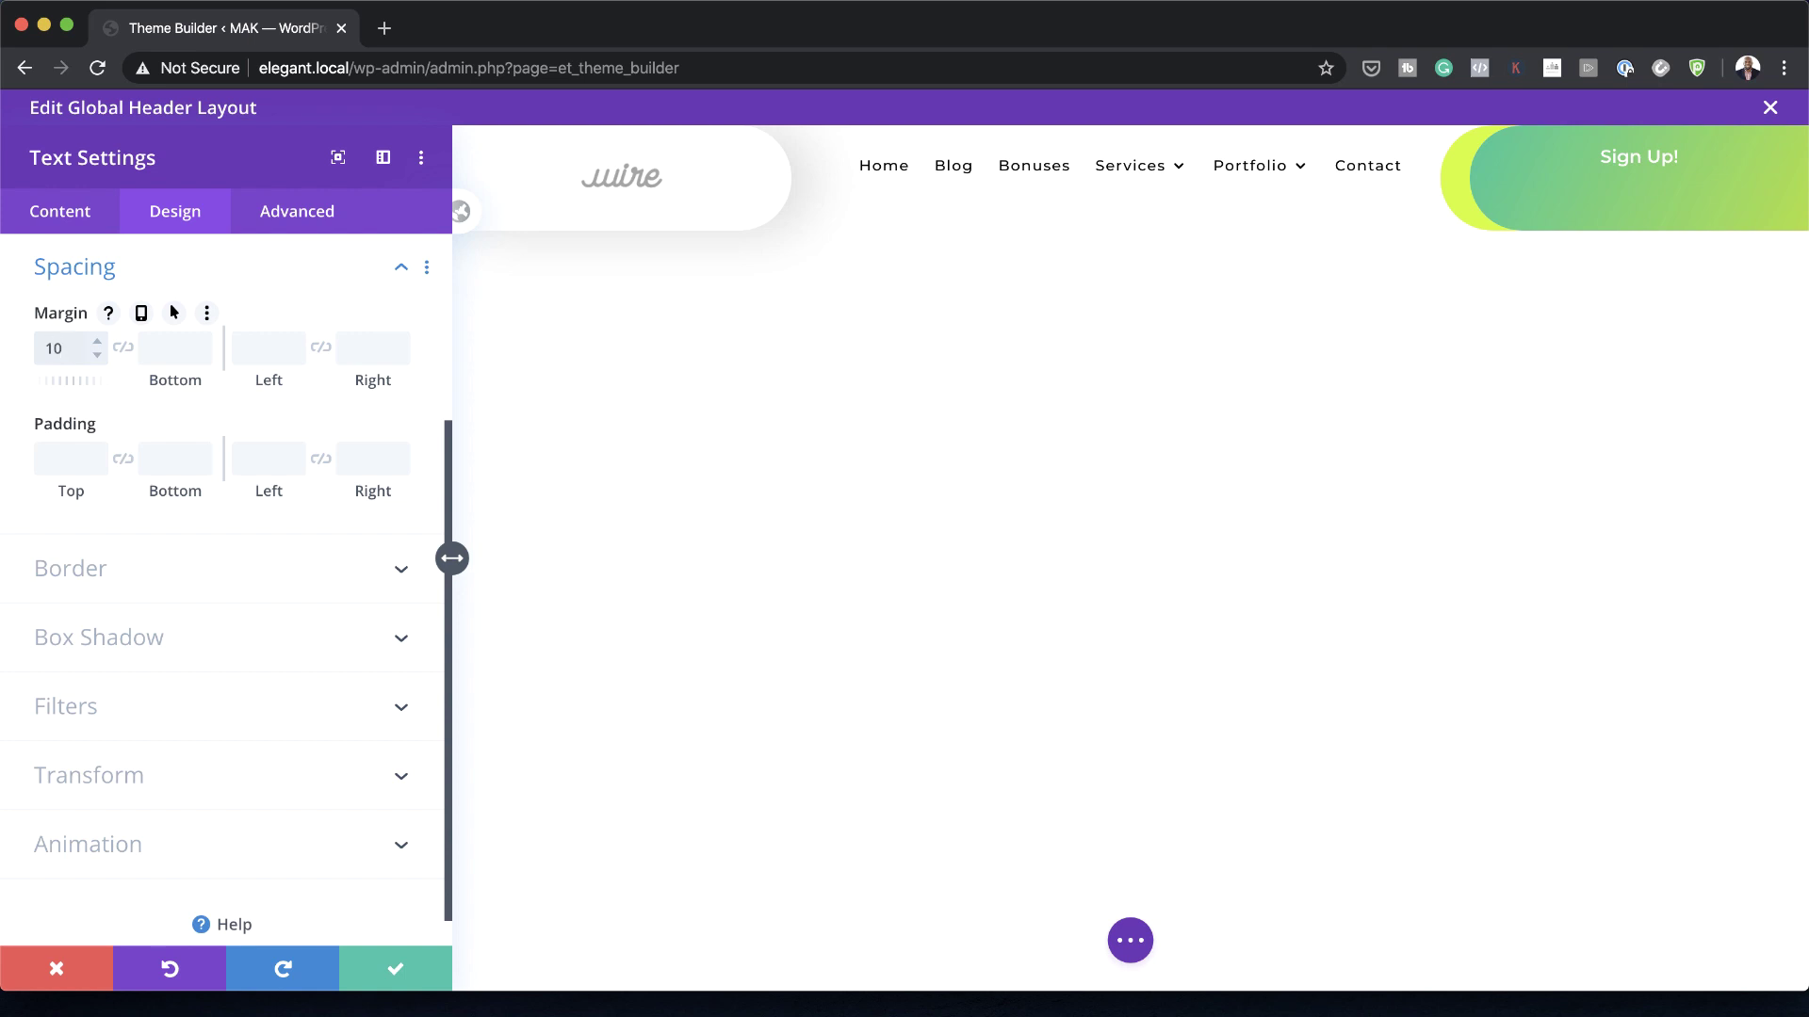
key("Return")
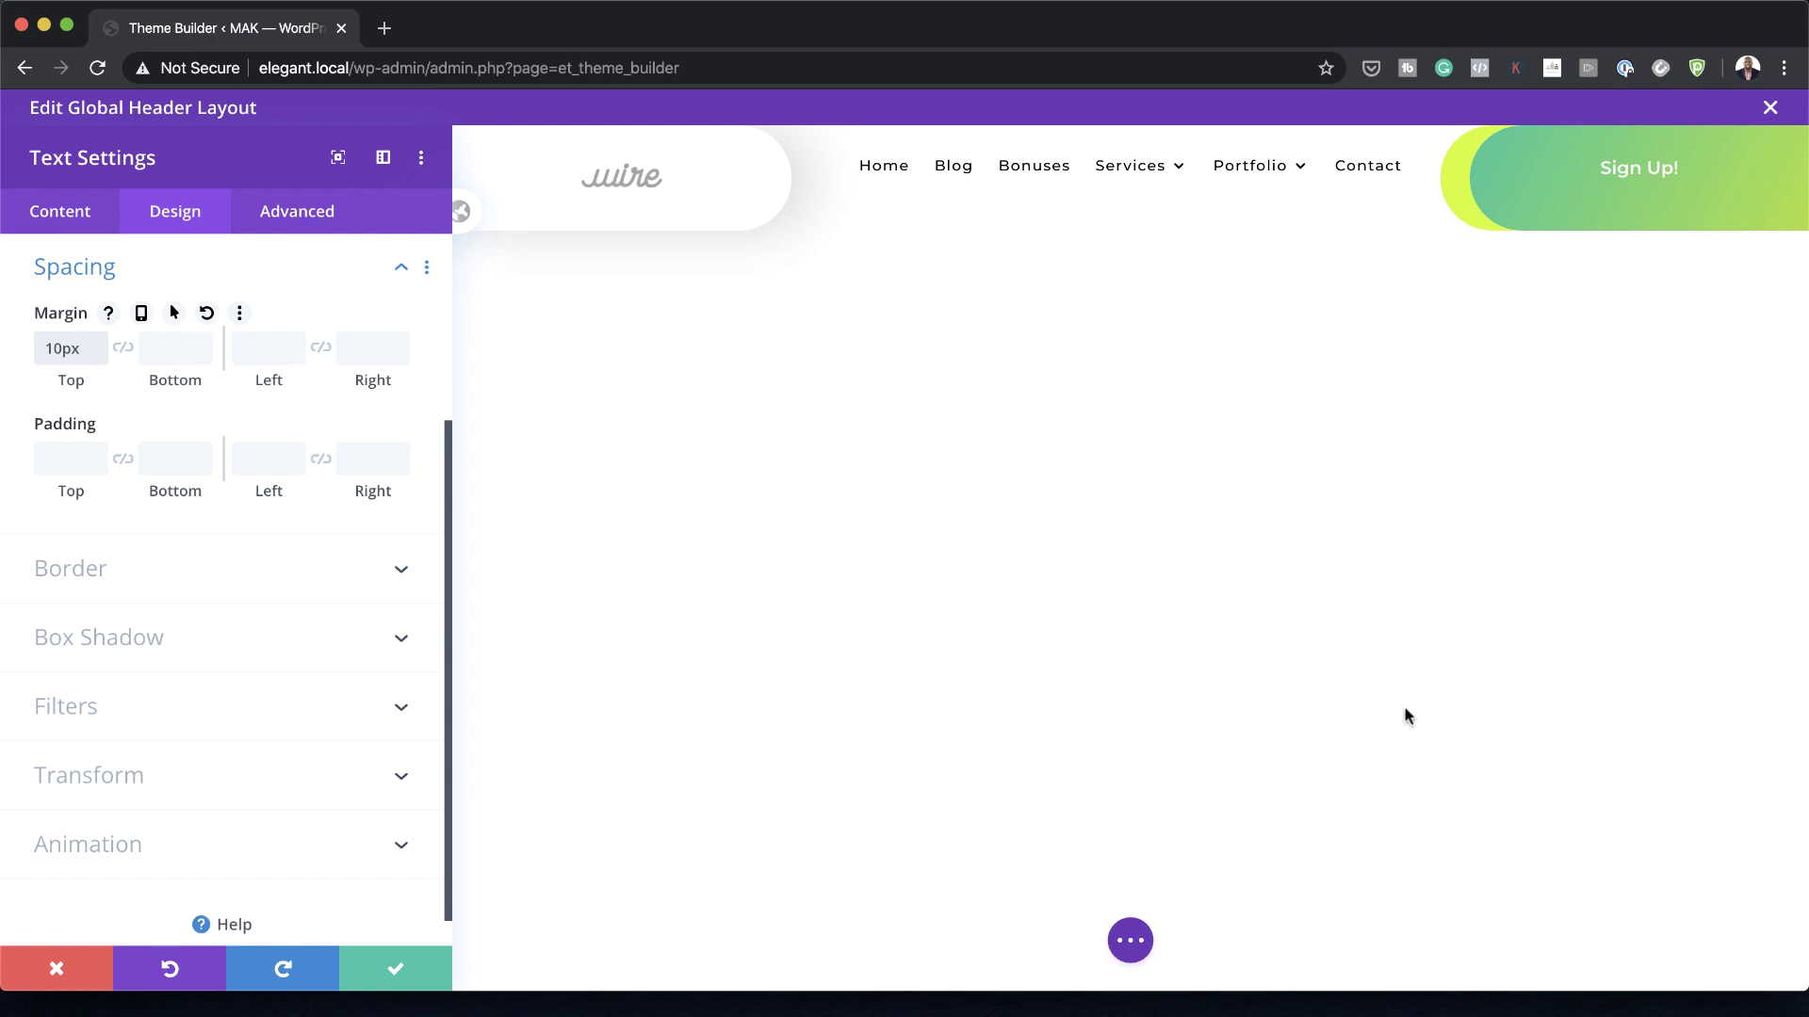
left_click(395, 970)
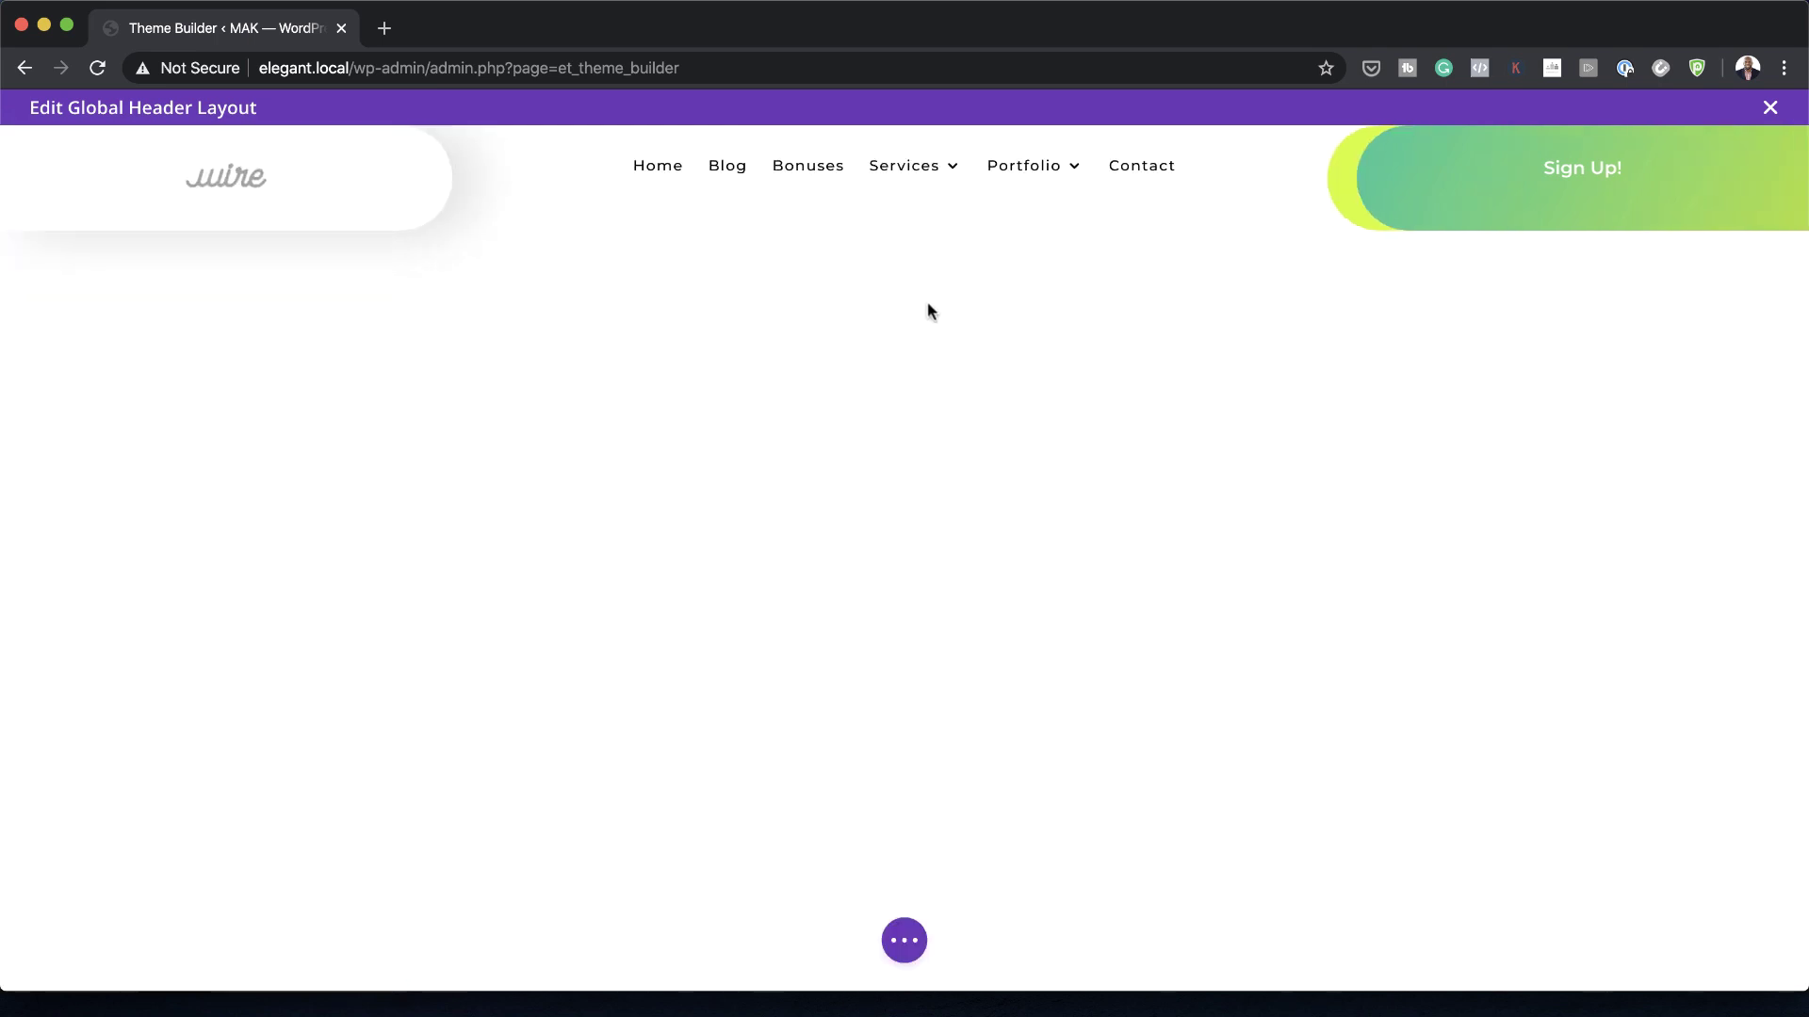
Step: Insert a Code module below the menu module in the middle column
left_click(905, 211)
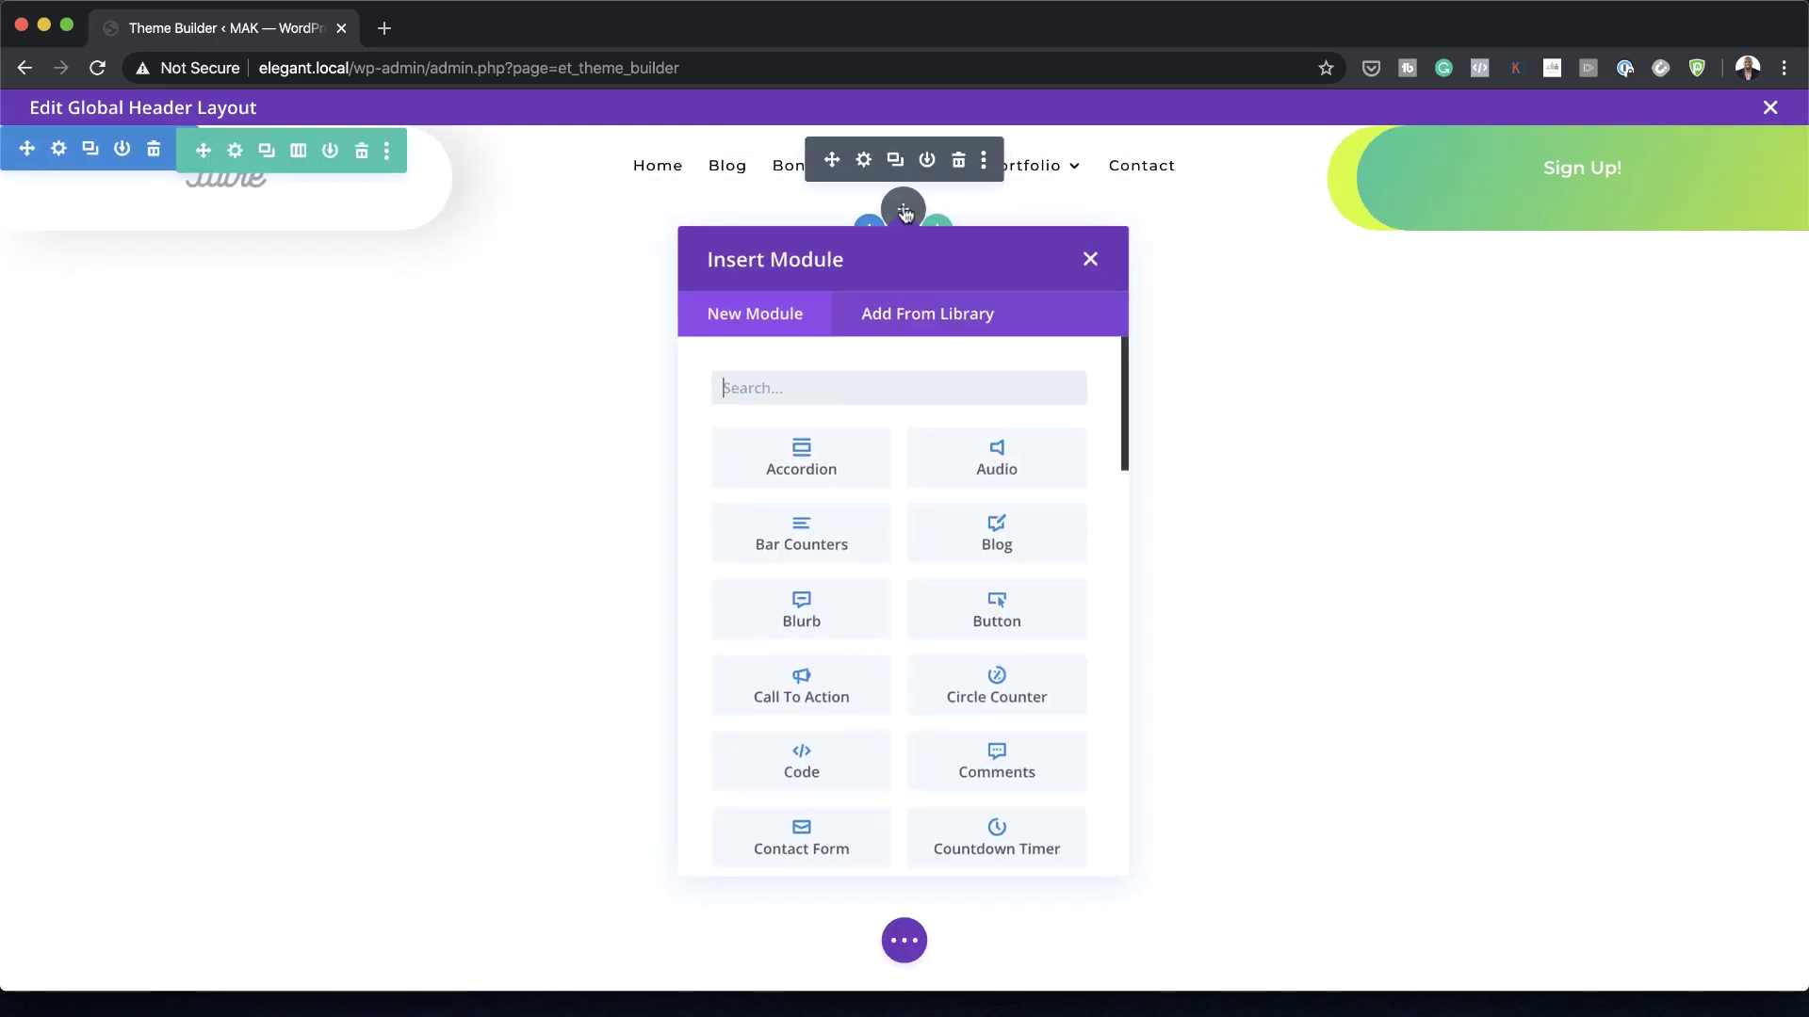
left_click(800, 379)
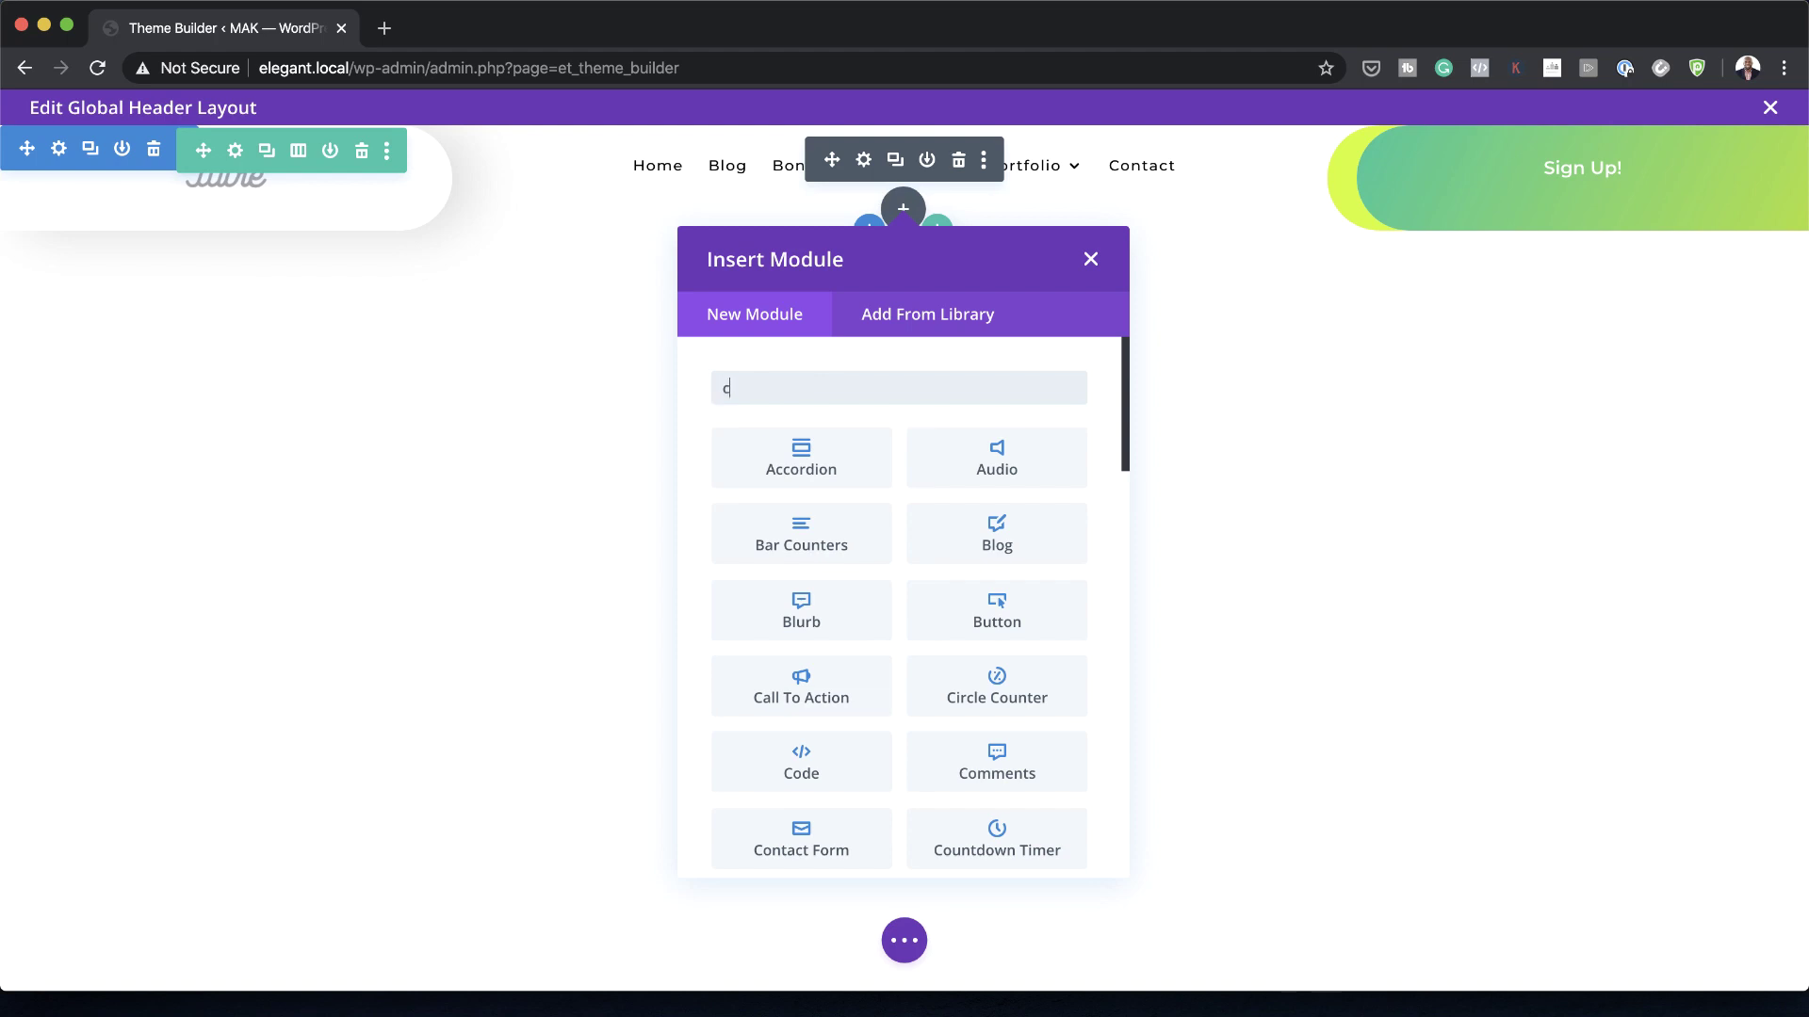
type("cod")
left_click(787, 463)
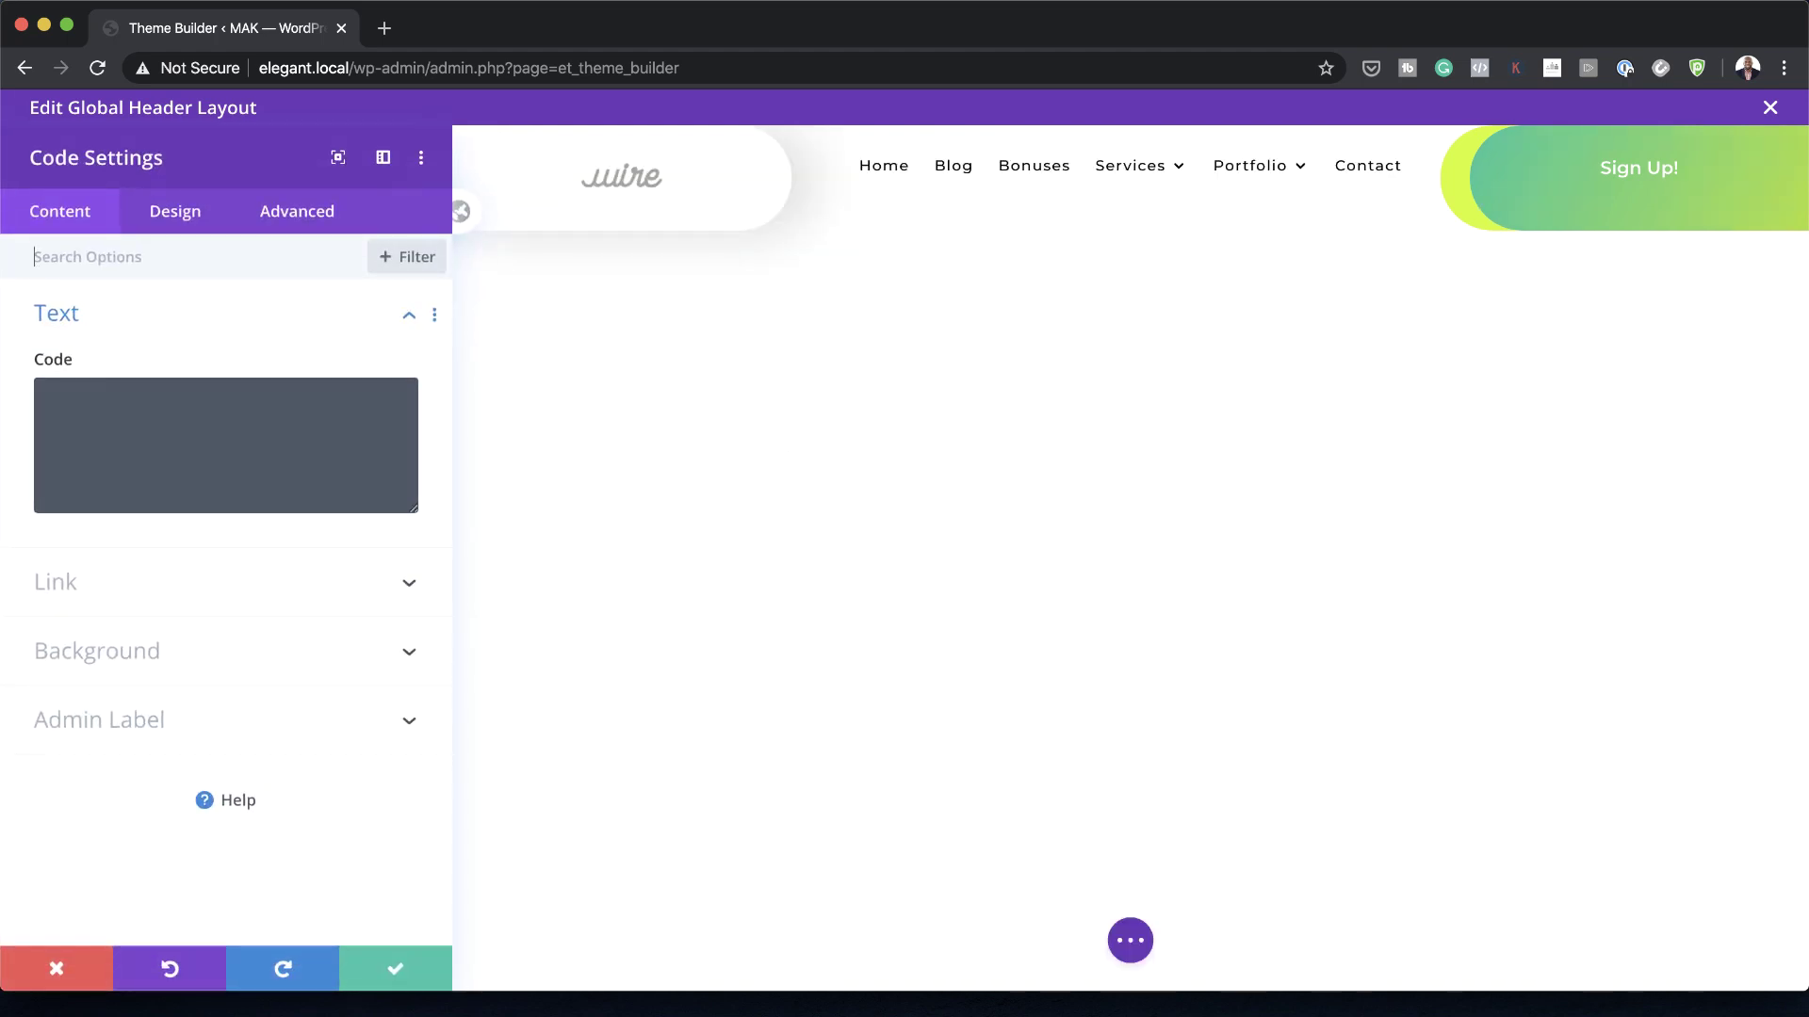
Step: Paste the prepared .et_mobile_menu CSS rules for collapsible submenus into the code module's code box
key("super+Tab")
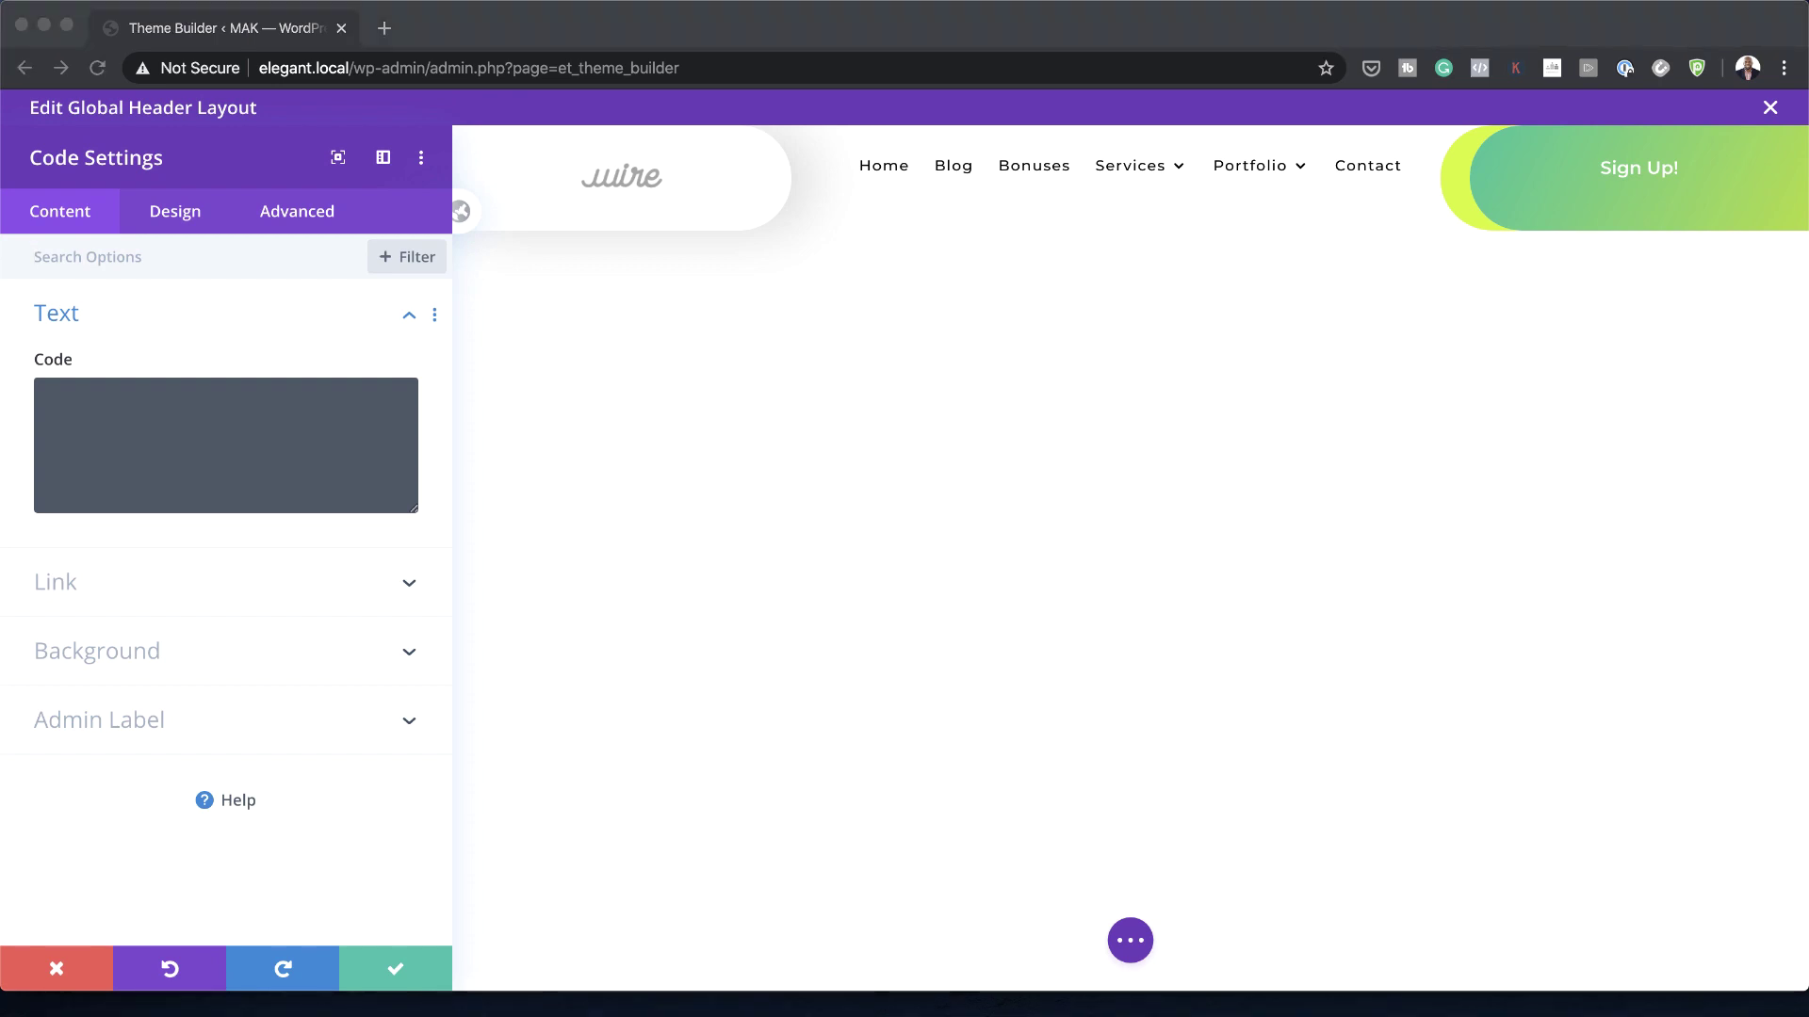
left_click(236, 420)
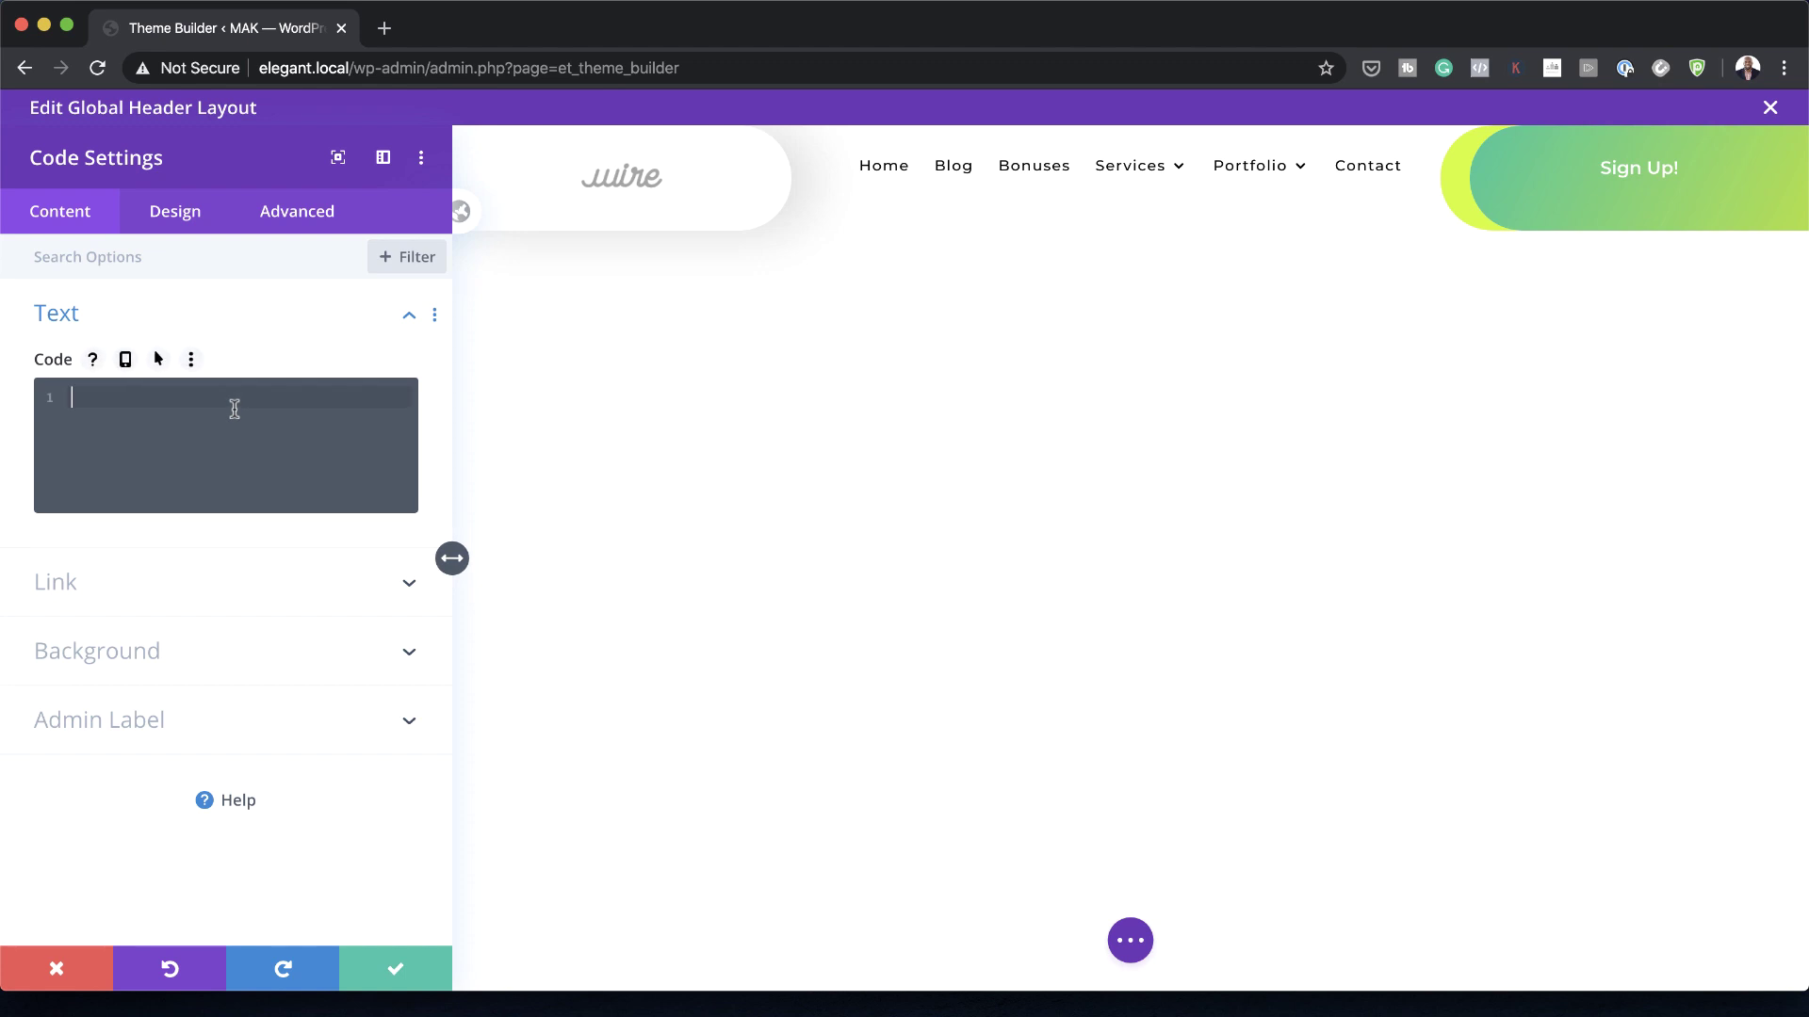
type(".et_mobile_menu .first-level > a { background-color: transparent; position: relative; } .et_mobile_menu .first-level > a:after { font-family: 'ETmodules'; content: '\\4c'; font-weight: normal; position: absolute; font-size: 16px; top: 13px; right: 10px; } .et_mobile_menu .first-level > .icon-switch:after{ content: '\\4d'; } .second-level { display: none; } .reveal-items { display: block; } .et_mobile_menu { margin-top: 20px; width: 230%; margin-left: -65%; }")
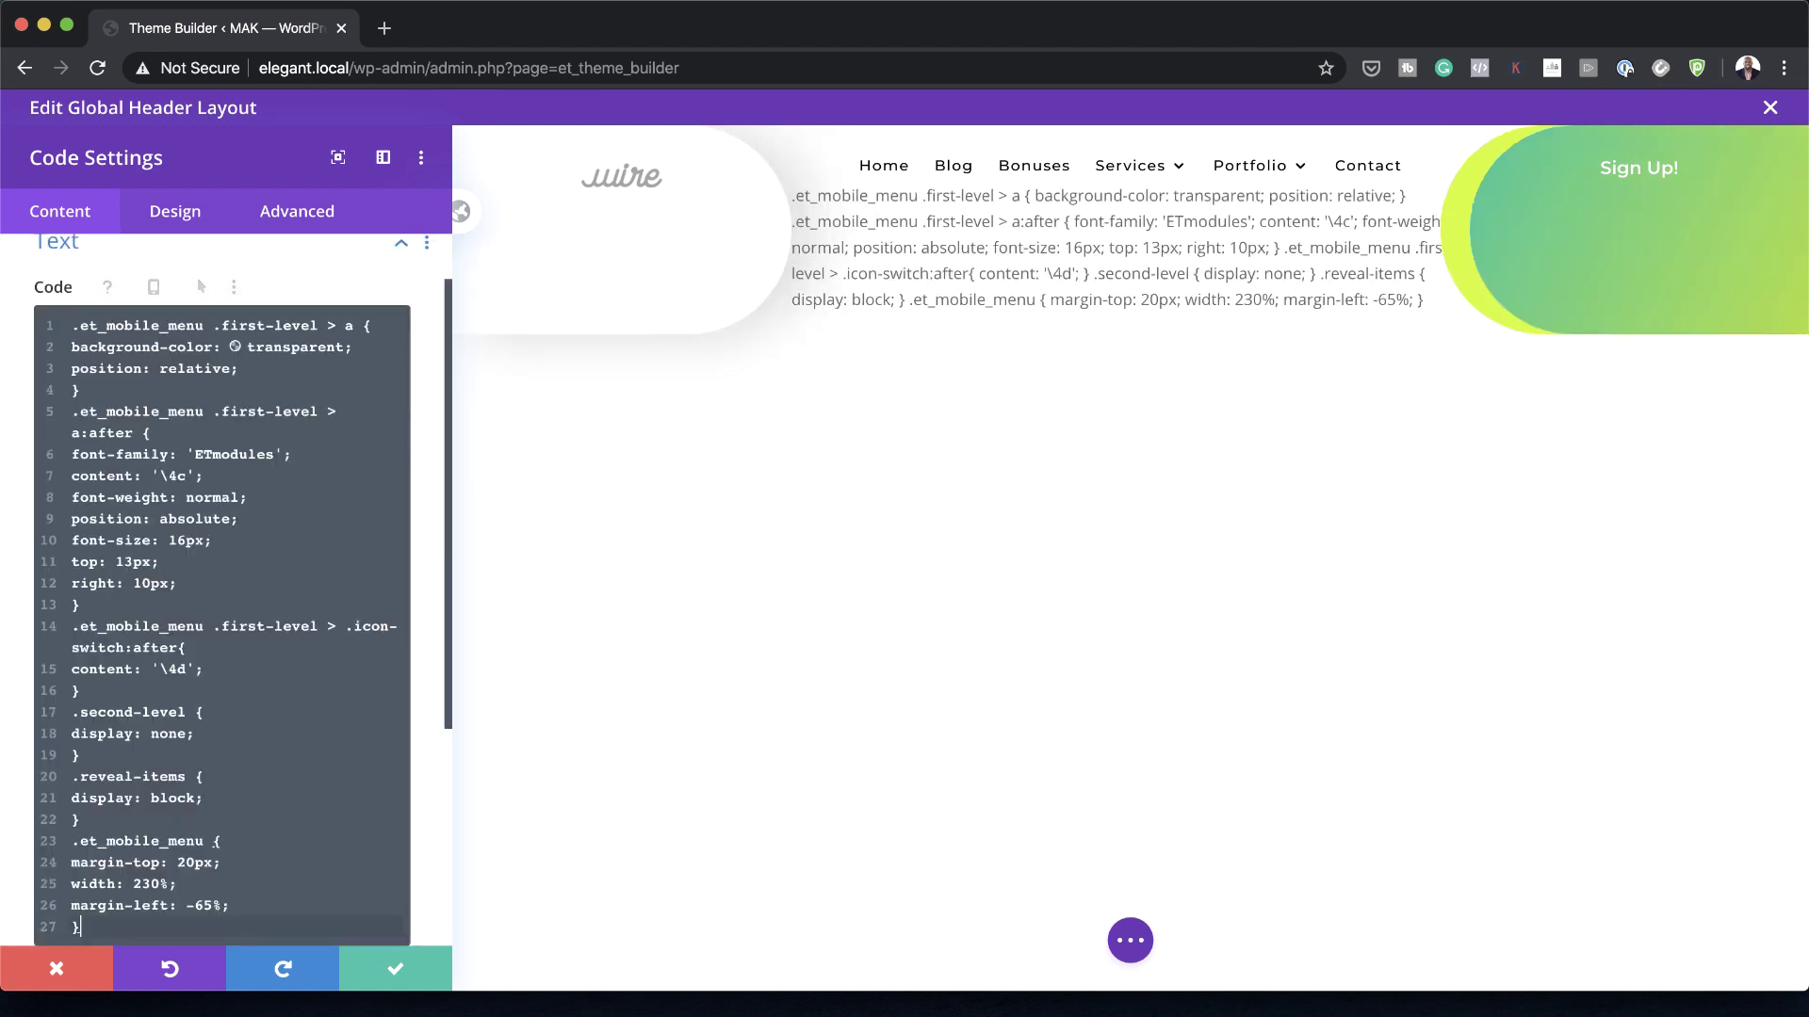
Step: Wrap the pasted CSS in opening and closing <style> tags, with the closing tag unindented on its own line
key("Return")
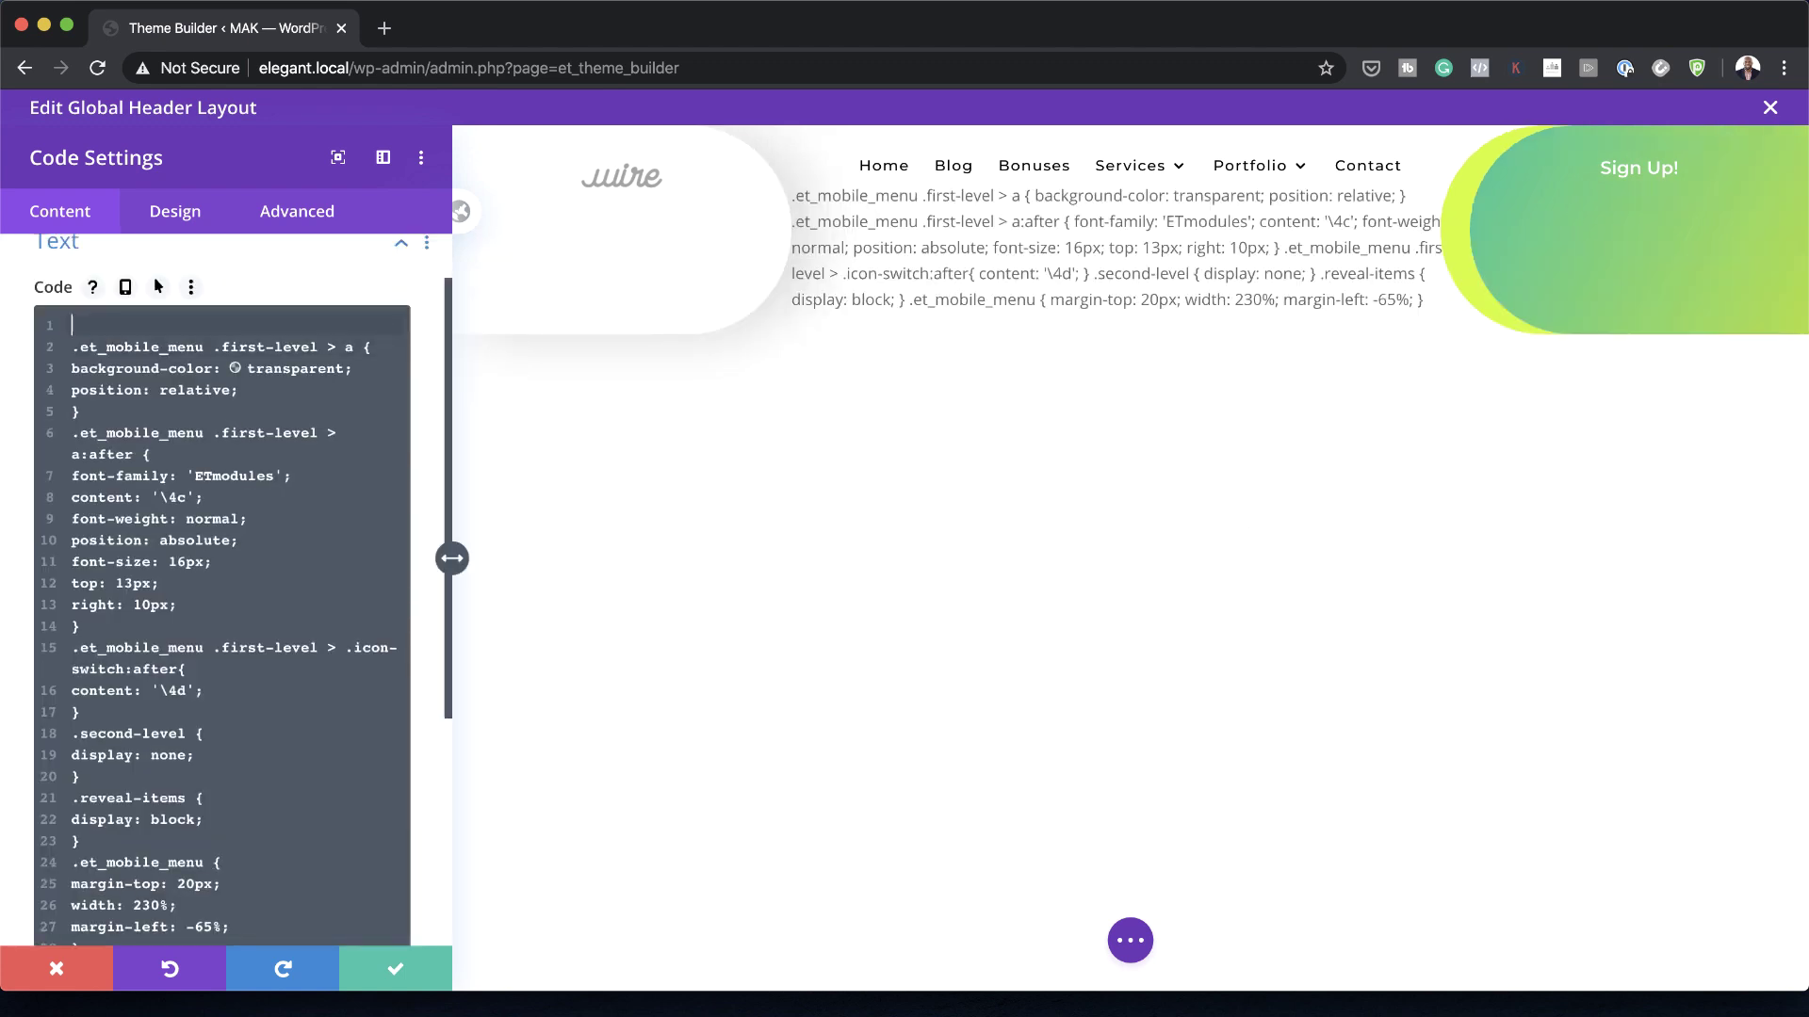
scroll(275, 697, "down", 4)
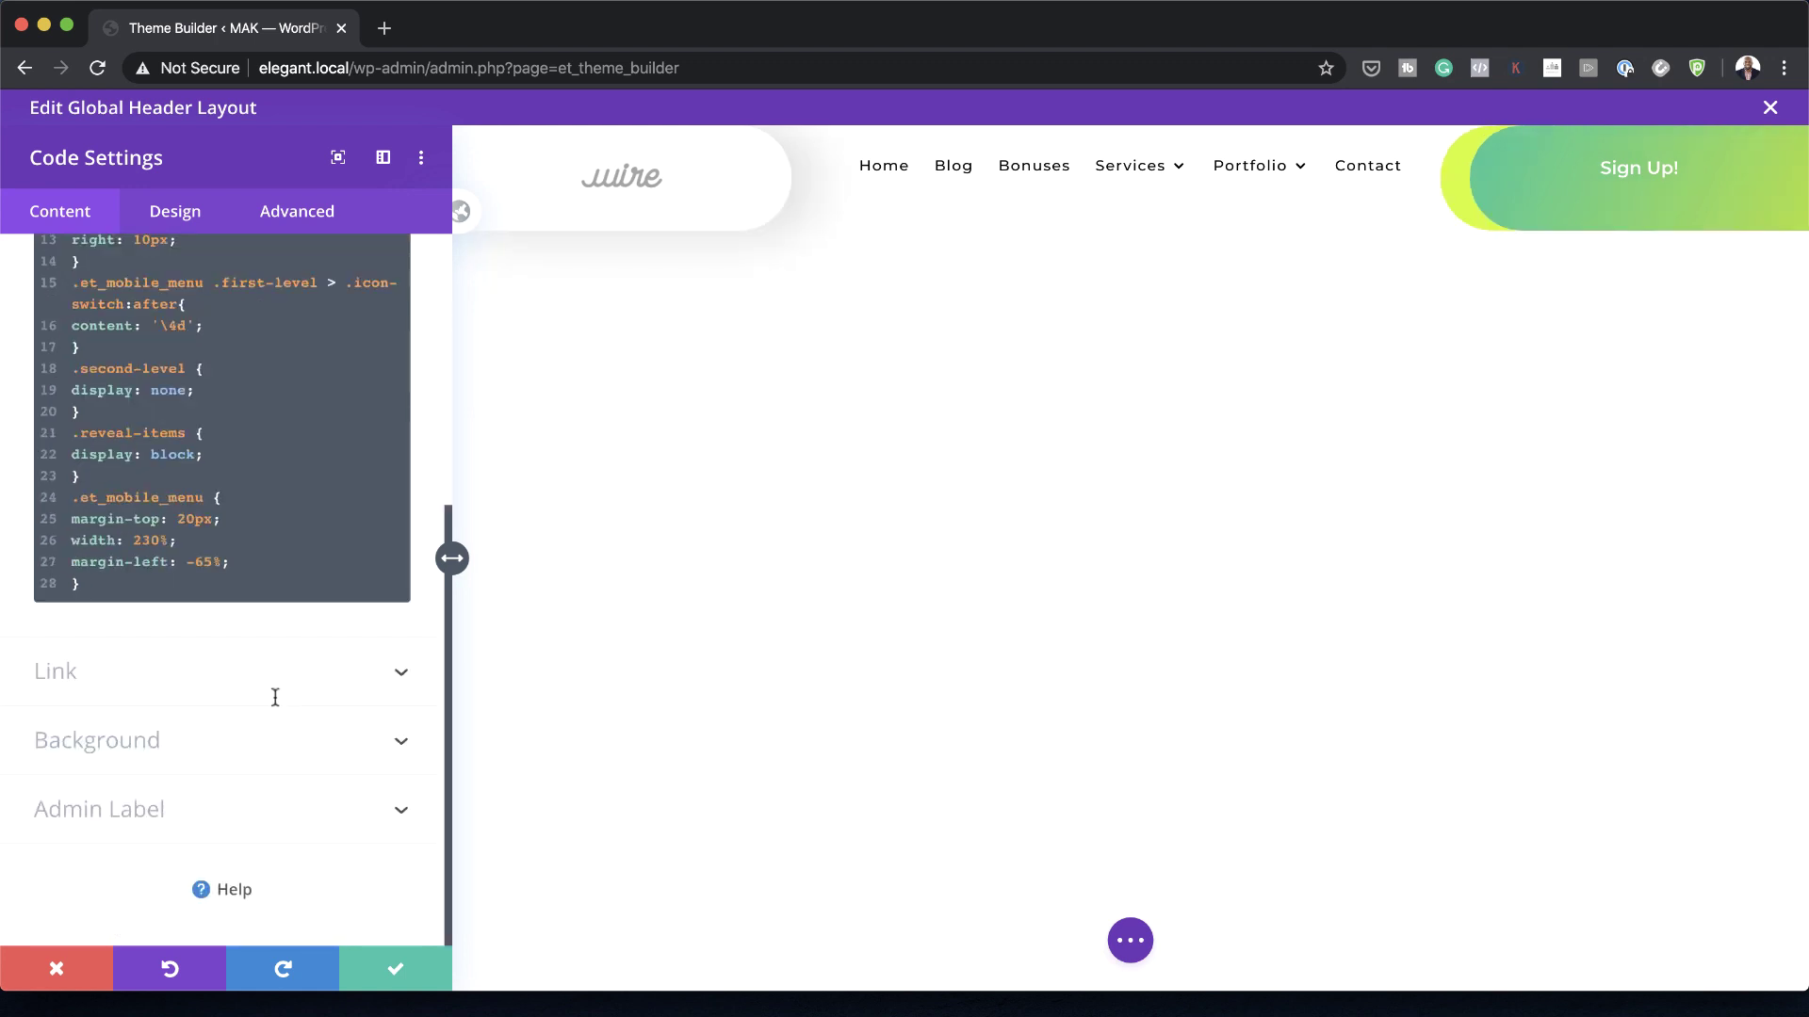
key("Return")
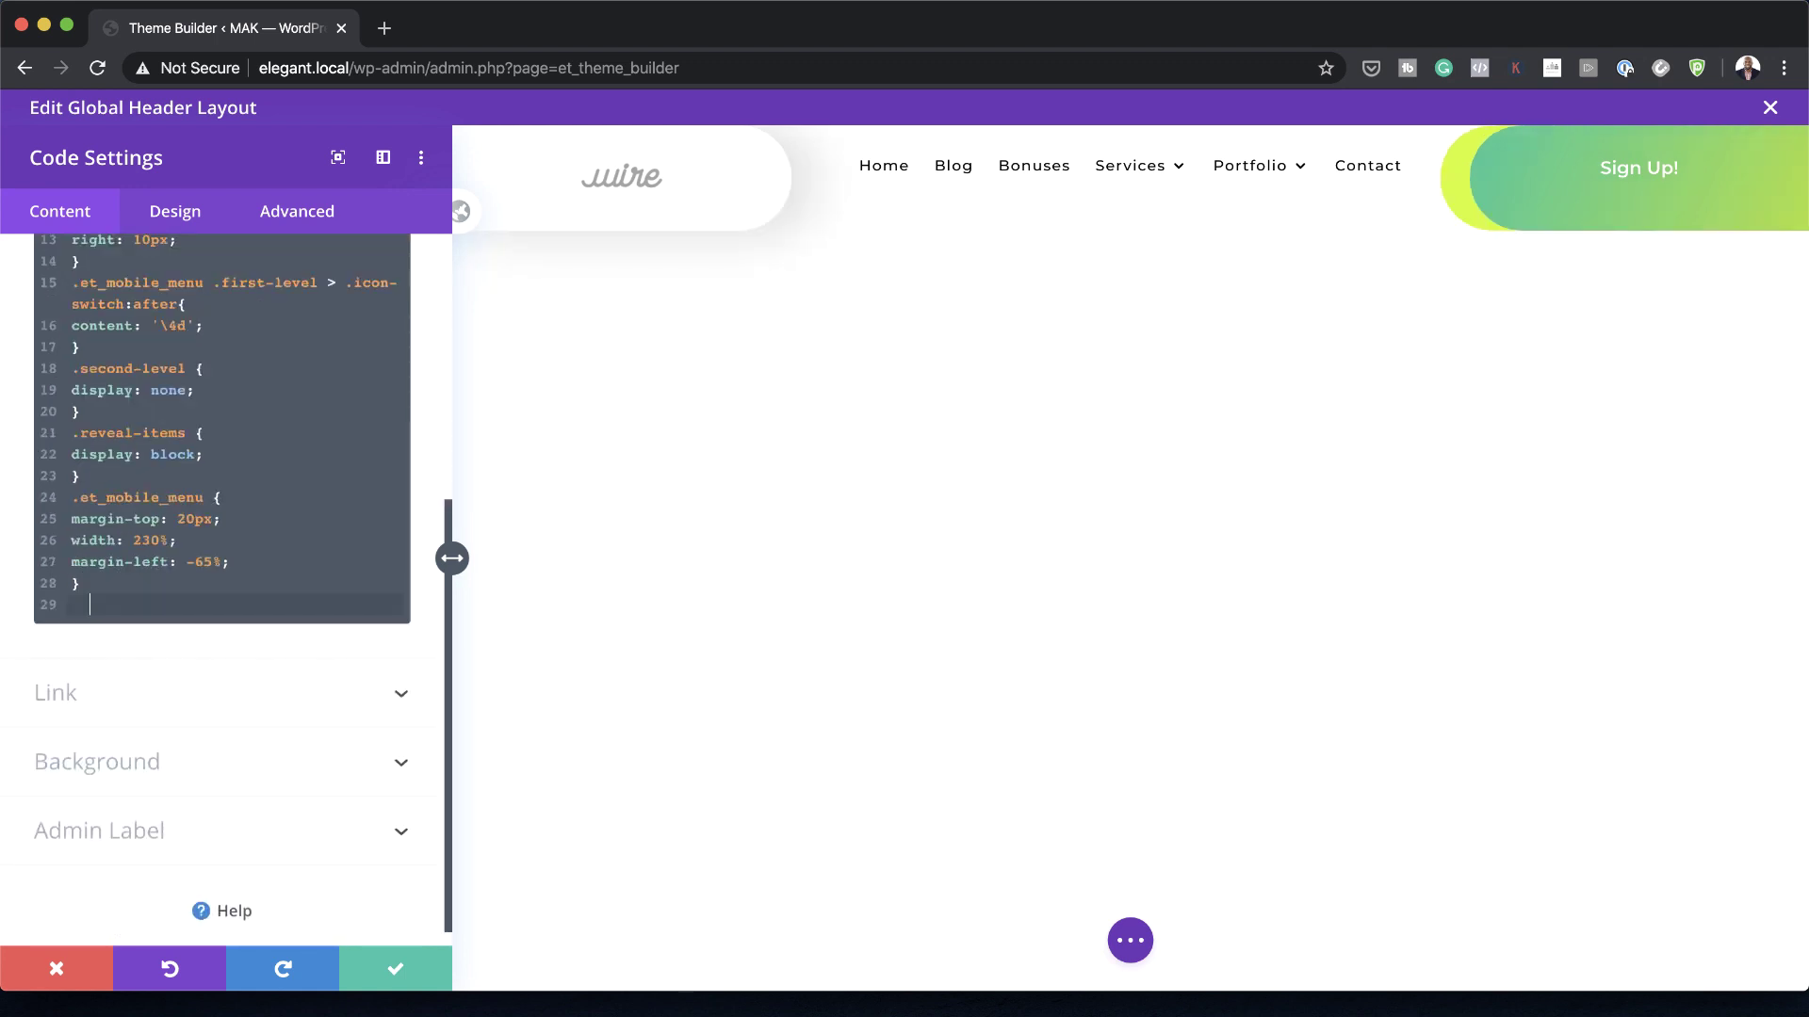
type("</style>")
key("shift+Home")
key("shift+Tab")
left_click(155, 606)
Step: Add an empty <script></script> block below the closing style tag, separated by a blank line
key("Return")
key("Return")
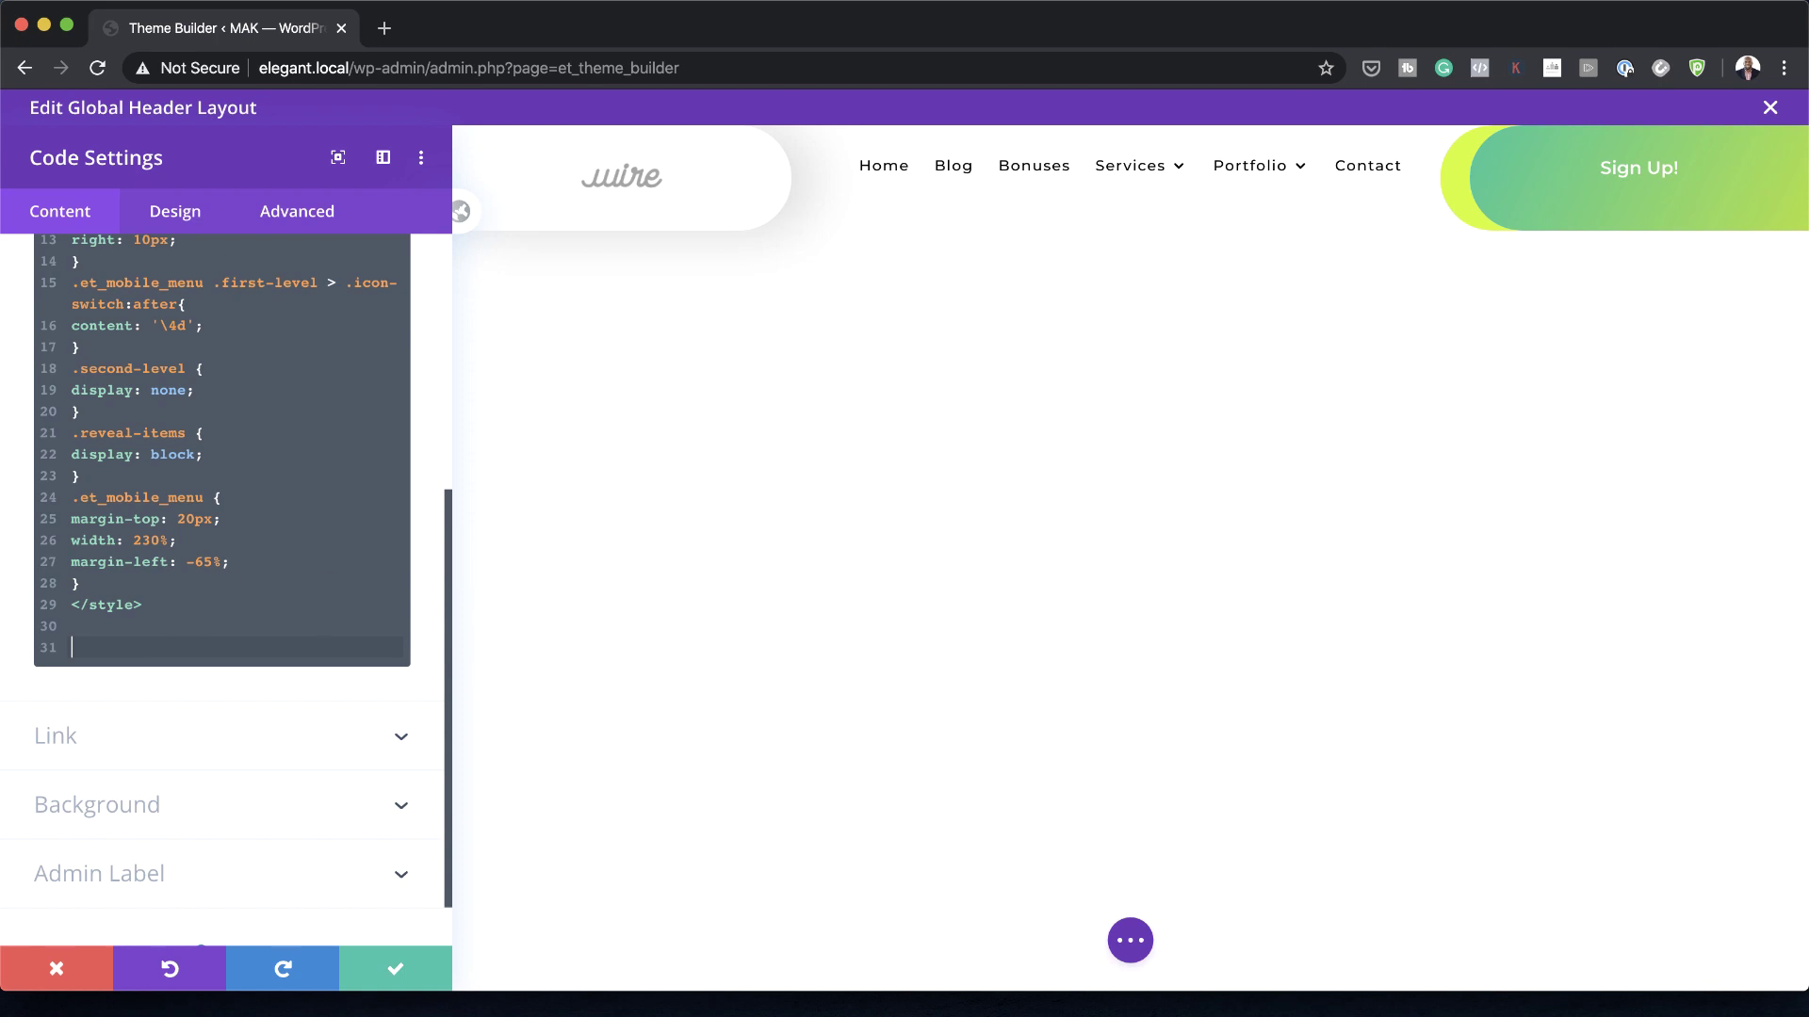
type("<script>")
key("Return")
key("Return")
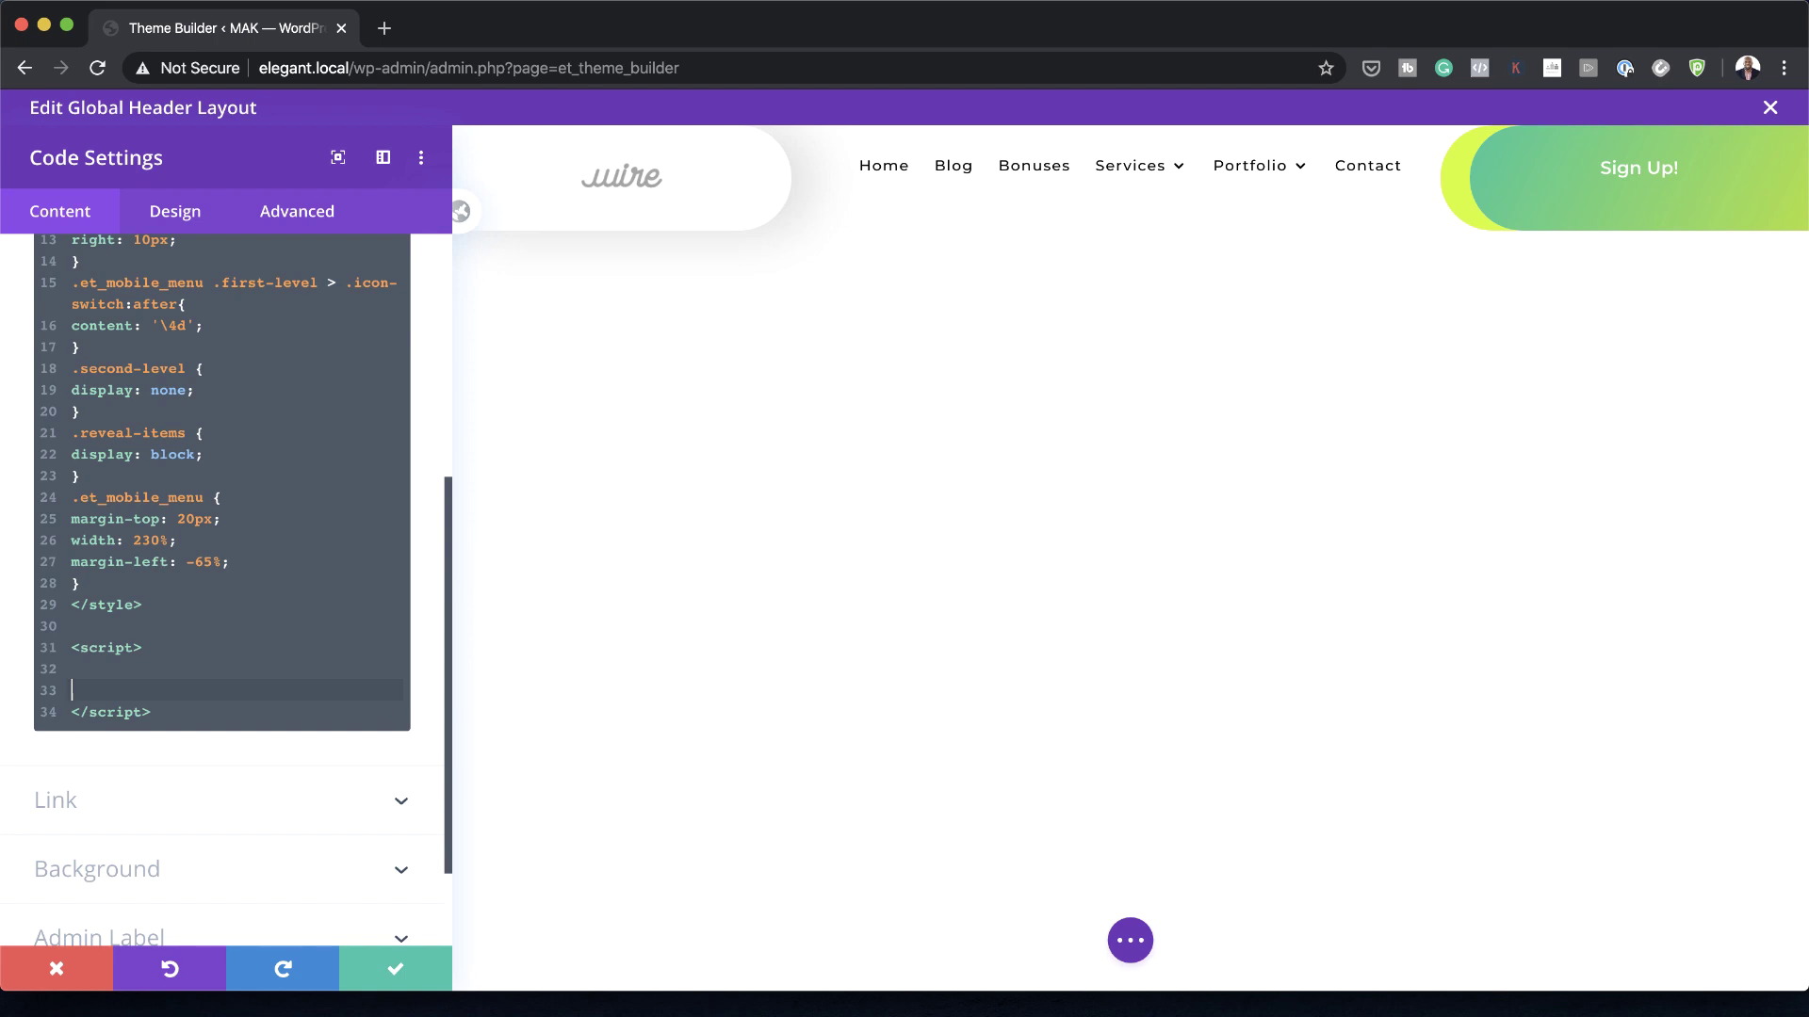
Step: Paste the prepared jQuery setup_collapsible_submenus code between the script tags and save the code module
key("super+Tab")
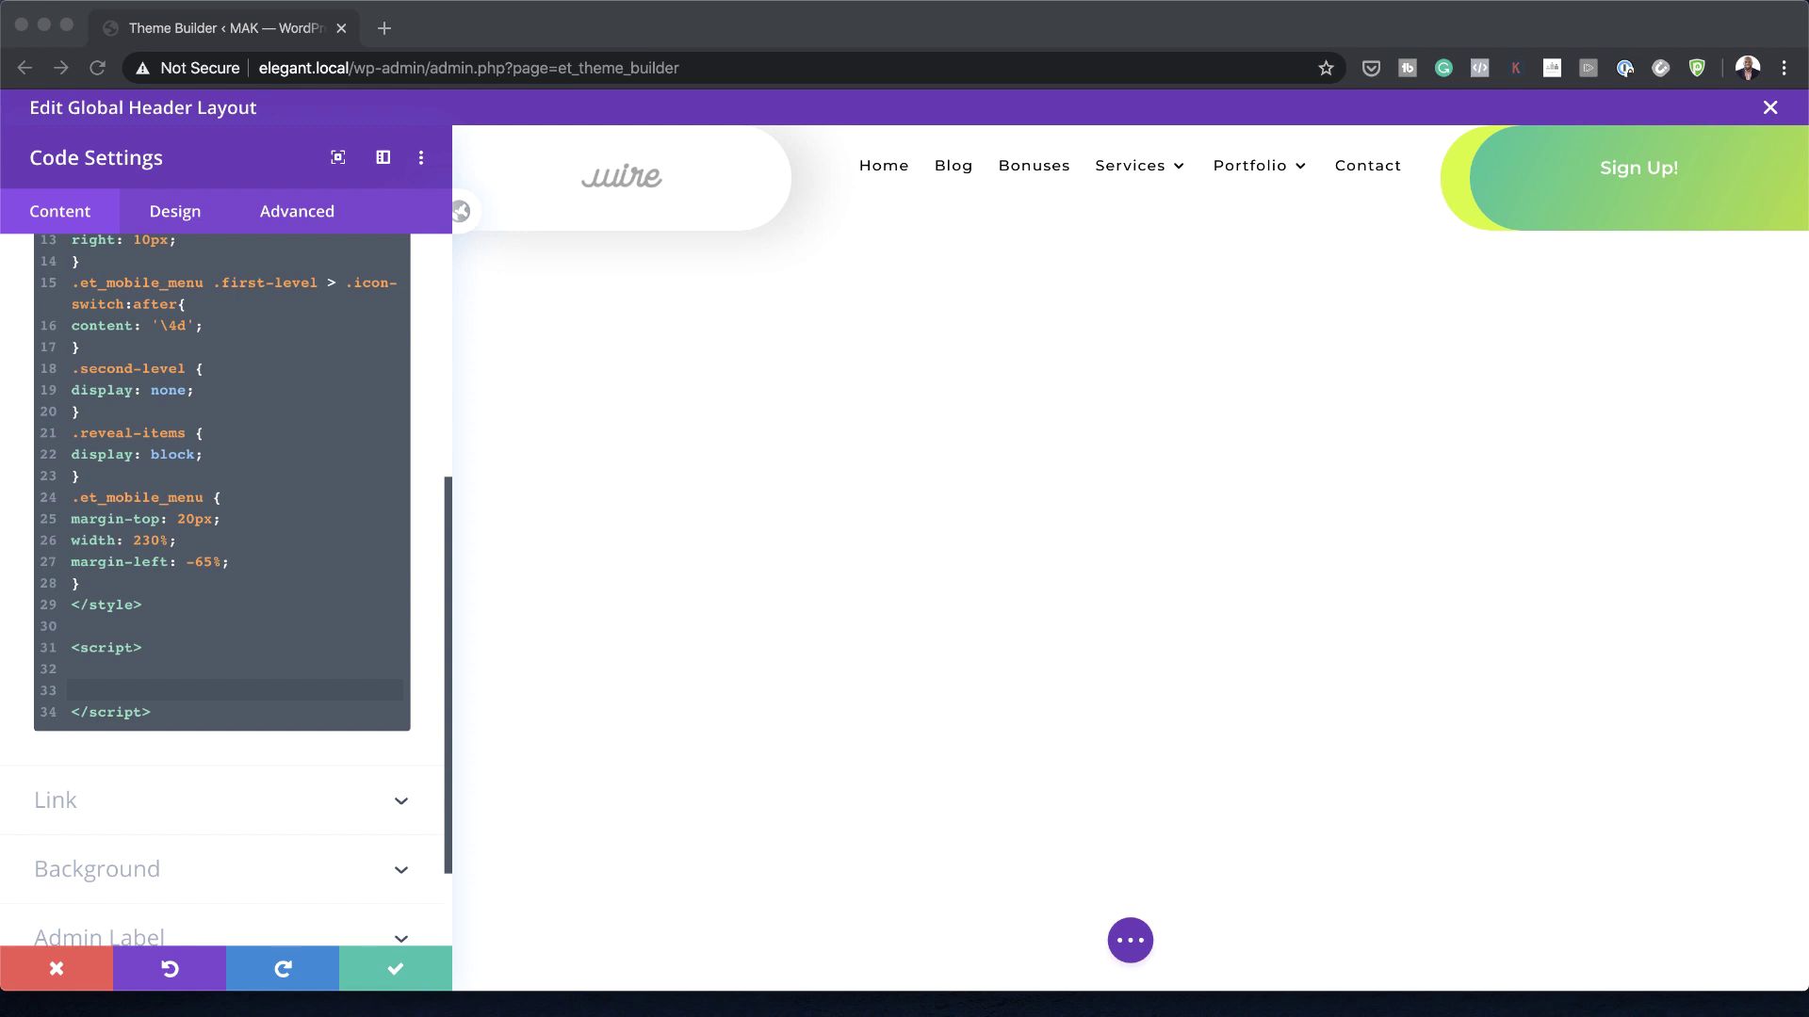
left_click(97, 685)
type("(function($) {  function setup_collapsible_submenus() {  var FirstLevel = $('.et_mobile_menu .first-level > a');  FirstLevel.off('click').click(function() { $(this).attr('href', '#'); $(this).parent().children().children().toggleClass('reveal-items'); $(this).toggleClass('icon-switch'); });   }  $(window).load(function() { setTimeout(function() { setup_collapsible_submenus(); }, 700); });  })(jQuery);")
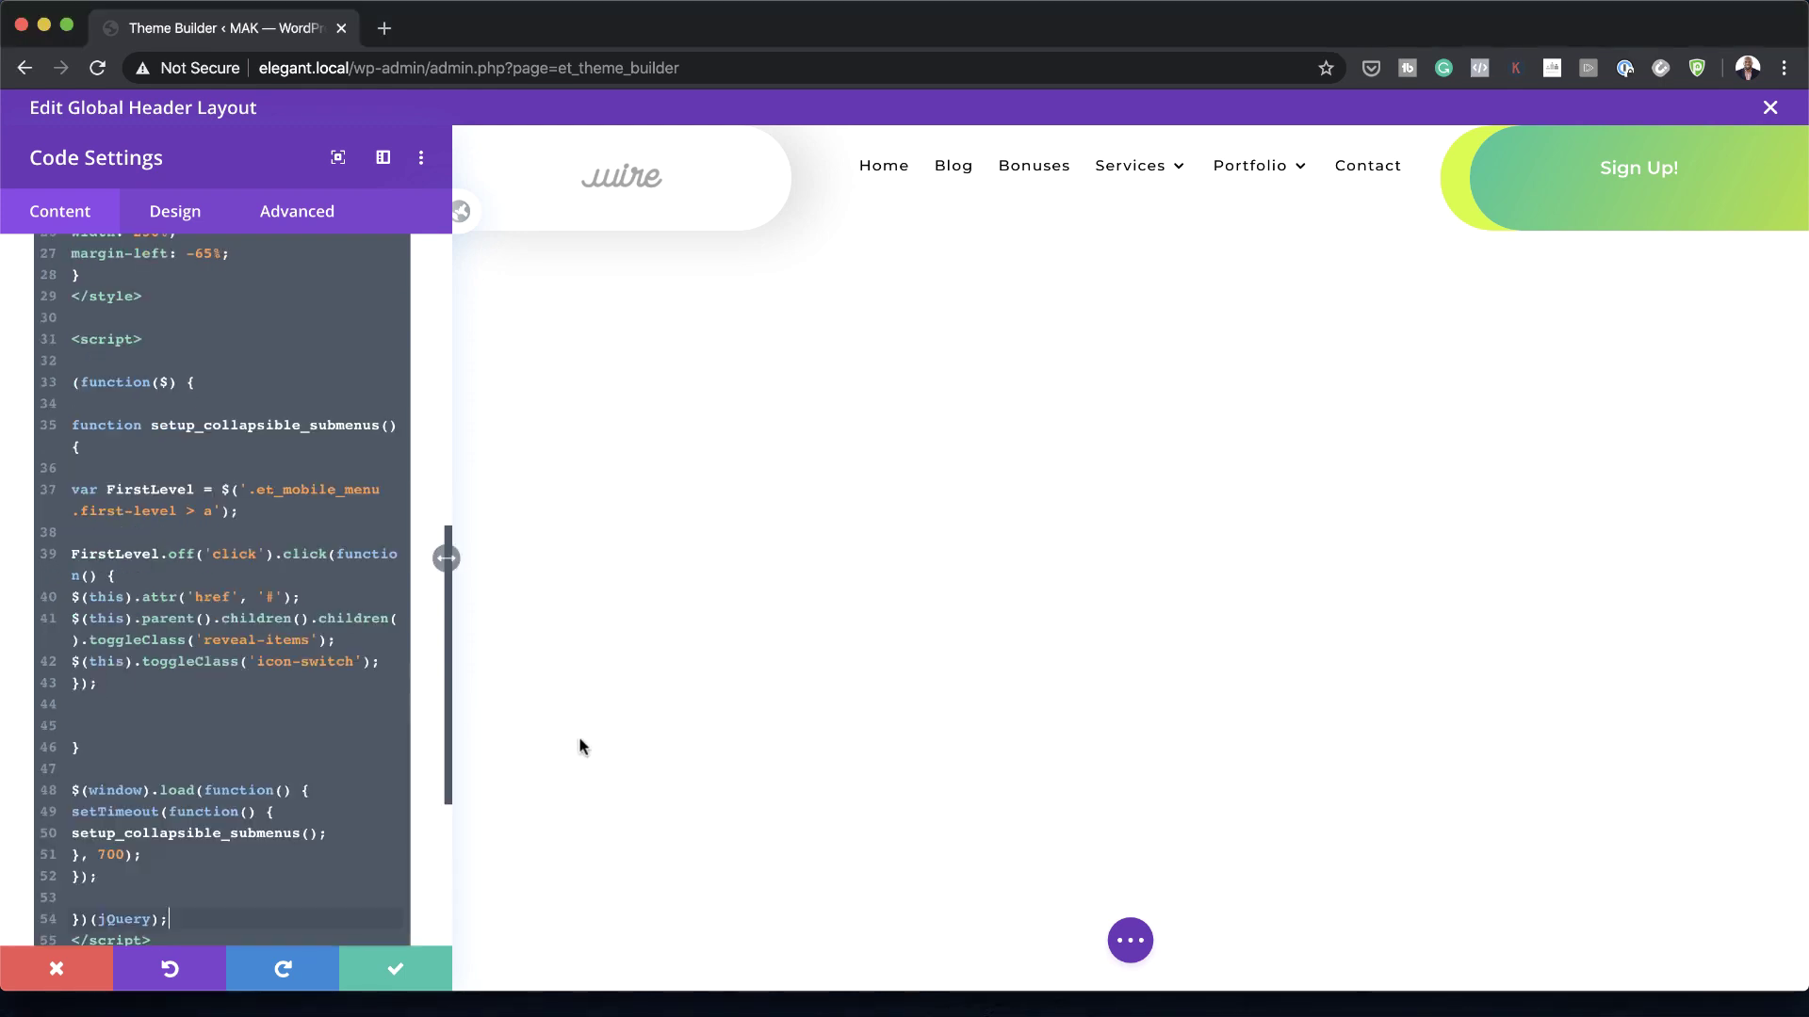
left_click(389, 974)
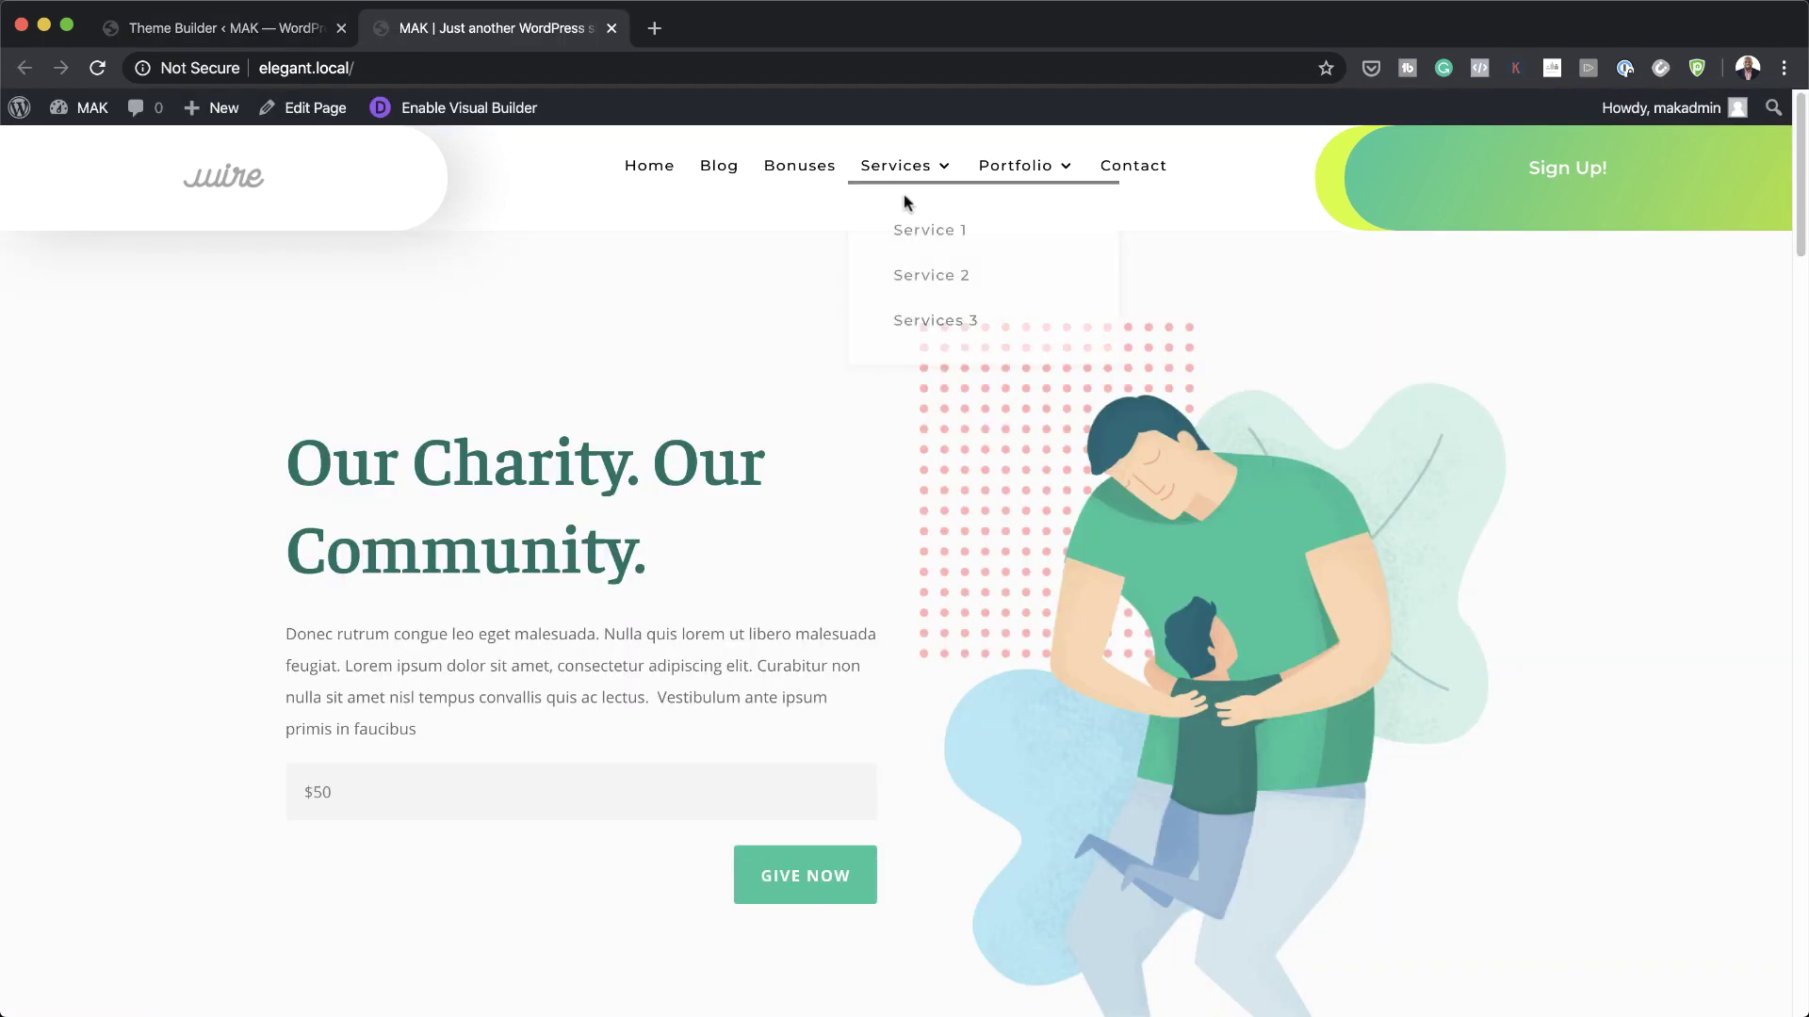
Step: Check the Portfolio dropdown menu in the header on the live homepage
mouse_move(1057, 172)
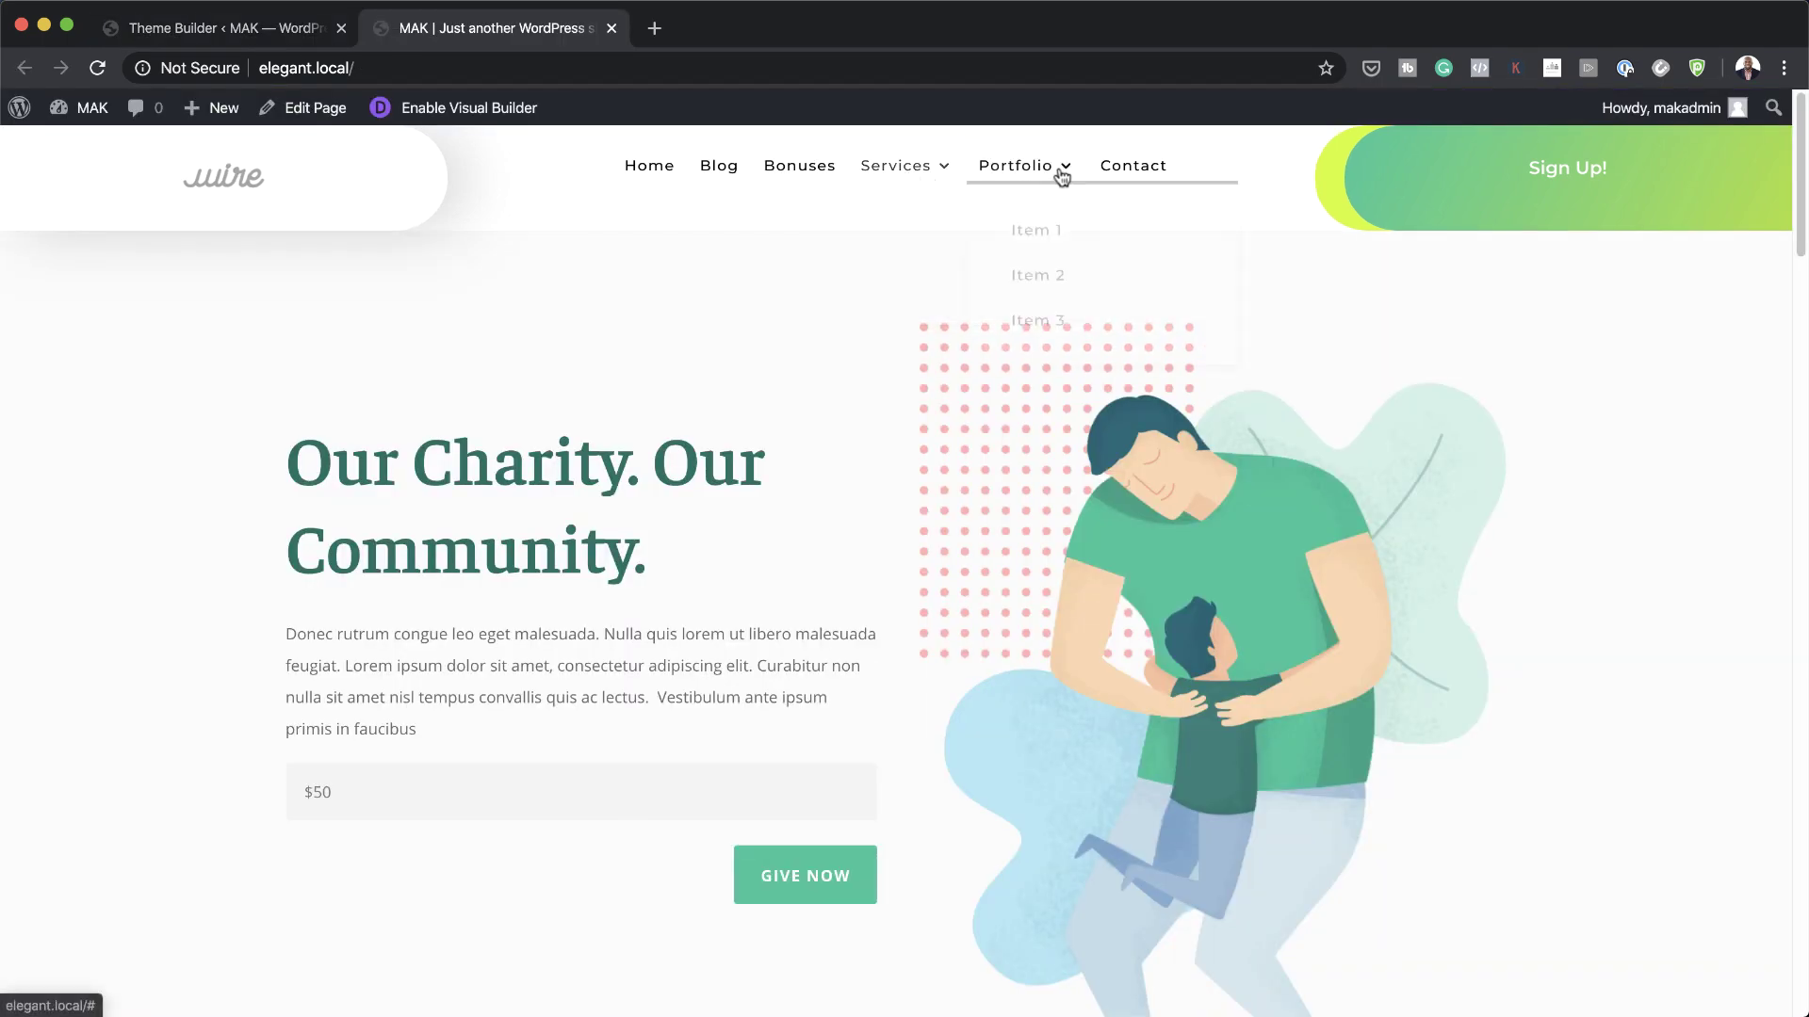